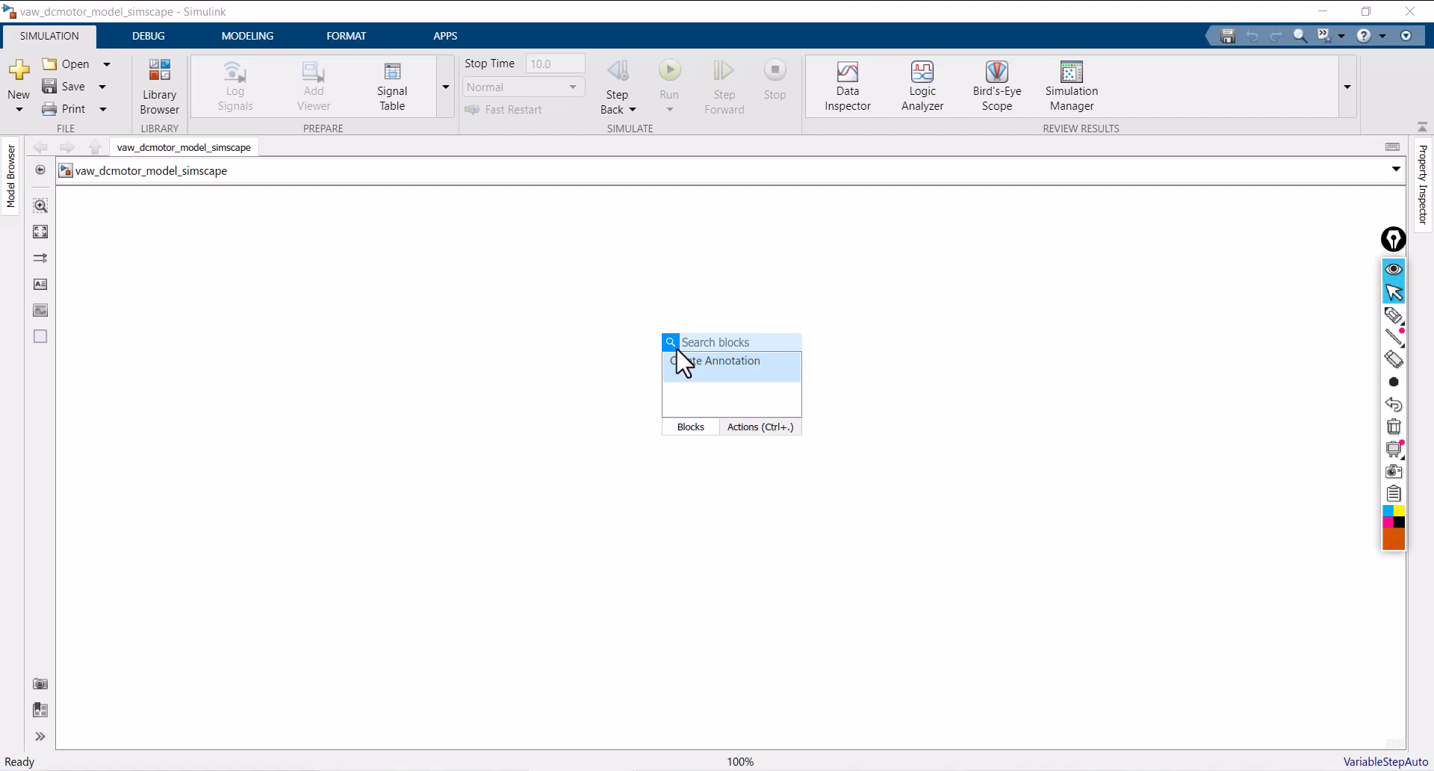
- Add a DC Motor block from Electrical/Electromechanical/Brushed Motors to the empty model
{"action": "type", "text": "dc mo"}
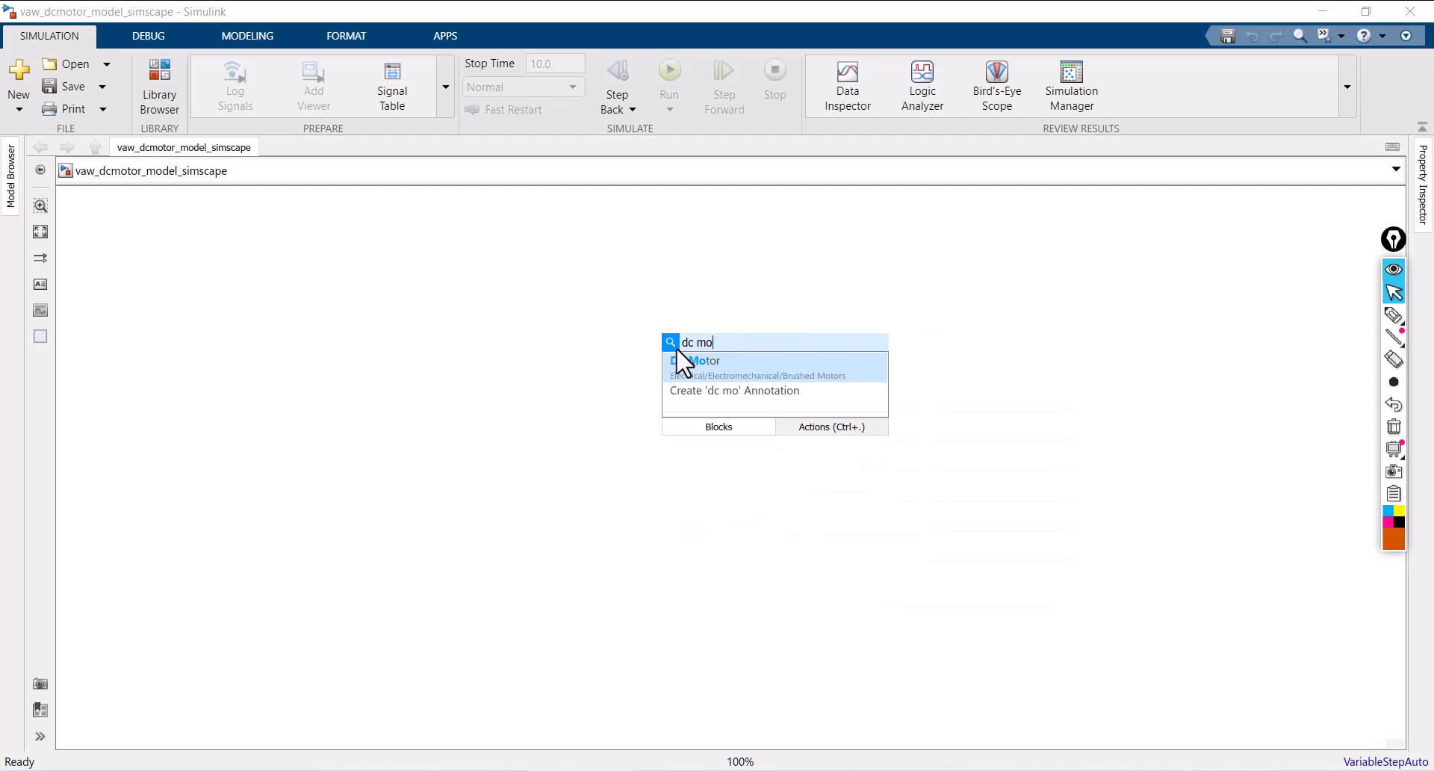
{"action": "type", "text": "tor"}
{"action": "left_click", "coordinate": [716, 360]}
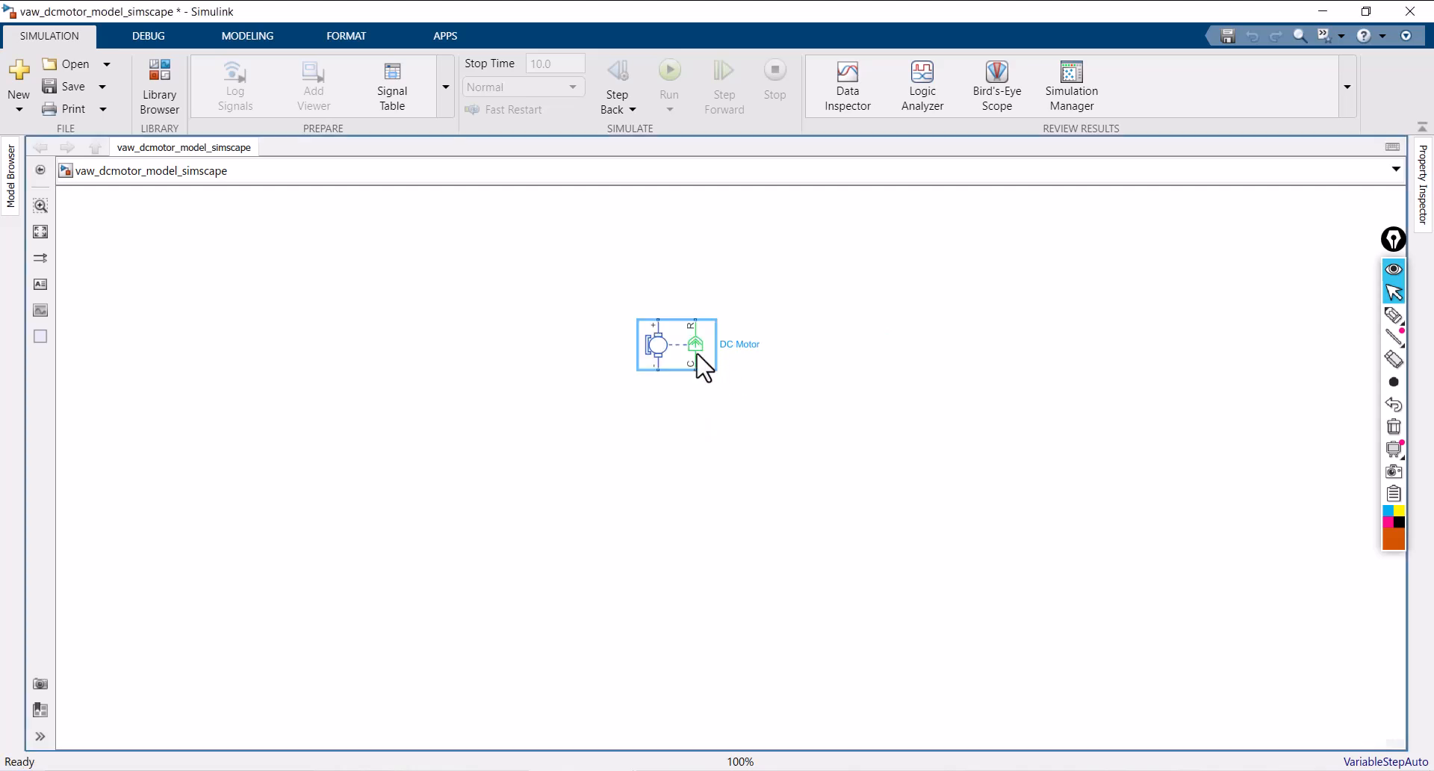
{"action": "scroll", "coordinate": [684, 362], "scroll_direction": "up", "scroll_amount": 2}
{"action": "scroll", "coordinate": [682, 351], "scroll_direction": "up", "scroll_amount": 3}
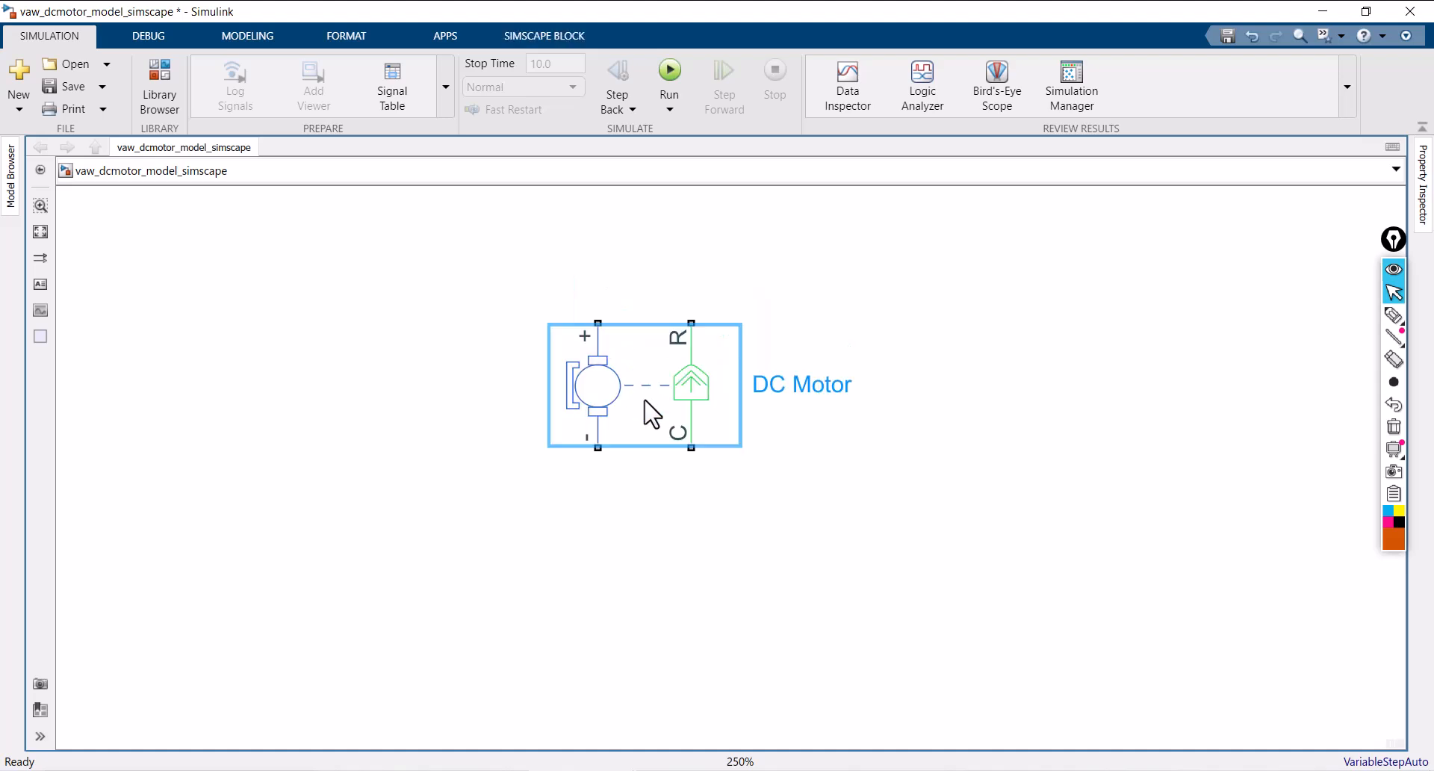
- Add a DC Machine block from the Specialized Power Systems library and arrange it side by side with the DC Motor block
{"action": "double_click", "coordinate": [975, 335]}
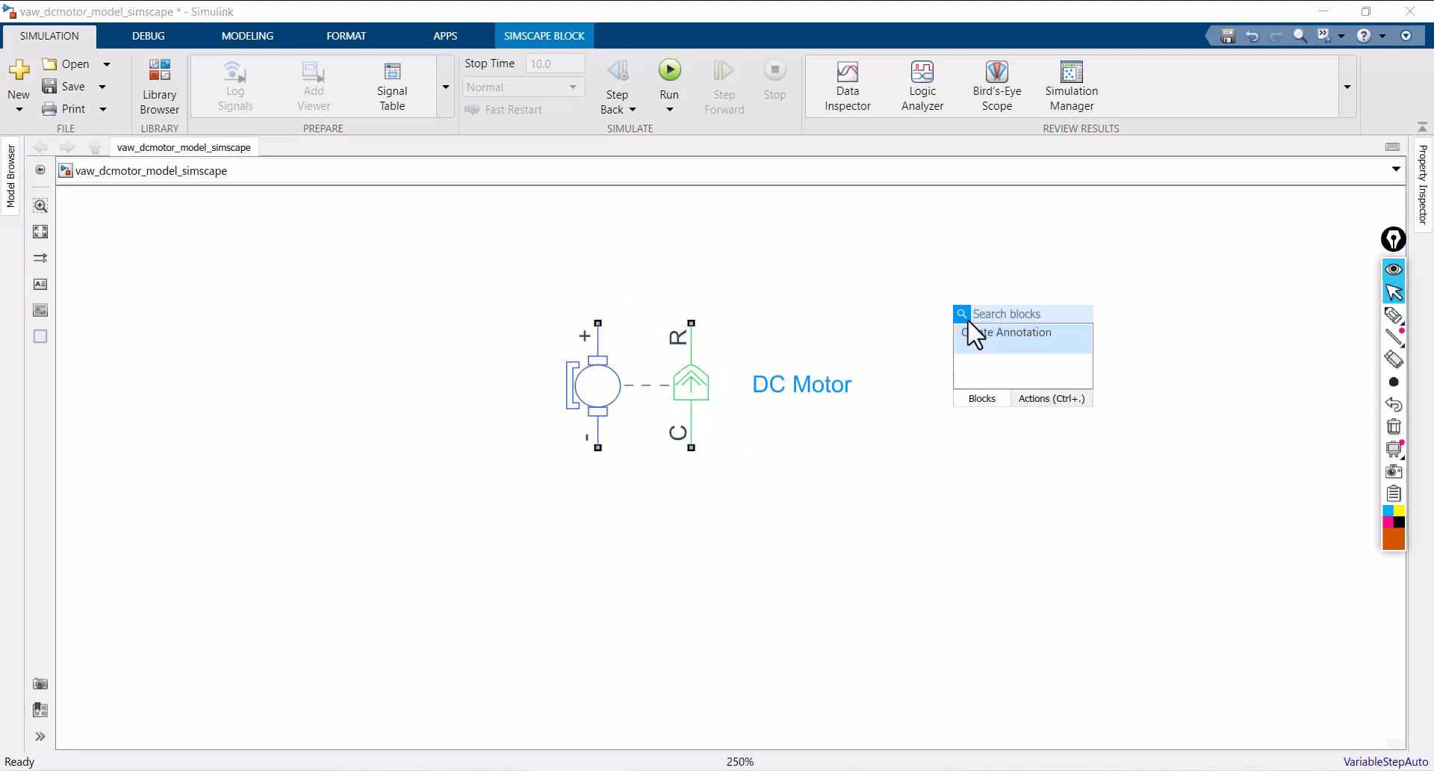
{"action": "type", "text": "dc machi"}
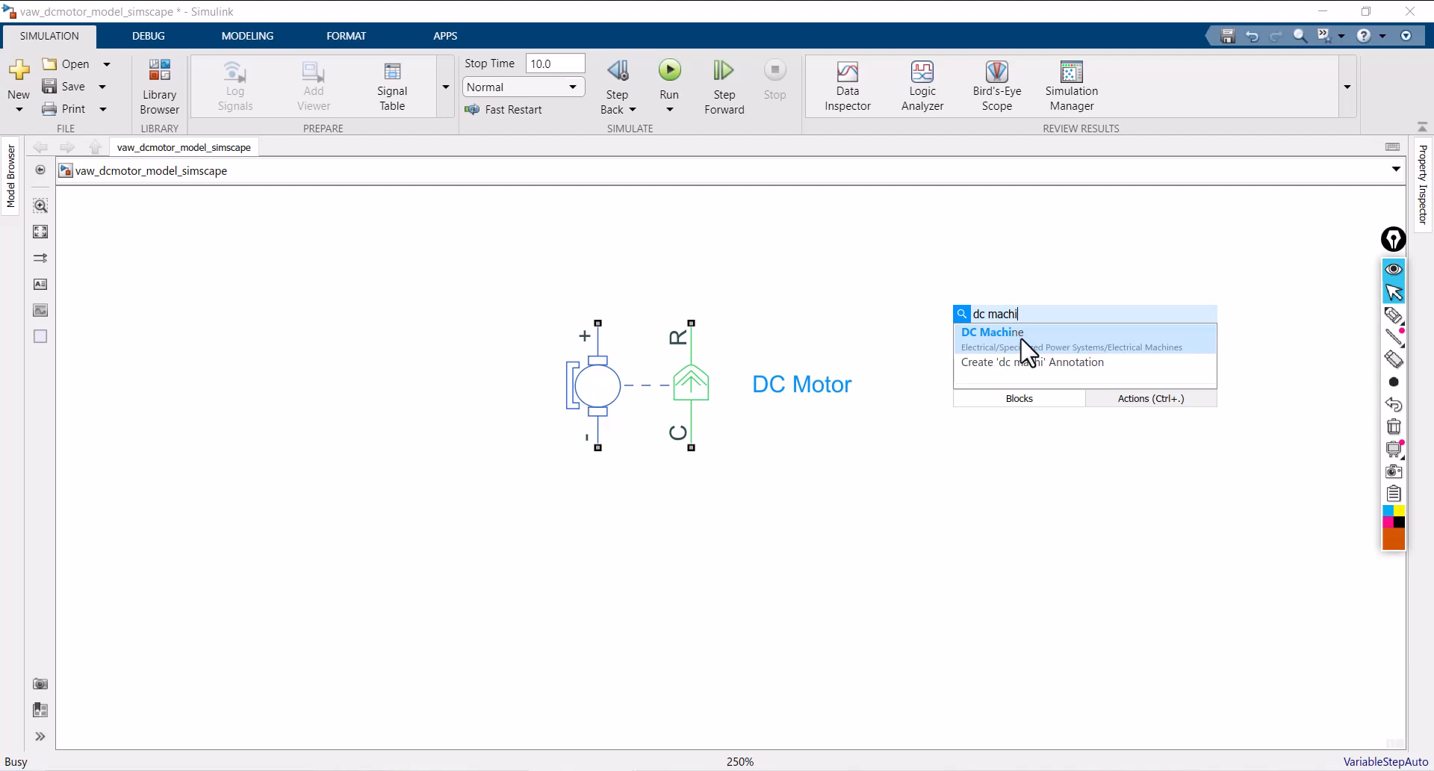
{"action": "left_click", "coordinate": [1026, 351]}
{"action": "left_click_drag", "start_coordinate": [1018, 352], "coordinate": [1132, 448]}
{"action": "left_click_drag", "start_coordinate": [657, 392], "coordinate": [574, 428]}
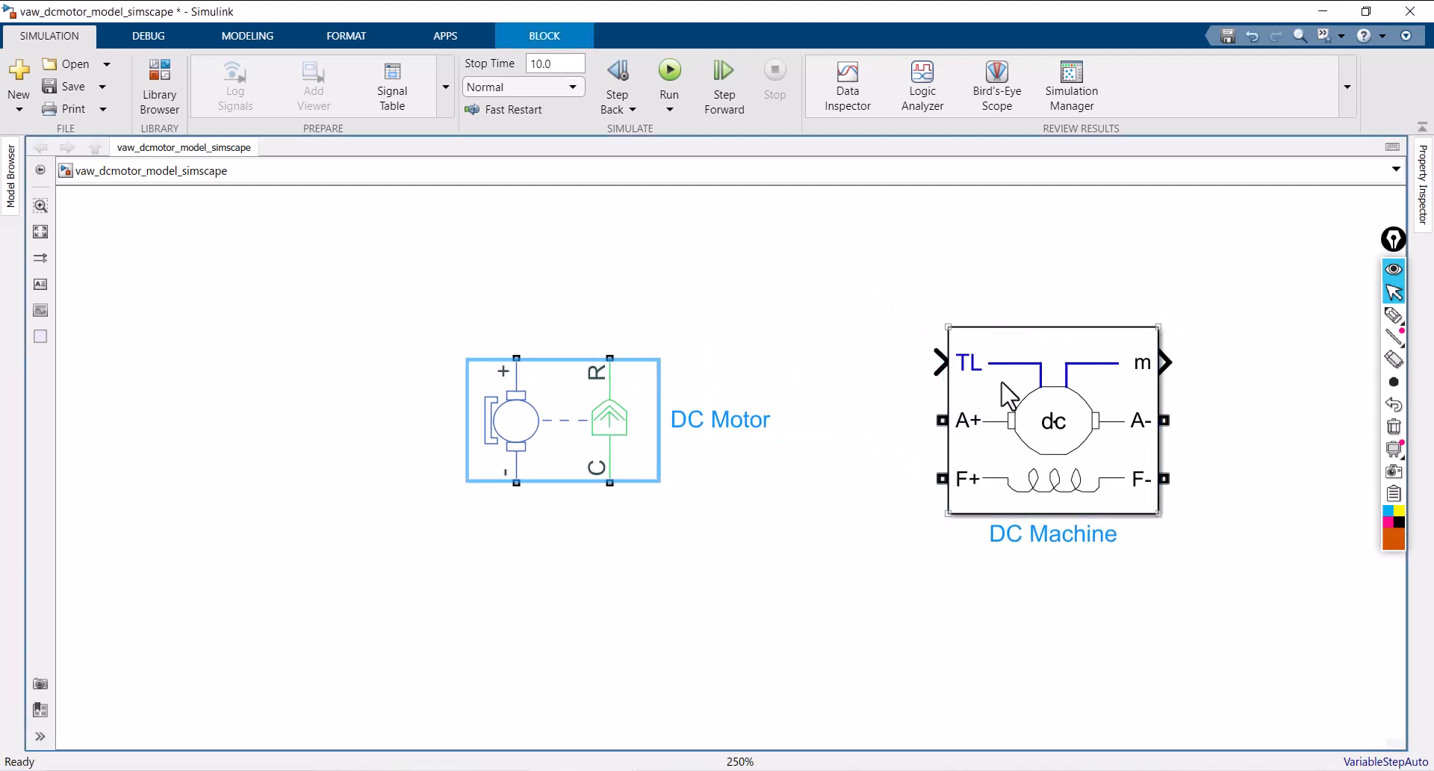
{"action": "left_click_drag", "start_coordinate": [1001, 383], "coordinate": [989, 347]}
- Circle and label the DC Machine and DC Motor blocks with the annotation pen, and clear all the pen marks
{"action": "left_click", "coordinate": [1393, 316]}
{"action": "mouse_move", "coordinate": [921, 401]}
{"action": "left_mouse_down"}
{"action": "mouse_move", "coordinate": [1153, 293]}
{"action": "mouse_move", "coordinate": [907, 478]}
{"action": "mouse_move", "coordinate": [953, 286]}
{"action": "left_mouse_up"}
{"action": "mouse_move", "coordinate": [1070, 181]}
{"action": "left_mouse_down"}
{"action": "mouse_move", "coordinate": [1038, 222]}
{"action": "mouse_move", "coordinate": [1146, 218]}
{"action": "left_mouse_up"}
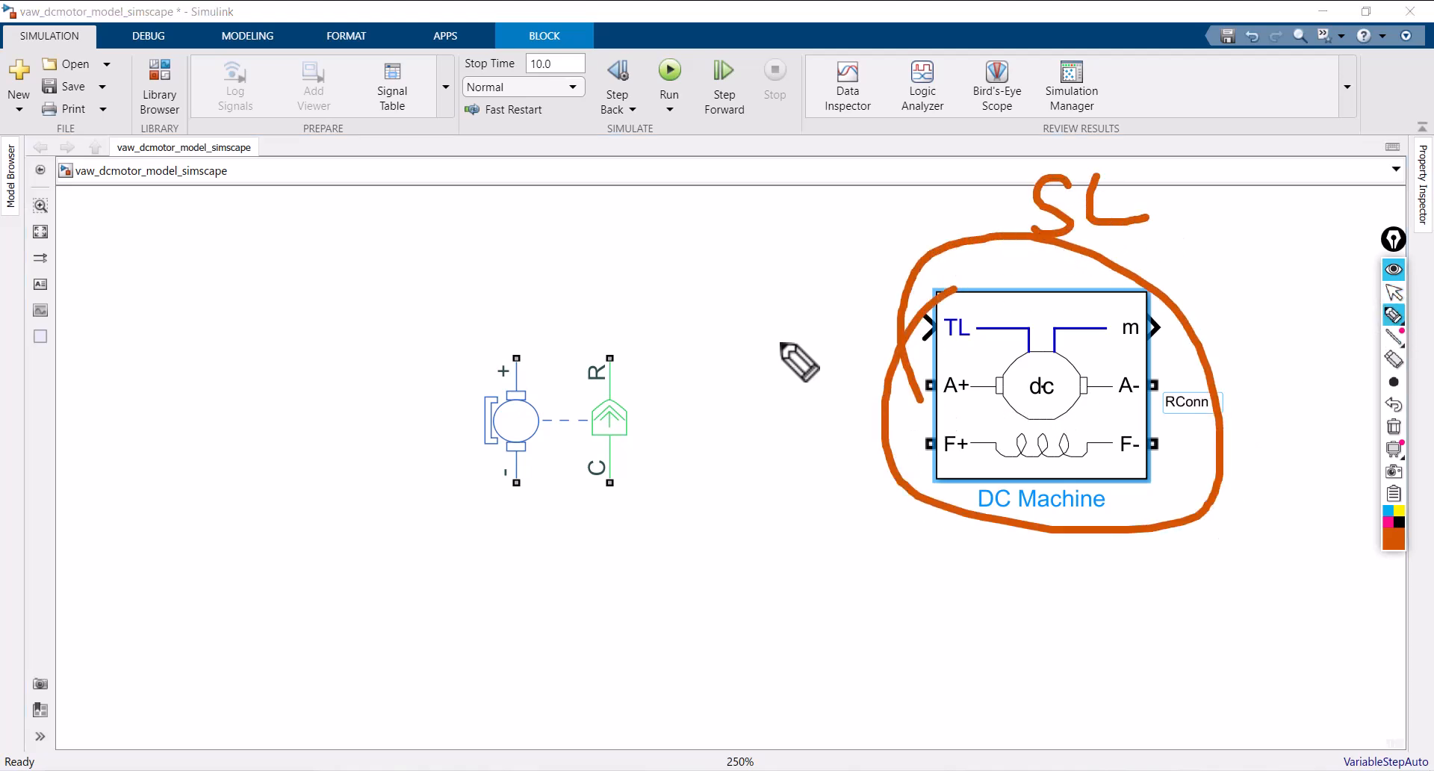
{"action": "left_click_drag", "start_coordinate": [489, 341], "coordinate": [492, 356]}
{"action": "left_click_drag", "start_coordinate": [514, 303], "coordinate": [484, 381]}
{"action": "mouse_move", "coordinate": [584, 206]}
{"action": "left_mouse_down"}
{"action": "mouse_move", "coordinate": [528, 255]}
{"action": "mouse_move", "coordinate": [627, 238]}
{"action": "left_mouse_up"}
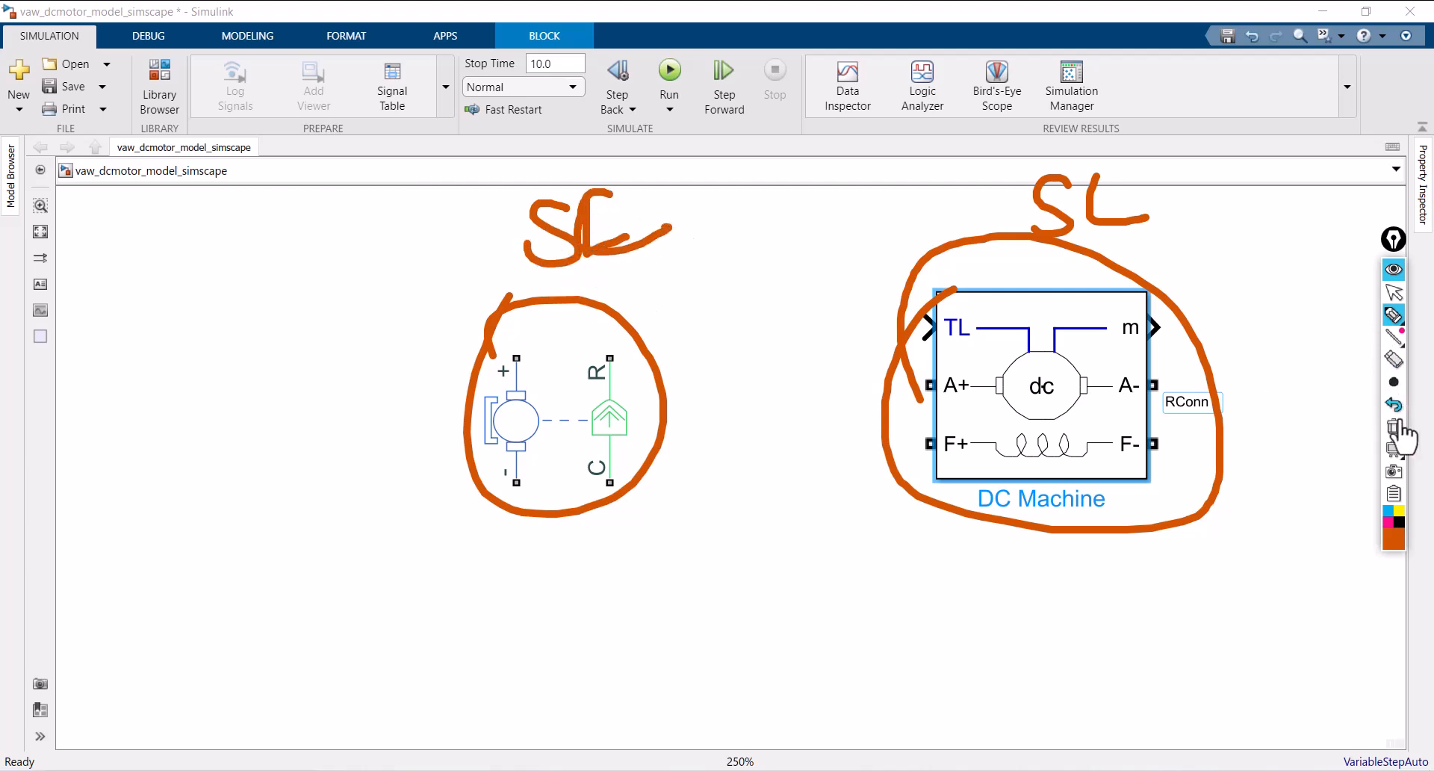
{"action": "left_click", "coordinate": [1393, 424]}
{"action": "left_click", "coordinate": [1393, 292]}
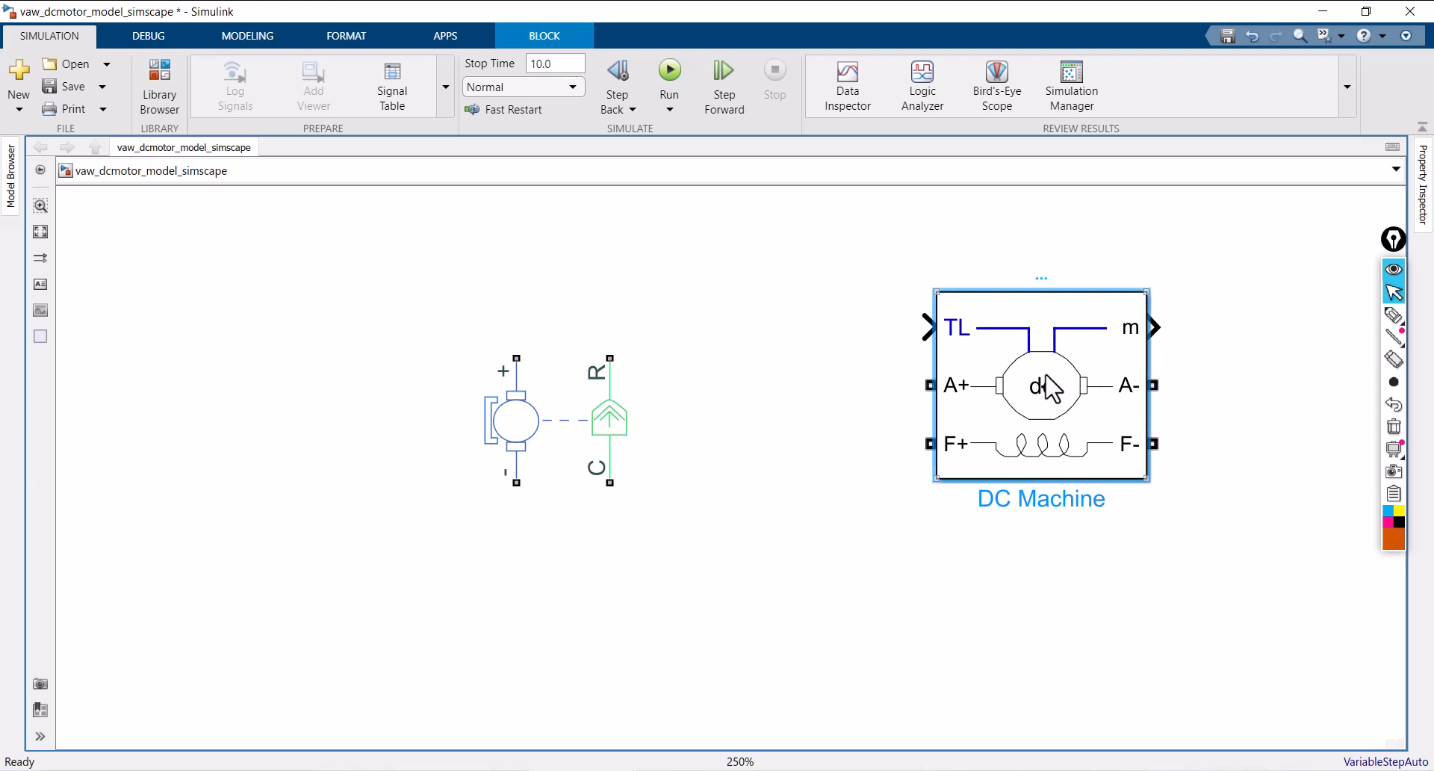
- Delete the DC Machine block and move the DC Motor block to the middle of the canvas
{"action": "key", "text": "Delete"}
{"action": "left_click", "coordinate": [576, 421]}
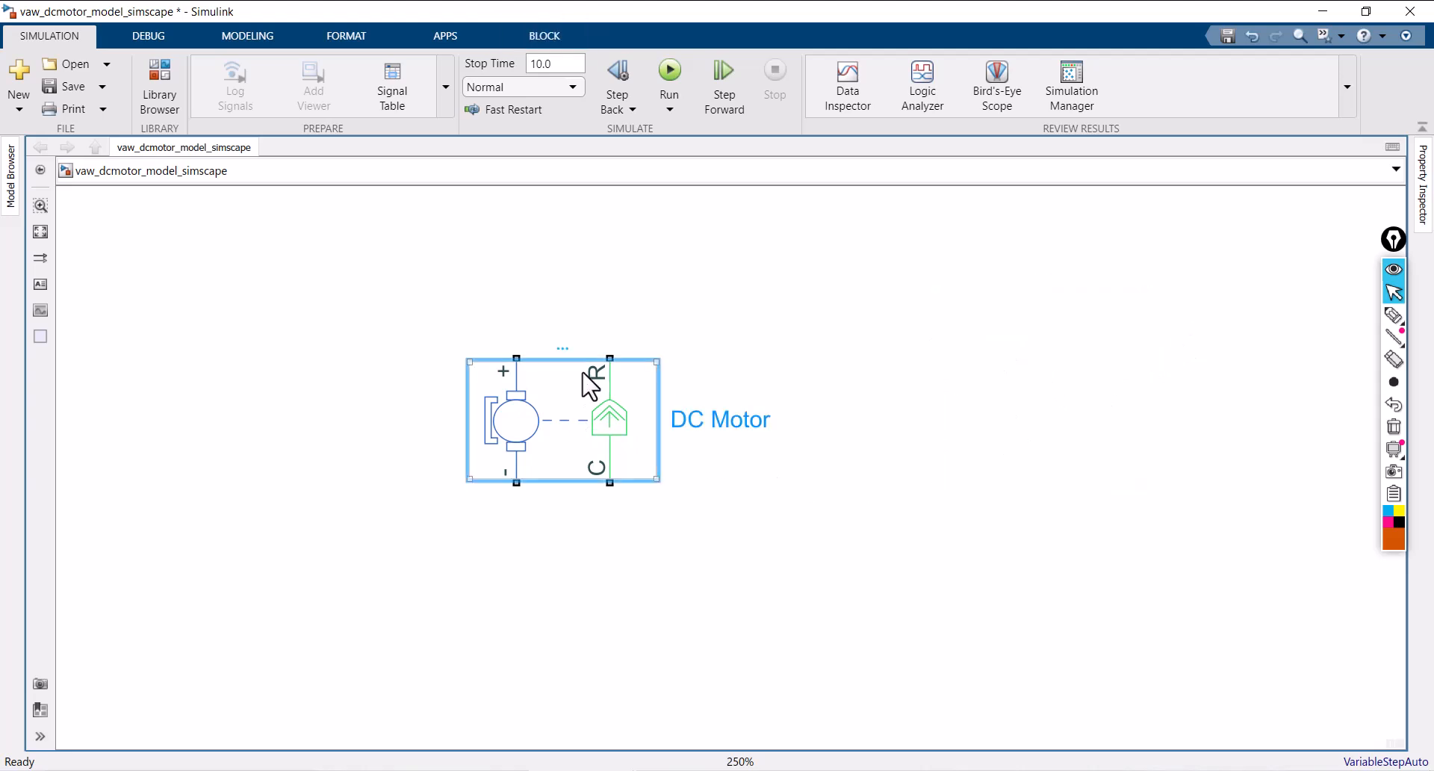
{"action": "left_click_drag", "start_coordinate": [587, 404], "coordinate": [774, 404]}
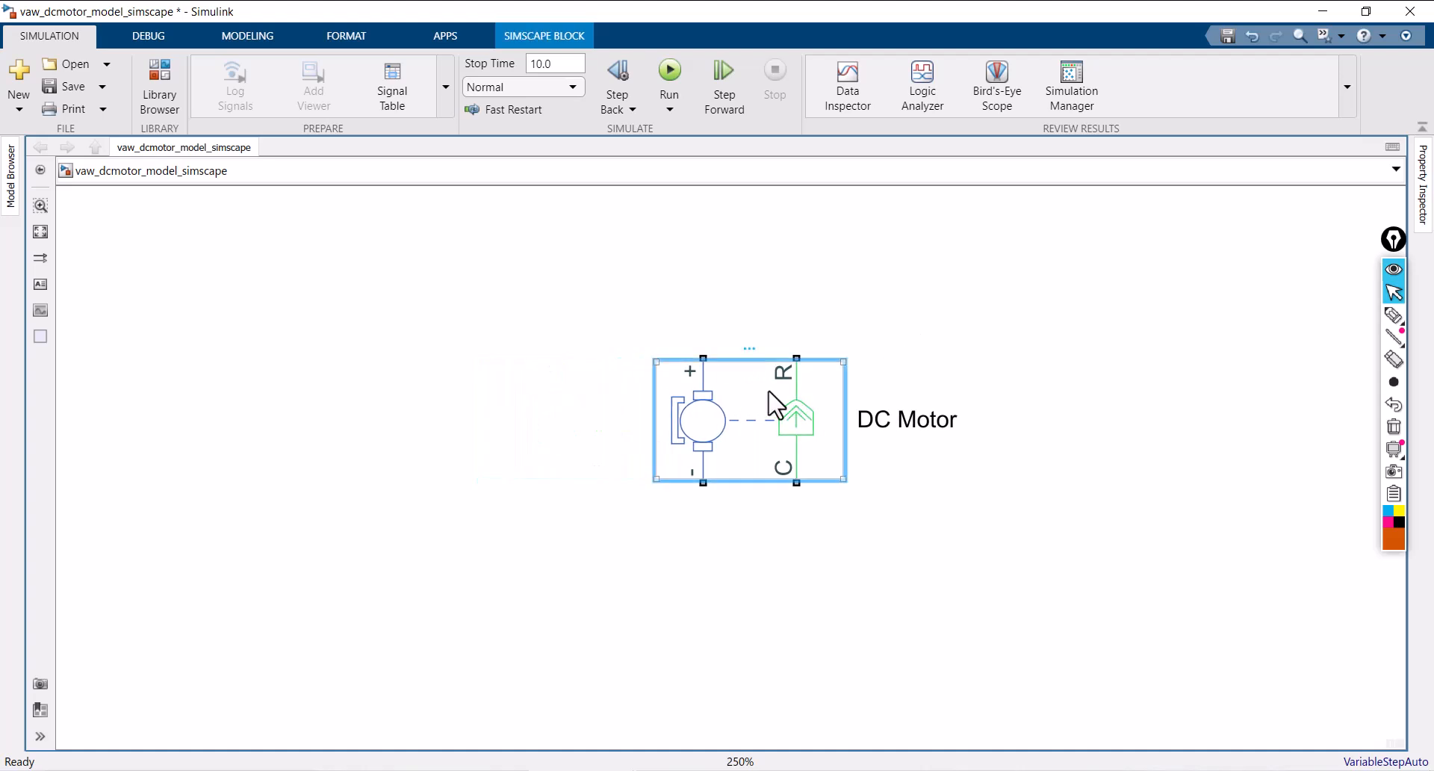
- Set the DC Motor block's field type to Wound and apply the change
{"action": "double_click", "coordinate": [775, 403]}
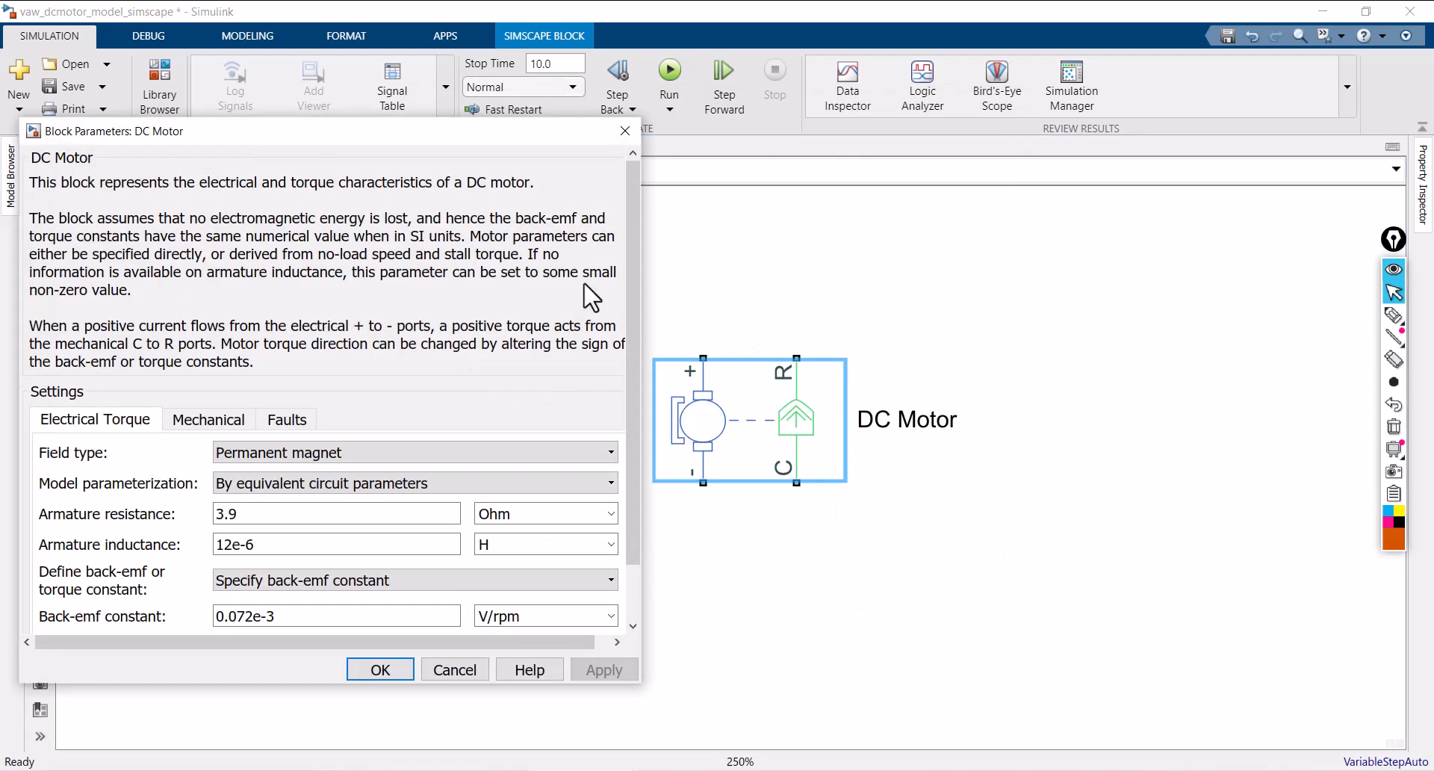
{"action": "left_click_drag", "start_coordinate": [472, 137], "coordinate": [422, 128]}
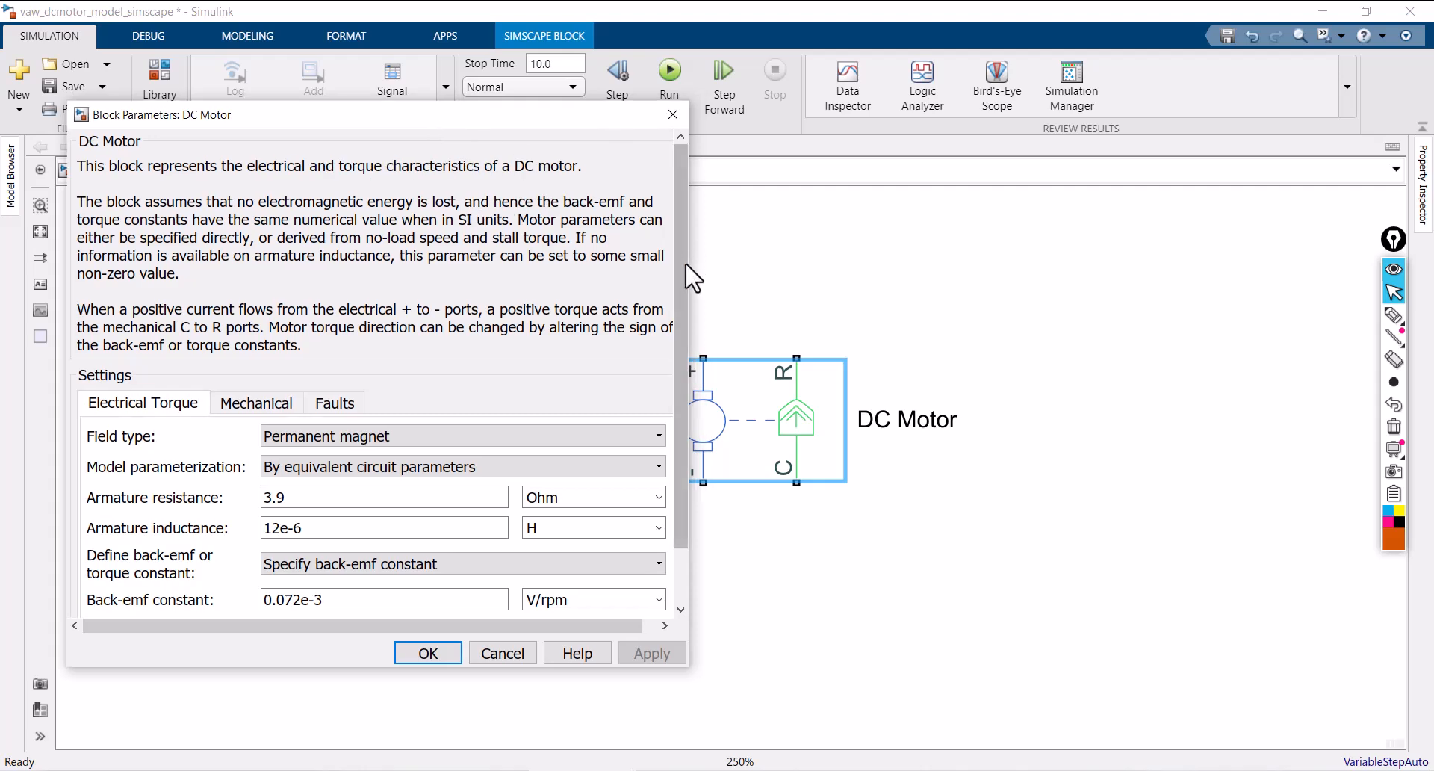
{"action": "left_click", "coordinate": [420, 445]}
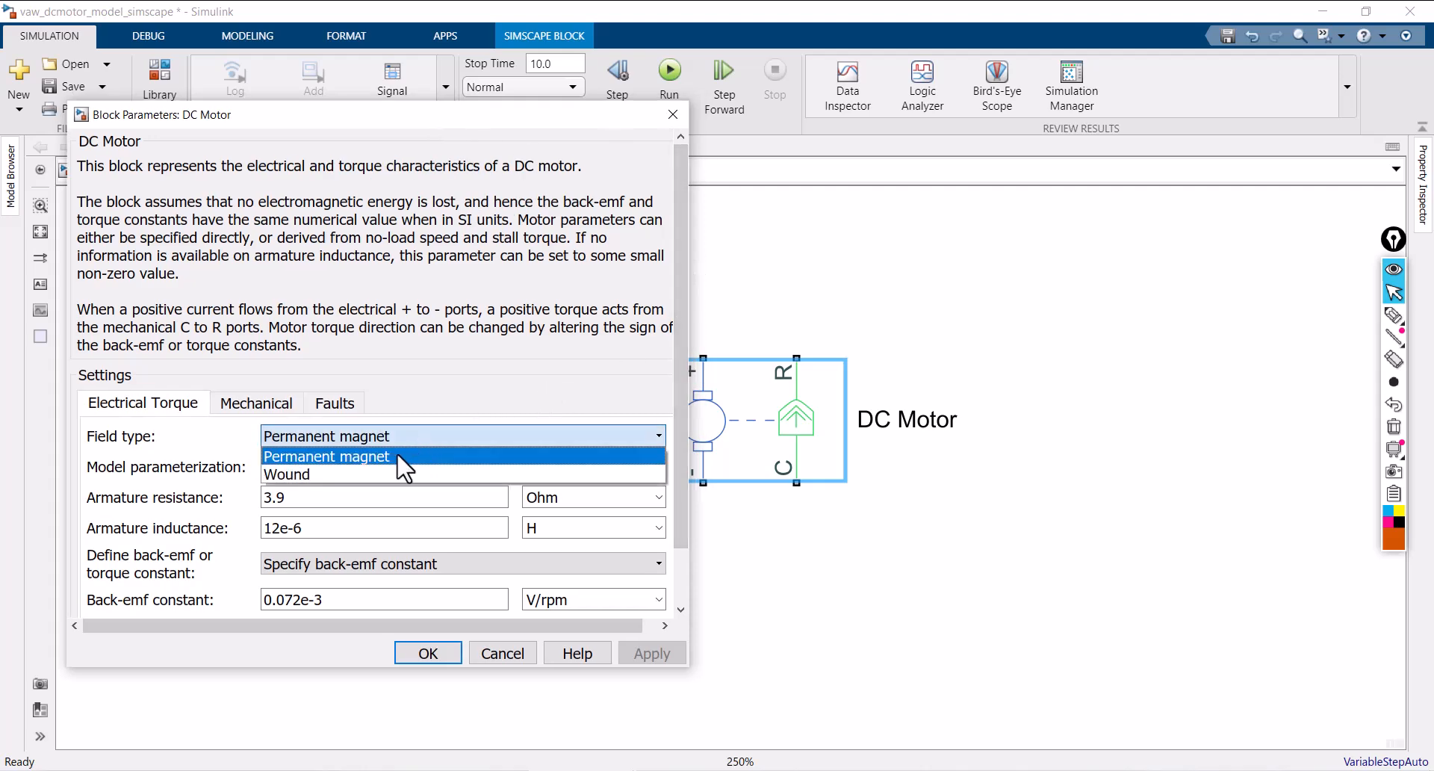
{"action": "left_click", "coordinate": [387, 475]}
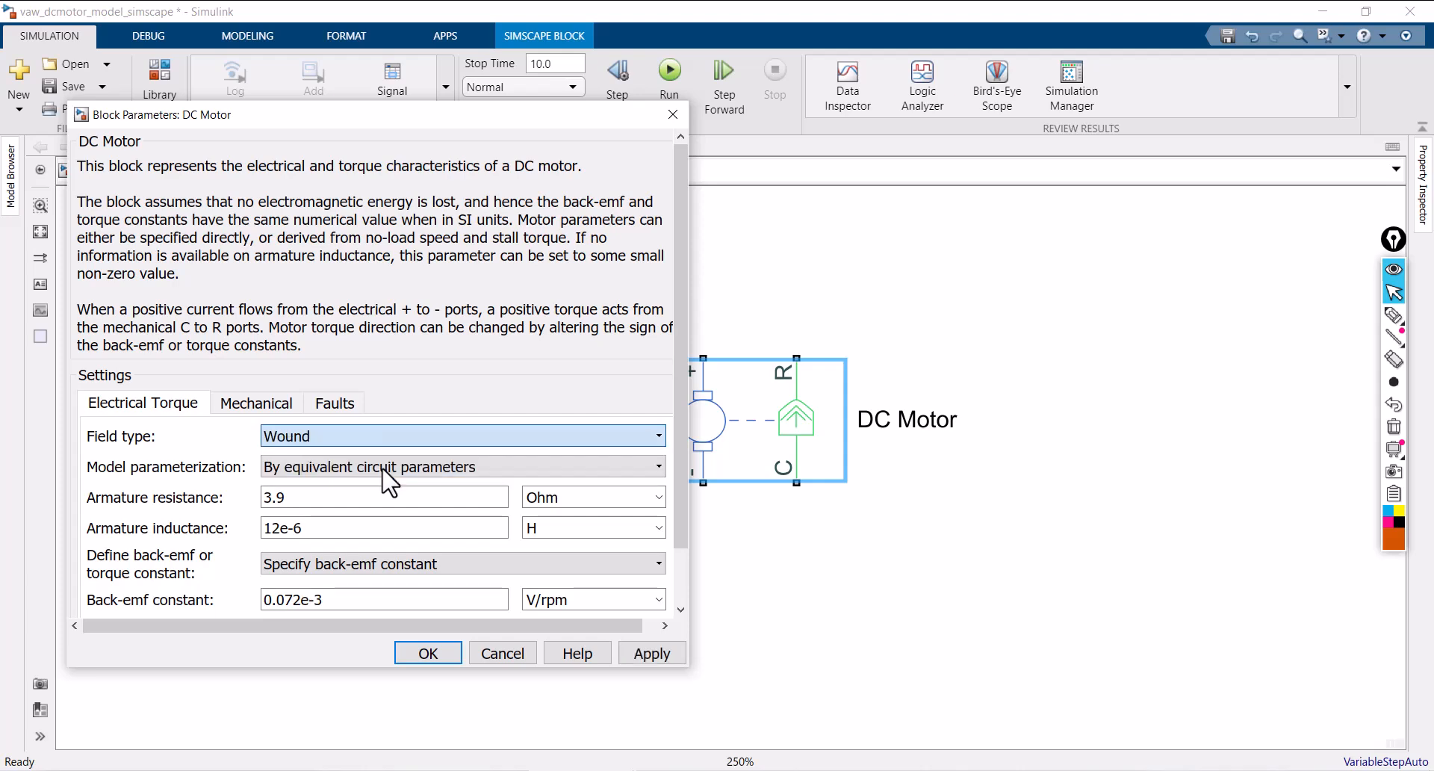
{"action": "left_click", "coordinate": [652, 656]}
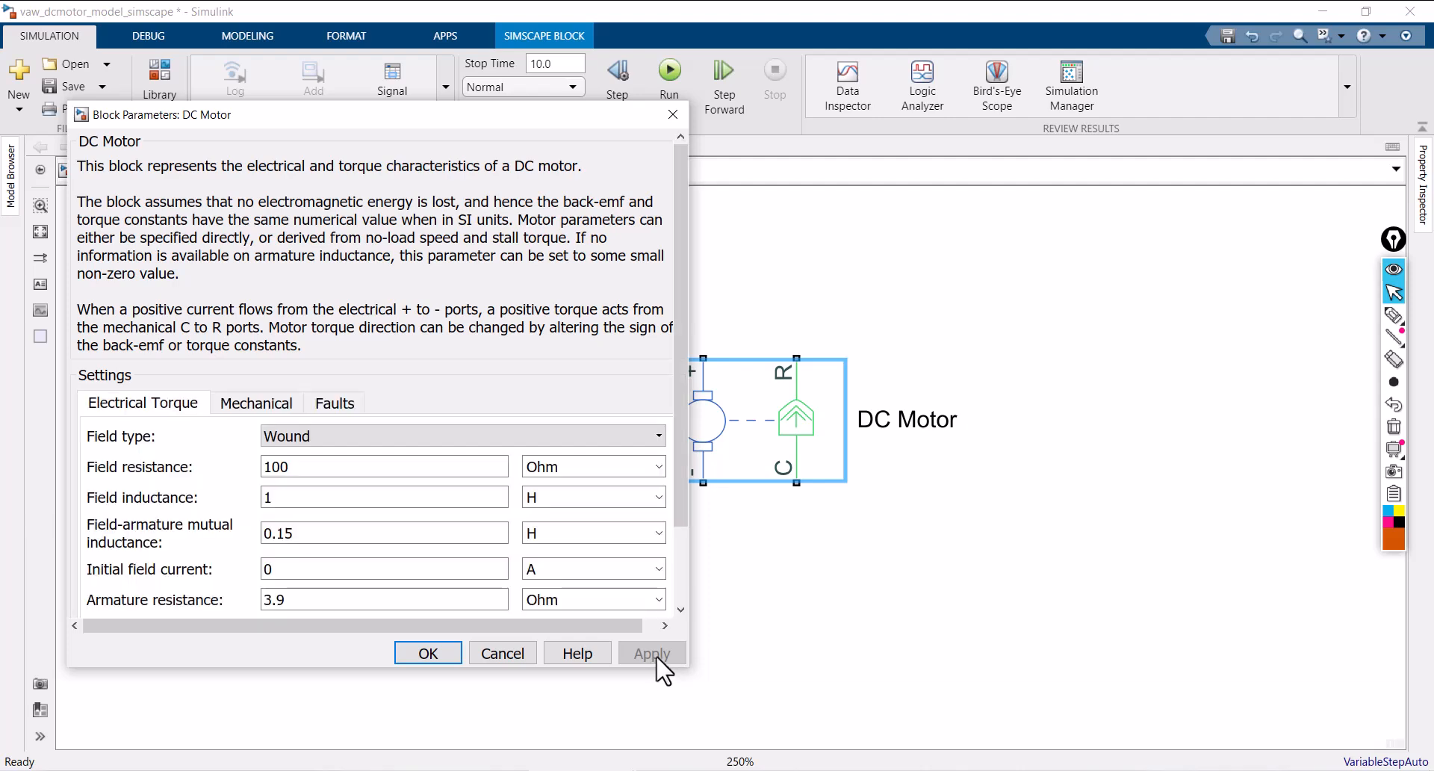
- Move the DC Motor block clear of its parameters dialog, circle its F+ and F- terminals with the pen, and clear the mark
{"action": "left_click_drag", "start_coordinate": [773, 426], "coordinate": [966, 409]}
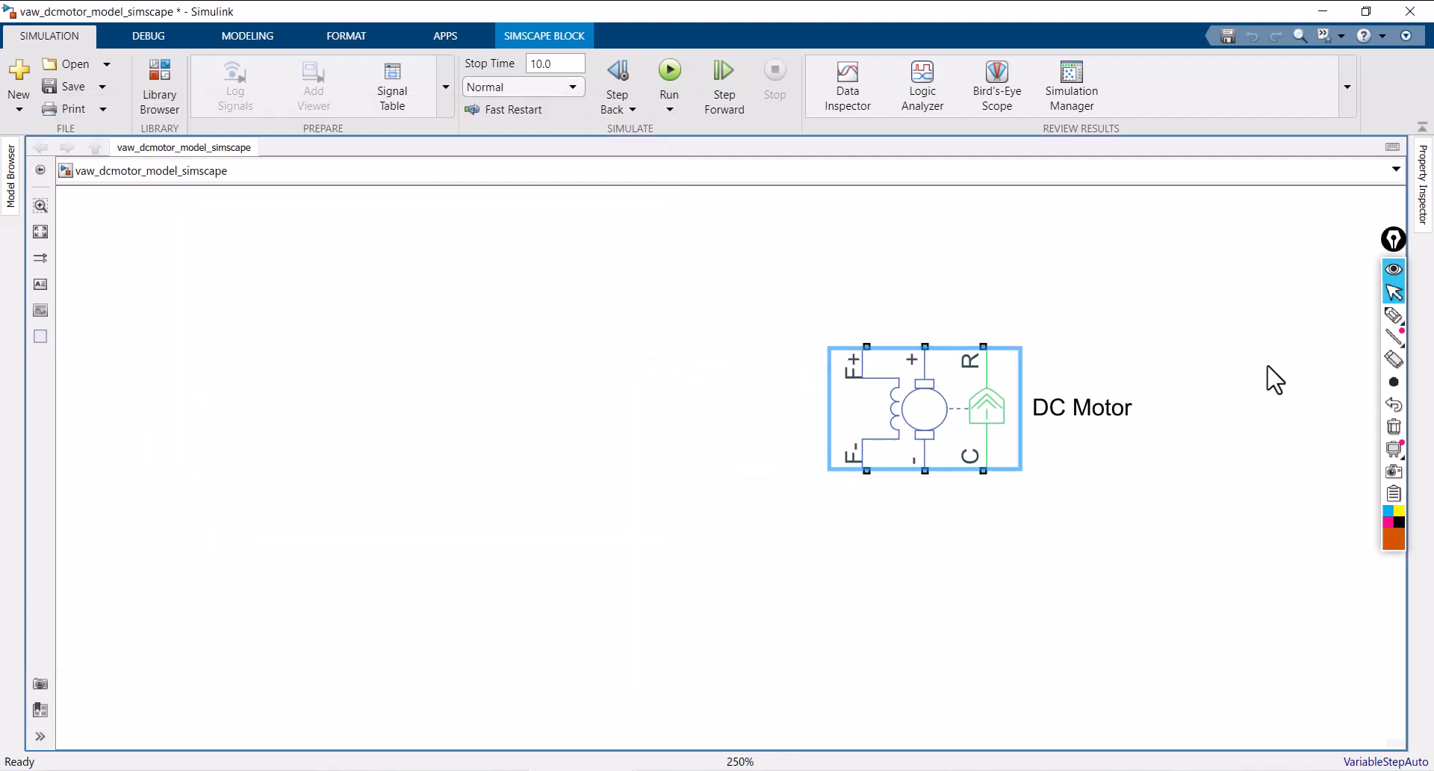
{"action": "left_click", "coordinate": [1391, 317]}
{"action": "mouse_move", "coordinate": [824, 340]}
{"action": "left_mouse_down"}
{"action": "mouse_move", "coordinate": [900, 441]}
{"action": "mouse_move", "coordinate": [811, 442]}
{"action": "mouse_move", "coordinate": [855, 309]}
{"action": "left_mouse_up"}
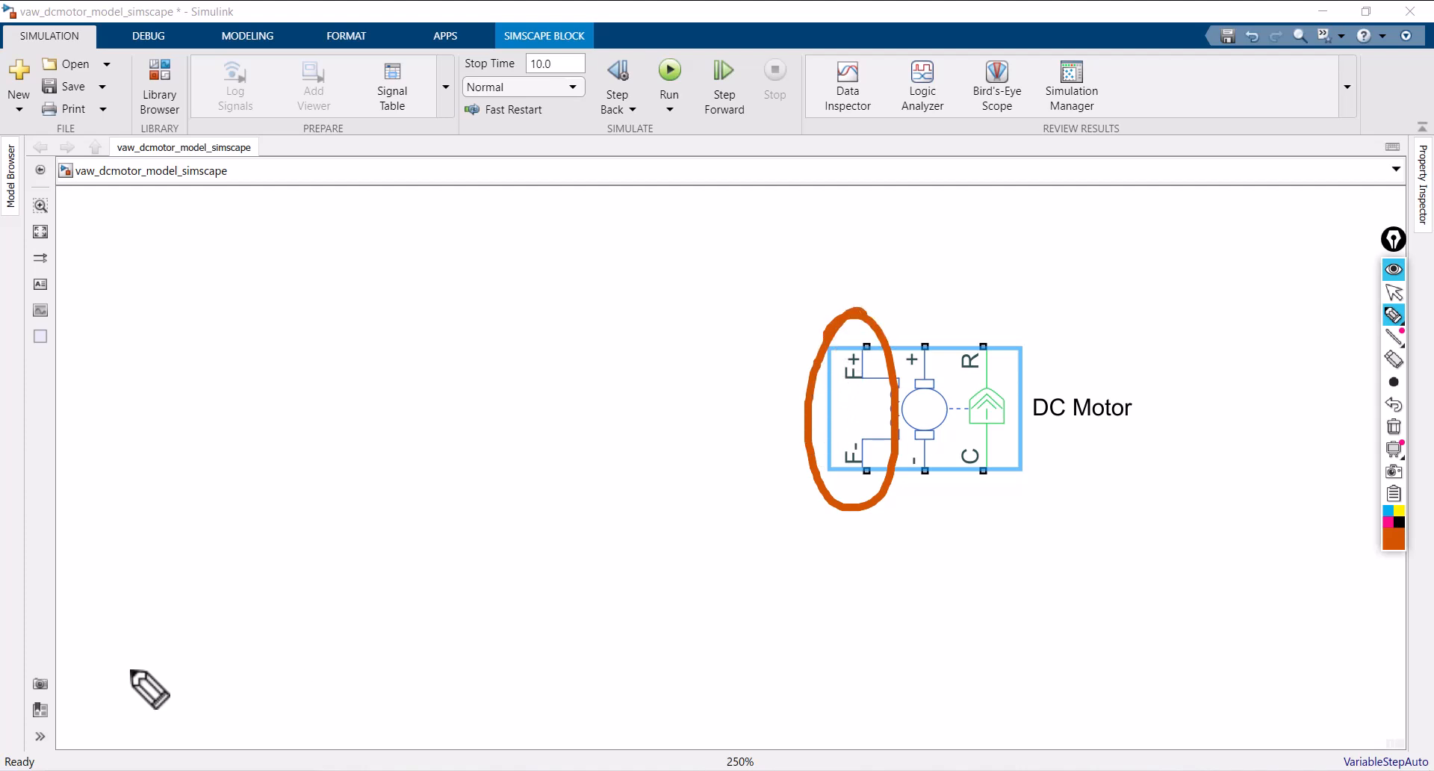
{"action": "left_click", "coordinate": [1398, 429]}
{"action": "left_click", "coordinate": [1393, 293]}
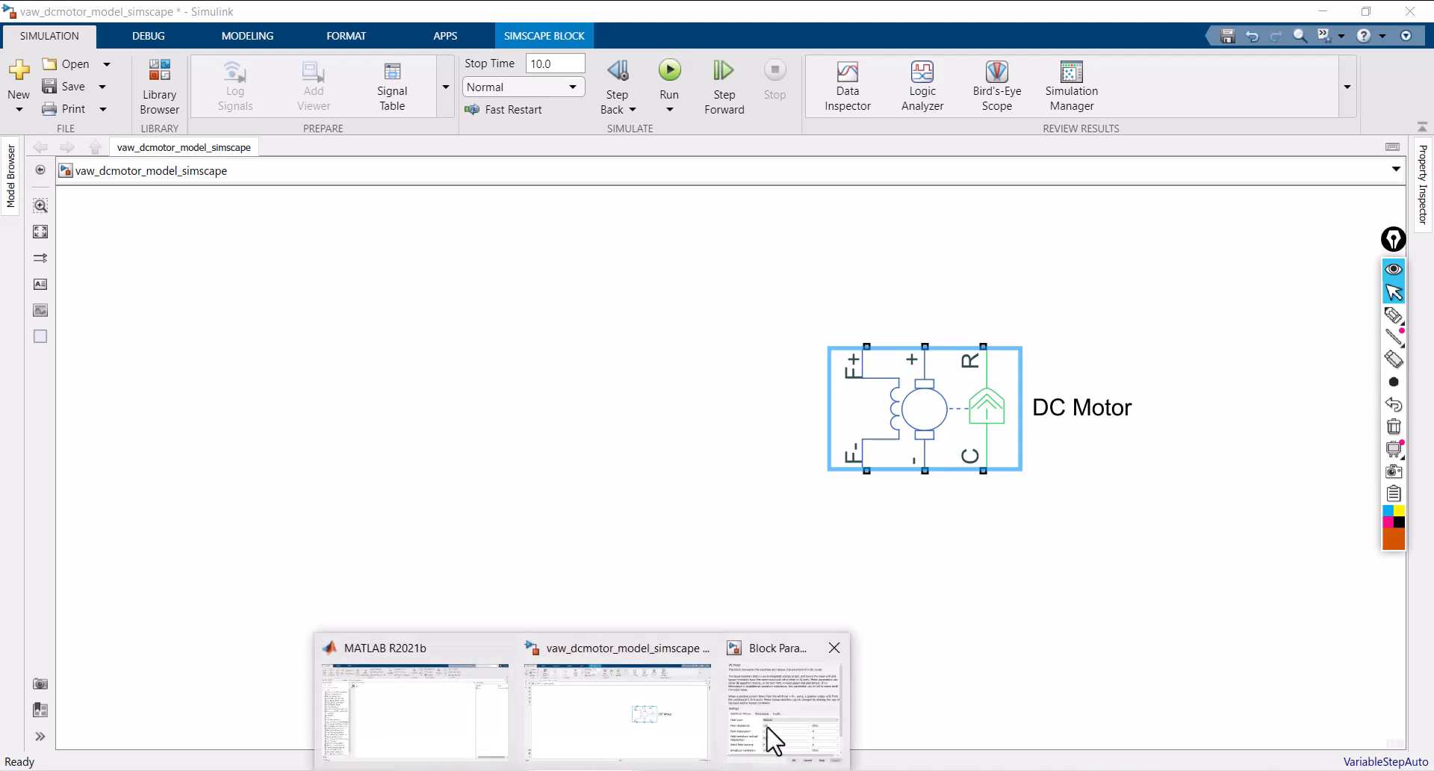
- Set the DC Motor block's field type to Permanent magnet, apply it and close the block parameters
{"action": "left_click", "coordinate": [773, 728]}
{"action": "left_click", "coordinate": [298, 441]}
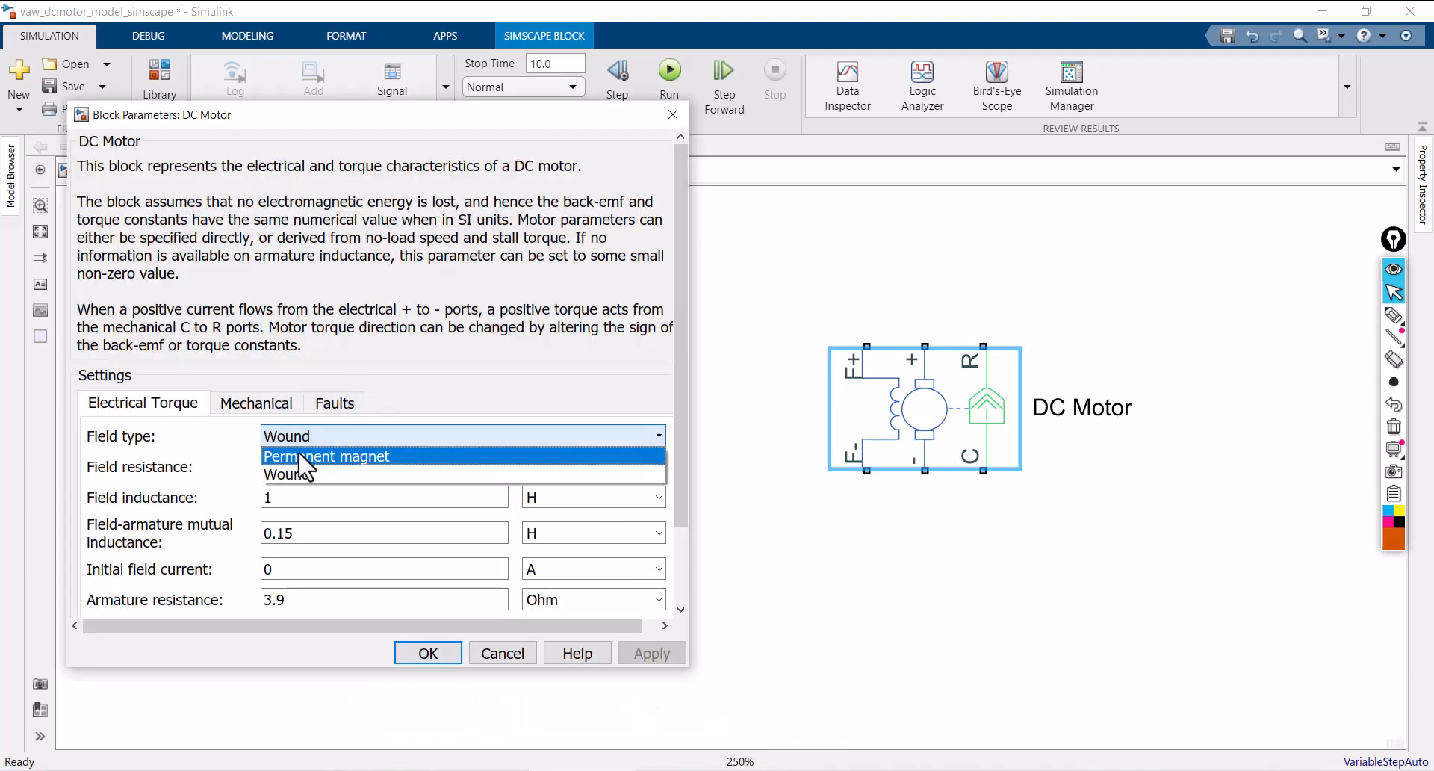
{"action": "left_click", "coordinate": [305, 456]}
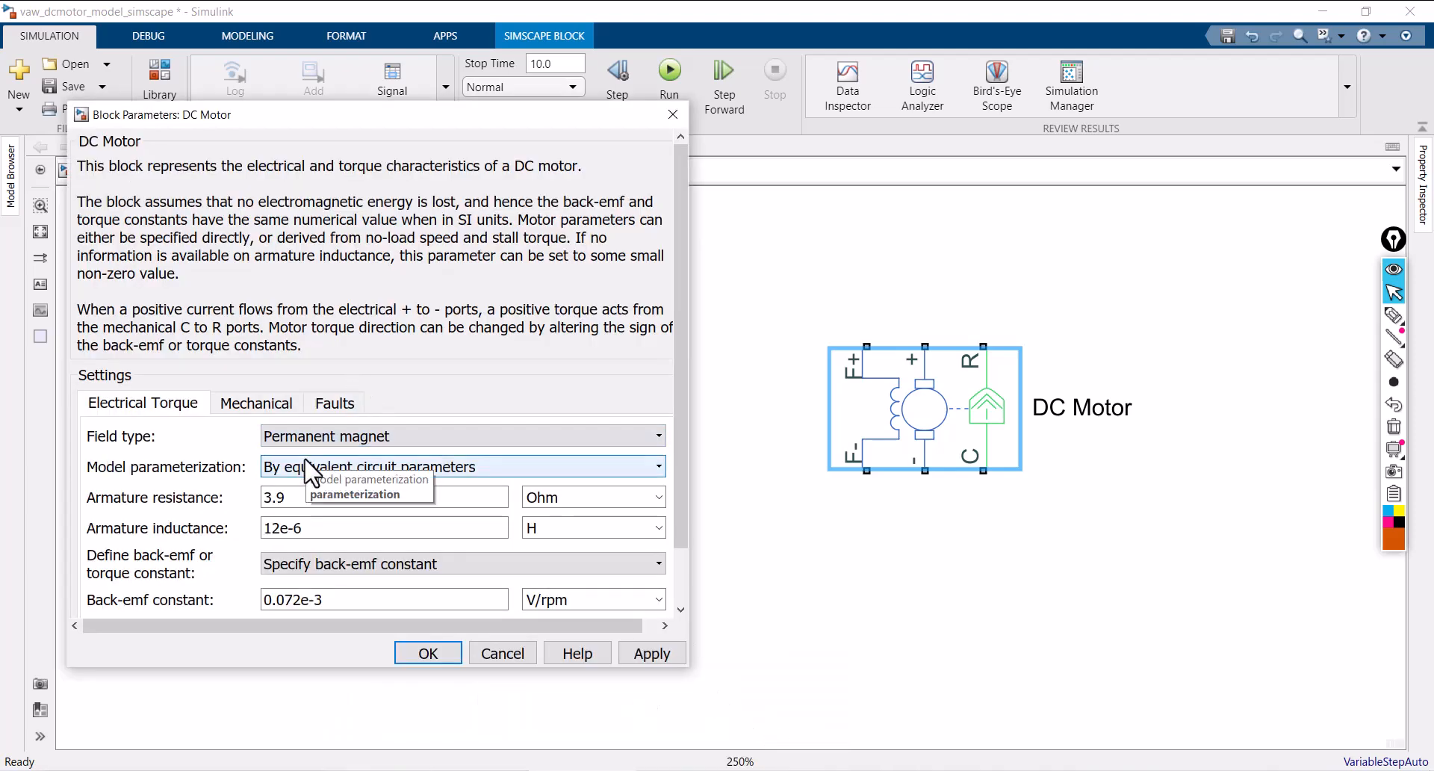
{"action": "left_click", "coordinate": [647, 655]}
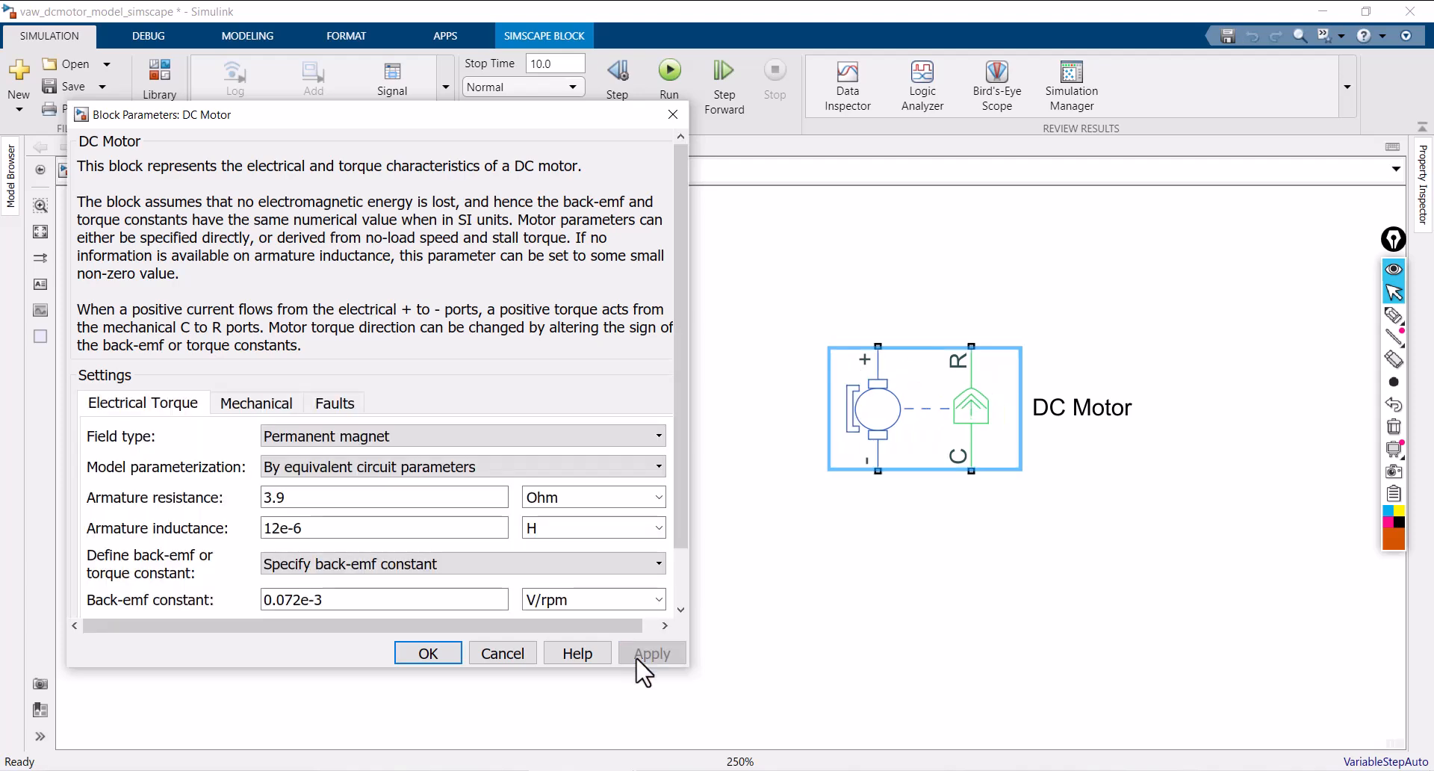
{"action": "left_click", "coordinate": [428, 654]}
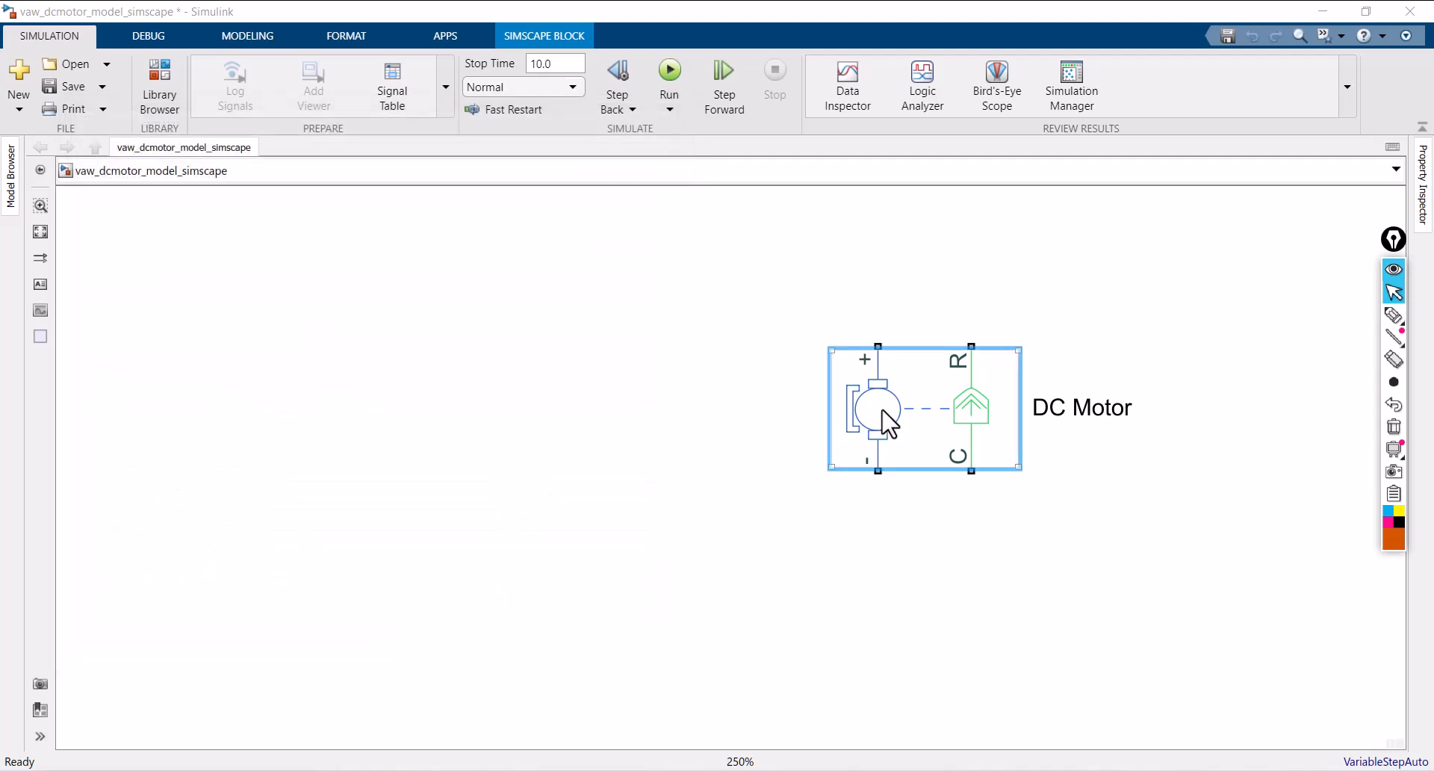
- Reposition the DC Motor block slightly right of the canvas centre, leaving free space on its electrical side
{"action": "left_click_drag", "start_coordinate": [874, 407], "coordinate": [709, 436]}
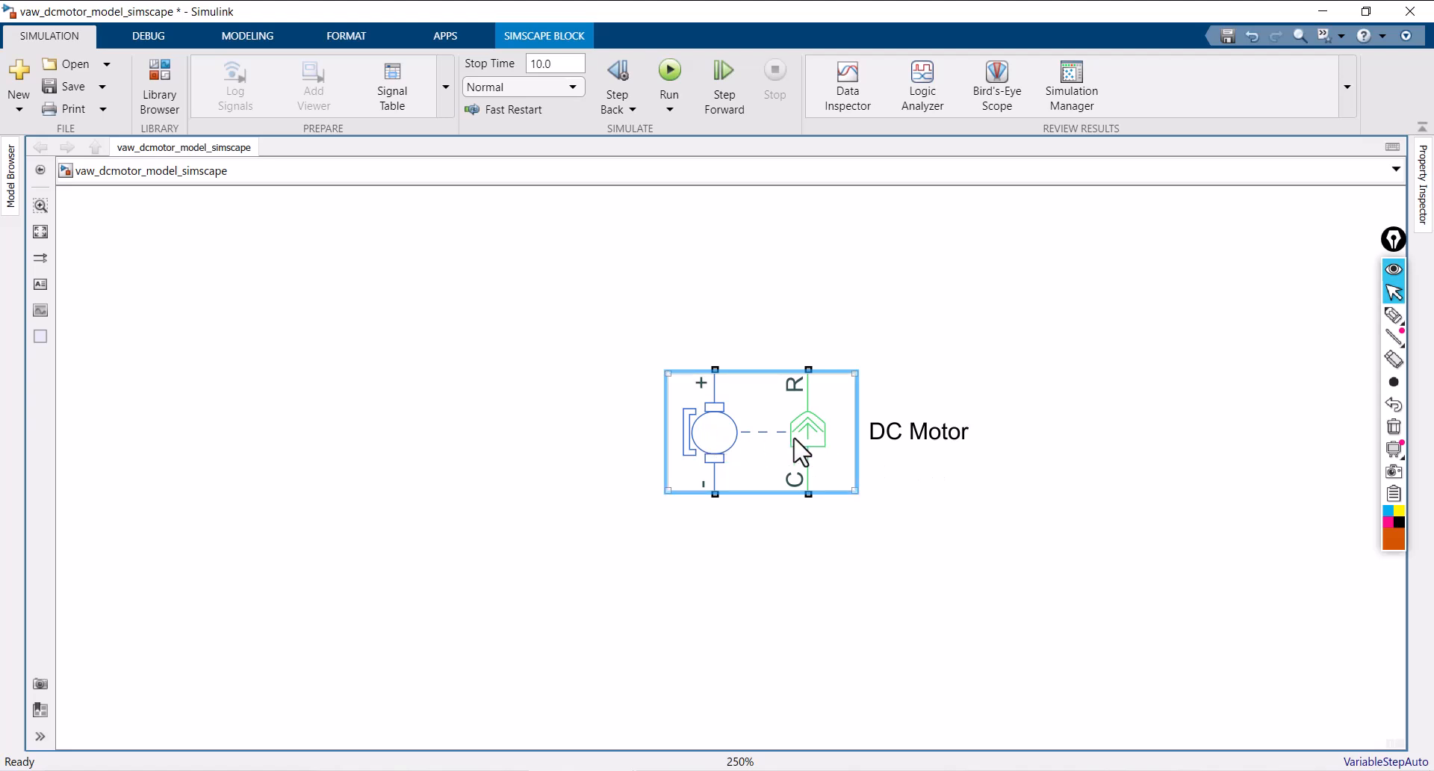
{"action": "left_click_drag", "start_coordinate": [808, 451], "coordinate": [879, 451]}
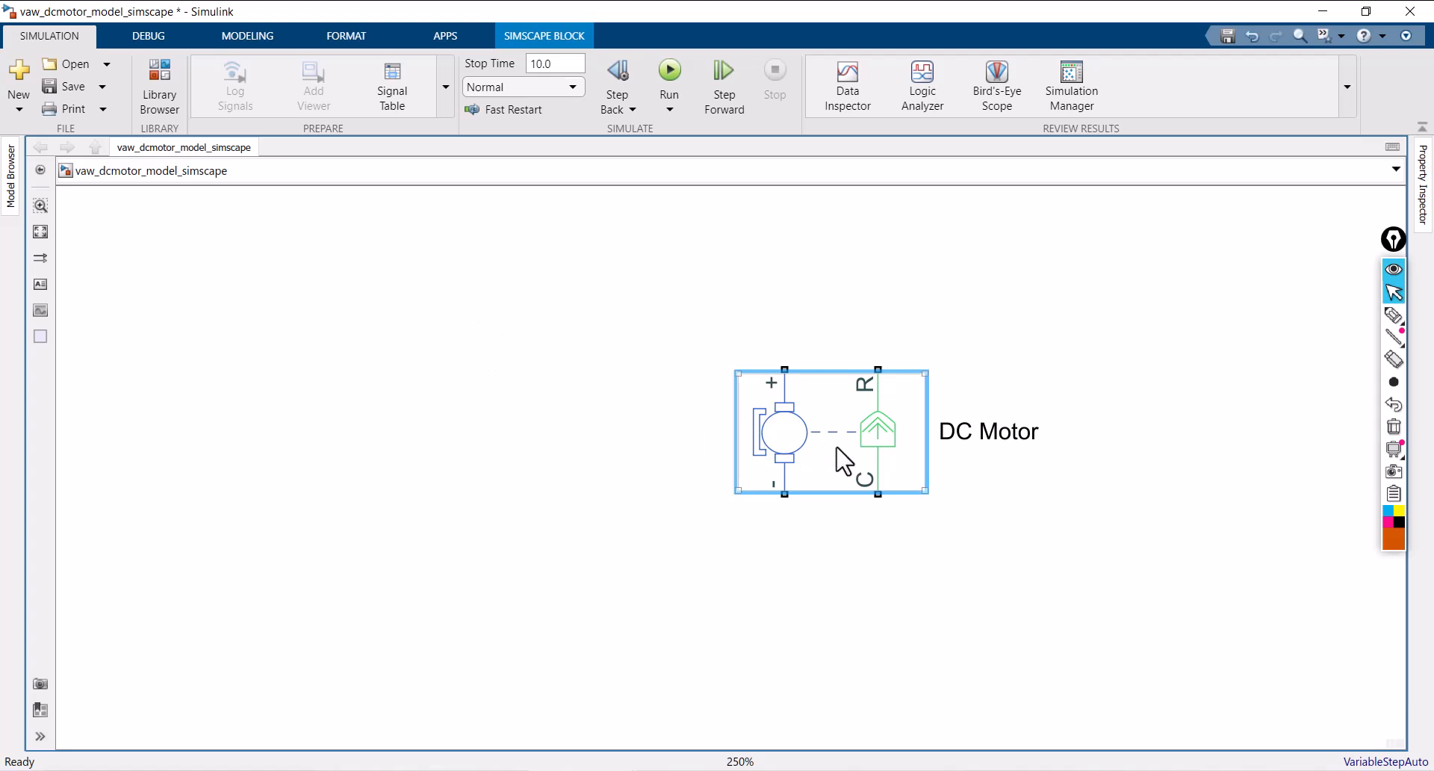
{"action": "mouse_move", "coordinate": [840, 458]}
{"action": "left_mouse_down"}
{"action": "mouse_move", "coordinate": [887, 470]}
{"action": "mouse_move", "coordinate": [864, 458]}
{"action": "left_mouse_up"}
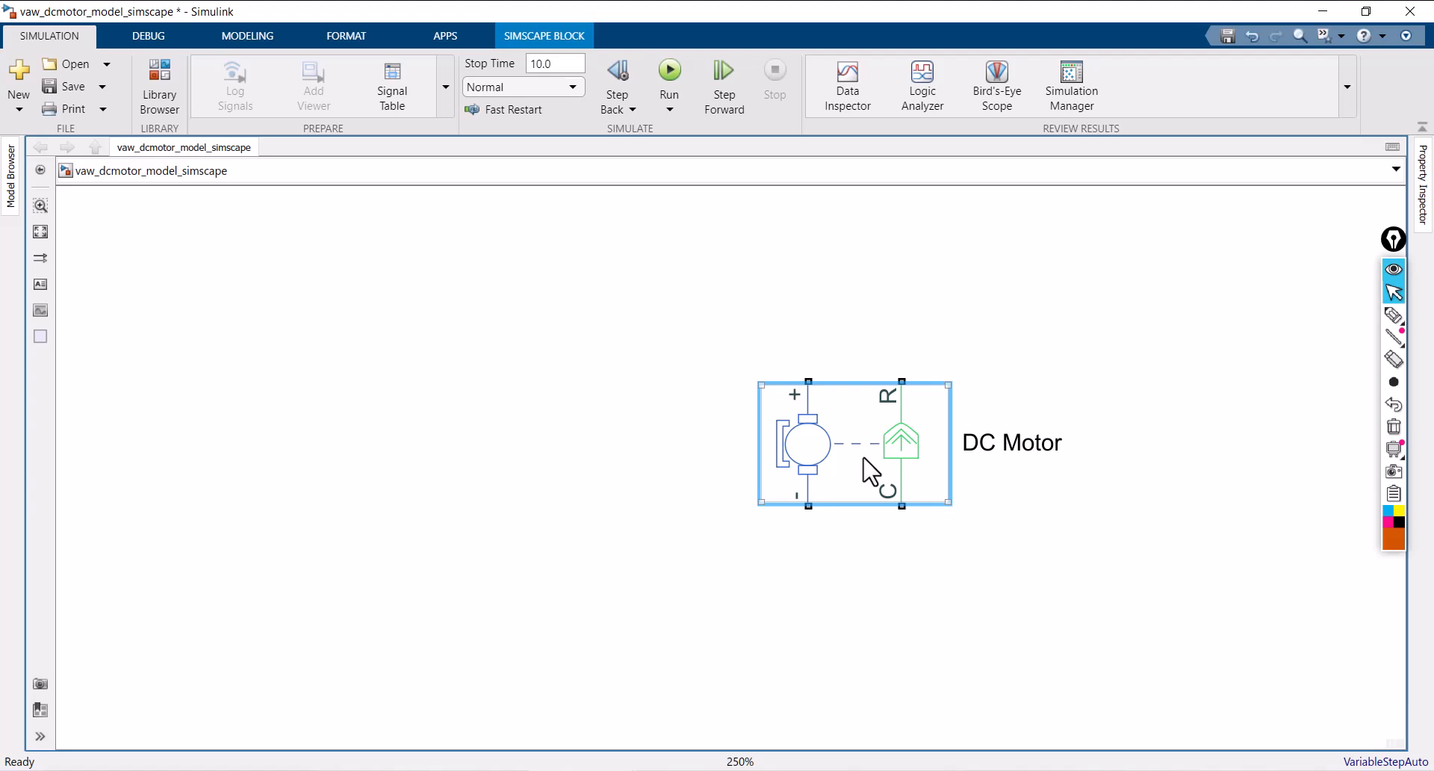
- Add a DC Voltage Source block from Electrical/Specialized Power Systems/Sources to the left of the DC Motor block
{"action": "double_click", "coordinate": [352, 450]}
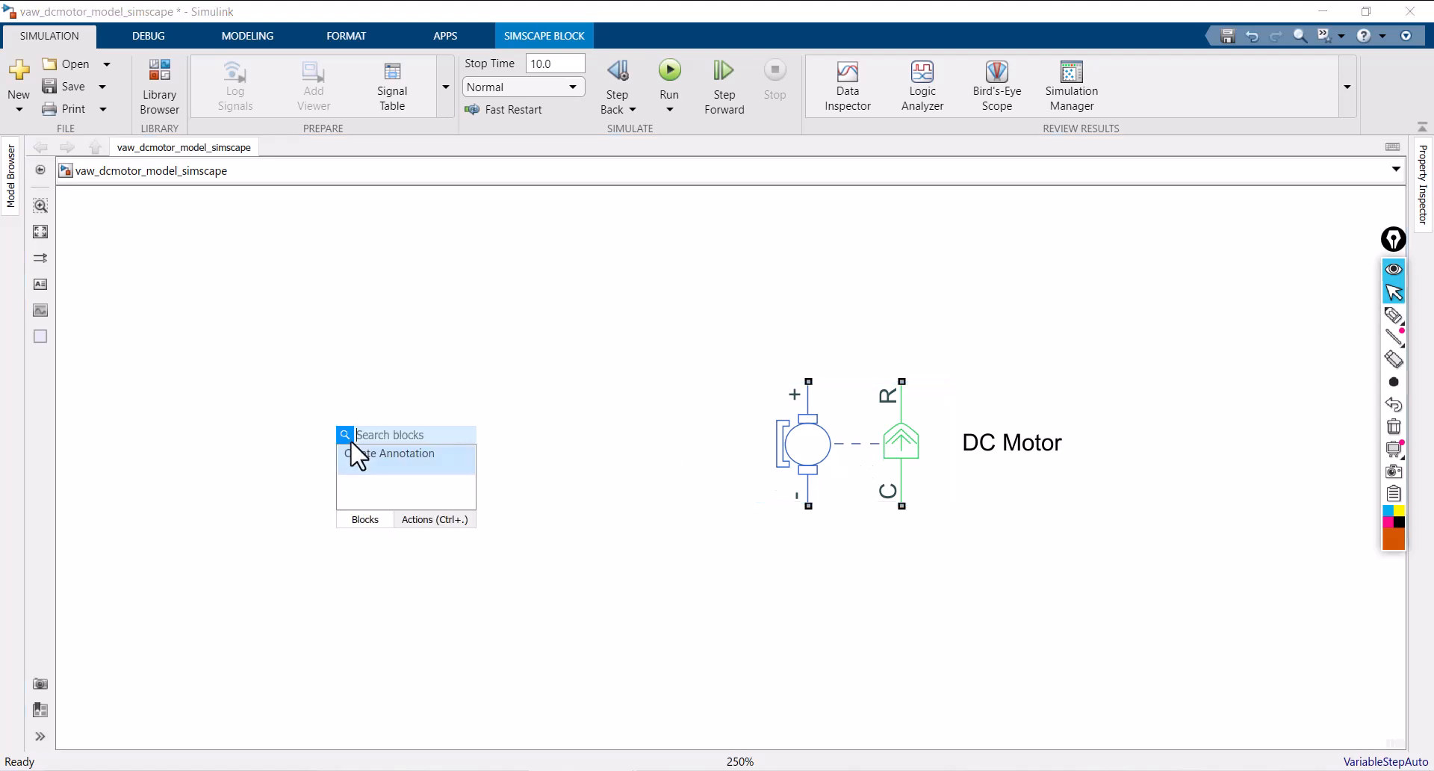
{"action": "type", "text": "dc voltage"}
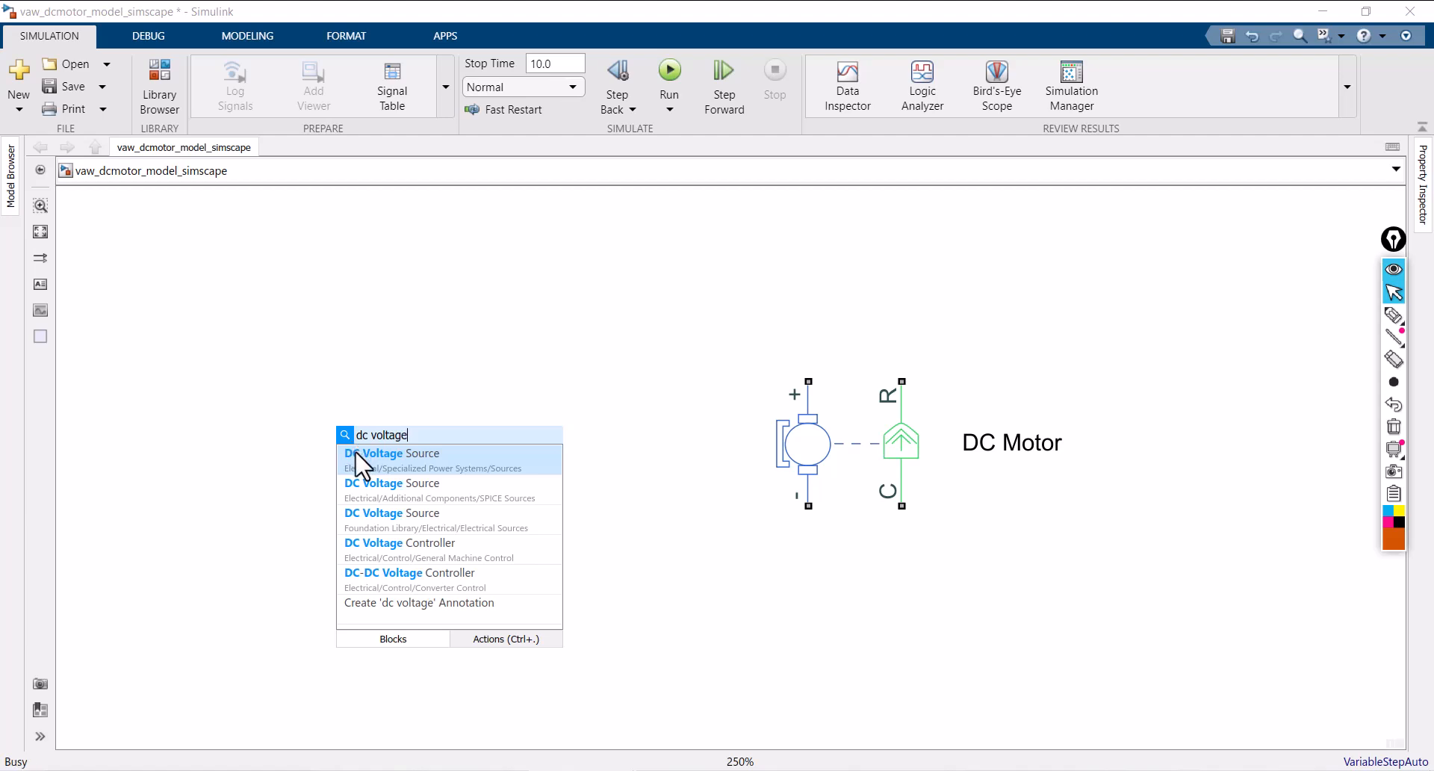
{"action": "left_click", "coordinate": [360, 460]}
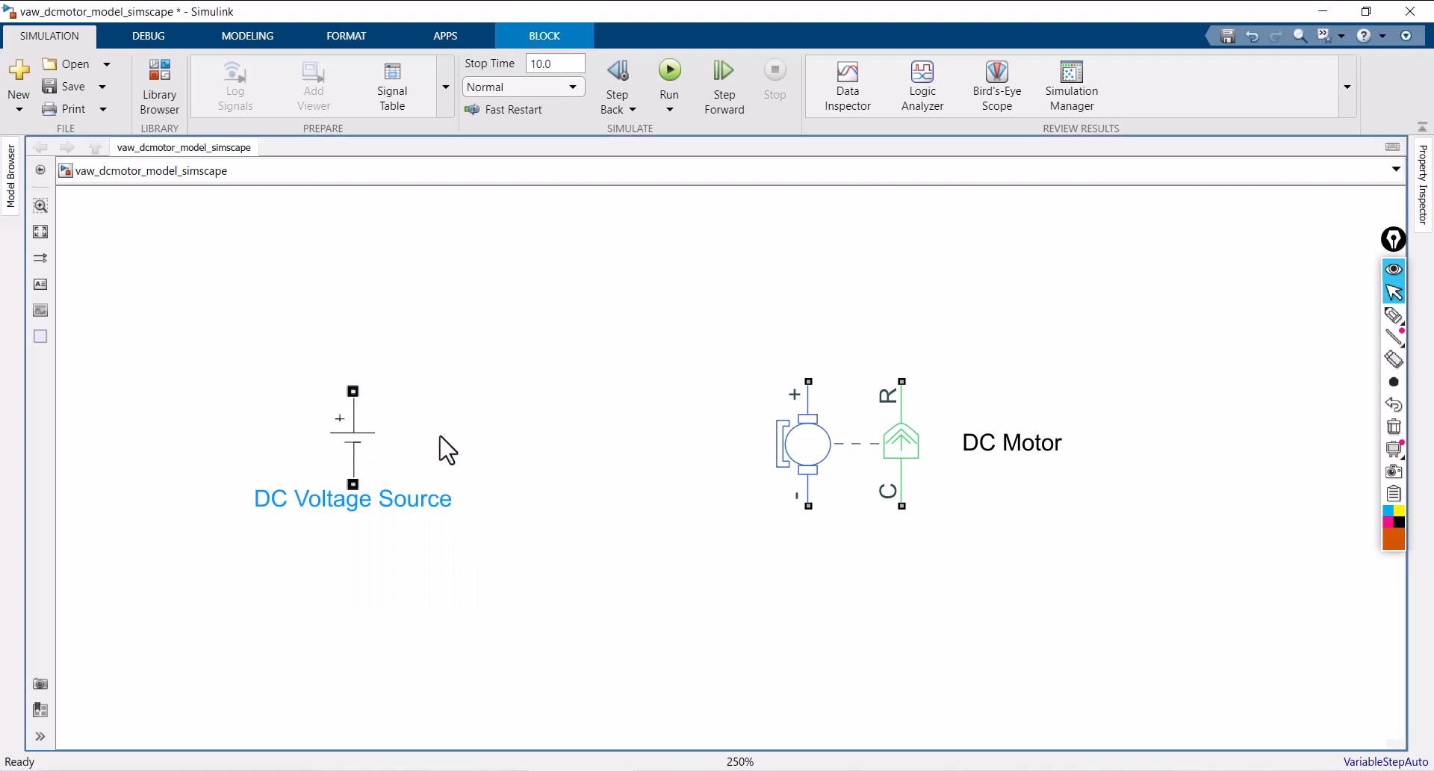
- Add a second DC Voltage Source block, from Electrical/Additional Components/SPICE Sources, between the first source and the DC Motor
{"action": "double_click", "coordinate": [474, 439]}
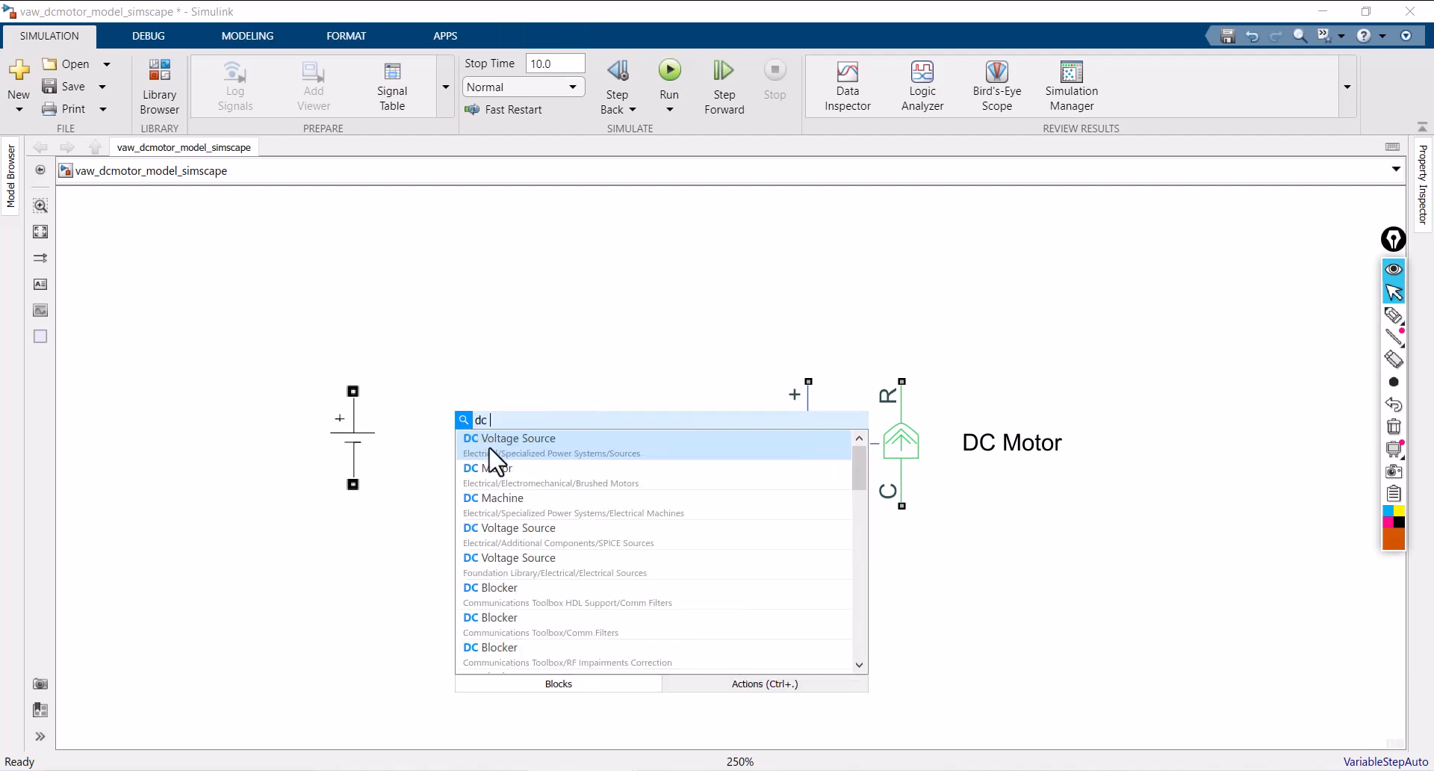
{"action": "type", "text": "dc vol"}
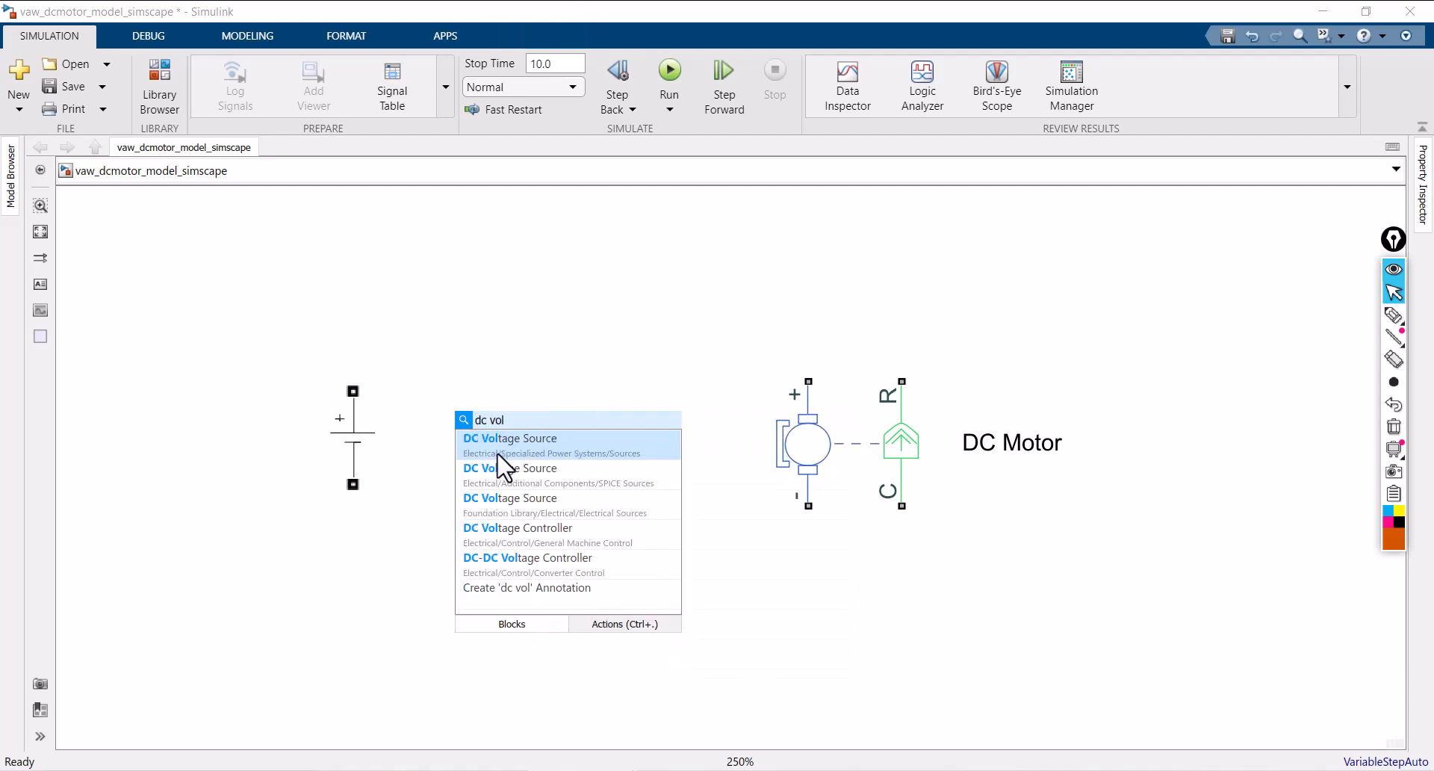
{"action": "left_click", "coordinate": [506, 473]}
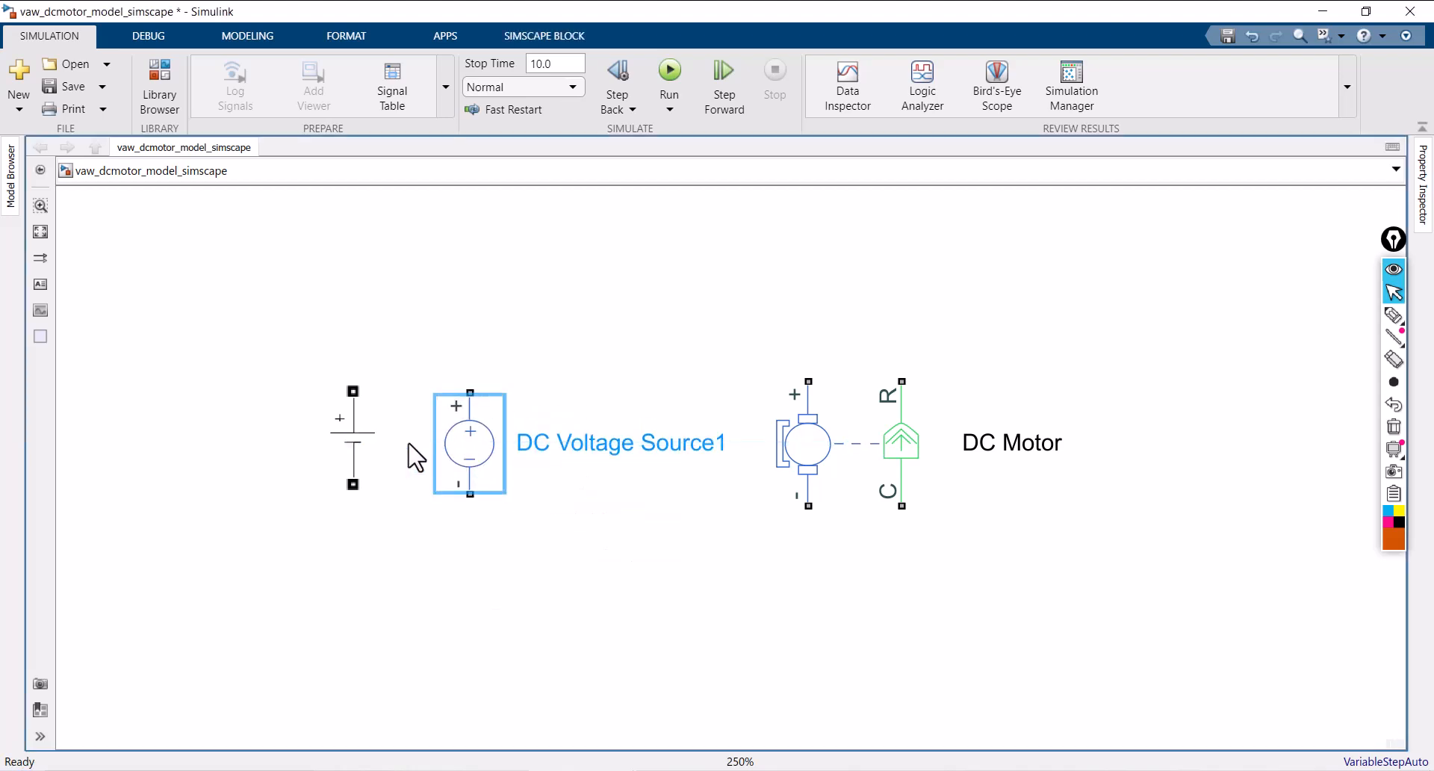
- Space the two DC Voltage Source blocks further apart and select the Specialized Power Systems source
{"action": "left_click_drag", "start_coordinate": [356, 430], "coordinate": [240, 429]}
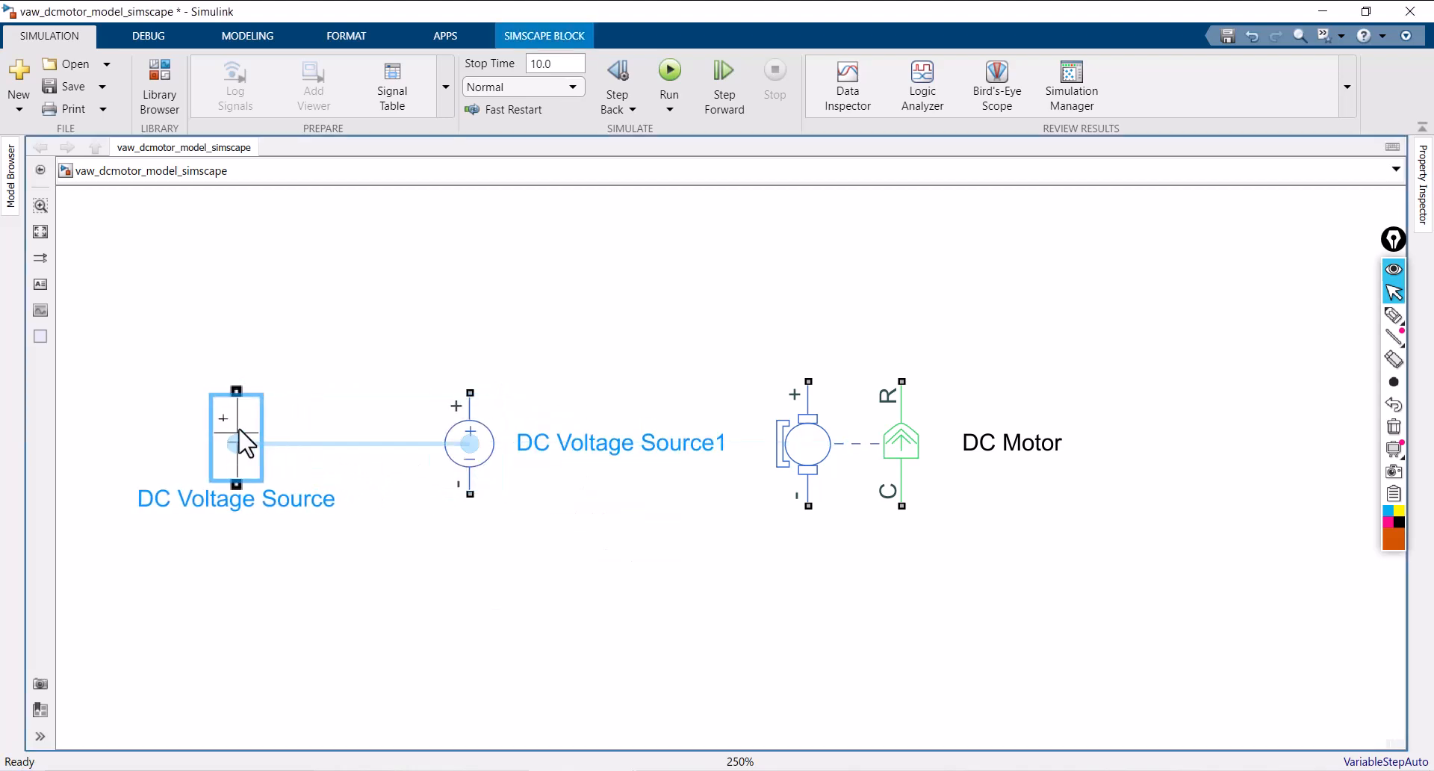
{"action": "left_click_drag", "start_coordinate": [468, 458], "coordinate": [427, 452]}
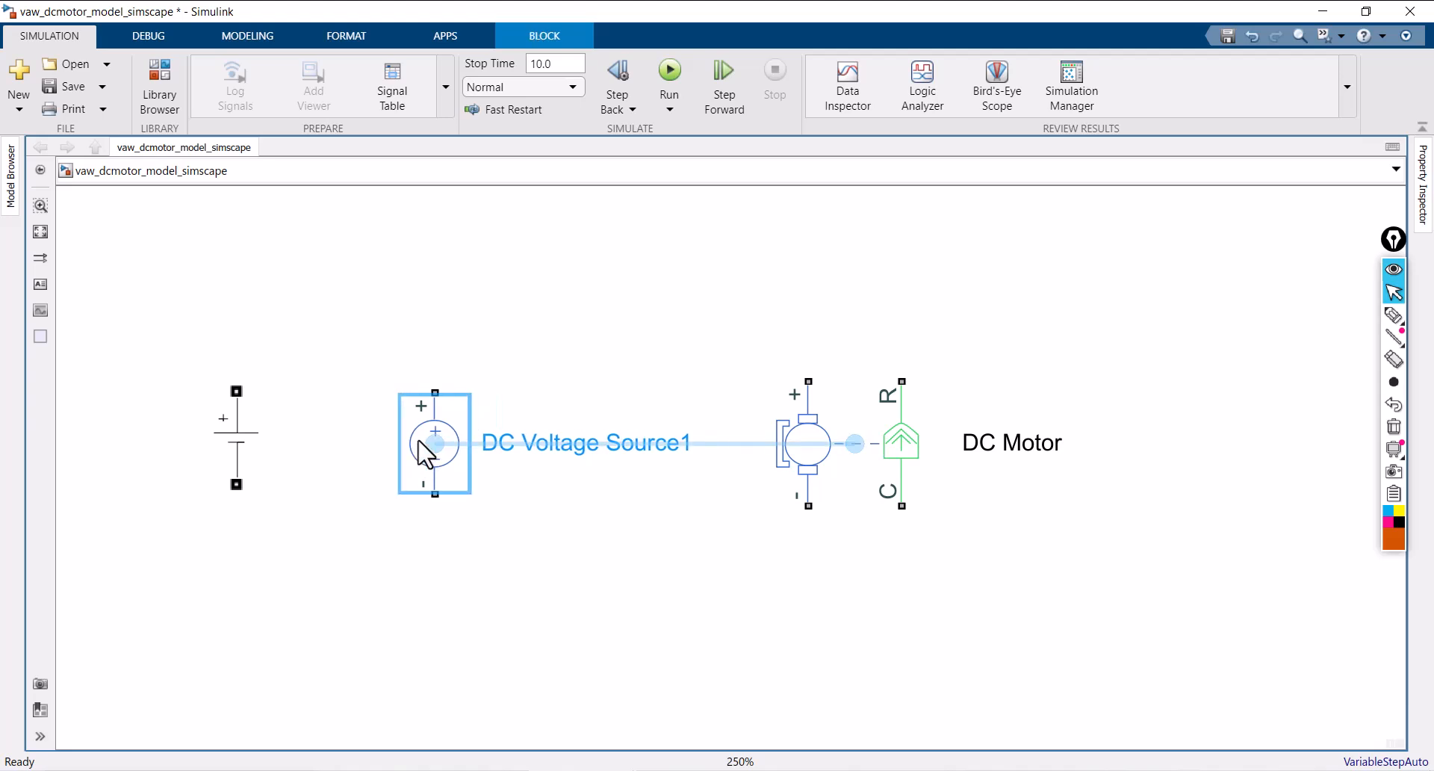
{"action": "left_click", "coordinate": [242, 451]}
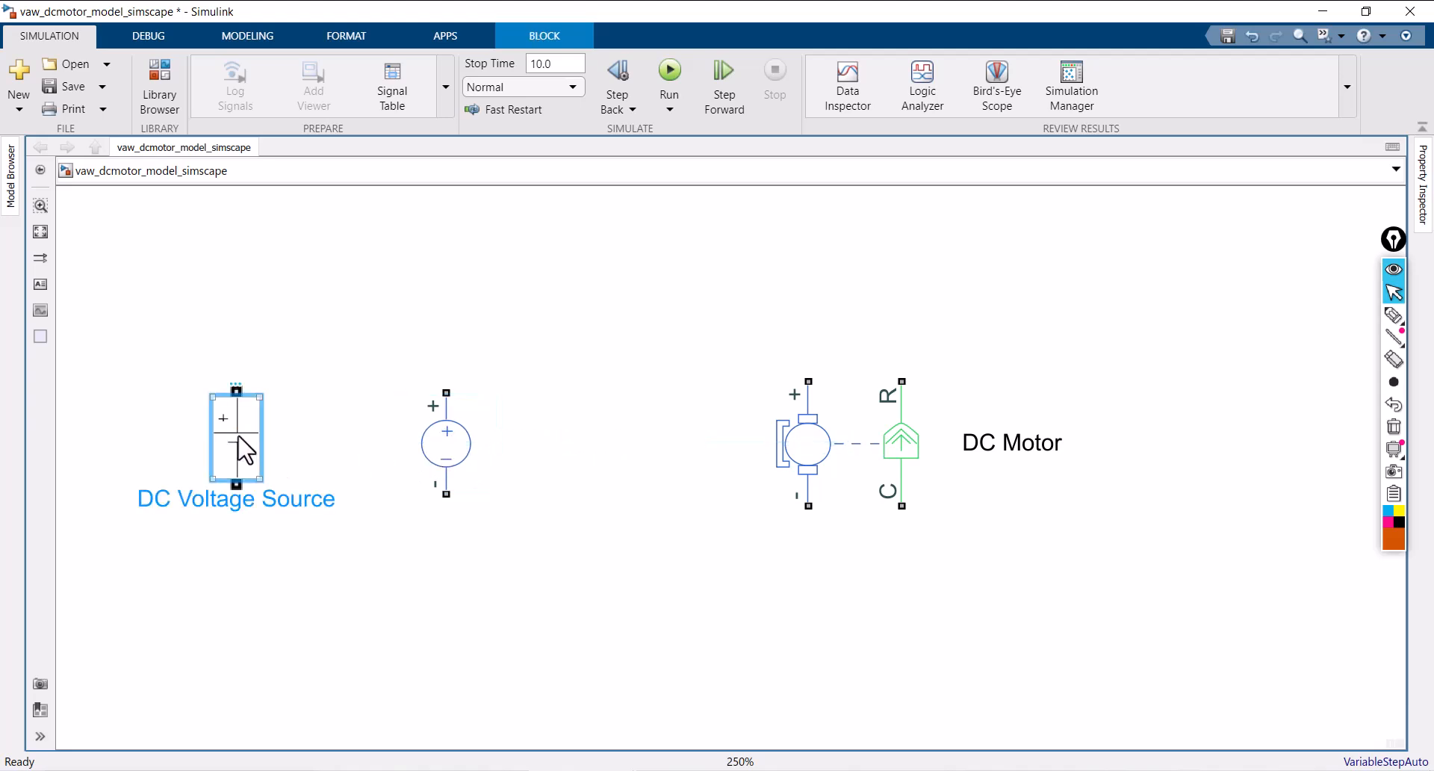
- Delete the Specialized Power Systems DC Voltage Source, keeping the SPICE source beside the DC Motor
{"action": "key", "text": "Delete"}
{"action": "left_click", "coordinate": [453, 447]}
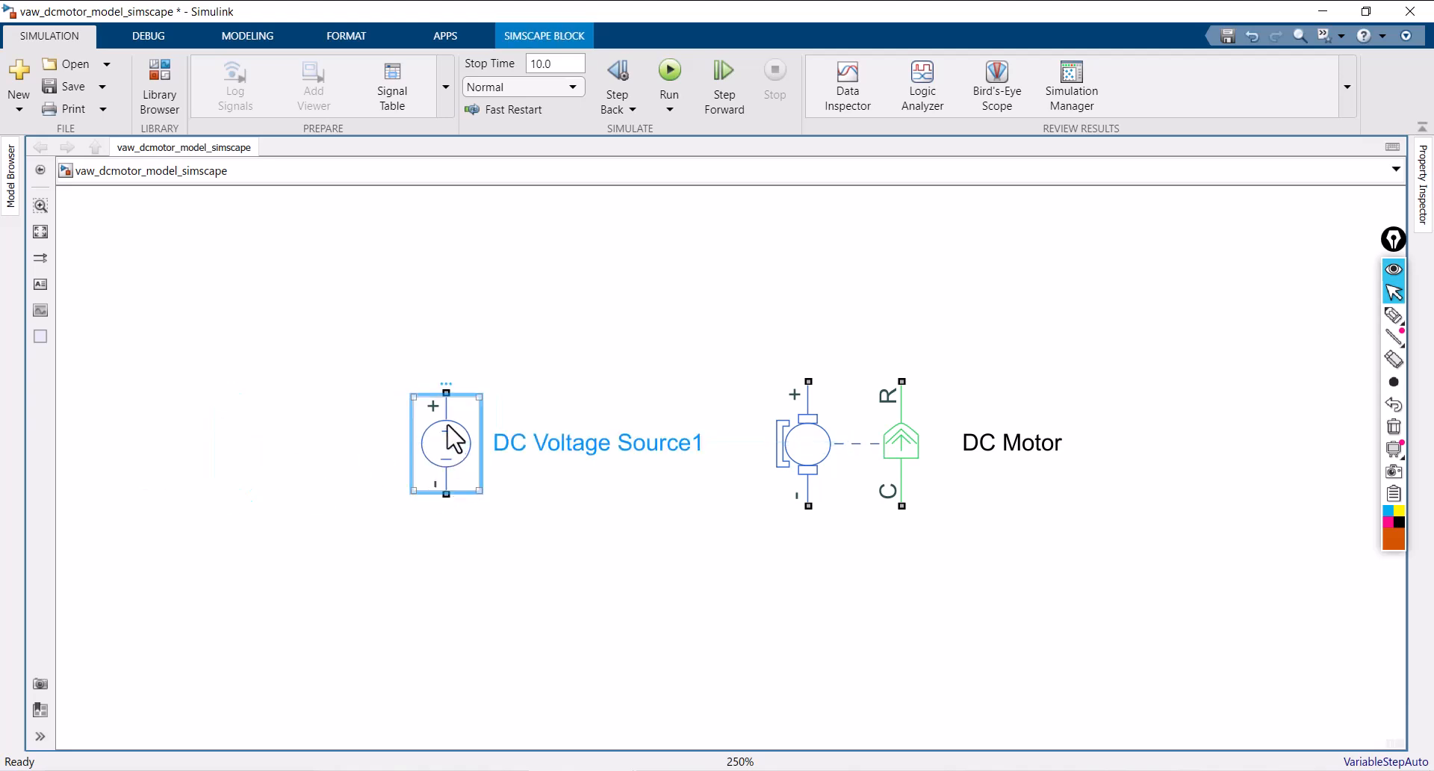
- Rename the remaining source DC Voltage Source with one word per line and move it to the far left of the canvas
{"action": "left_click", "coordinate": [560, 446]}
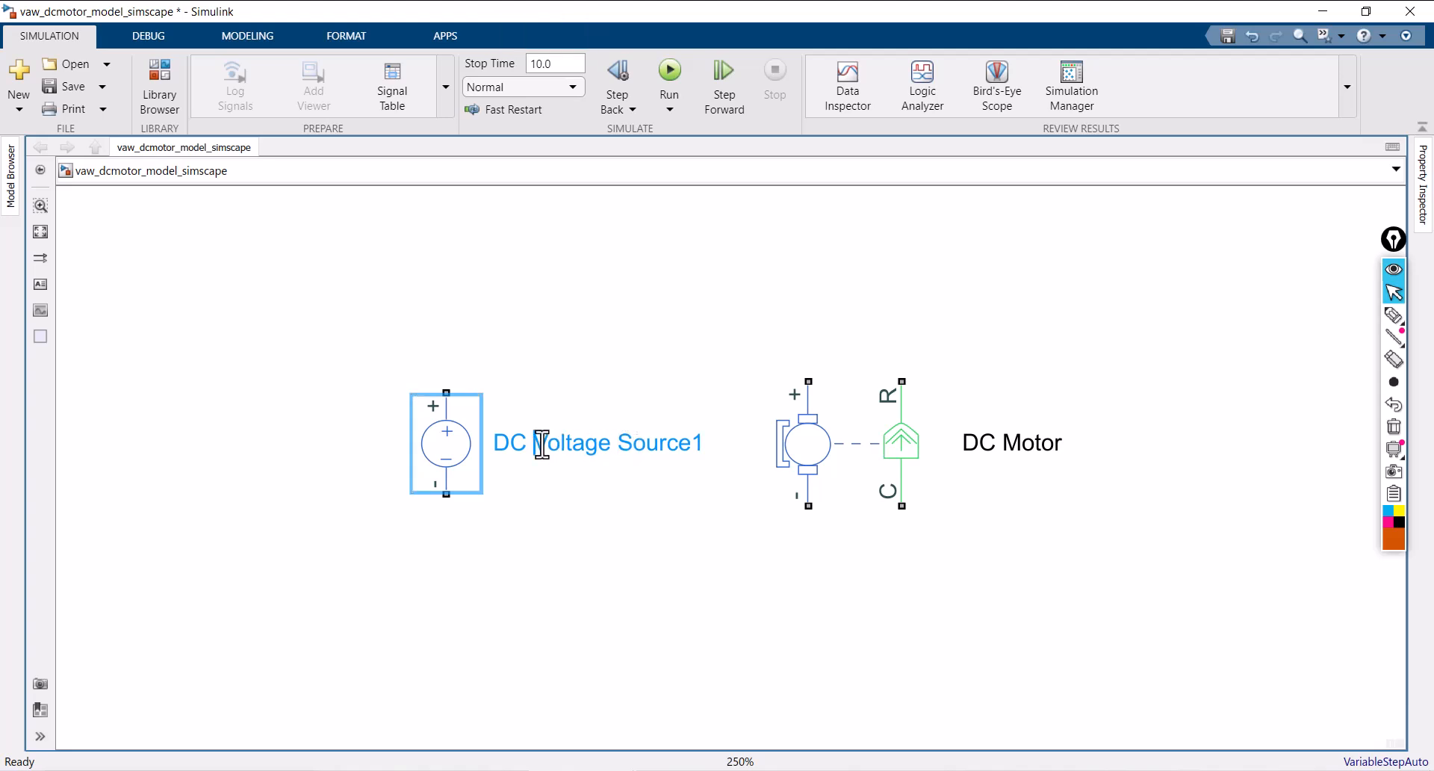
{"action": "key", "text": "Return"}
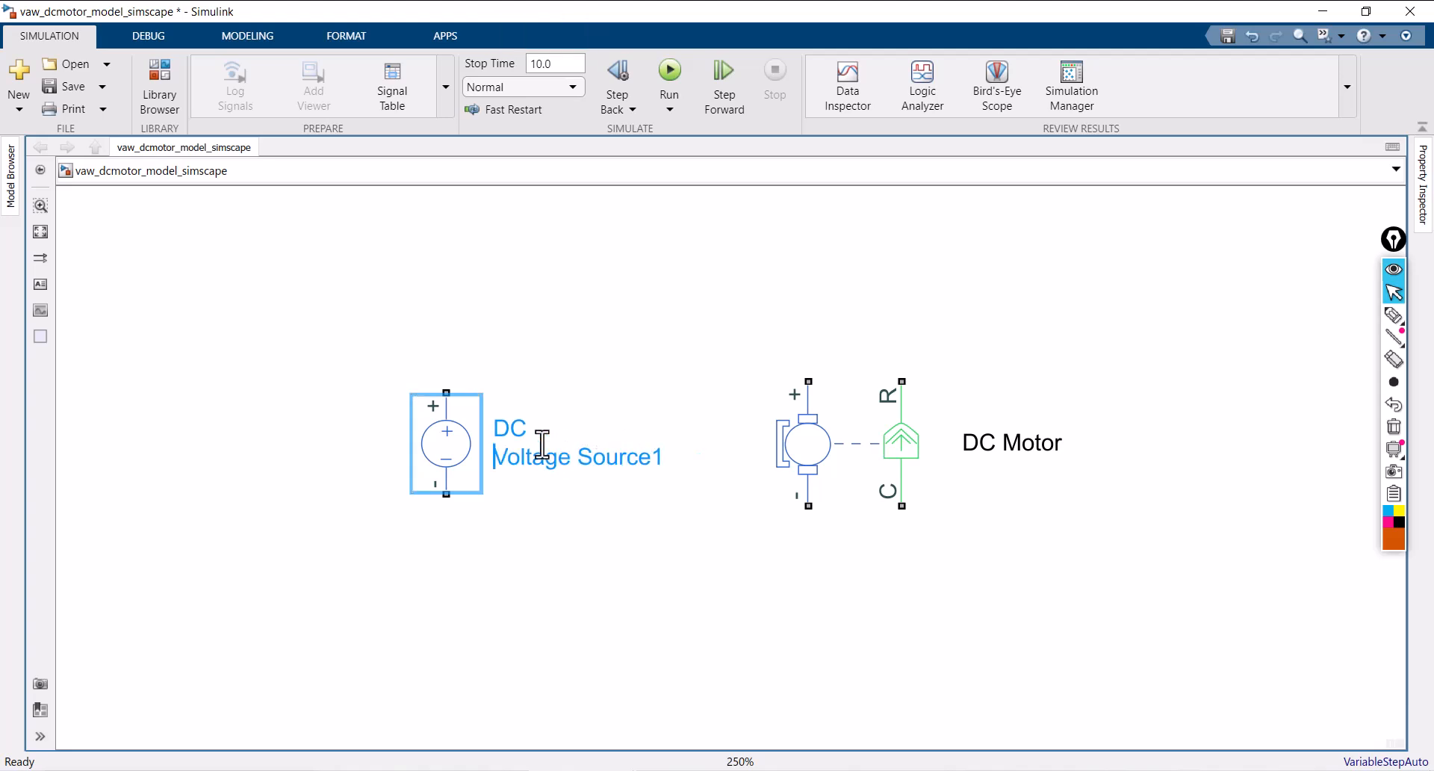
{"action": "key", "text": "Escape"}
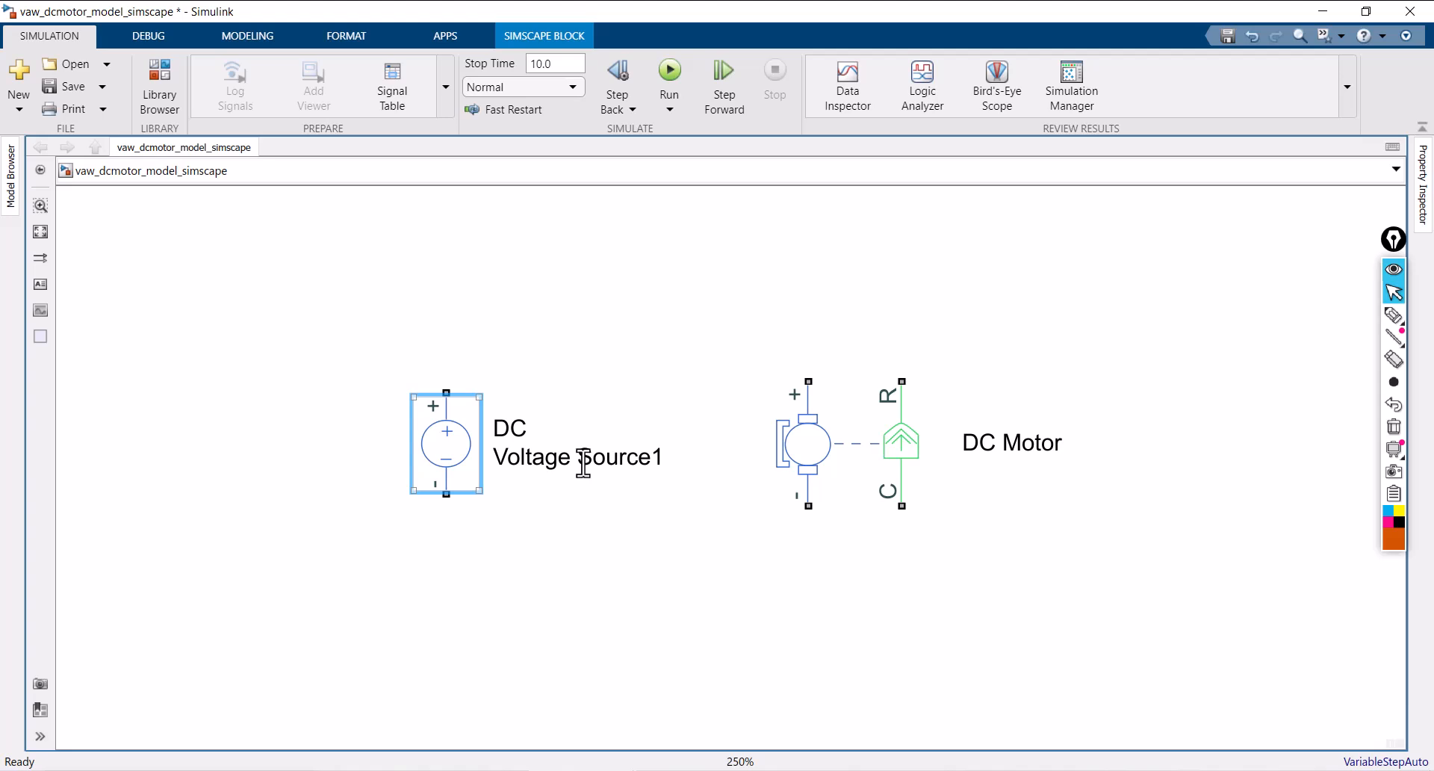
{"action": "left_click", "coordinate": [584, 457]}
{"action": "key", "text": "Return"}
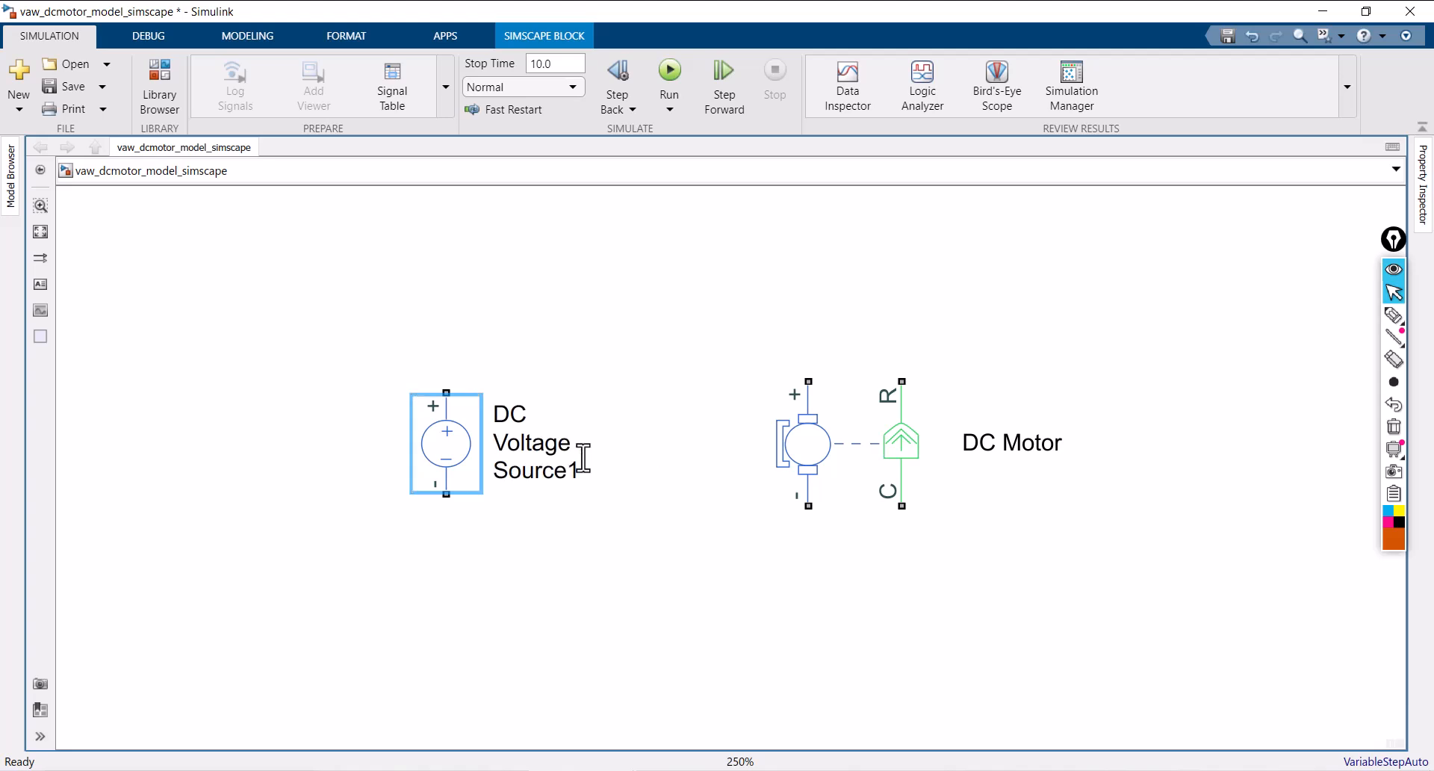
{"action": "key", "text": "Escape"}
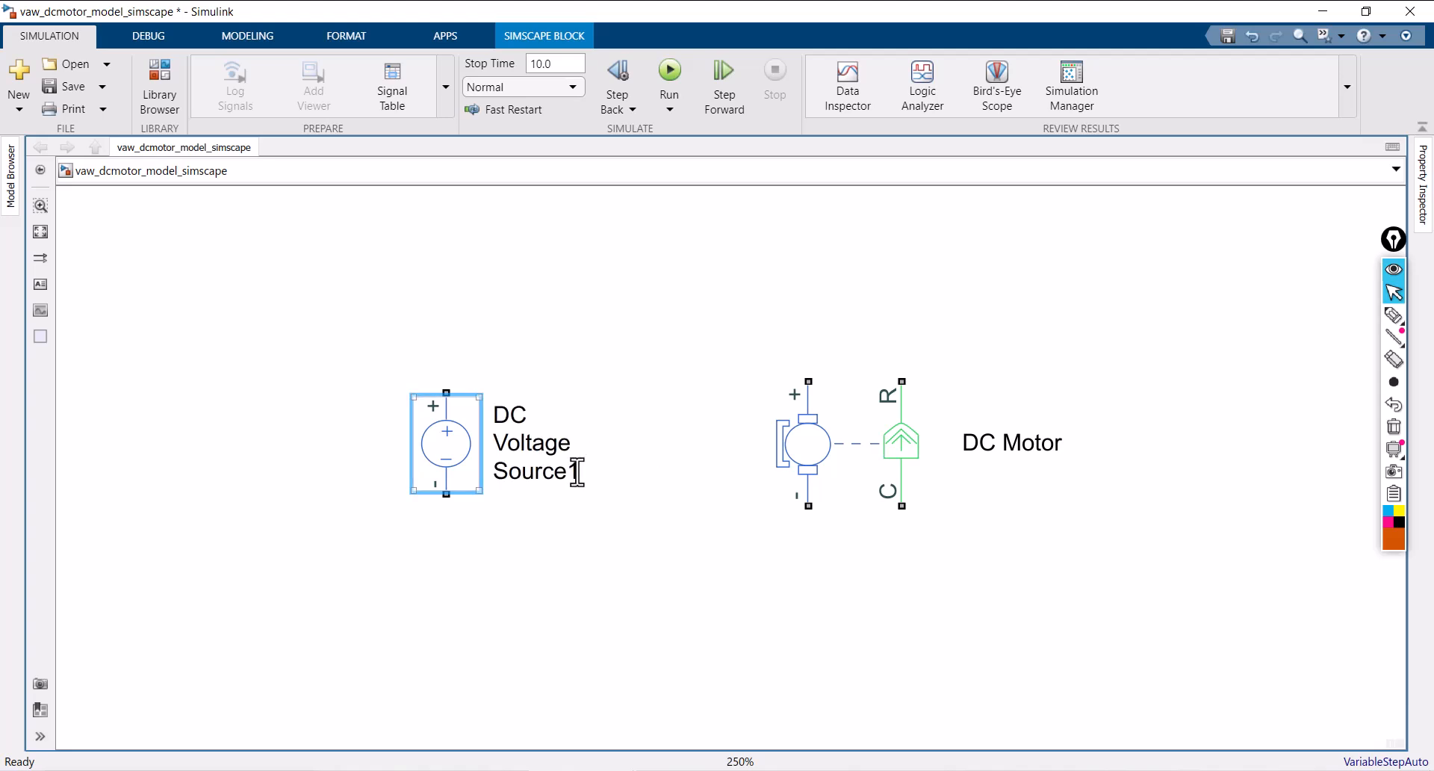
{"action": "key", "text": "Right"}
{"action": "left_click", "coordinate": [573, 473]}
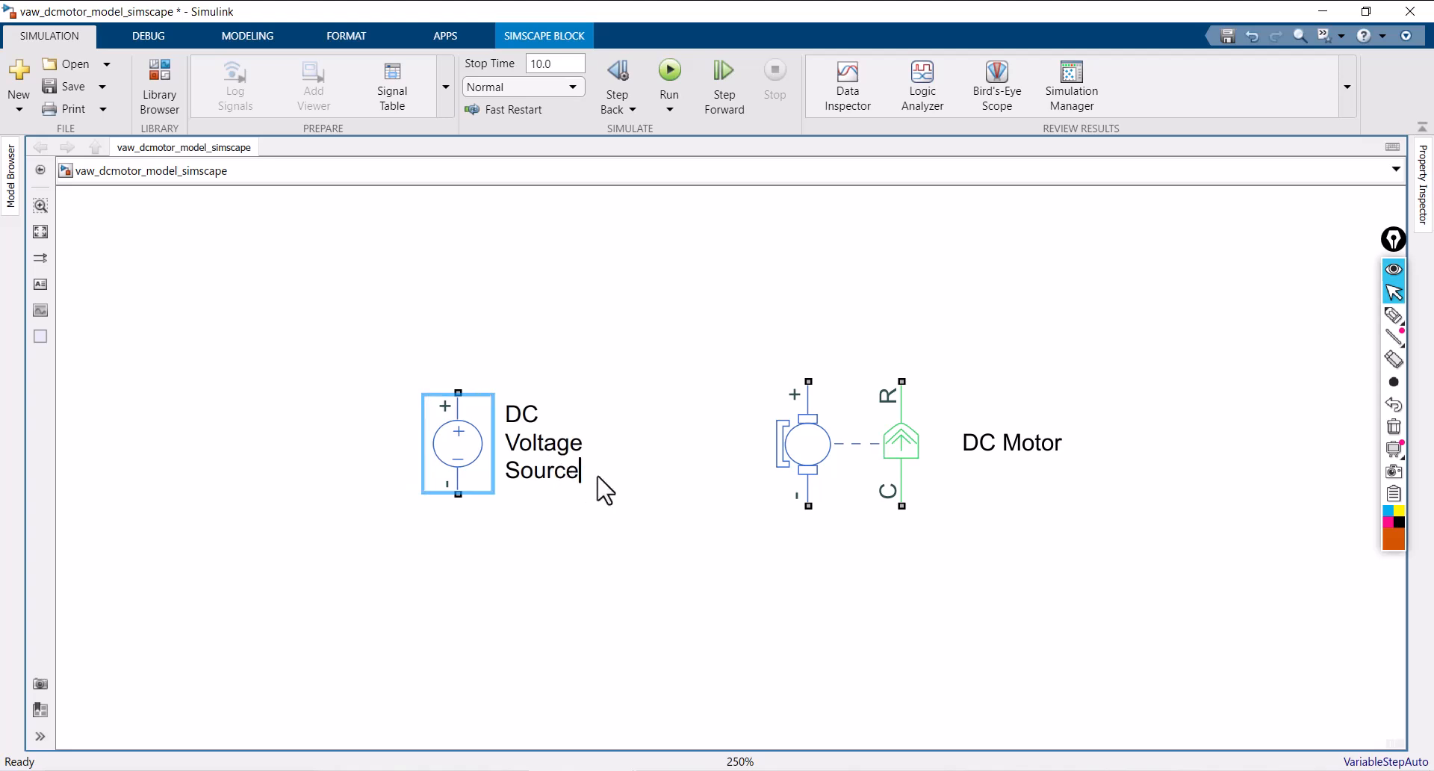
{"action": "left_click_drag", "start_coordinate": [471, 443], "coordinate": [247, 448]}
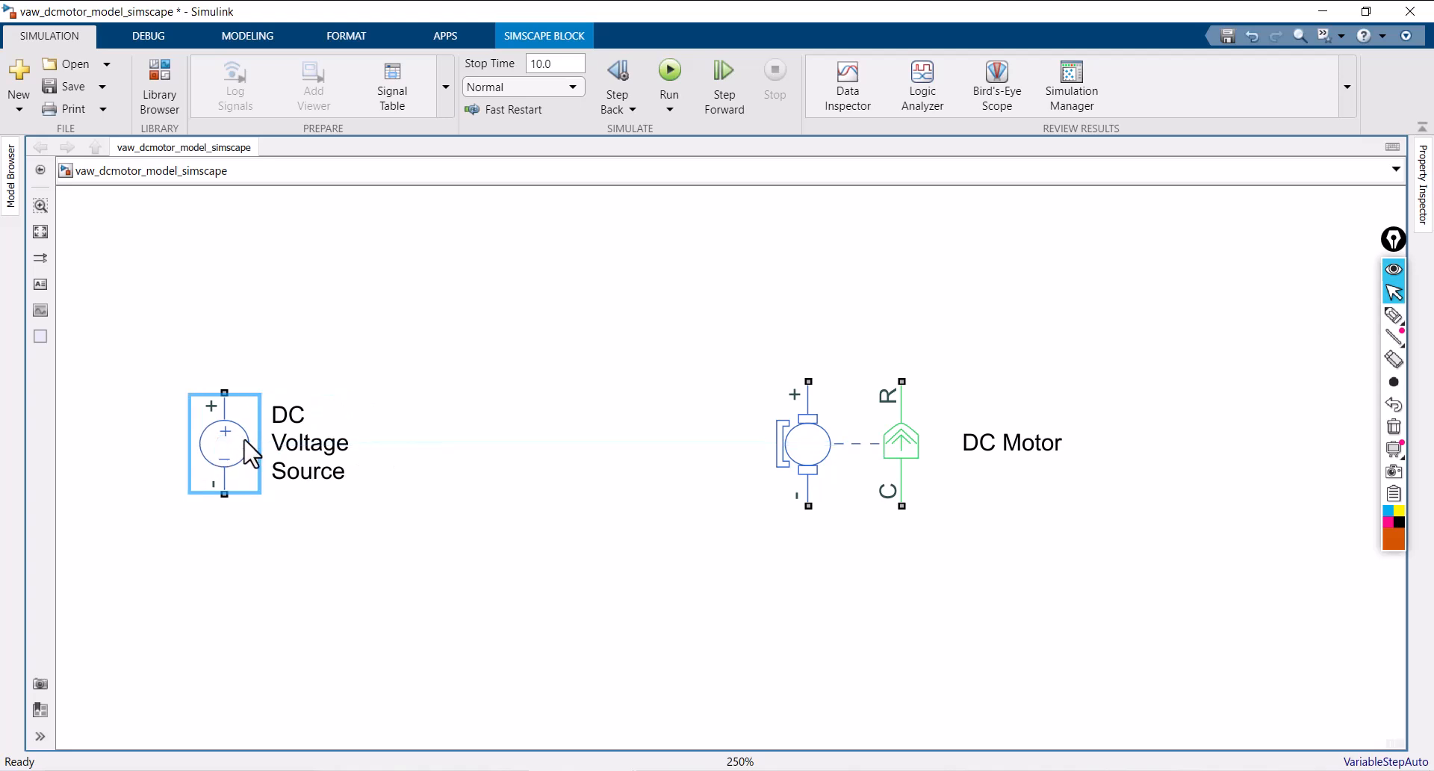
- Add a Controlled PWM Voltage block from the Electrical library above and between the DC Voltage Source and the DC Motor
{"action": "scroll", "coordinate": [656, 403], "scroll_direction": "down", "scroll_amount": 1}
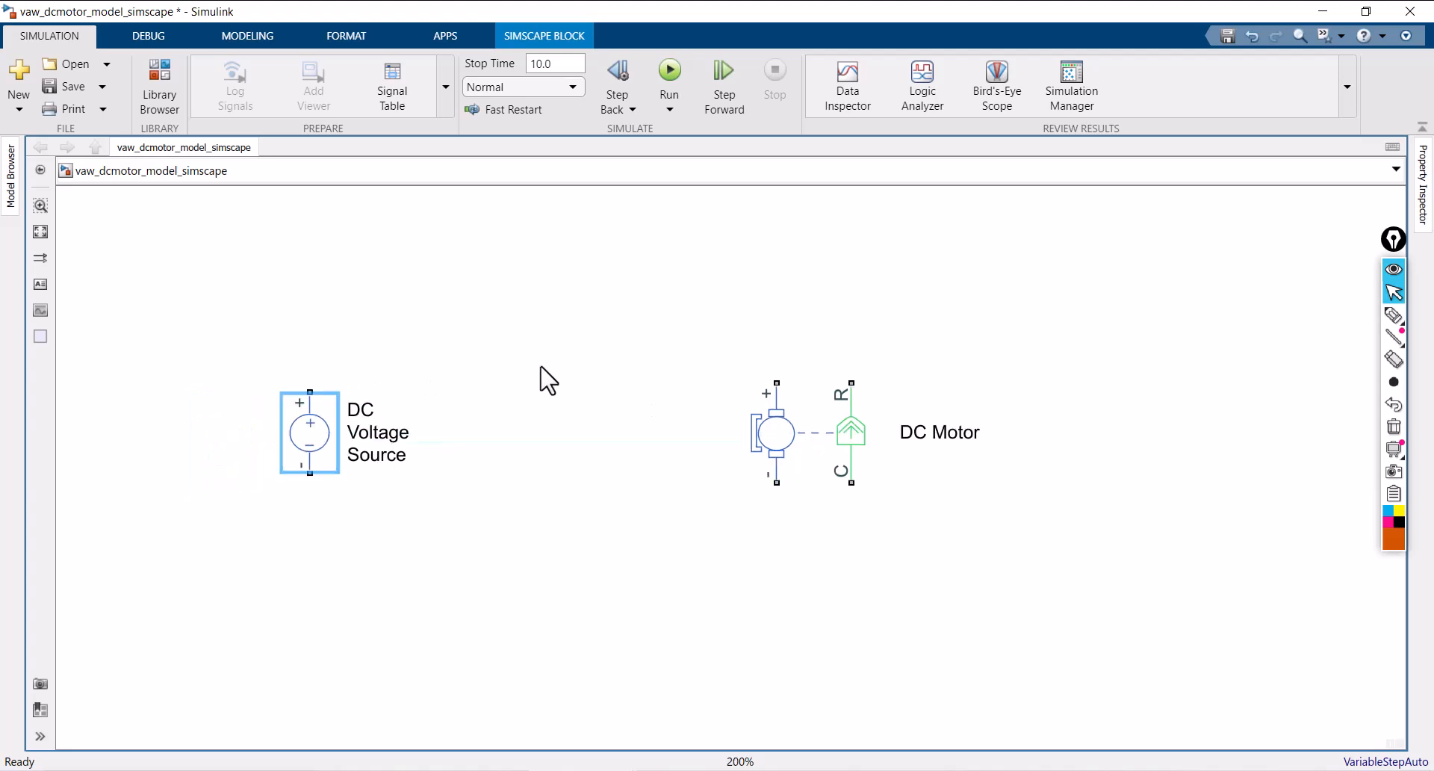
{"action": "double_click", "coordinate": [519, 293]}
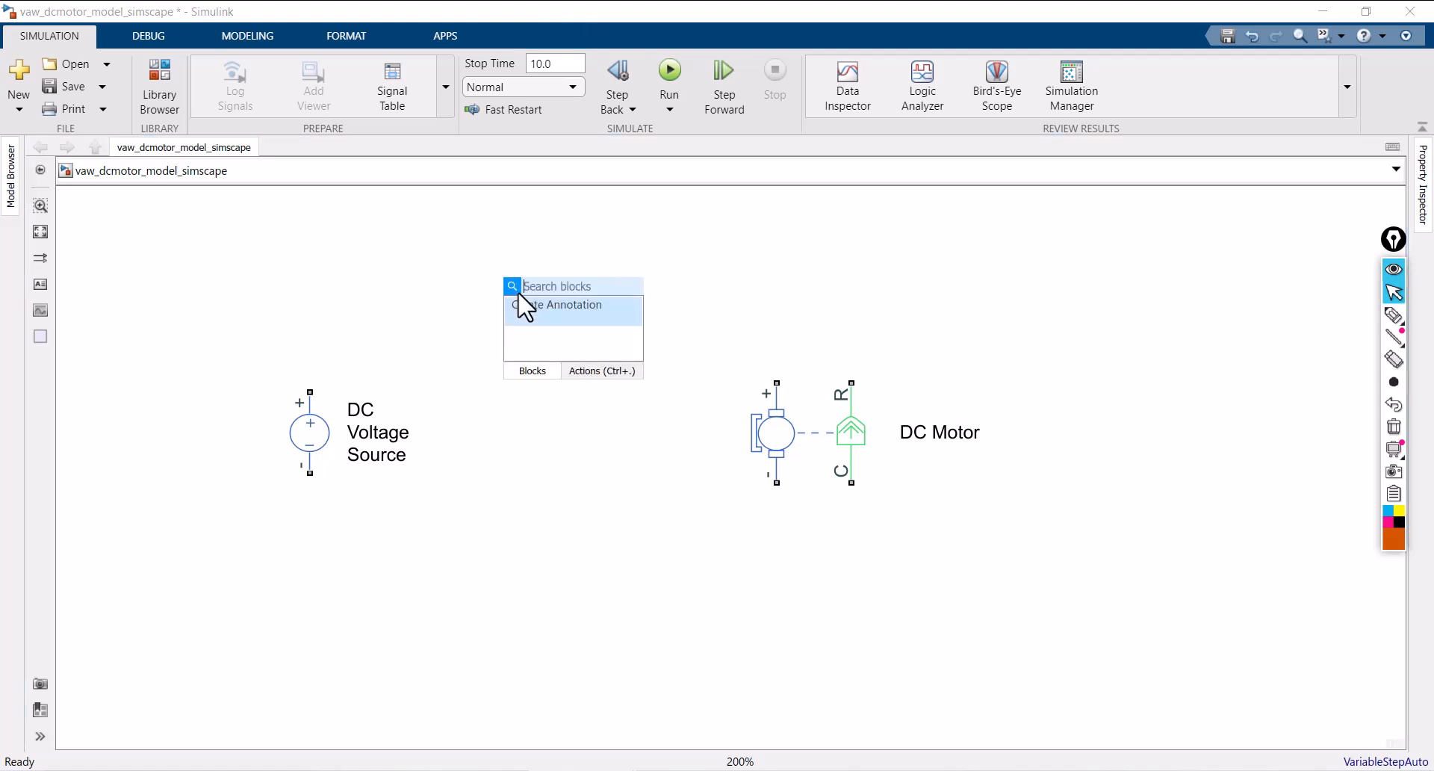
{"action": "type", "text": "contr"}
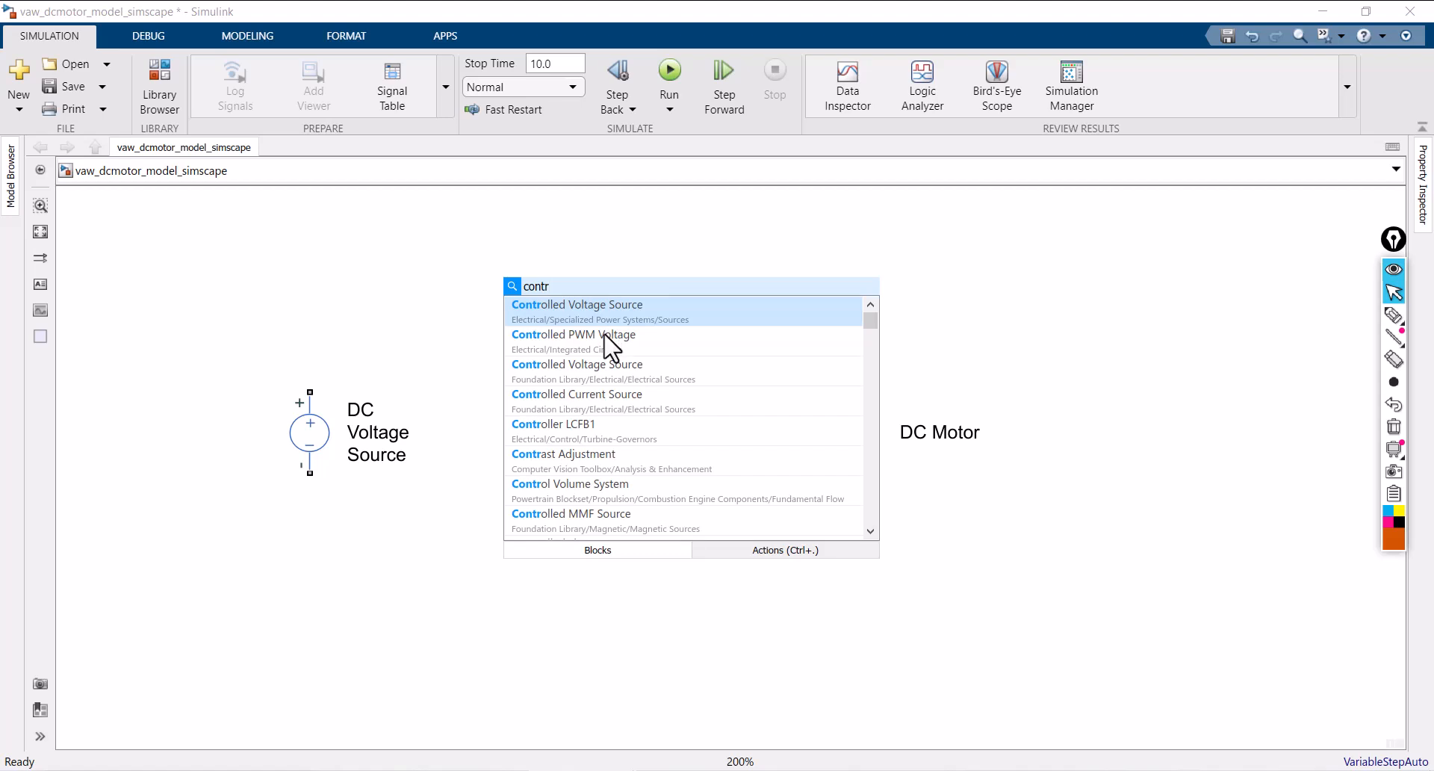
{"action": "left_click", "coordinate": [605, 337]}
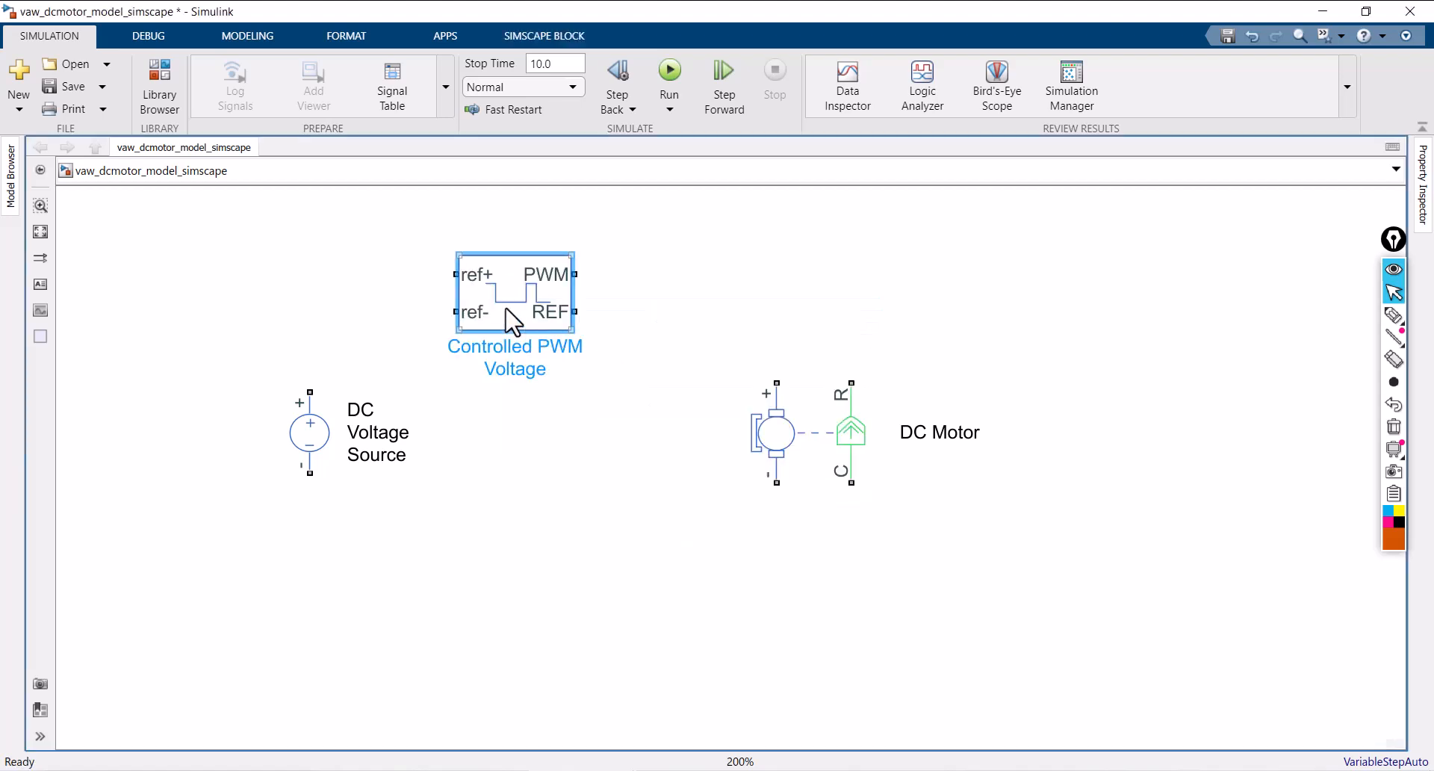
{"action": "left_click_drag", "start_coordinate": [532, 302], "coordinate": [551, 311]}
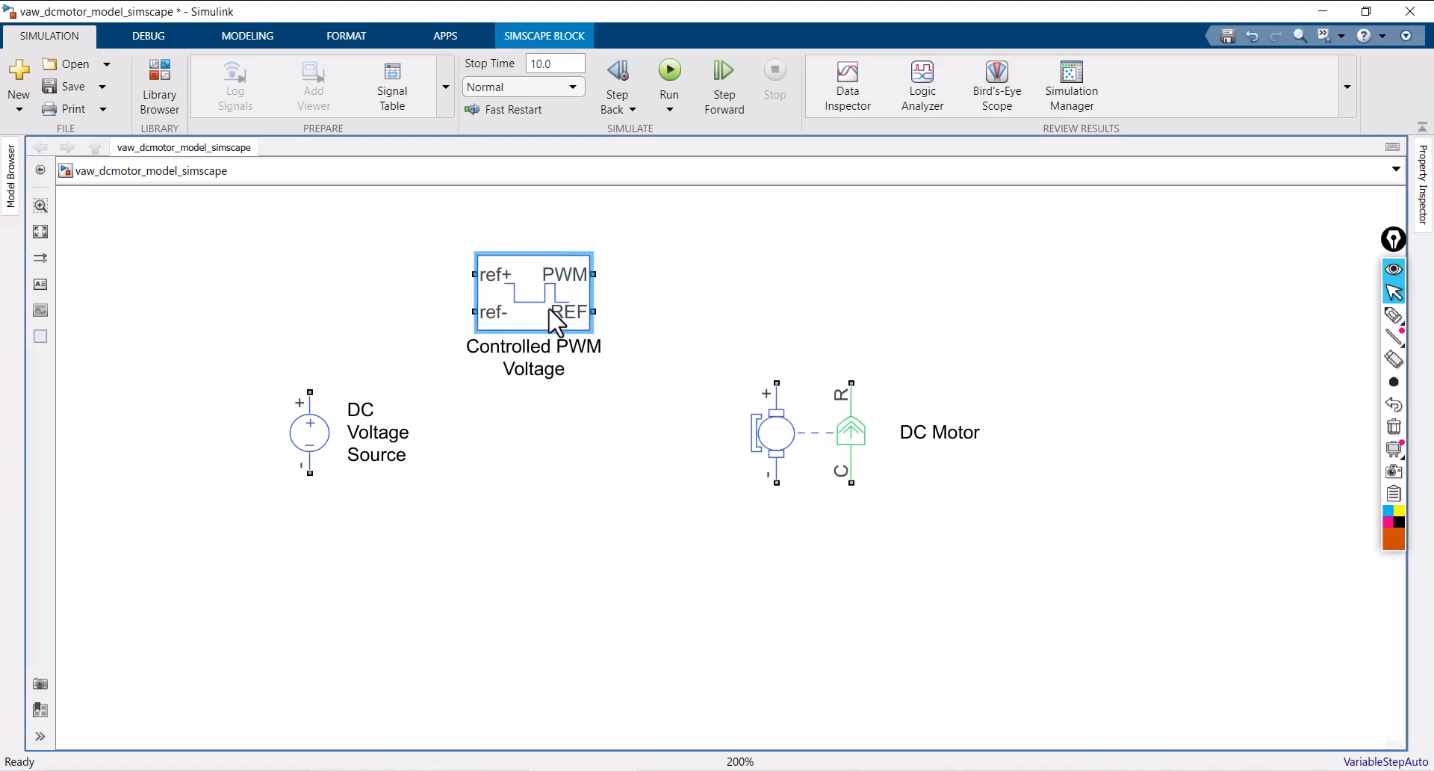
- Space the DC Voltage Source and Controlled PWM Voltage blocks and connect the source's + port to the ref+ port
{"action": "left_click_drag", "start_coordinate": [324, 449], "coordinate": [257, 478]}
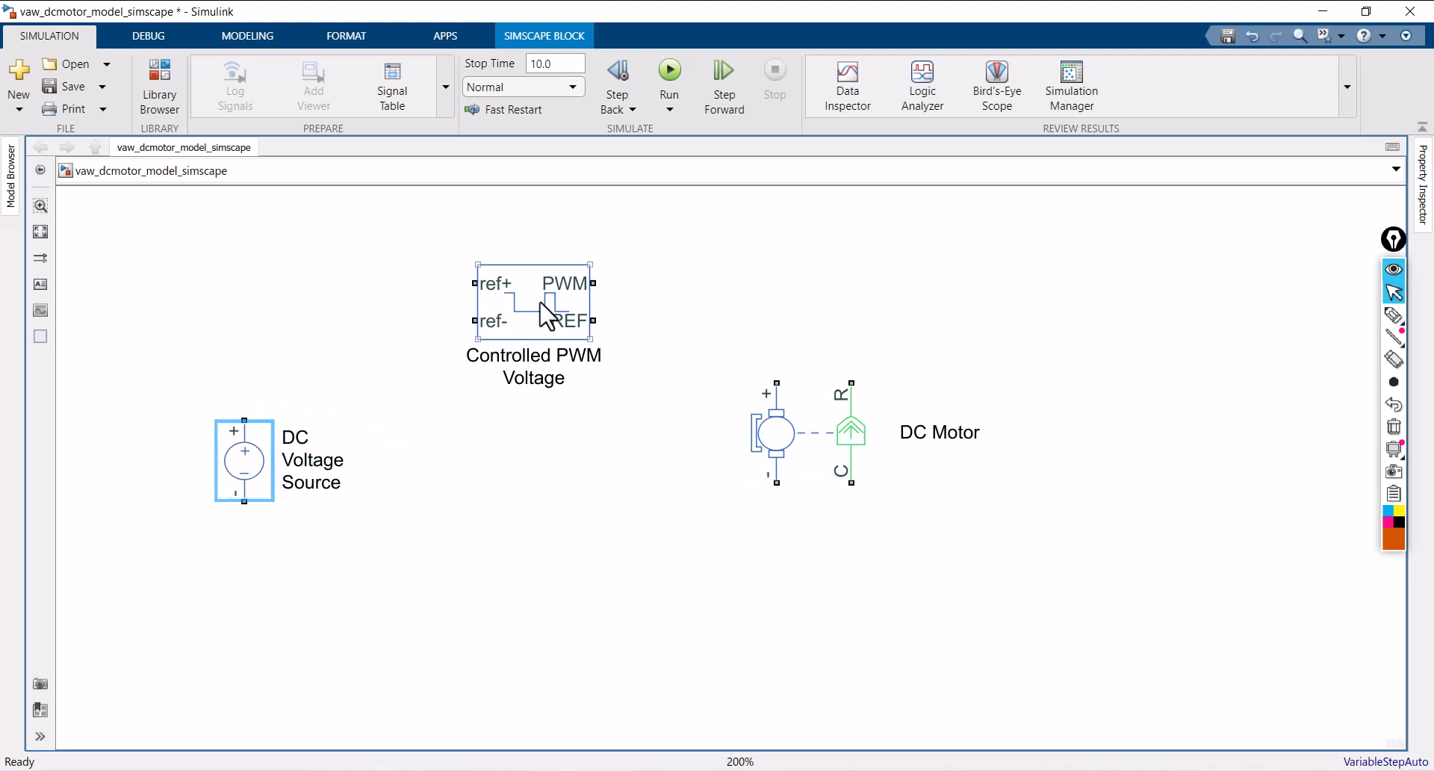
{"action": "left_click_drag", "start_coordinate": [537, 303], "coordinate": [508, 303]}
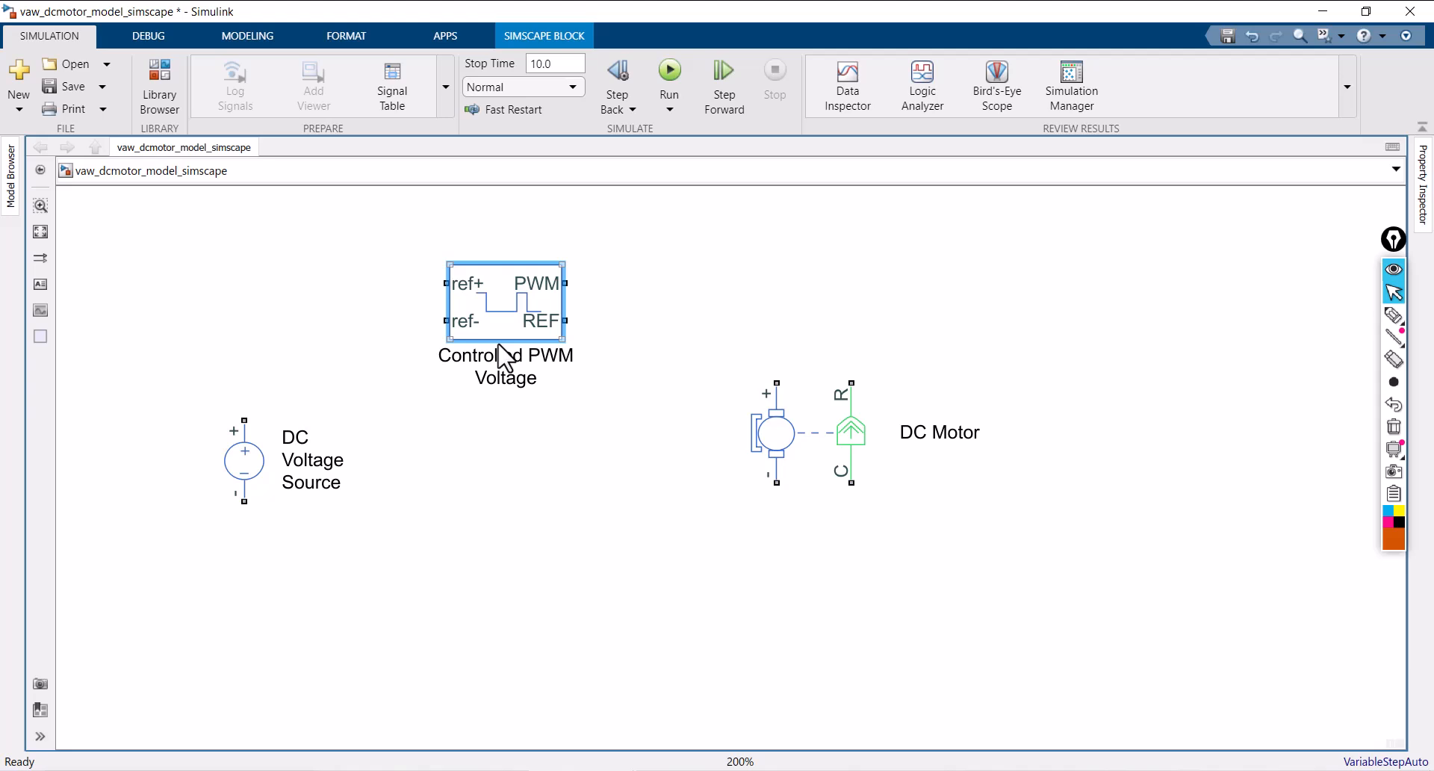
{"action": "left_click_drag", "start_coordinate": [245, 419], "coordinate": [446, 283]}
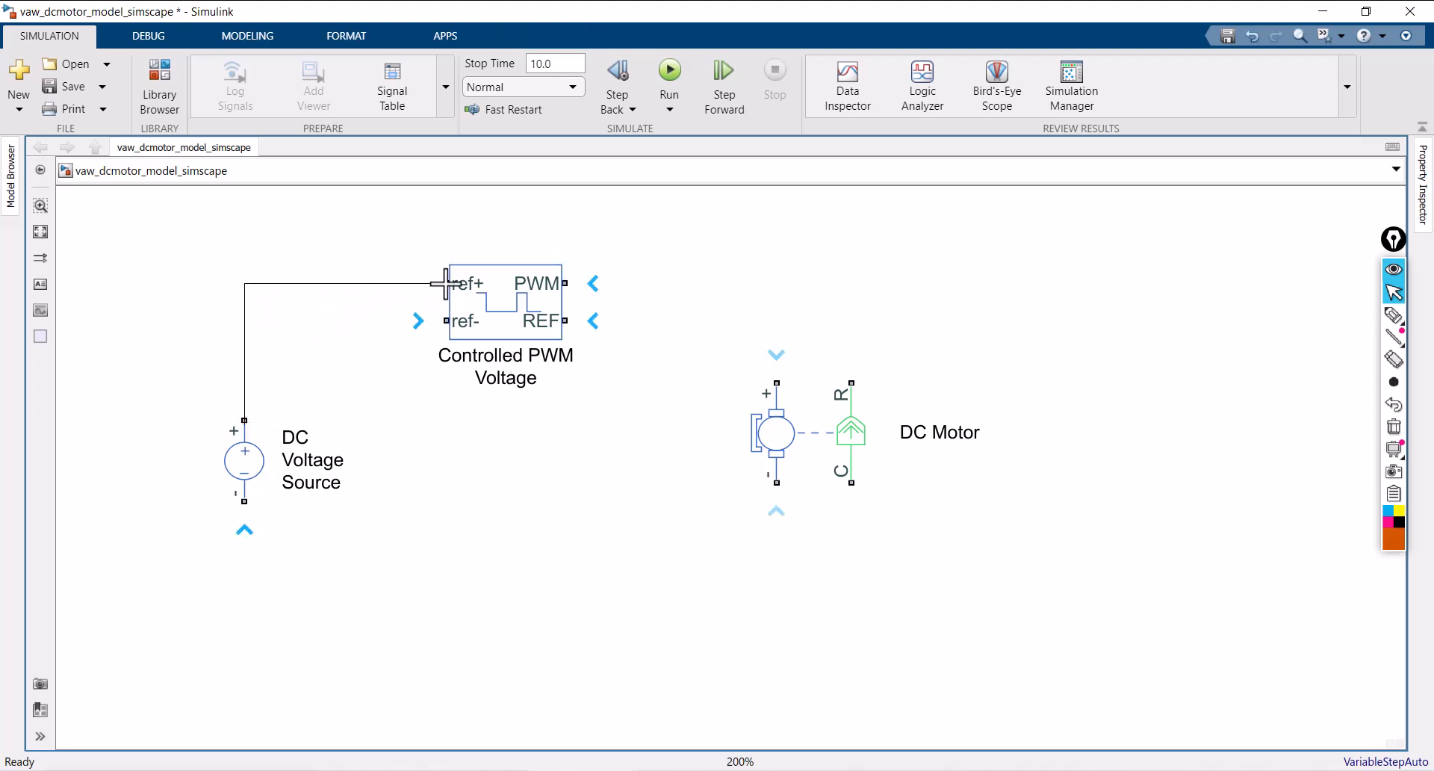
- Add an H-Bridge block from Electrical/Semiconductors & Converters/Converters between the Controlled PWM Voltage and the DC Motor, shifting the motor right to make room
{"action": "left_click_drag", "start_coordinate": [791, 418], "coordinate": [929, 402]}
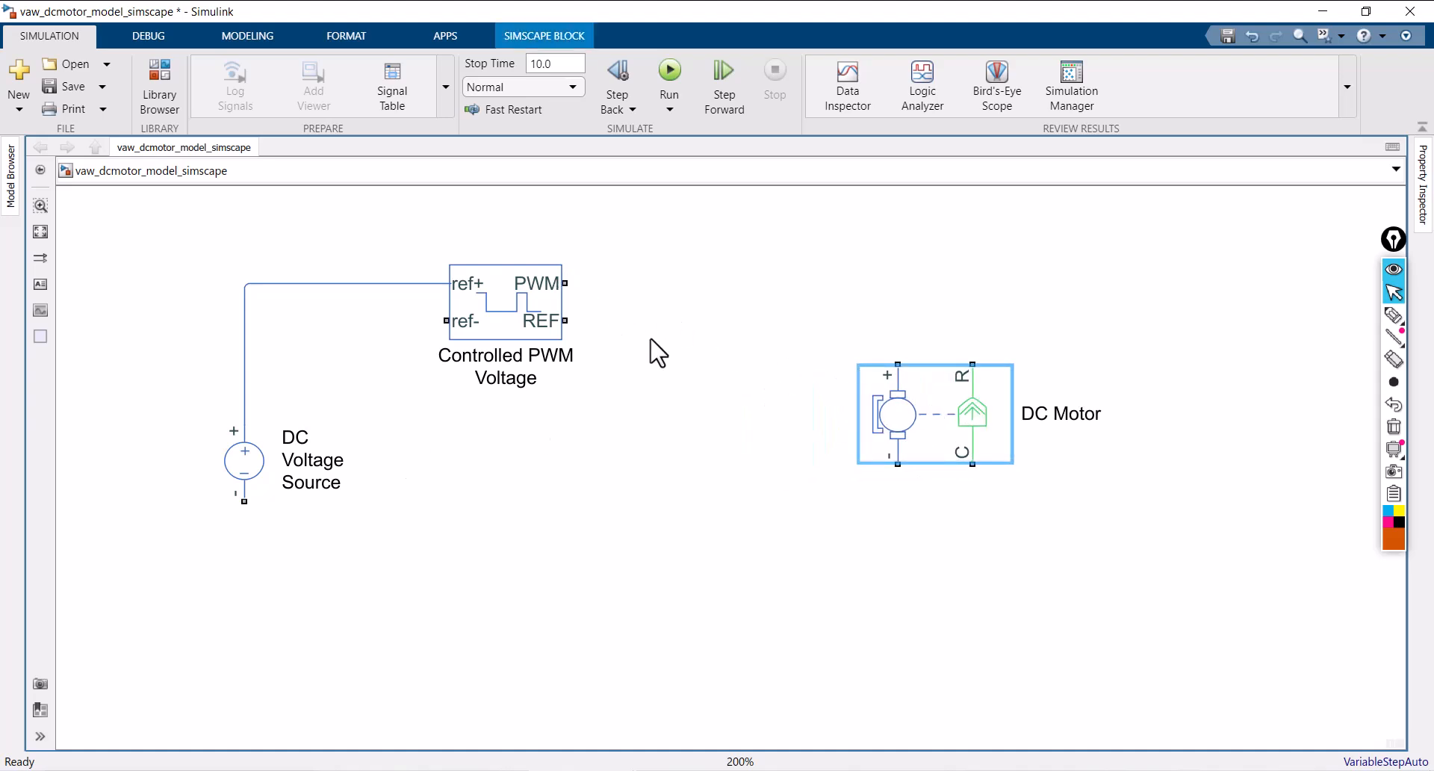
{"action": "double_click", "coordinate": [683, 350]}
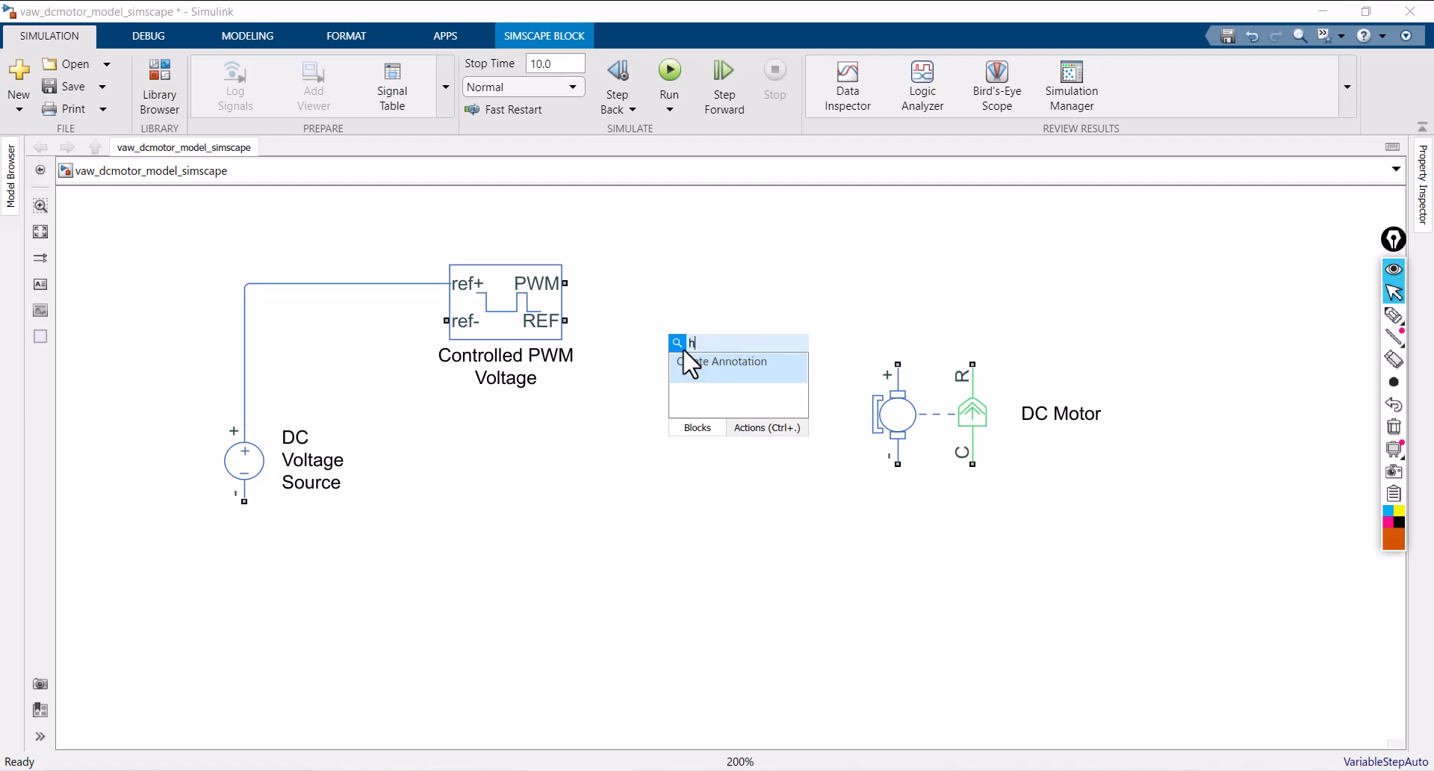
{"action": "type", "text": "h"}
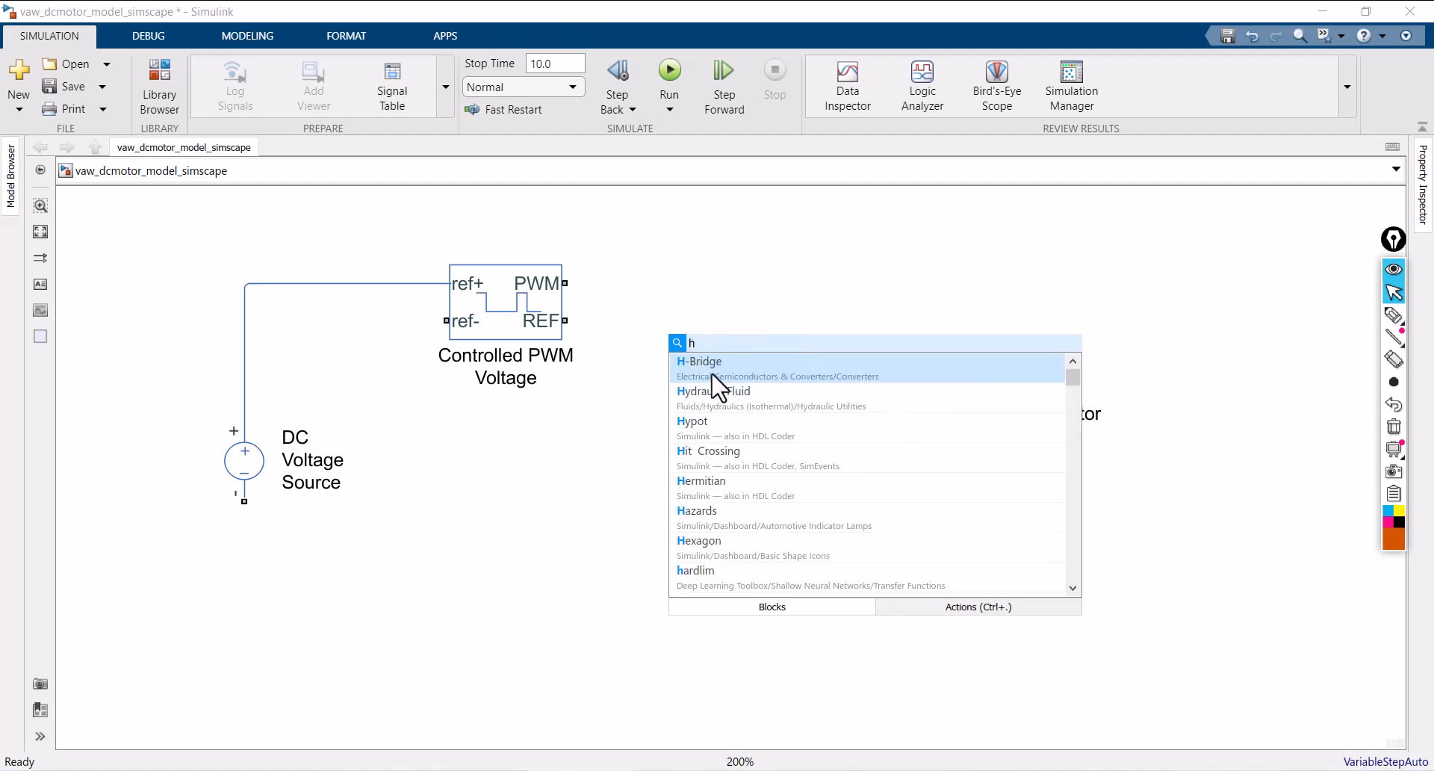
{"action": "left_click", "coordinate": [712, 374]}
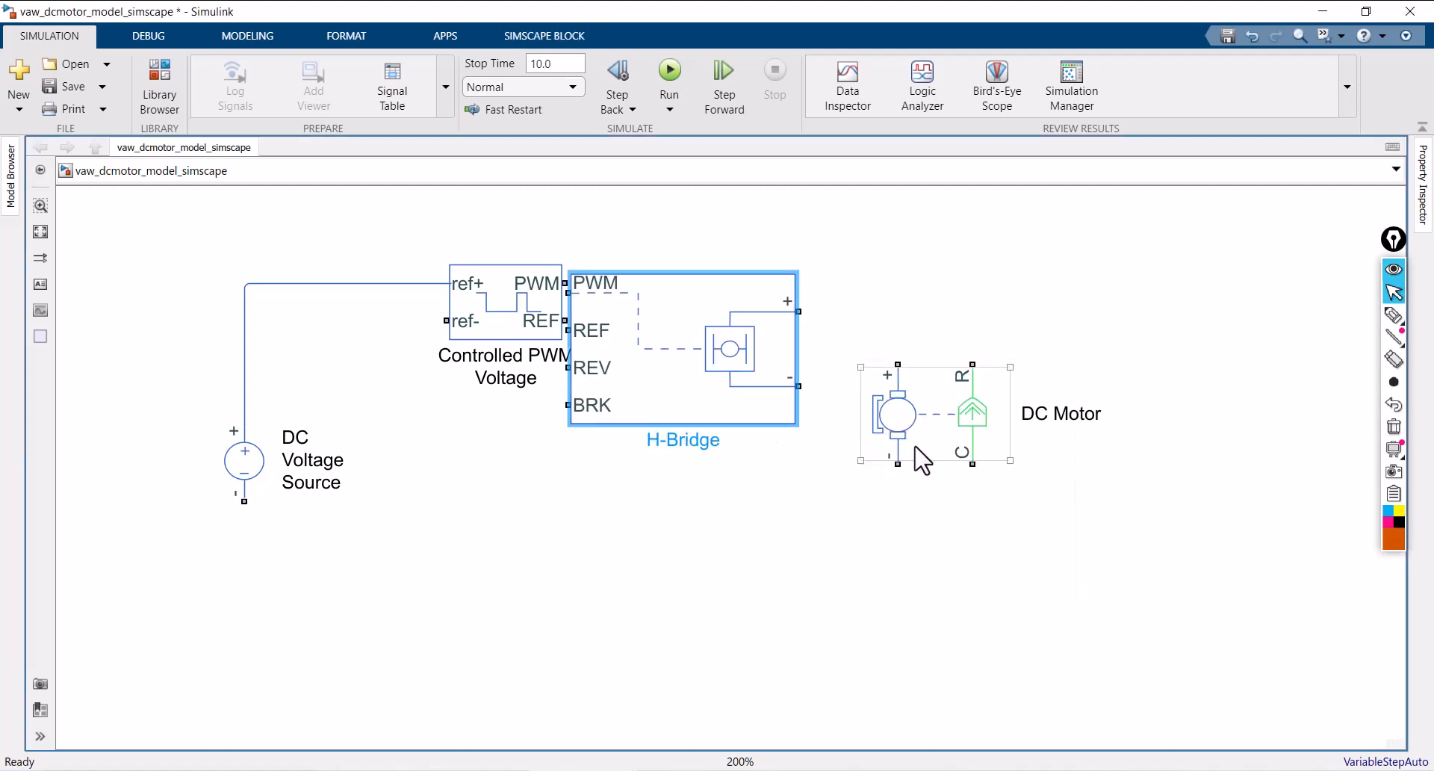
{"action": "left_click_drag", "start_coordinate": [960, 448], "coordinate": [1103, 496]}
{"action": "left_click_drag", "start_coordinate": [754, 371], "coordinate": [846, 398]}
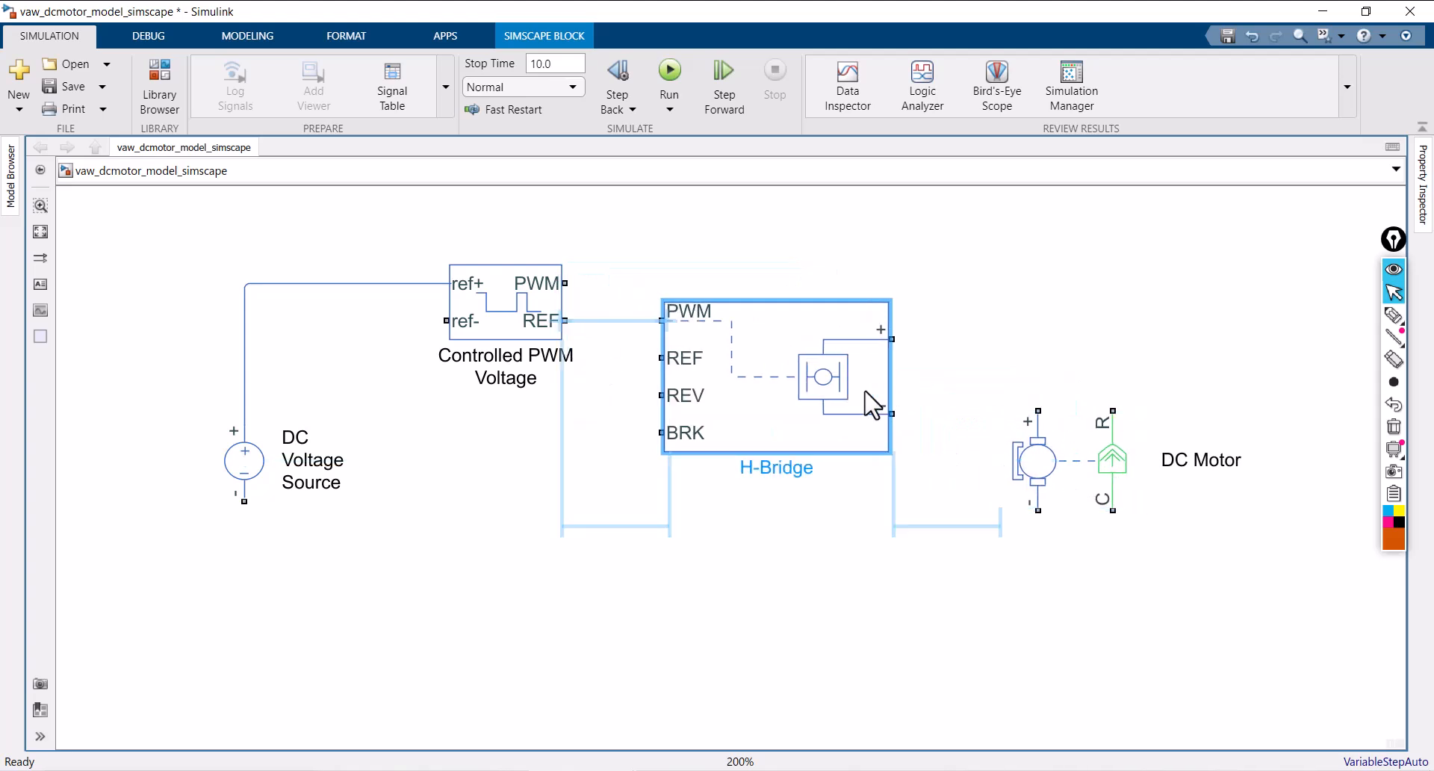
- Align the H-Bridge with the Controlled PWM Voltage block and connect their matching PWM and REF ports, adjusting the DC Motor's position
{"action": "mouse_move", "coordinate": [800, 293]}
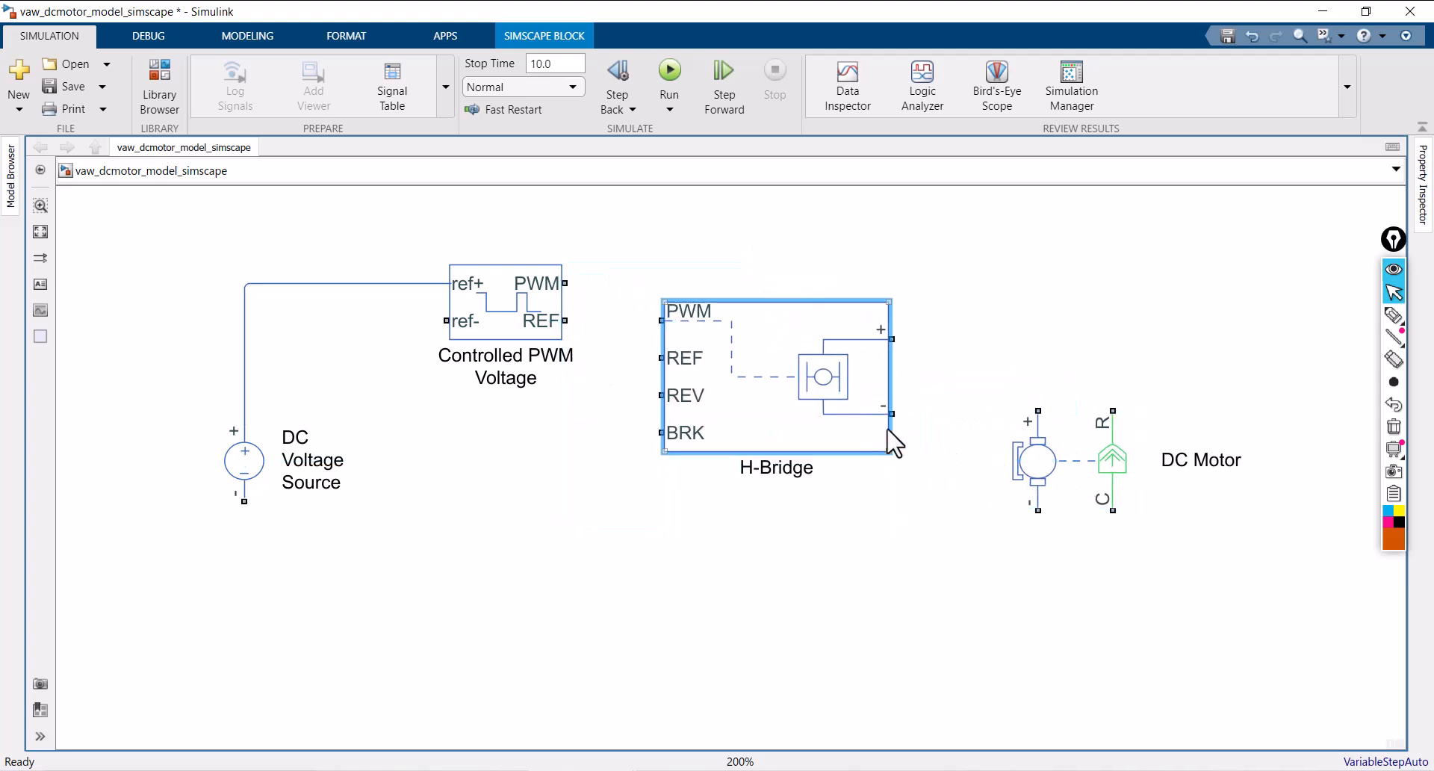
{"action": "left_click_drag", "start_coordinate": [1083, 474], "coordinate": [1082, 466]}
{"action": "left_click_drag", "start_coordinate": [769, 364], "coordinate": [769, 327]}
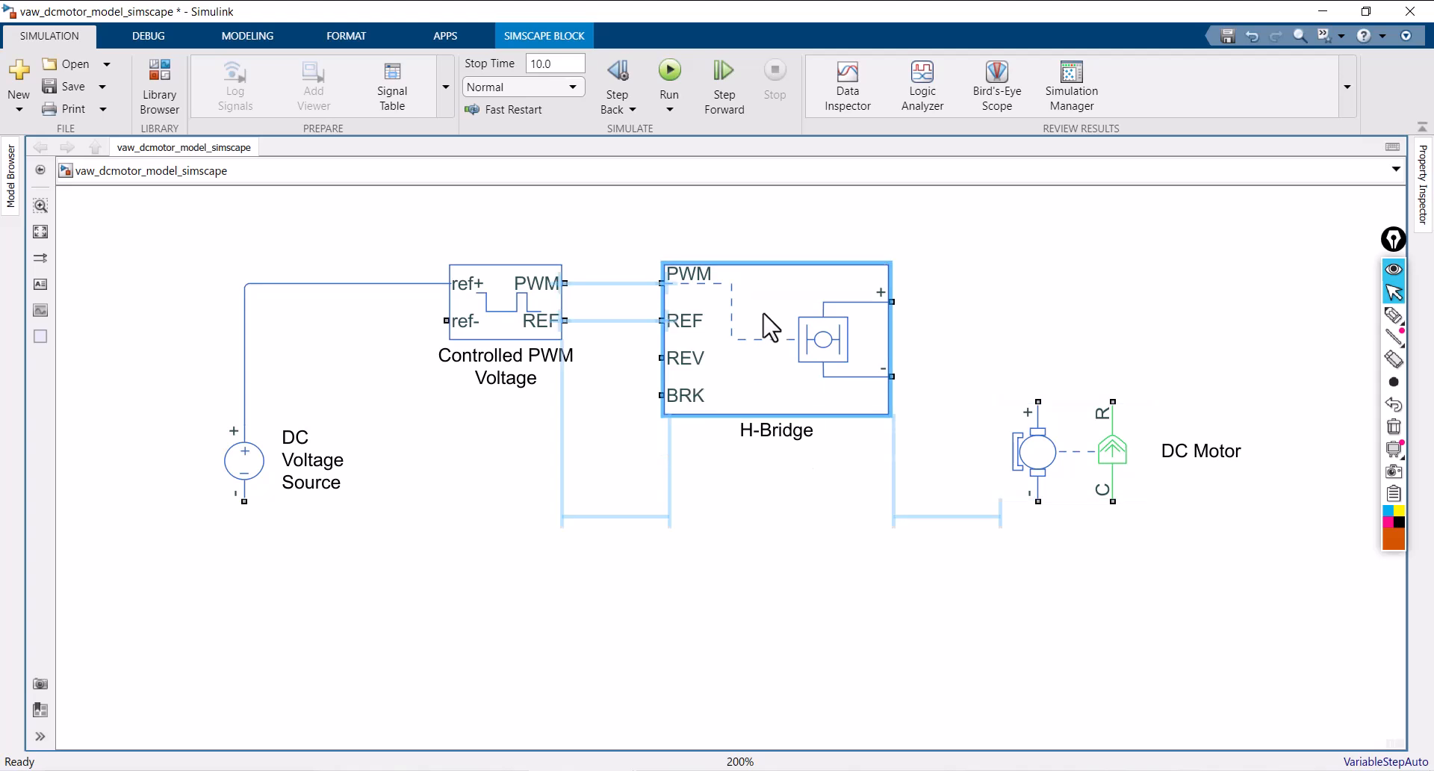
{"action": "left_click", "coordinate": [603, 284]}
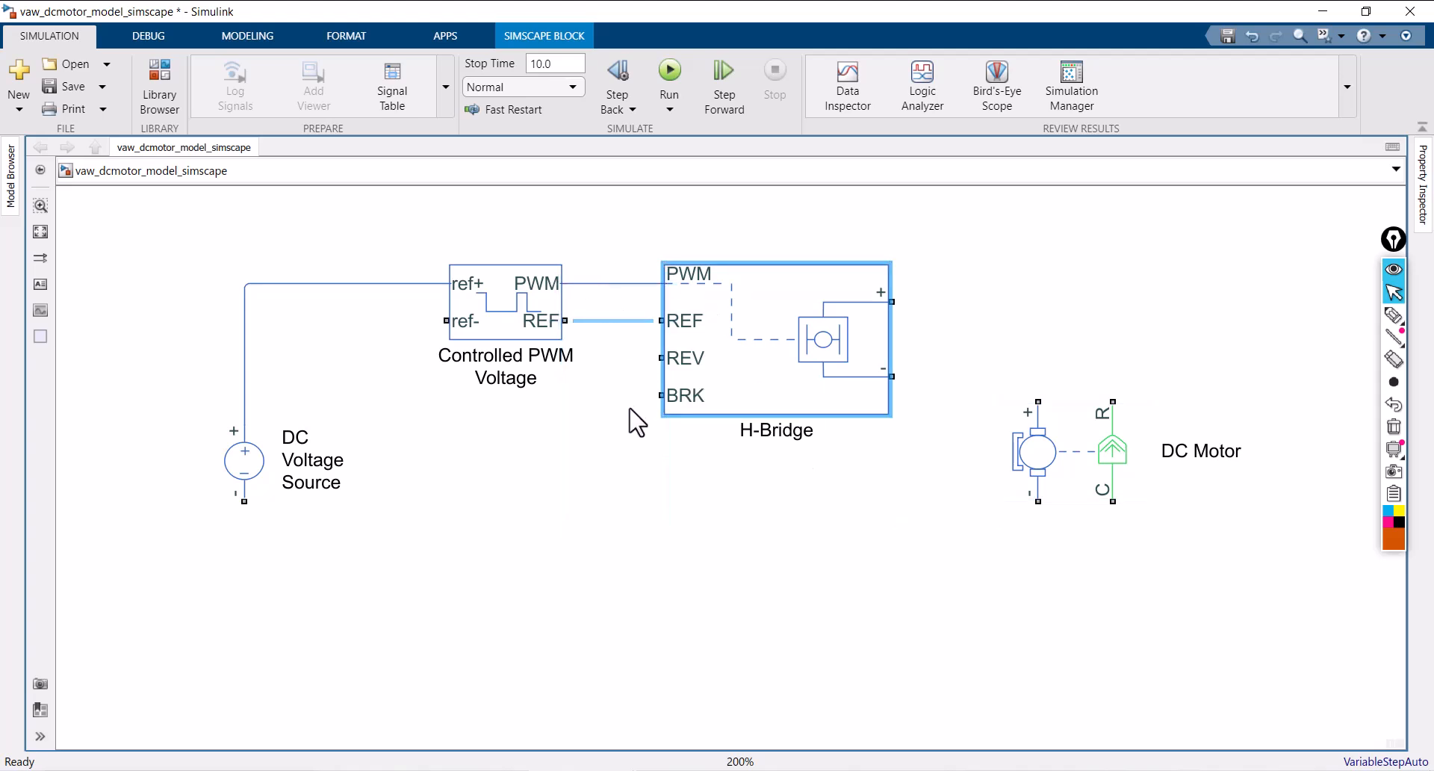
{"action": "left_click", "coordinate": [604, 321]}
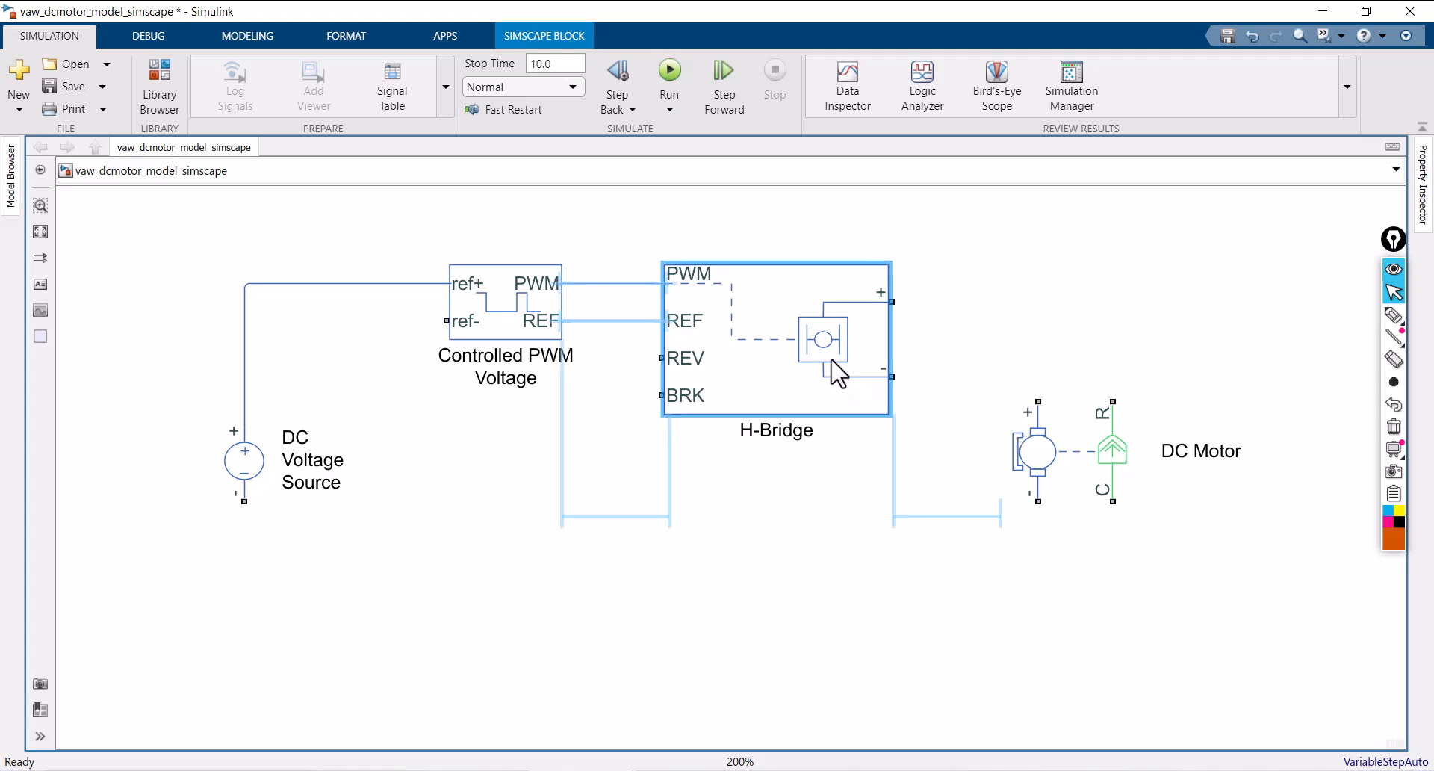
{"action": "left_click_drag", "start_coordinate": [831, 359], "coordinate": [826, 359]}
{"action": "left_click_drag", "start_coordinate": [1066, 463], "coordinate": [1086, 485]}
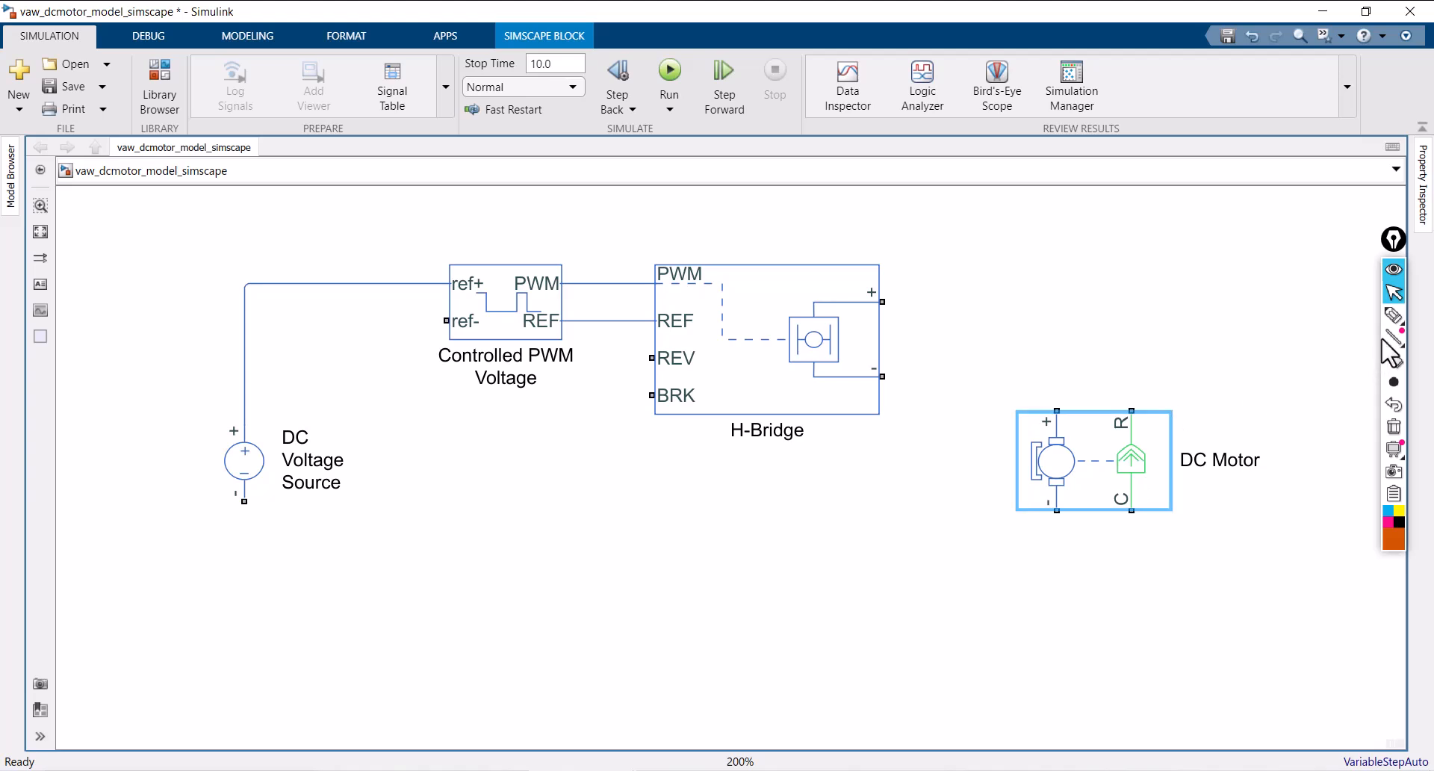
{"action": "left_click", "coordinate": [1394, 315]}
{"action": "mouse_move", "coordinate": [977, 357]}
{"action": "left_mouse_down"}
{"action": "mouse_move", "coordinate": [1080, 357]}
{"action": "mouse_move", "coordinate": [1083, 523]}
{"action": "mouse_move", "coordinate": [950, 560]}
{"action": "left_mouse_up"}
{"action": "mouse_move", "coordinate": [928, 418]}
{"action": "left_mouse_down"}
{"action": "mouse_move", "coordinate": [955, 481]}
{"action": "mouse_move", "coordinate": [932, 449]}
{"action": "left_mouse_up"}
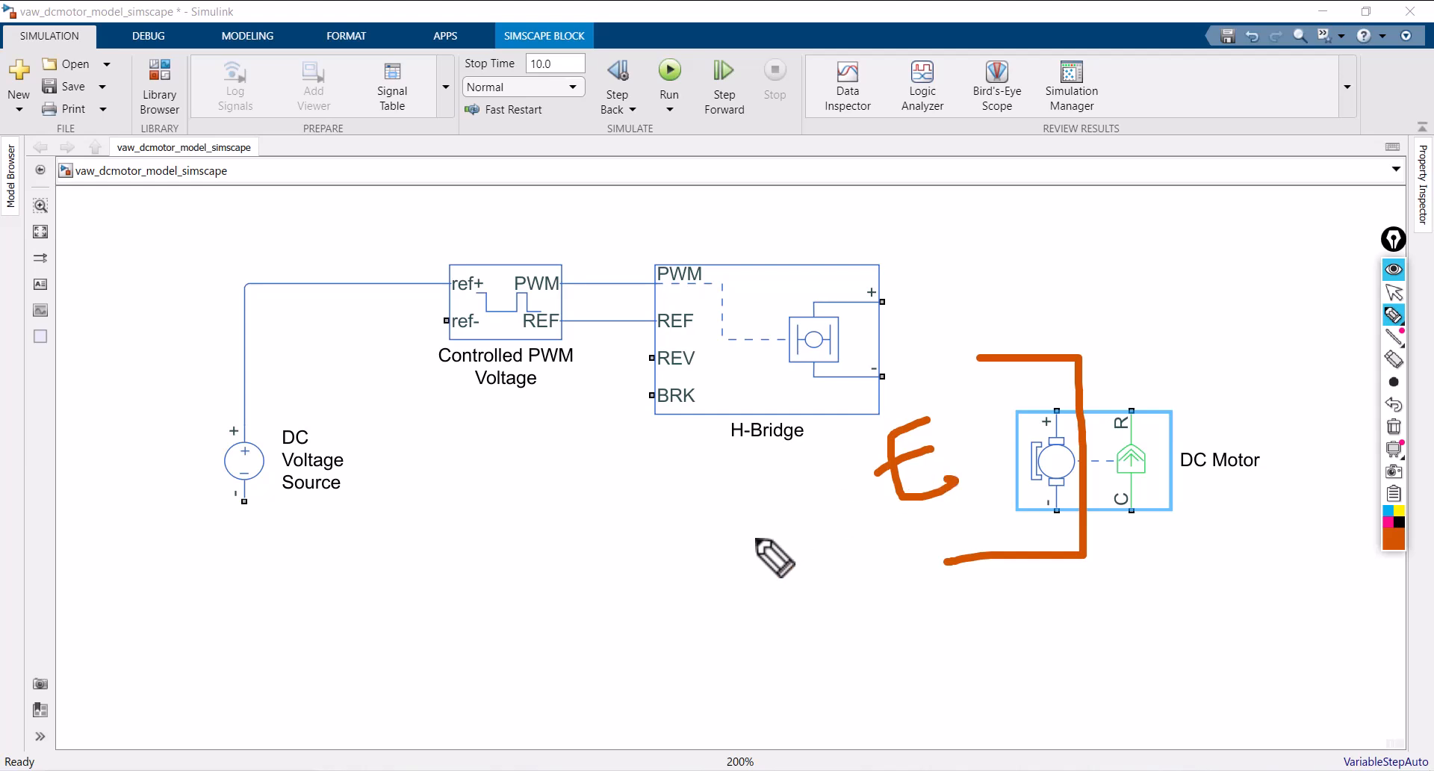
{"action": "left_click_drag", "start_coordinate": [1116, 565], "coordinate": [1118, 524]}
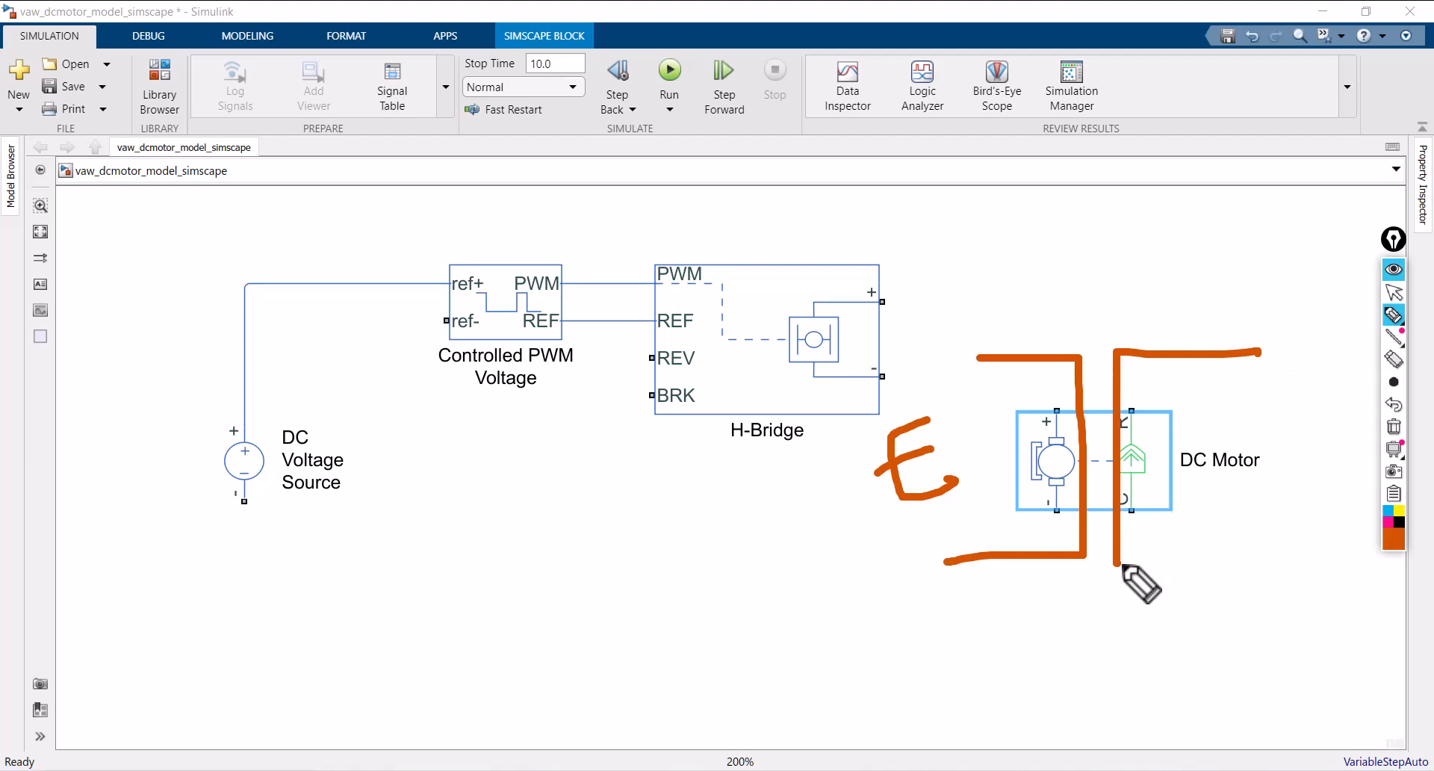
{"action": "left_click_drag", "start_coordinate": [1118, 561], "coordinate": [1314, 554]}
{"action": "mouse_move", "coordinate": [1243, 522]}
{"action": "left_mouse_down"}
{"action": "mouse_move", "coordinate": [1305, 422]}
{"action": "mouse_move", "coordinate": [1326, 536]}
{"action": "left_mouse_up"}
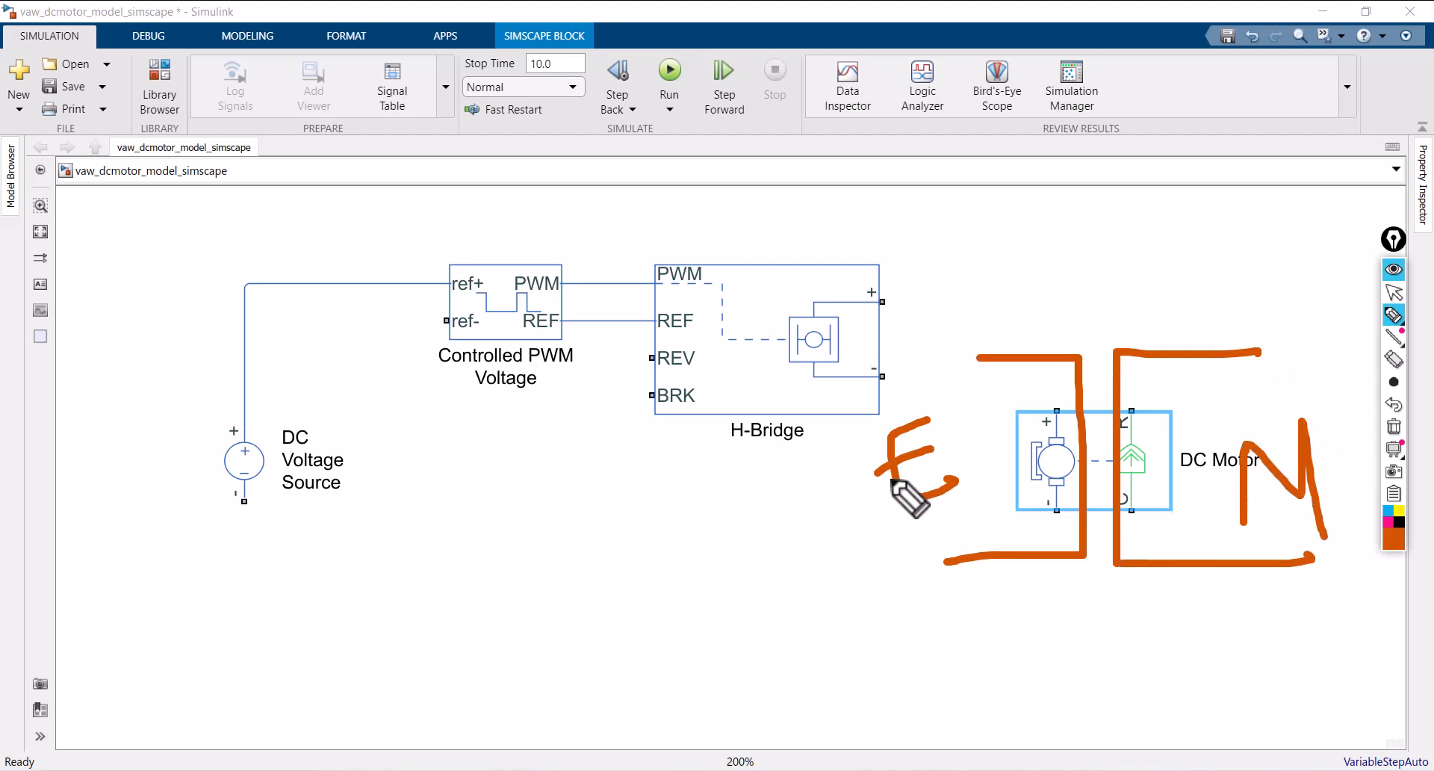
{"action": "left_click", "coordinate": [1394, 427]}
{"action": "mouse_move", "coordinate": [959, 388]}
{"action": "left_mouse_down"}
{"action": "mouse_move", "coordinate": [1045, 387]}
{"action": "mouse_move", "coordinate": [1077, 515]}
{"action": "mouse_move", "coordinate": [943, 525]}
{"action": "left_mouse_up"}
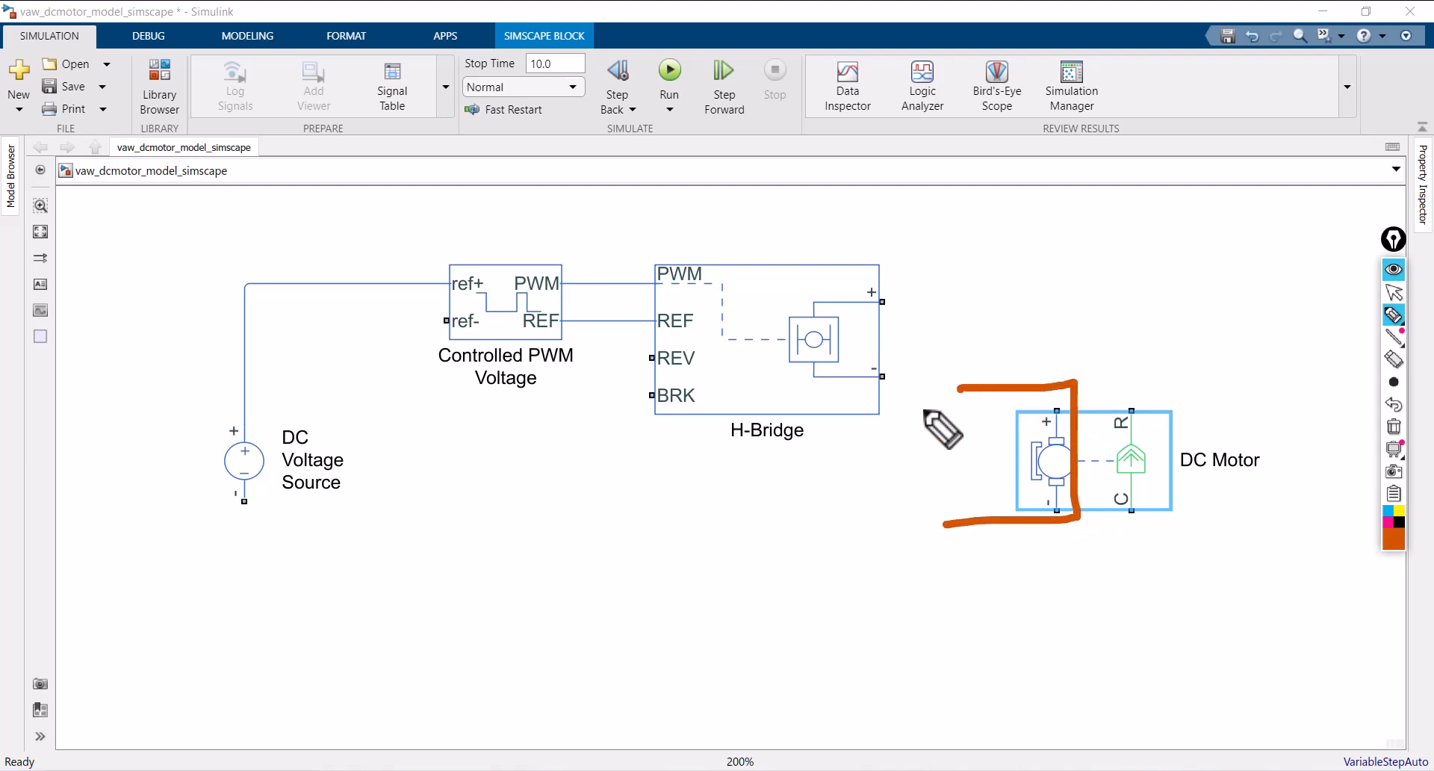
{"action": "mouse_move", "coordinate": [1196, 376]}
{"action": "left_mouse_down"}
{"action": "mouse_move", "coordinate": [1101, 393]}
{"action": "mouse_move", "coordinate": [1295, 522]}
{"action": "left_mouse_up"}
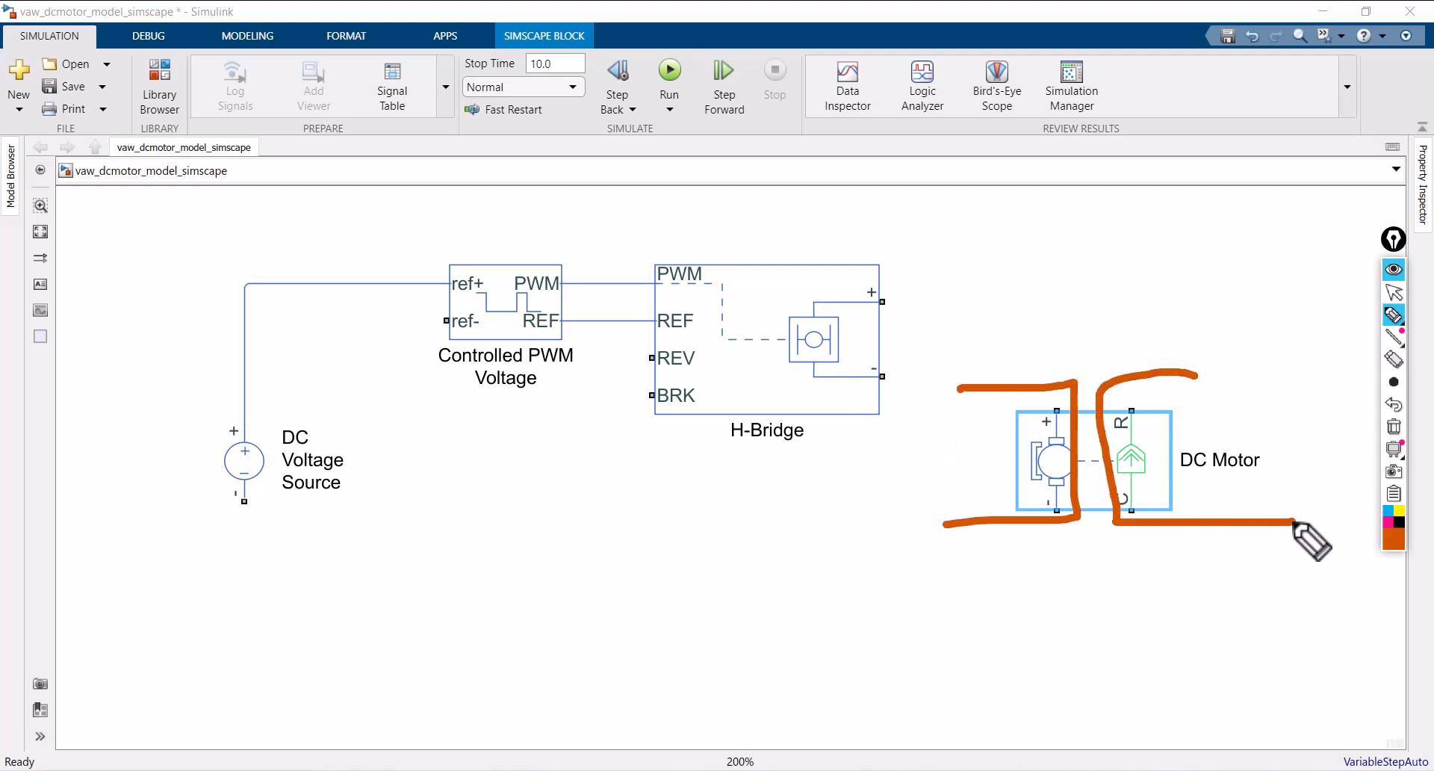
{"action": "left_click", "coordinate": [1394, 426]}
{"action": "left_click", "coordinate": [1394, 292]}
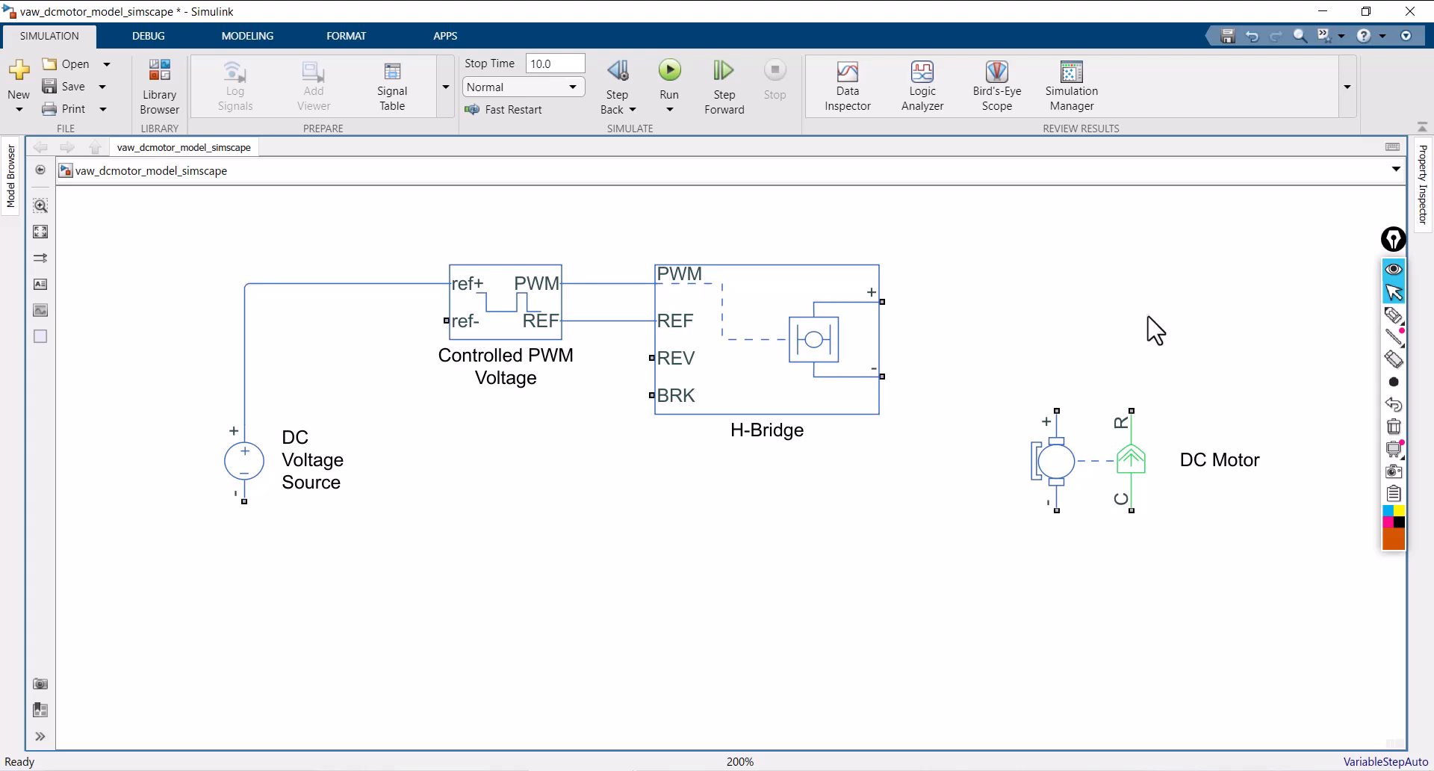
- Add a Foundation Library Current Sensor between the H-Bridge and the DC Motor, wired from the H-Bridge + port to the motor's + port
{"action": "left_click_drag", "start_coordinate": [1079, 486], "coordinate": [1076, 505]}
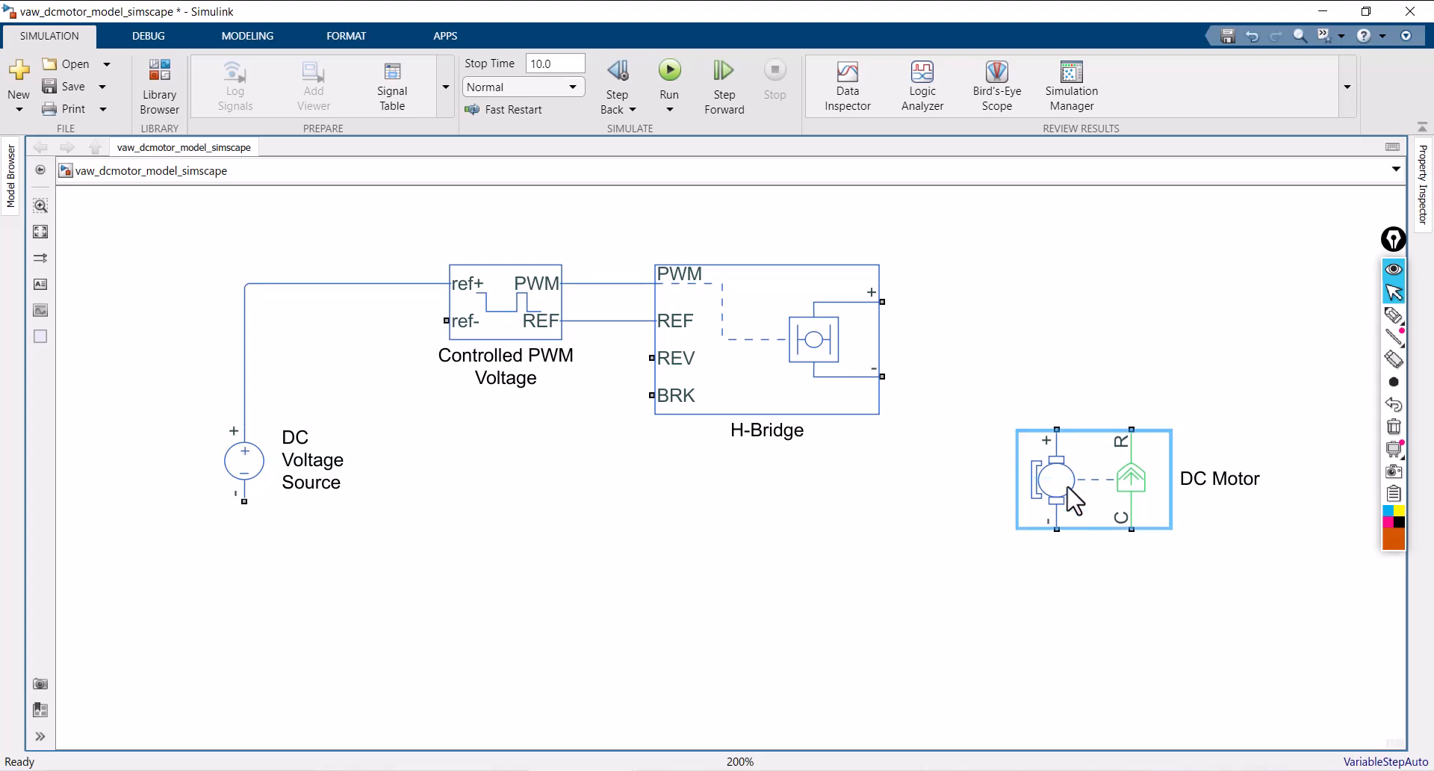
{"action": "double_click", "coordinate": [975, 309]}
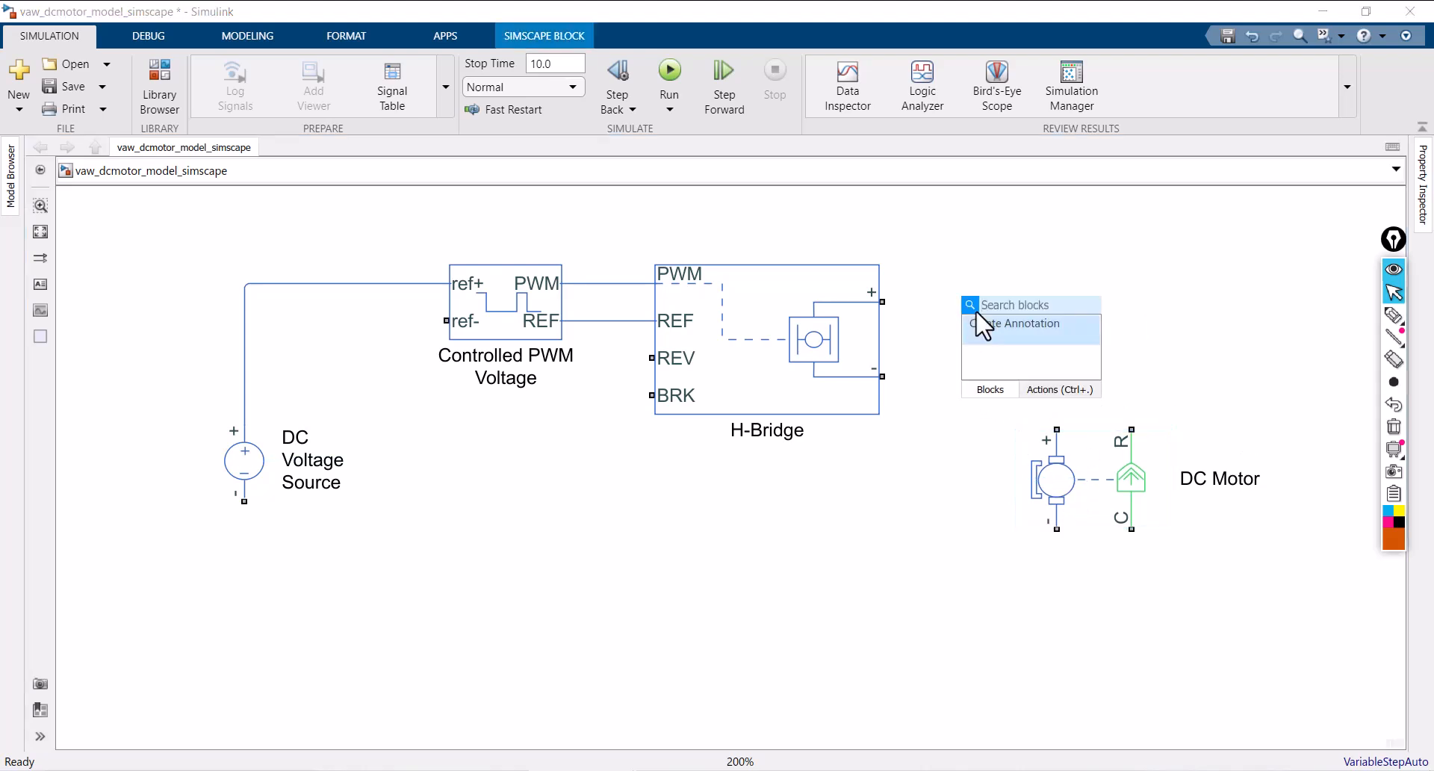
{"action": "type", "text": "curre"}
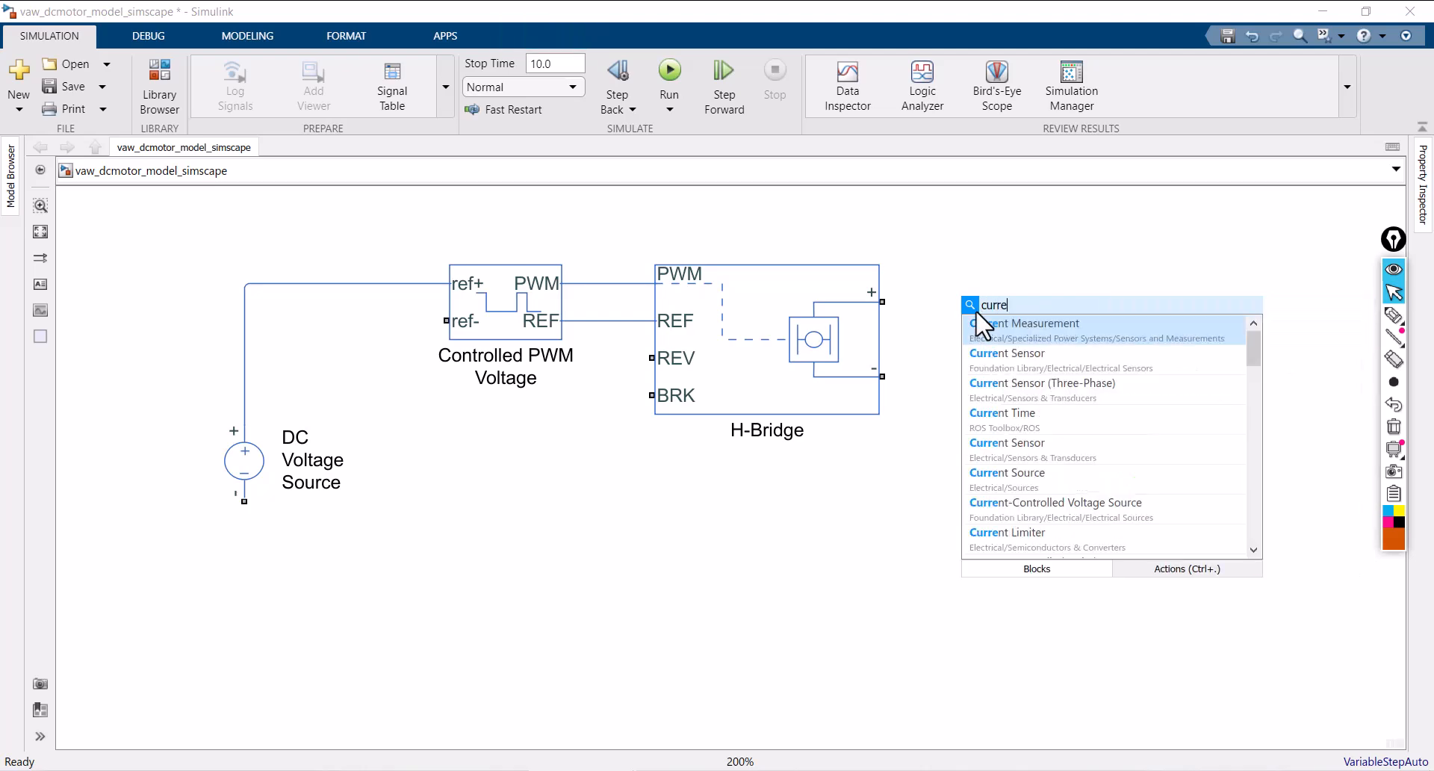
{"action": "left_click", "coordinate": [1012, 360]}
{"action": "mouse_move", "coordinate": [955, 340]}
{"action": "left_mouse_down"}
{"action": "mouse_move", "coordinate": [1049, 332]}
{"action": "mouse_move", "coordinate": [1057, 425]}
{"action": "left_mouse_up"}
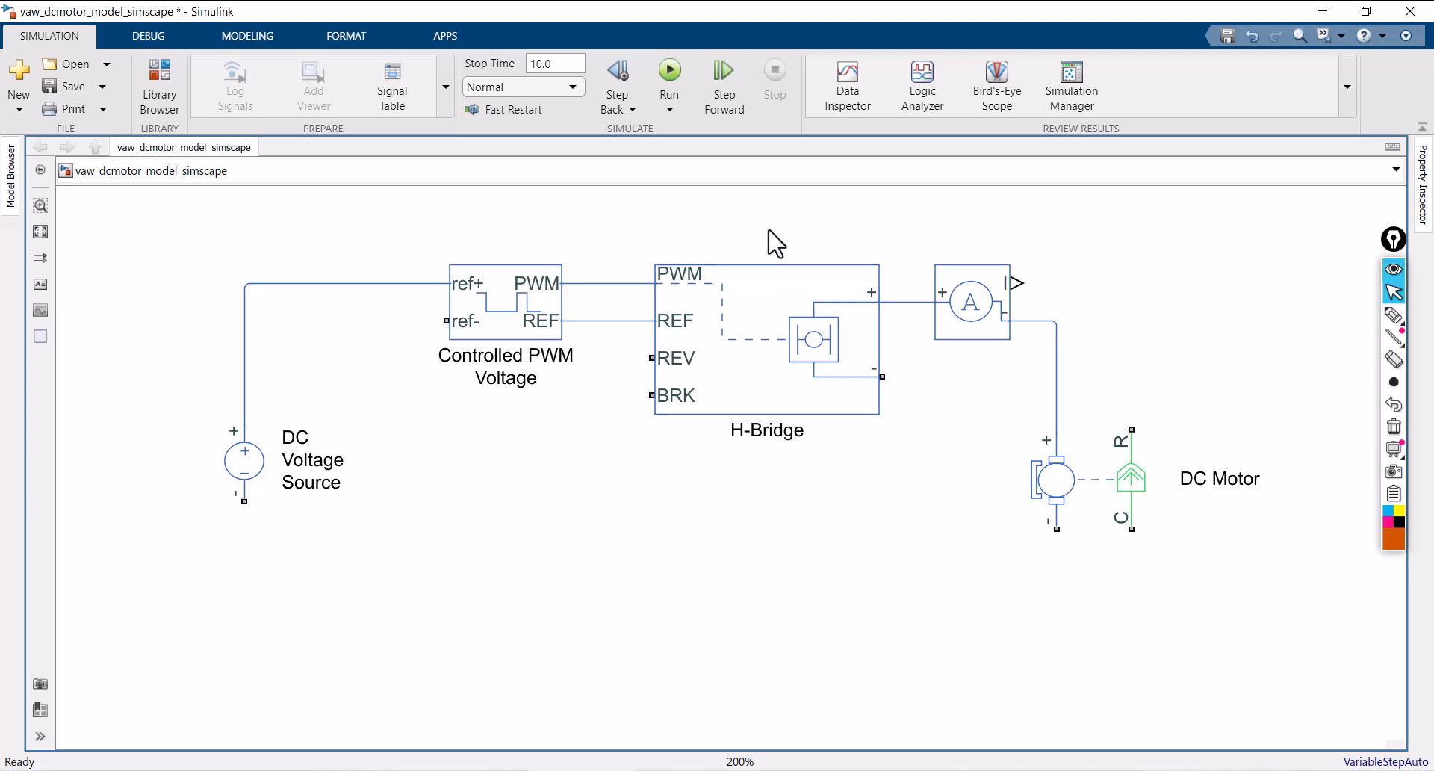
- Add an Electrical Reference block from Foundation Library/Electrical/Electrical Elements and place it centrally below the circuit
{"action": "scroll", "coordinate": [767, 228], "scroll_direction": "down", "scroll_amount": 1}
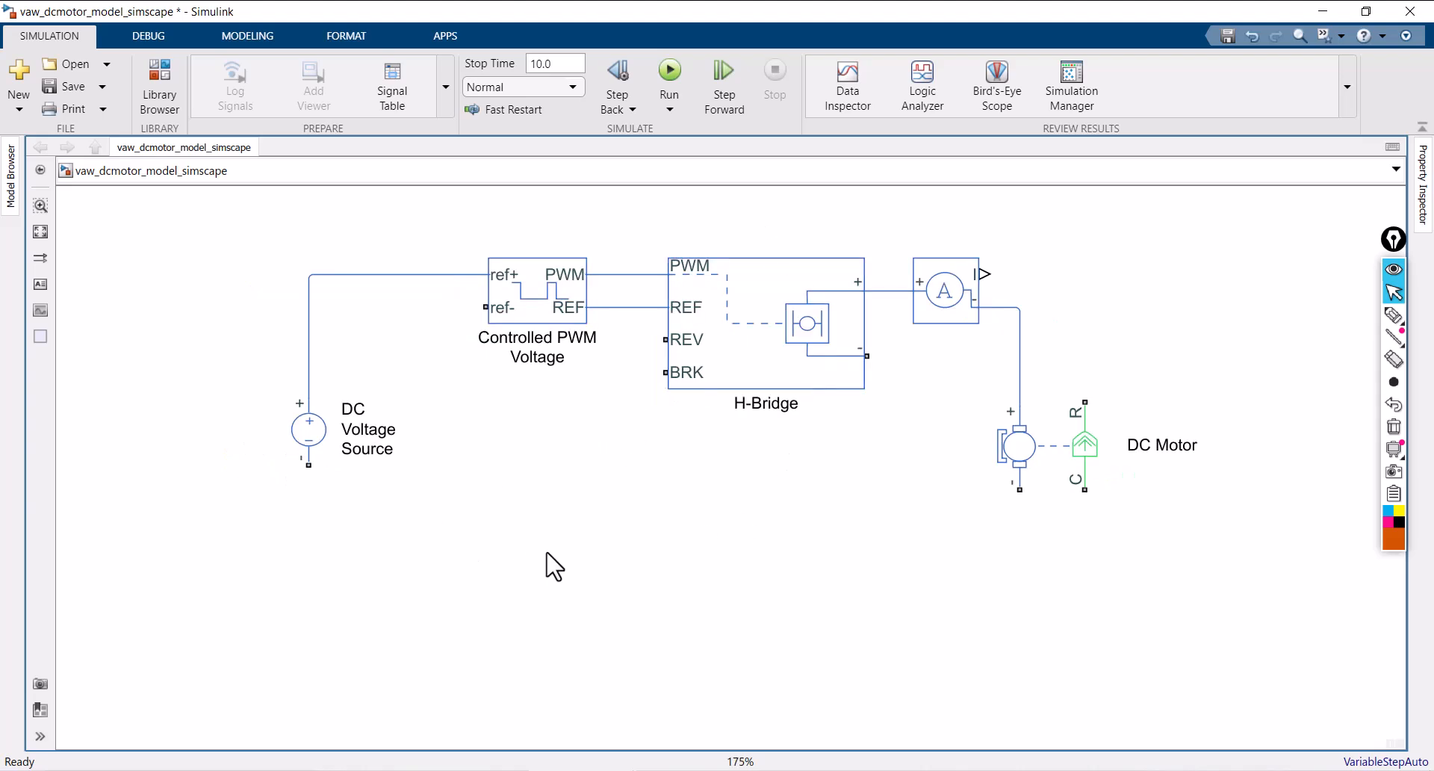
{"action": "double_click", "coordinate": [591, 573]}
{"action": "type", "text": "ele"}
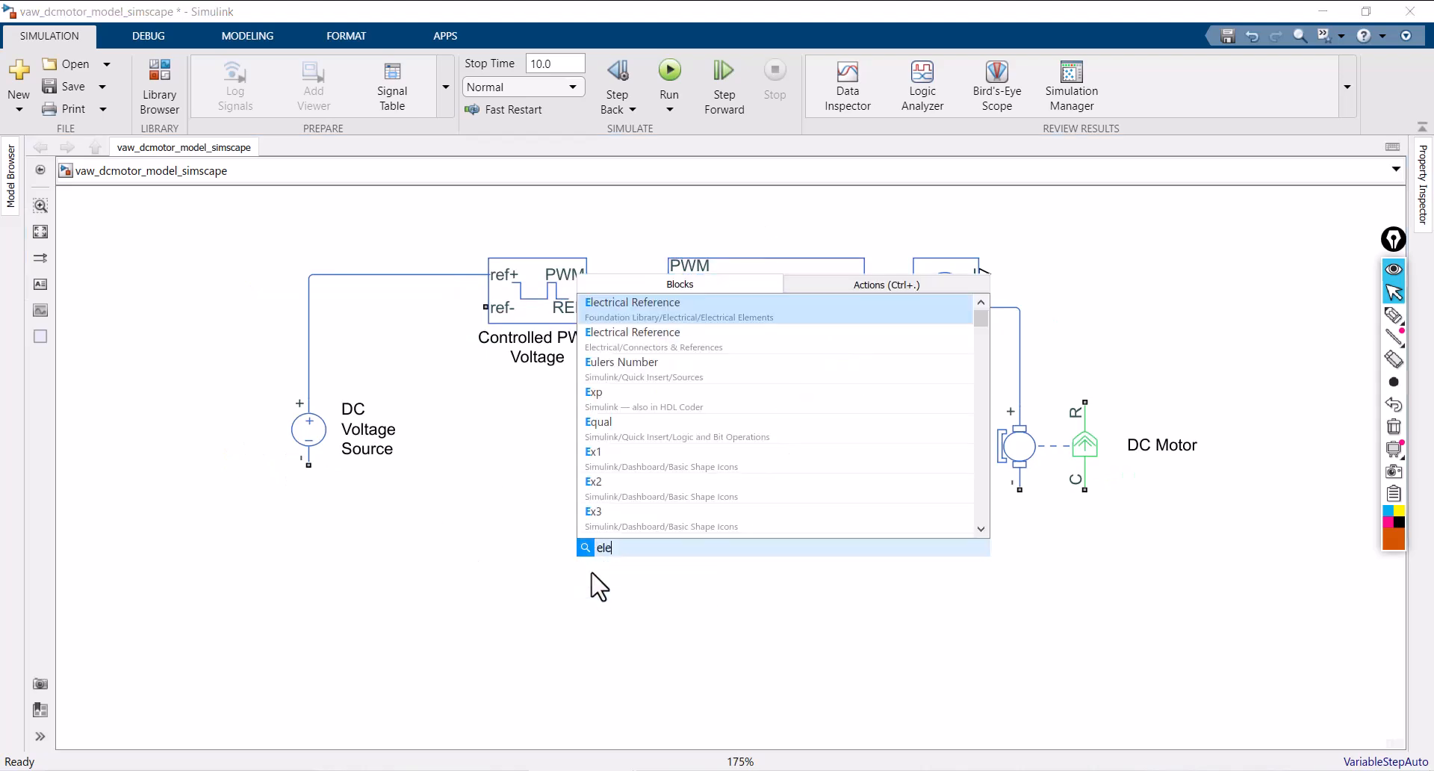
{"action": "left_click", "coordinate": [657, 307]}
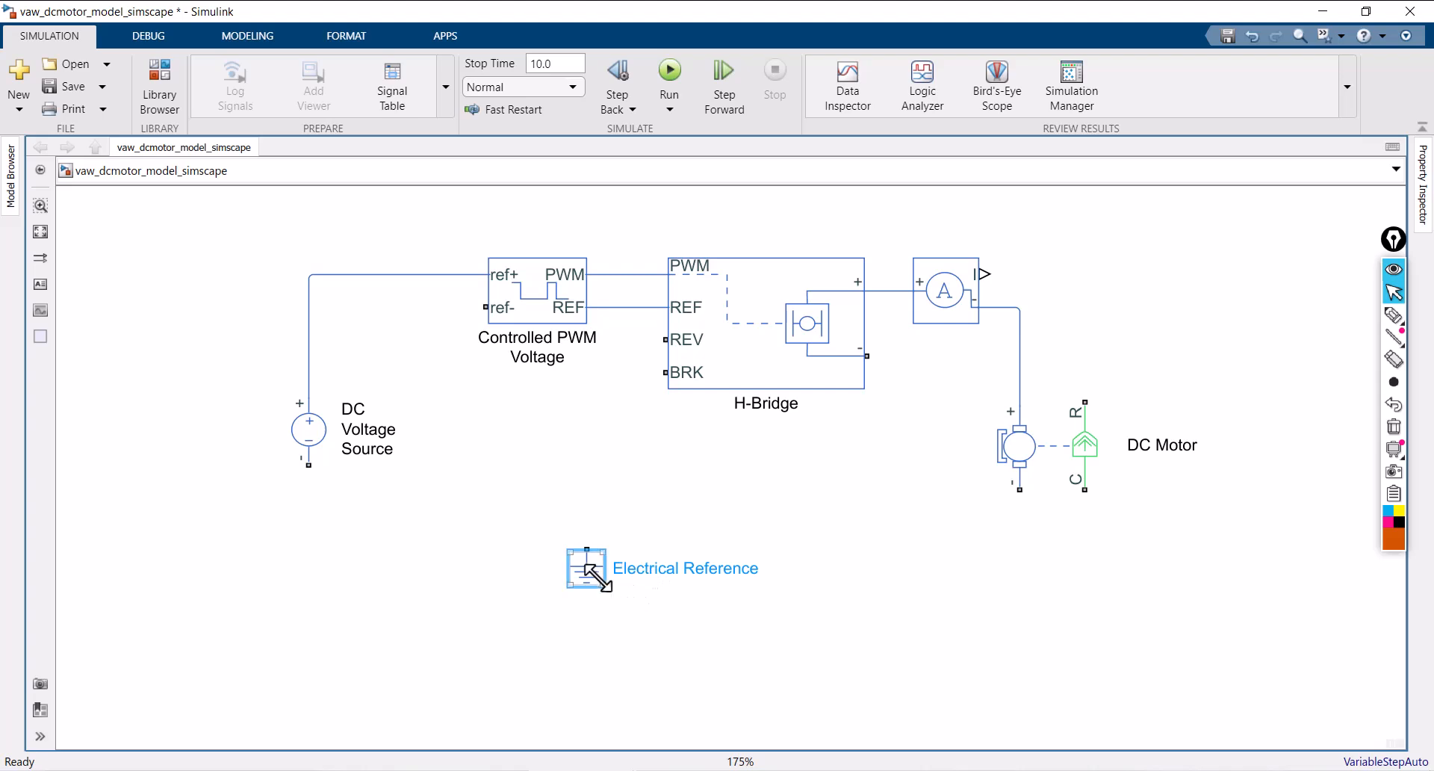
{"action": "left_click_drag", "start_coordinate": [607, 595], "coordinate": [637, 646]}
{"action": "key", "text": "ctrl+z"}
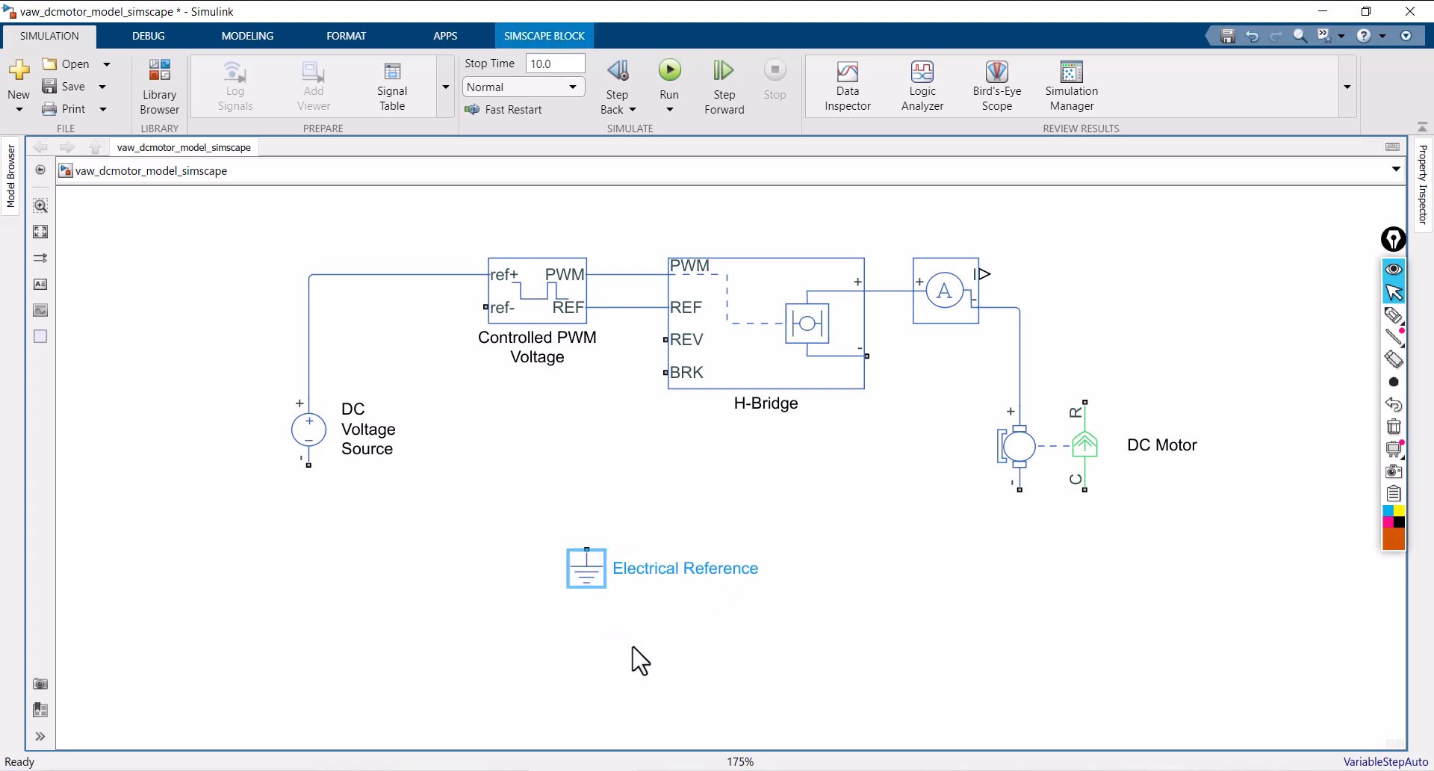
{"action": "left_click_drag", "start_coordinate": [587, 569], "coordinate": [664, 658]}
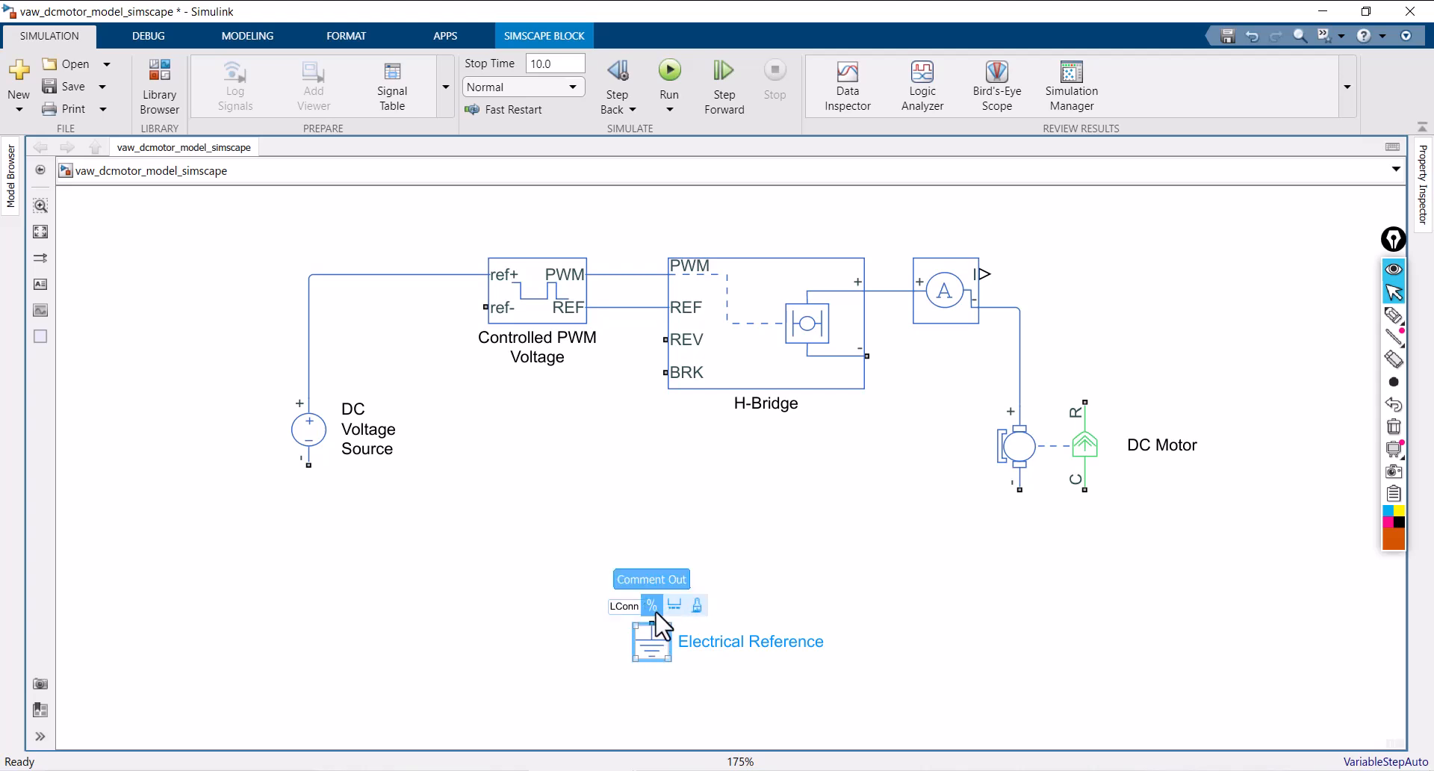
{"action": "left_click", "coordinate": [716, 531]}
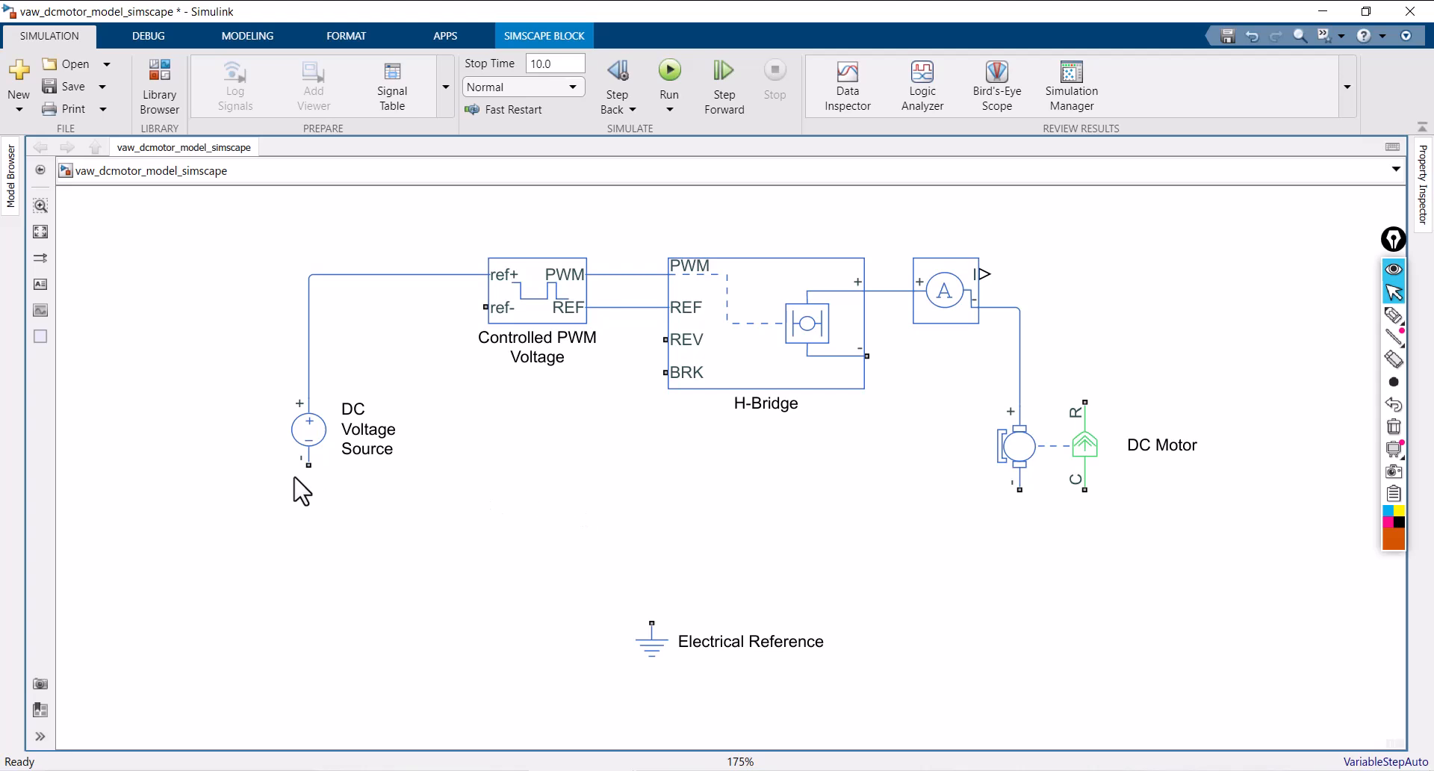
- Connect the negative ports of the DC Voltage Source and DC Motor and the ref- port of the Controlled PWM Voltage to the Electrical Reference
{"action": "left_click_drag", "start_coordinate": [309, 465], "coordinate": [657, 626]}
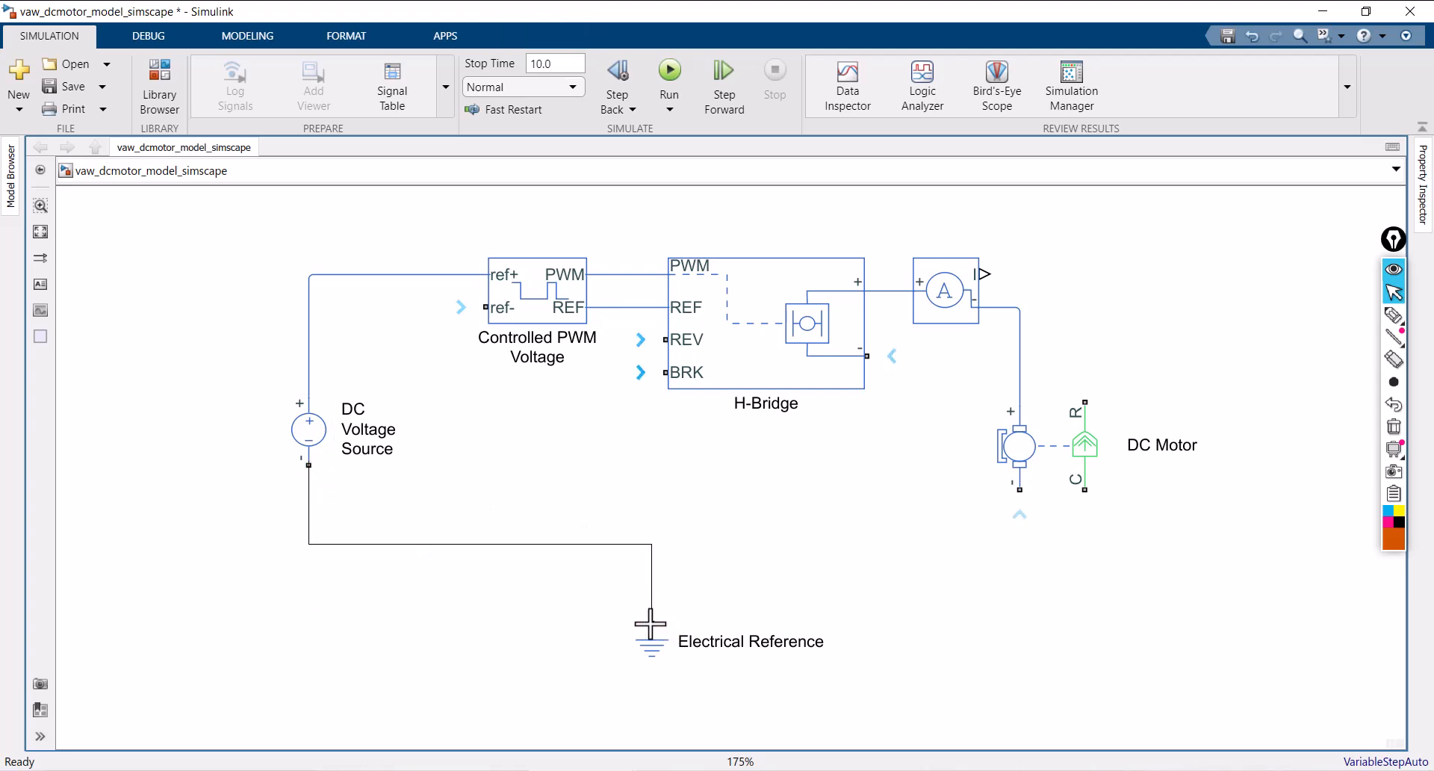
{"action": "left_click_drag", "start_coordinate": [1016, 496], "coordinate": [651, 546]}
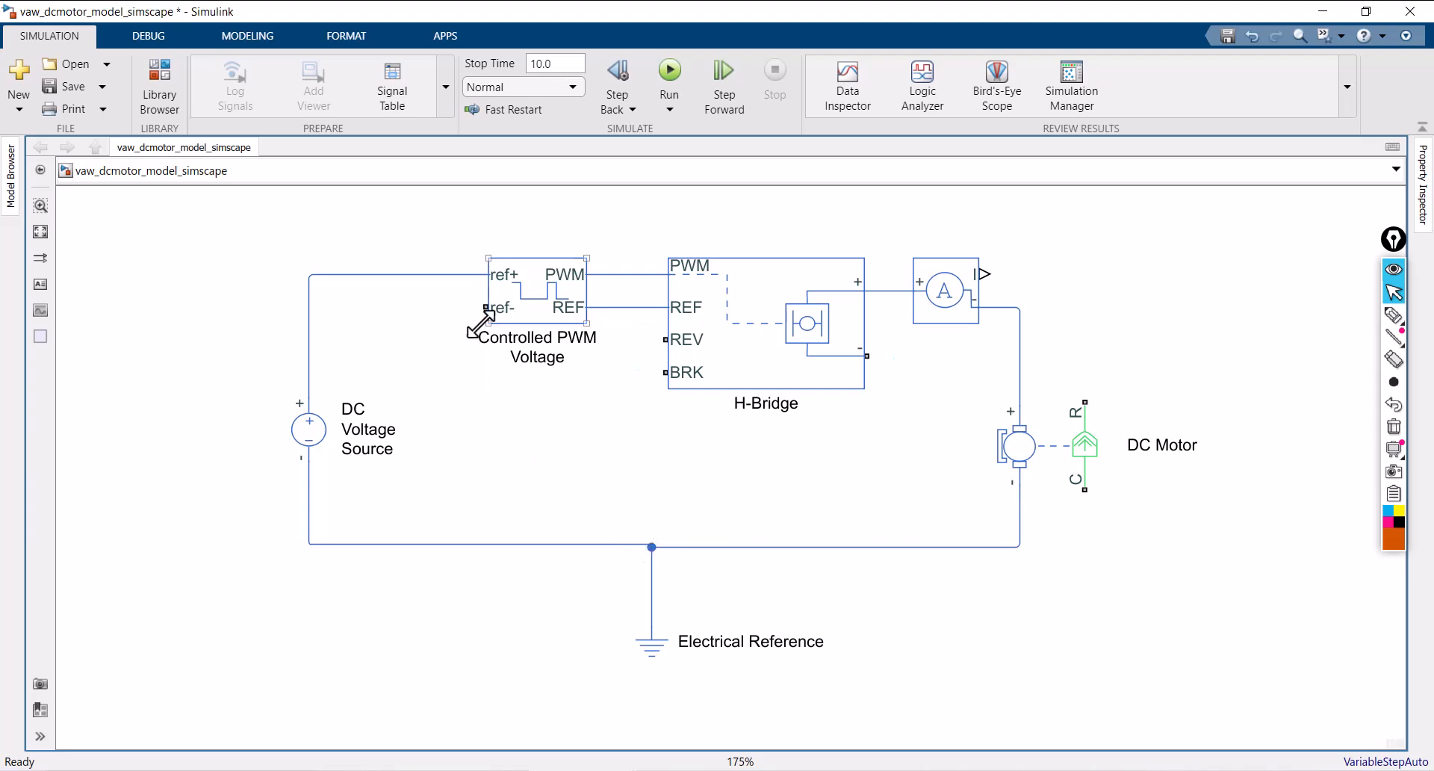
{"action": "left_click_drag", "start_coordinate": [486, 307], "coordinate": [446, 546]}
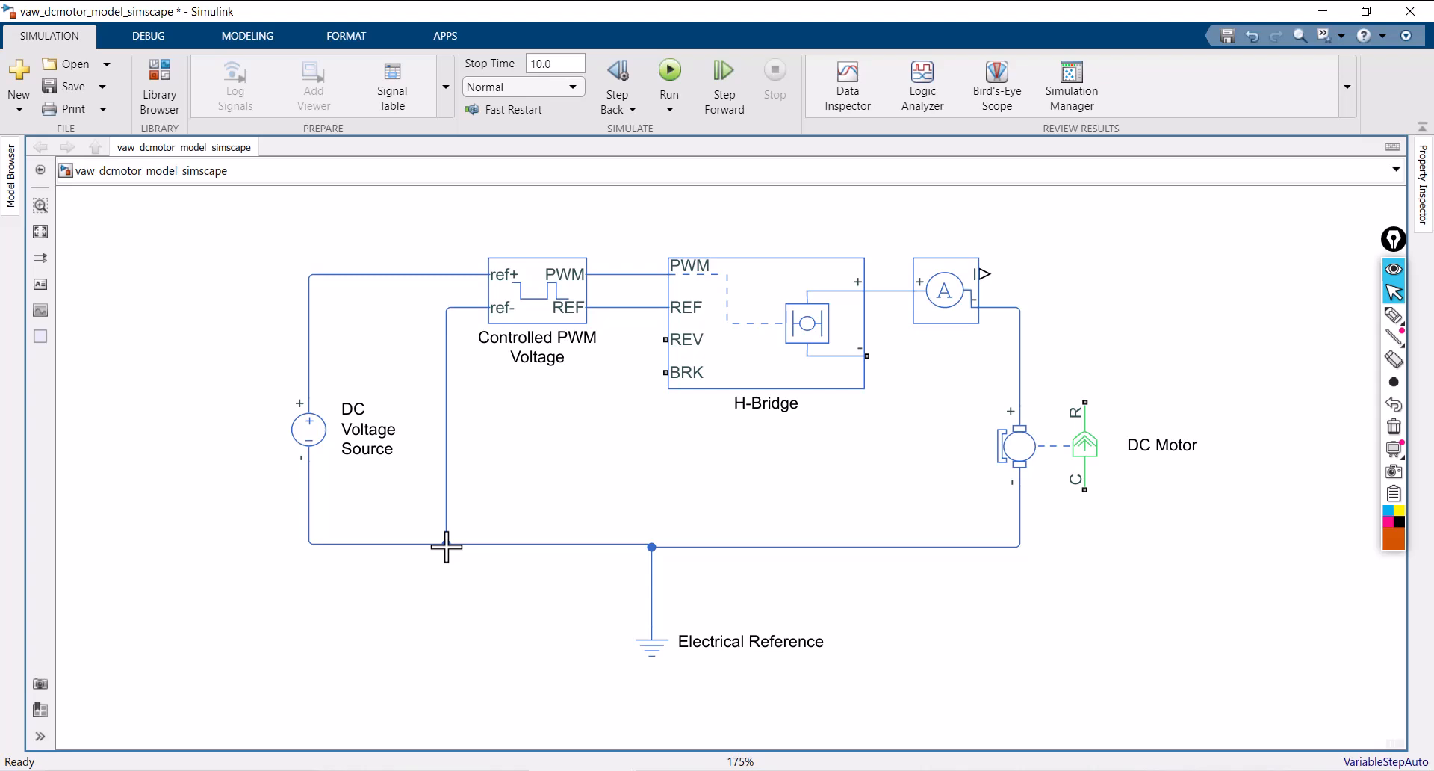
- Tie the H-Bridge's REV and BRK ports to its REF line and connect that line and the H-Bridge's negative output to ground
{"action": "left_click_drag", "start_coordinate": [666, 339], "coordinate": [624, 307]}
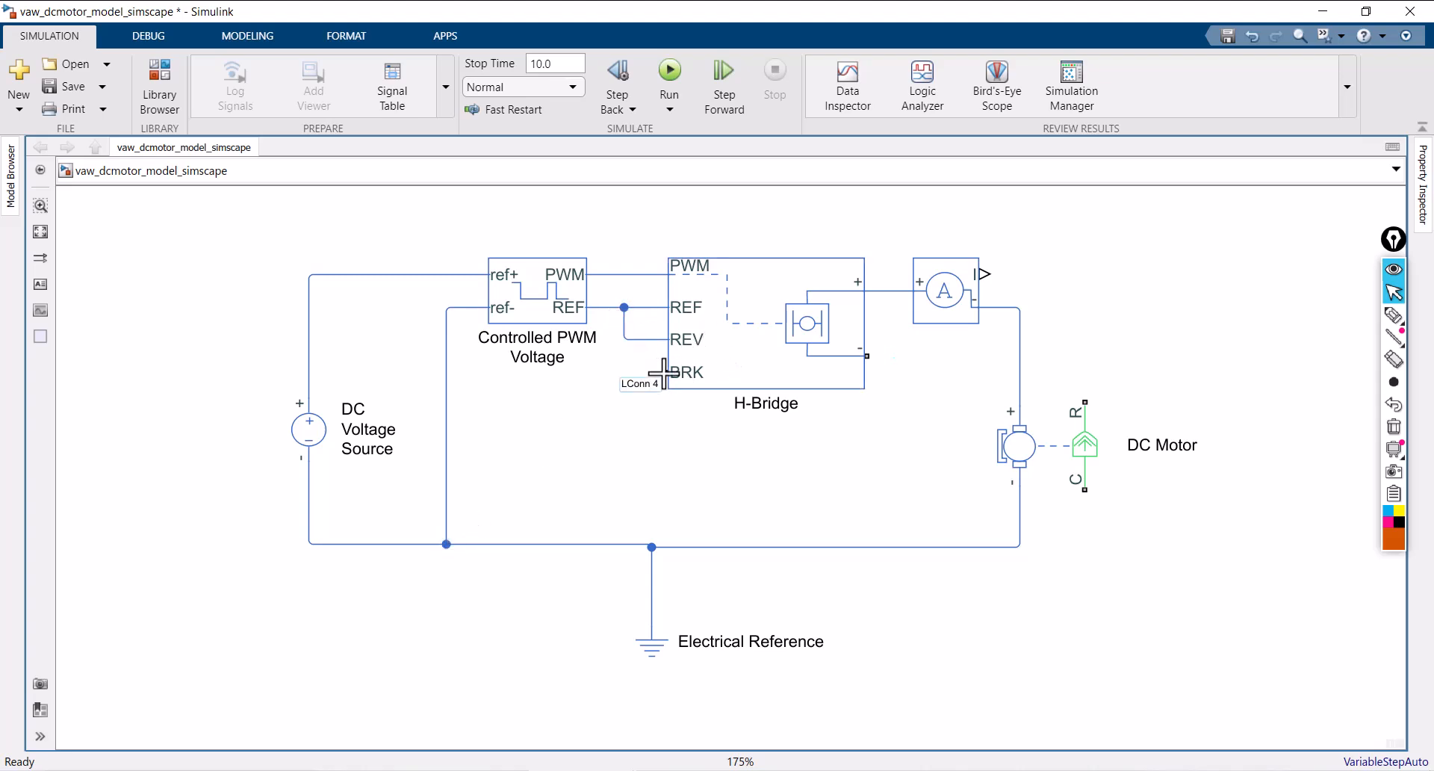
{"action": "mouse_move", "coordinate": [665, 372]}
{"action": "left_mouse_down"}
{"action": "mouse_move", "coordinate": [644, 374]}
{"action": "mouse_move", "coordinate": [625, 340]}
{"action": "mouse_move", "coordinate": [620, 545]}
{"action": "left_mouse_up"}
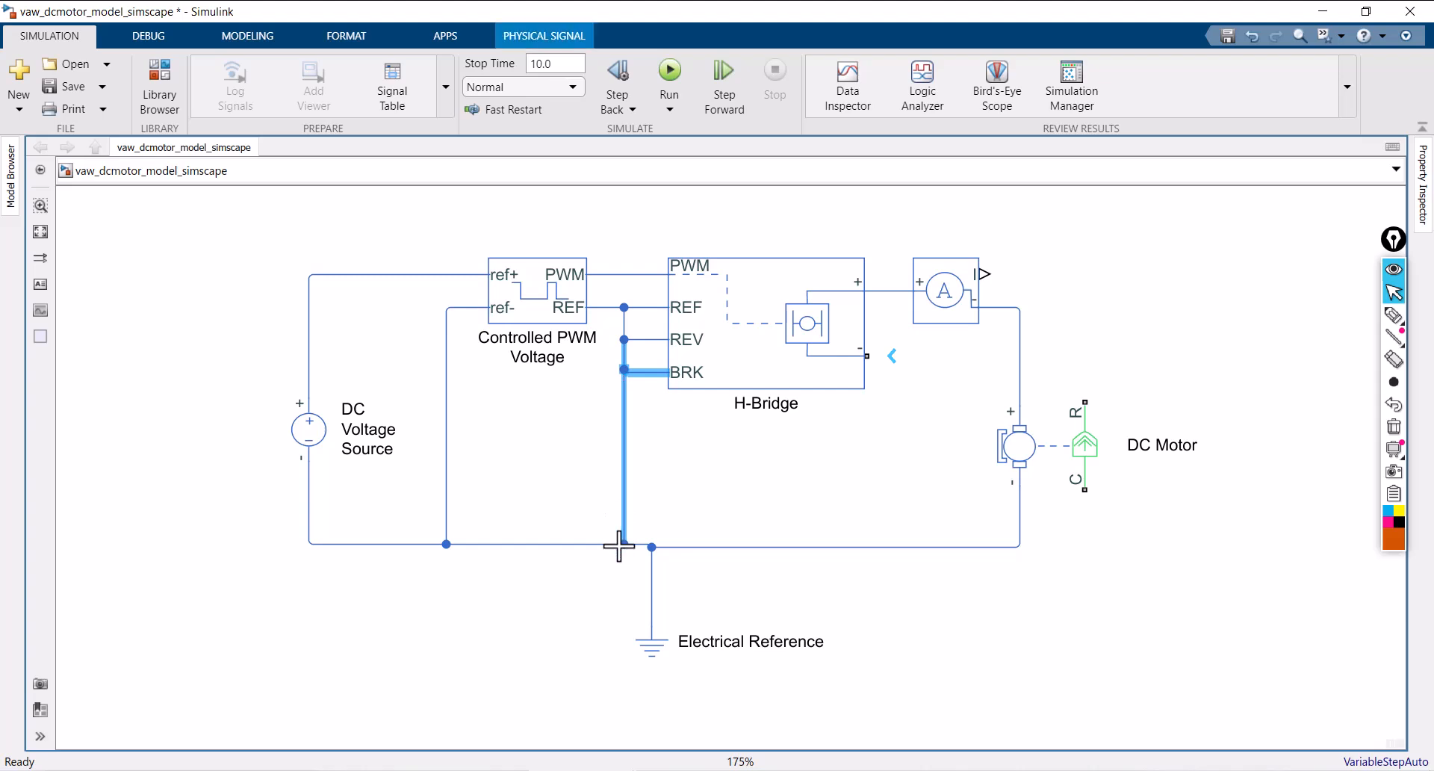
{"action": "left_click", "coordinate": [871, 357]}
{"action": "left_click_drag", "start_coordinate": [872, 356], "coordinate": [914, 547]}
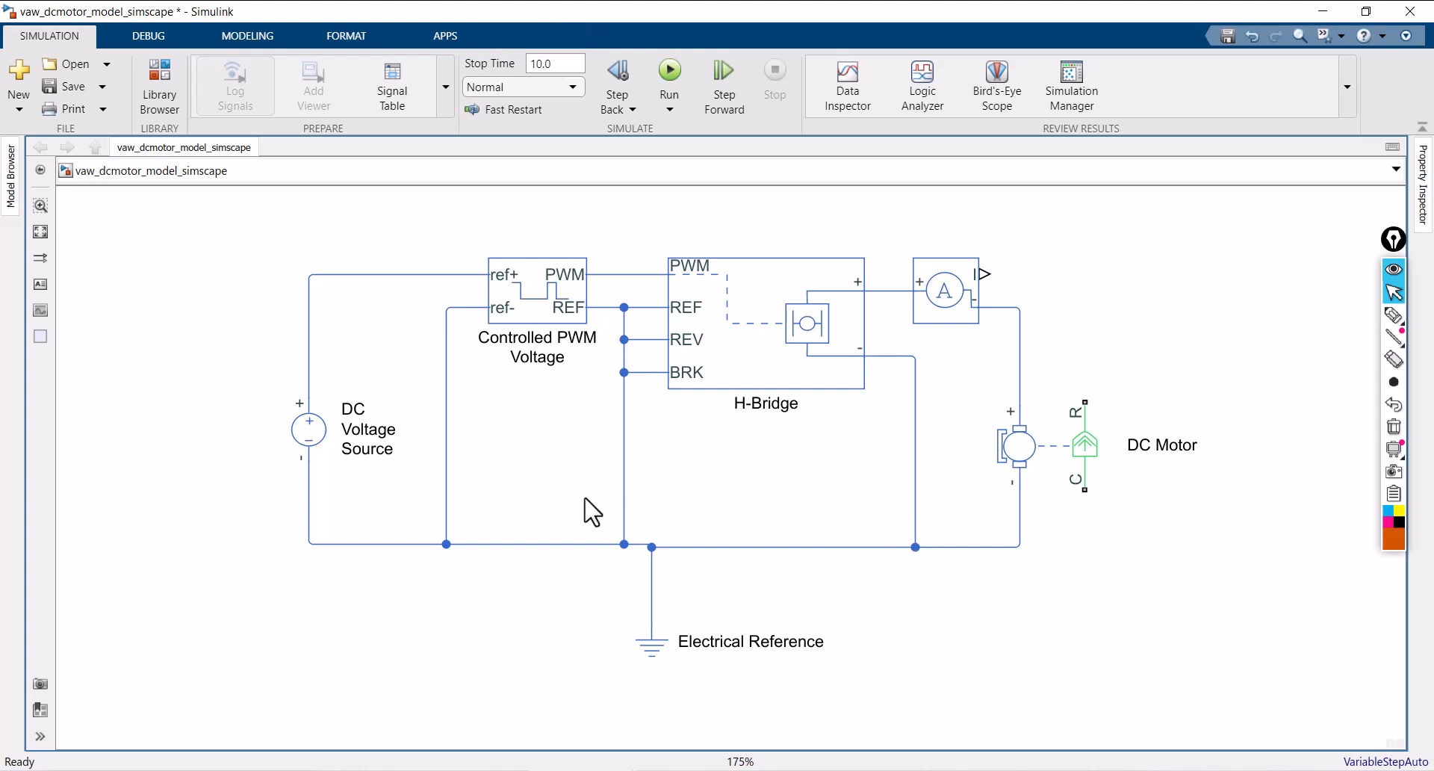
{"action": "left_click", "coordinate": [1394, 314]}
{"action": "mouse_move", "coordinate": [265, 282]}
{"action": "left_mouse_down"}
{"action": "mouse_move", "coordinate": [587, 171]}
{"action": "mouse_move", "coordinate": [994, 478]}
{"action": "mouse_move", "coordinate": [560, 635]}
{"action": "mouse_move", "coordinate": [329, 239]}
{"action": "left_mouse_up"}
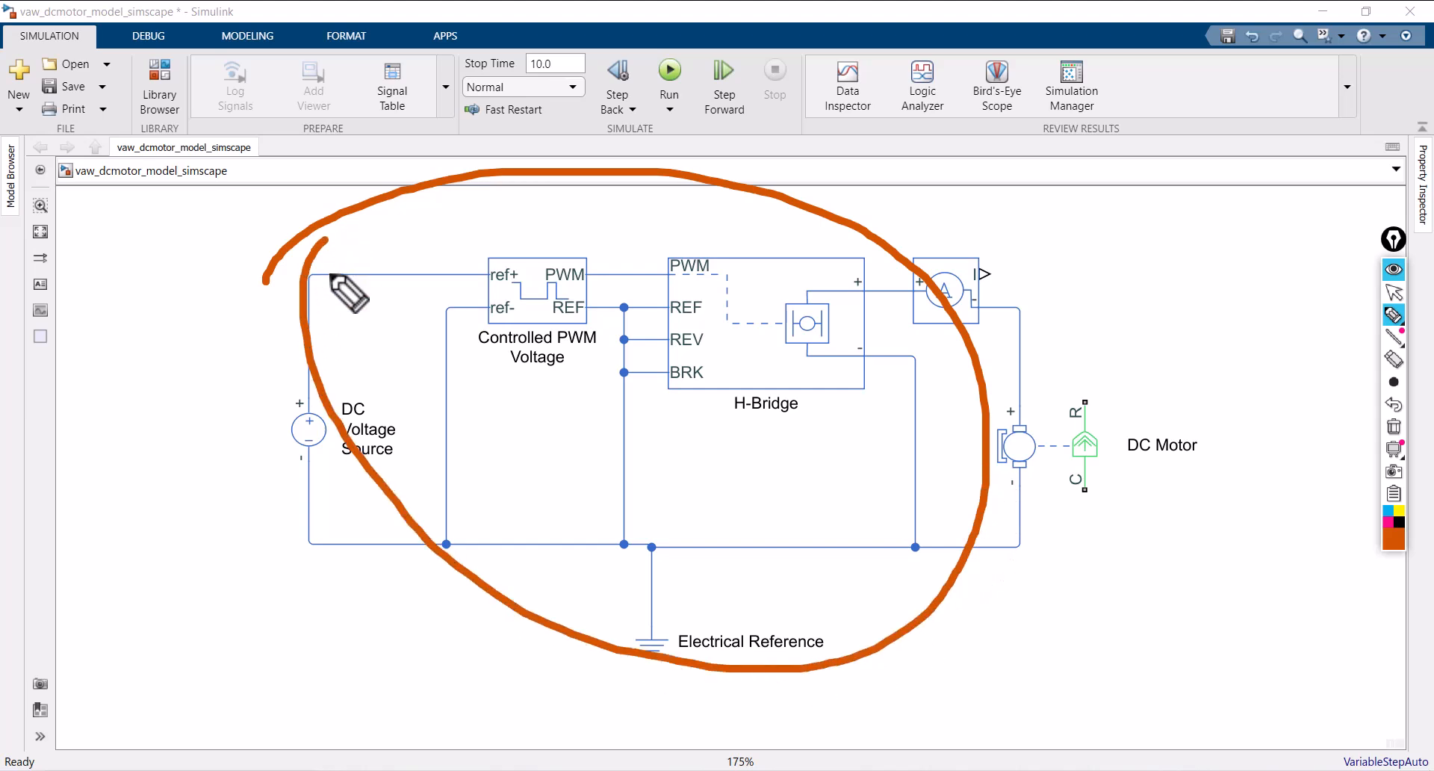
{"action": "left_click", "coordinate": [1393, 427]}
{"action": "left_click", "coordinate": [1394, 292]}
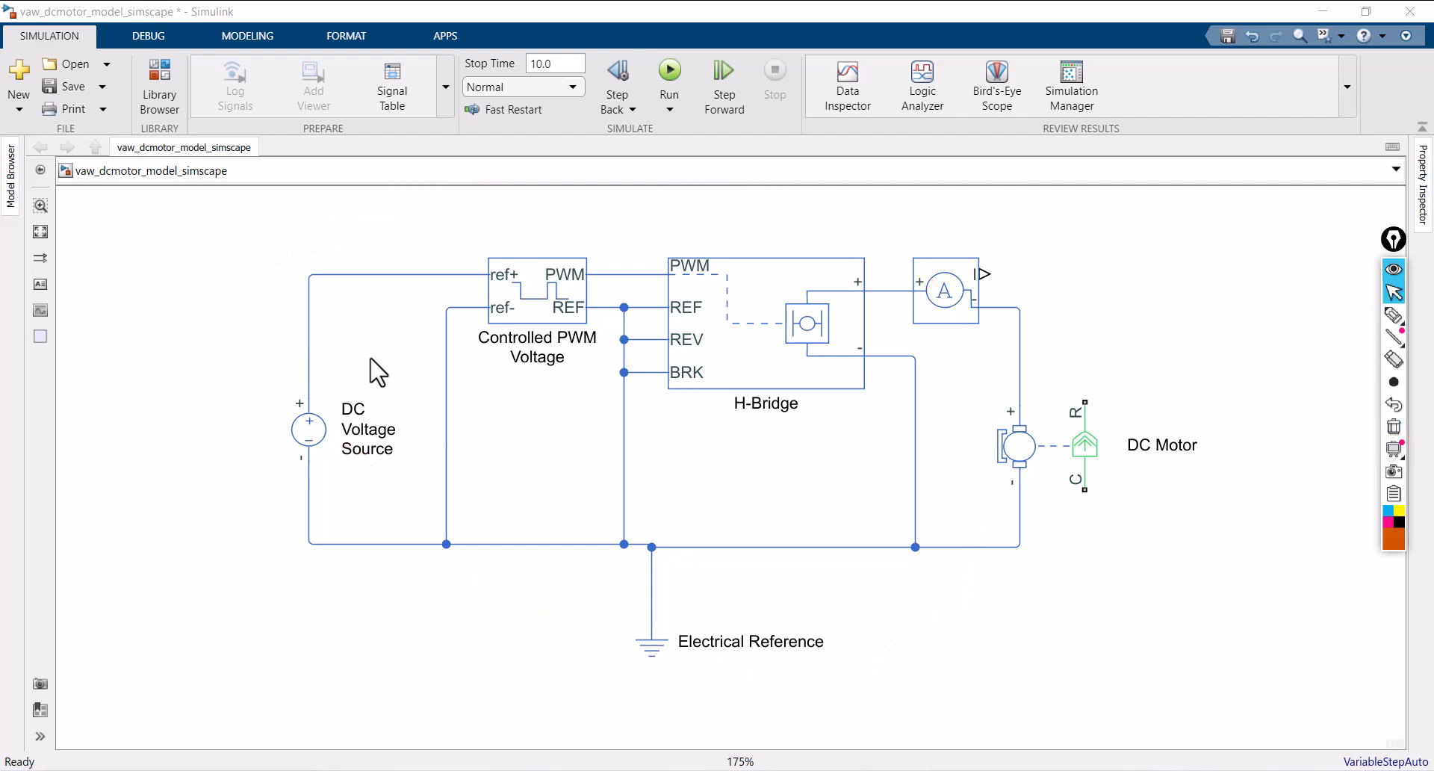
- Add an Ideal Rotational Motion Sensor from Foundation Library/Mechanical/Mechanical Sensors above and to the right of the DC Motor
{"action": "scroll", "coordinate": [506, 390], "scroll_direction": "up", "scroll_amount": 1}
{"action": "scroll", "coordinate": [1036, 356], "scroll_direction": "up", "scroll_amount": 1}
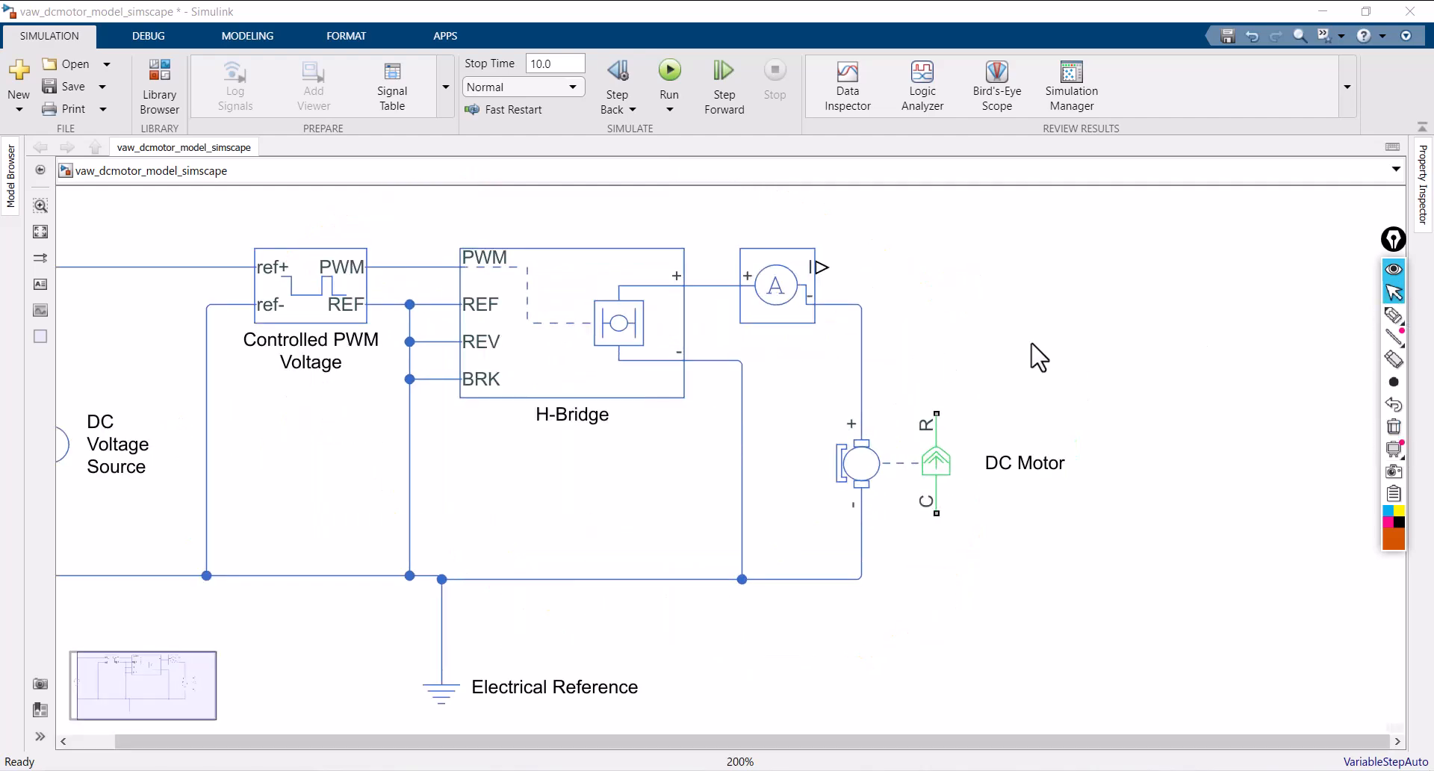
{"action": "double_click", "coordinate": [1026, 283]}
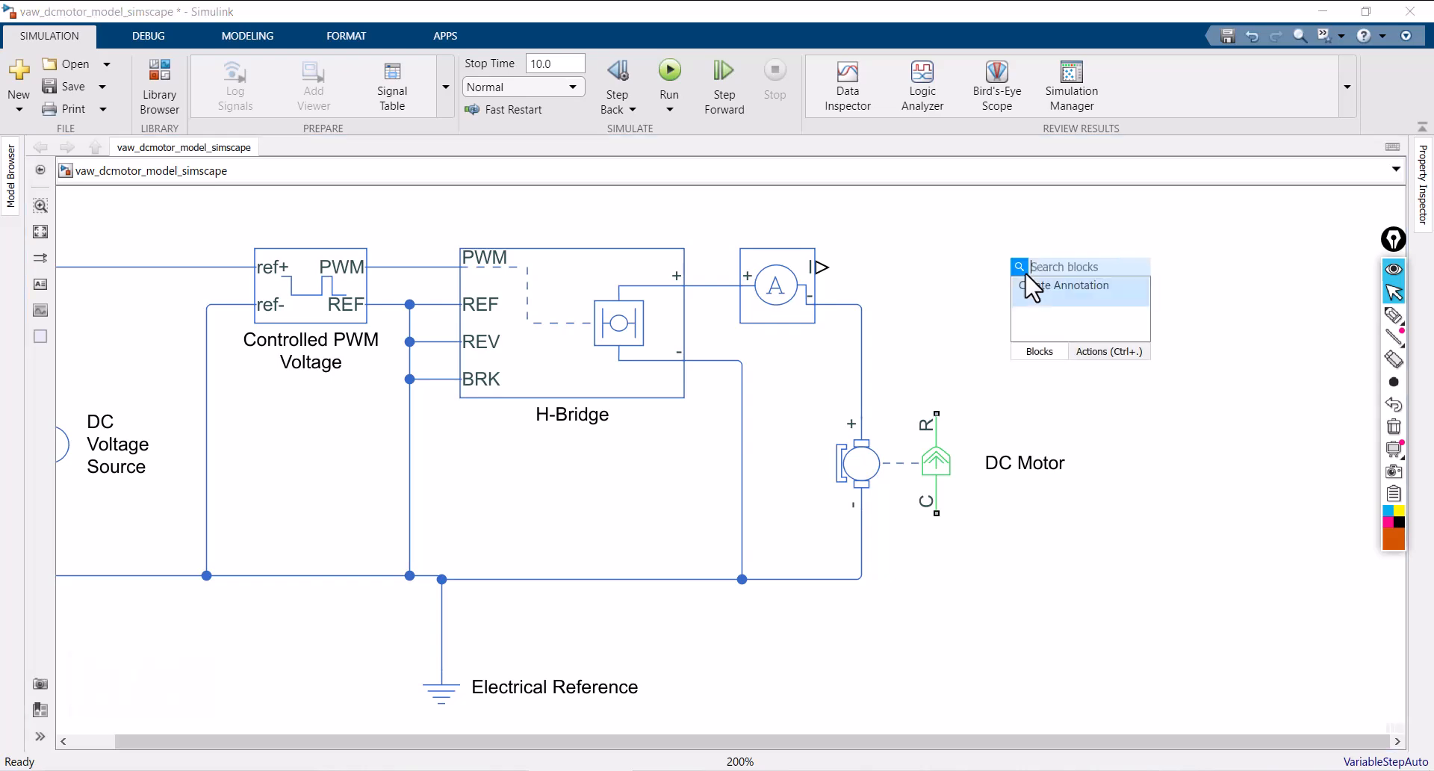
{"action": "type", "text": "ideal"}
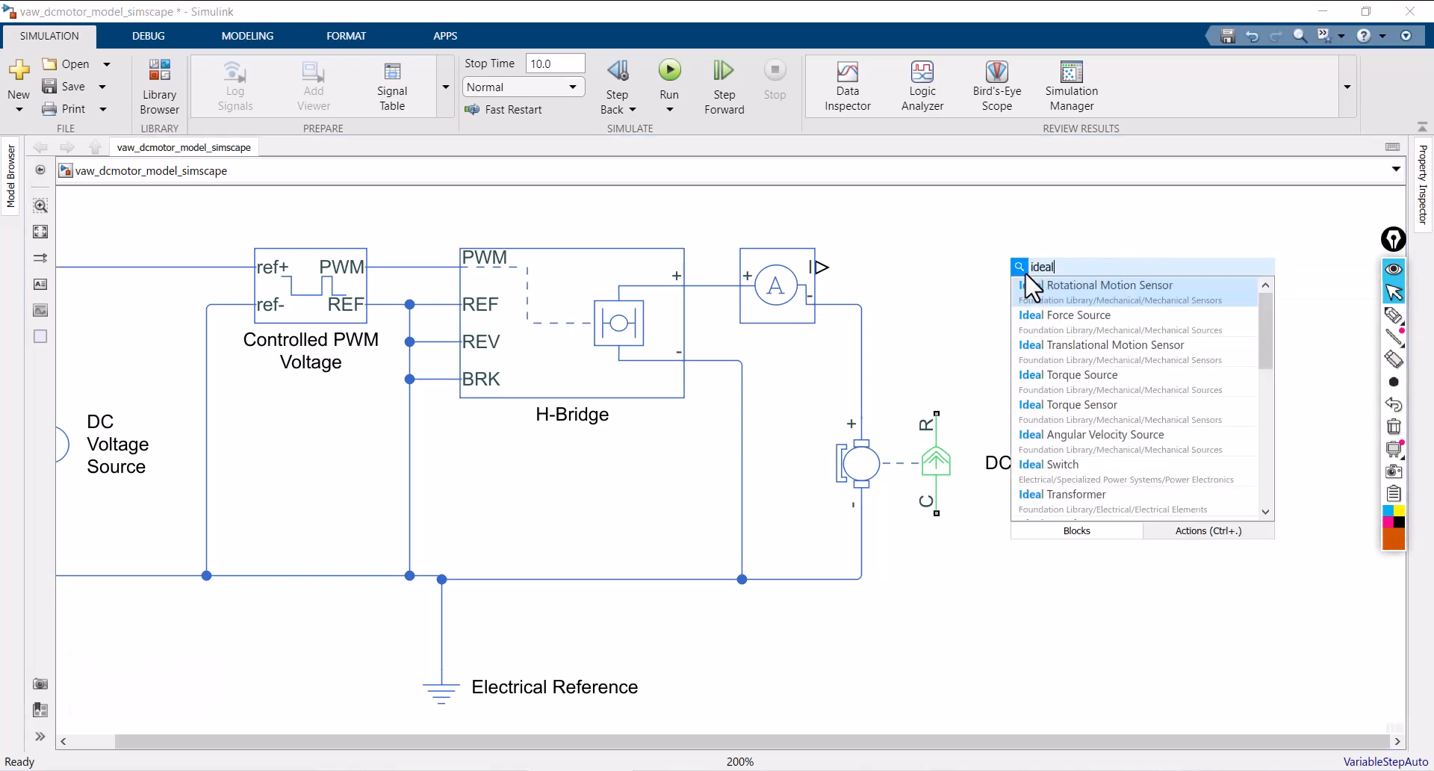
{"action": "left_click", "coordinate": [1094, 291]}
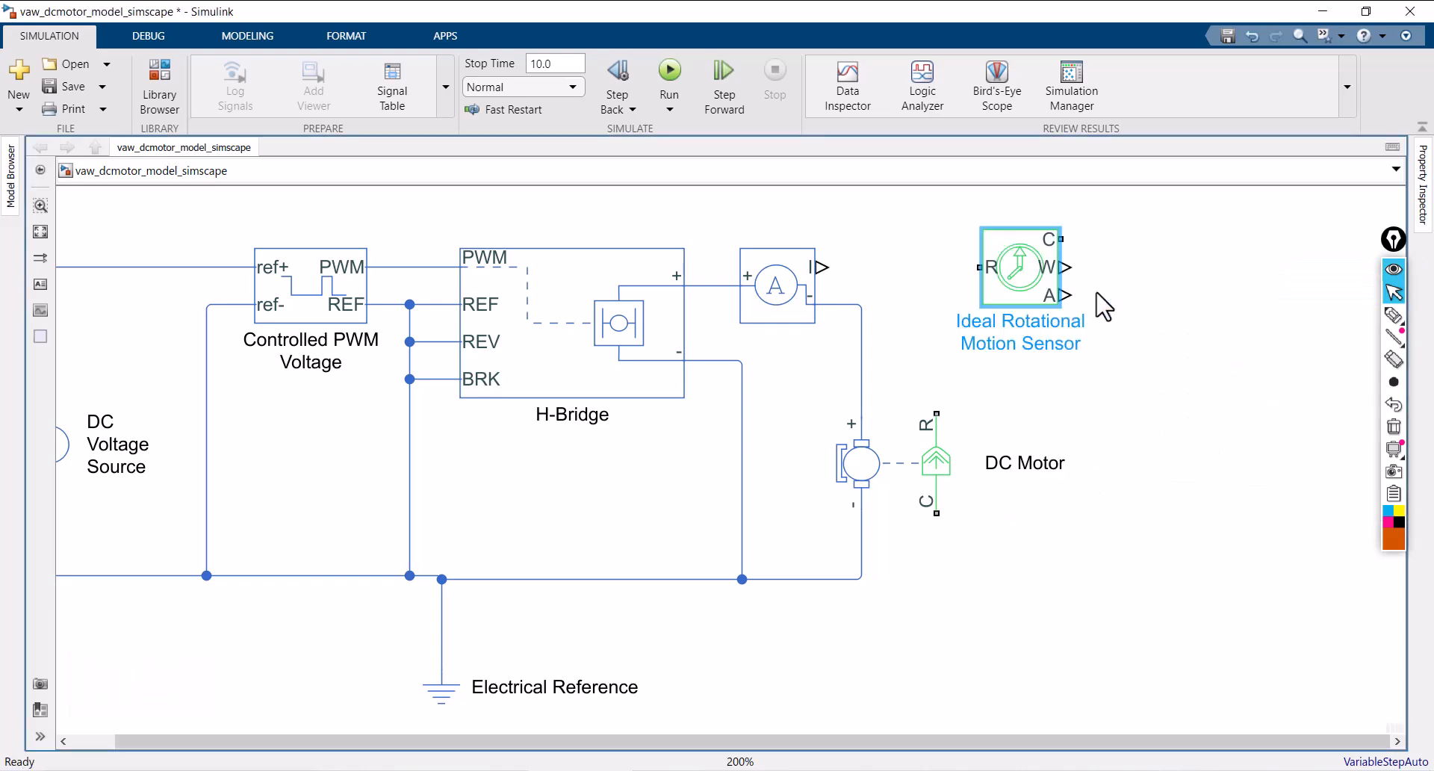
{"action": "left_click_drag", "start_coordinate": [1040, 290], "coordinate": [1123, 308]}
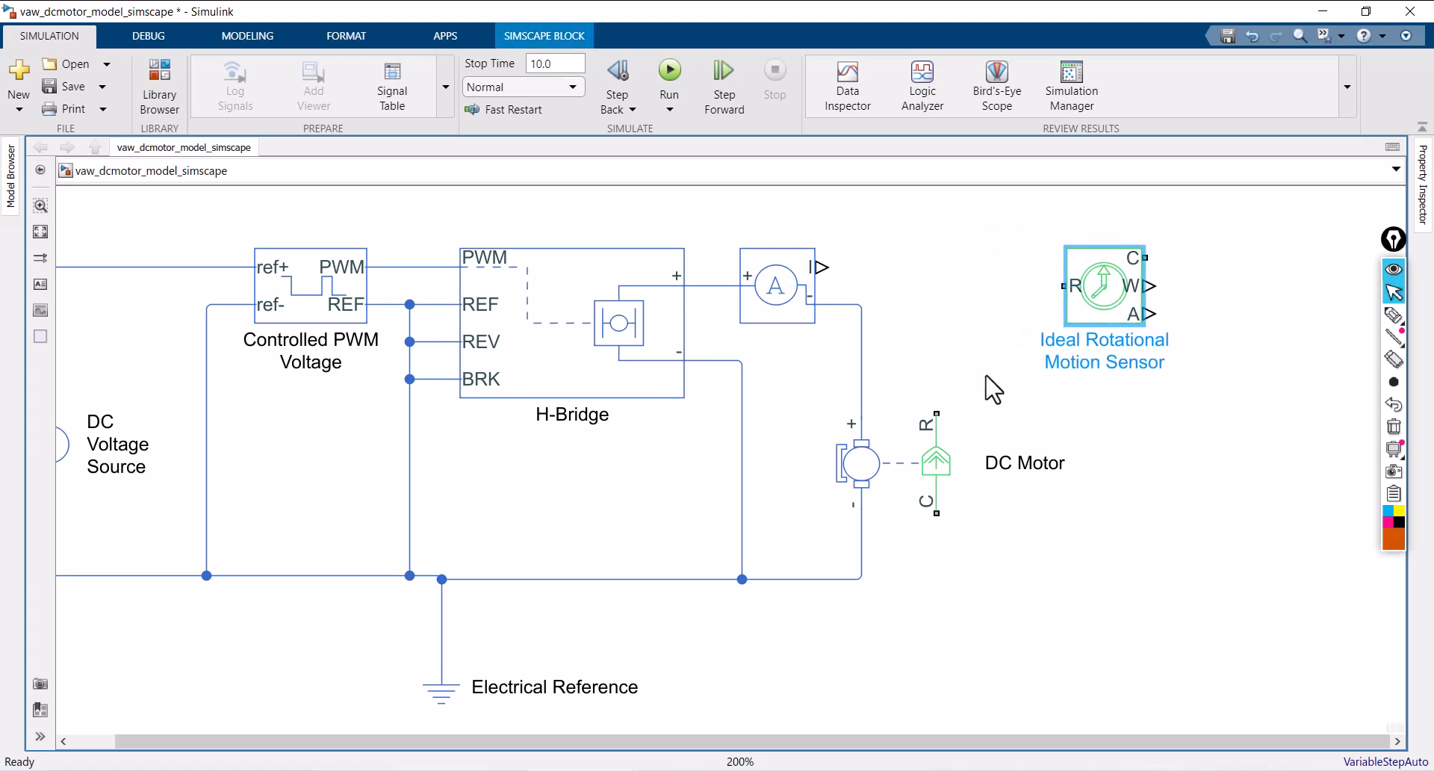
- Wire the motion sensor's R and C ports to the DC Motor's R and C ports, routing the C line below, and review the sensor's parameters
{"action": "left_click_drag", "start_coordinate": [937, 413], "coordinate": [1065, 284]}
{"action": "left_click", "coordinate": [1098, 273]}
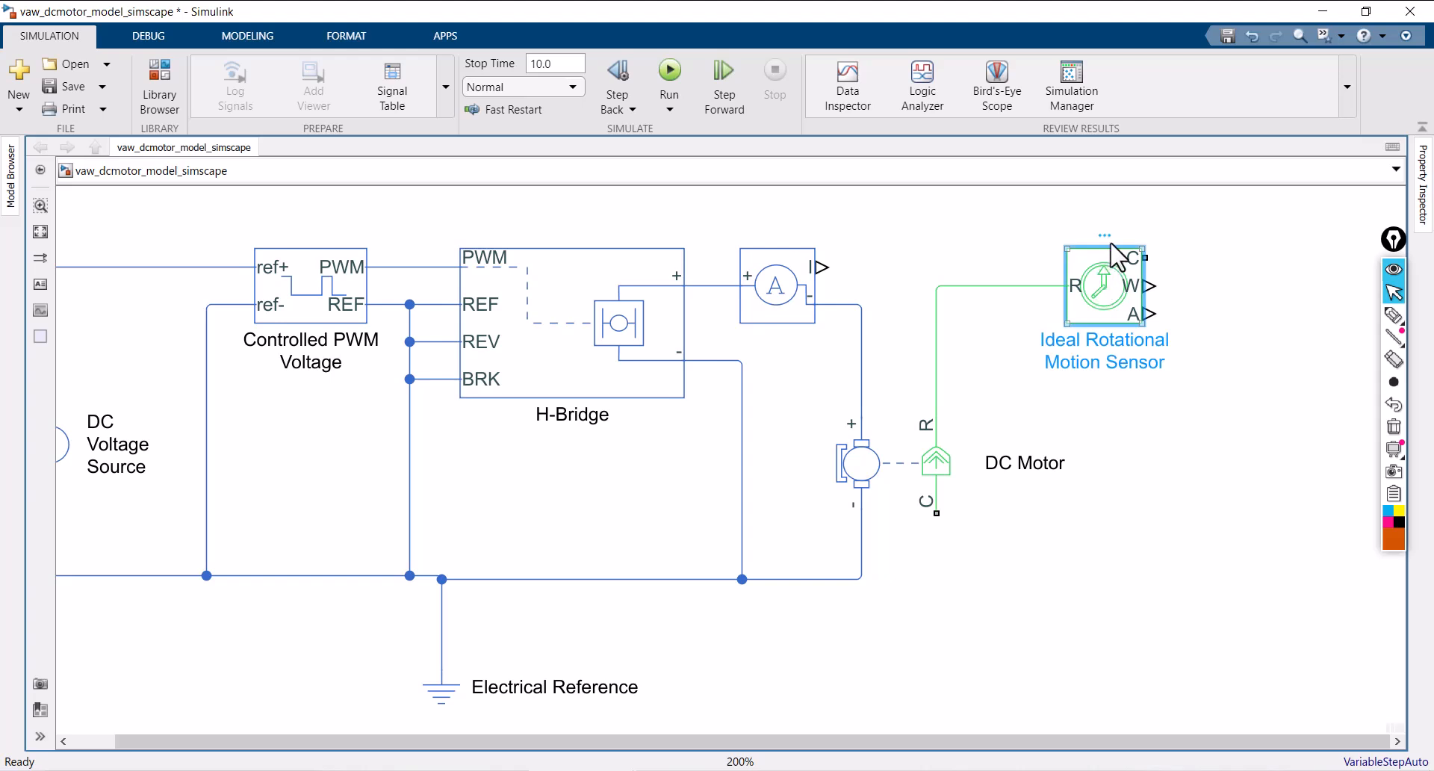
{"action": "left_click", "coordinate": [1090, 398]}
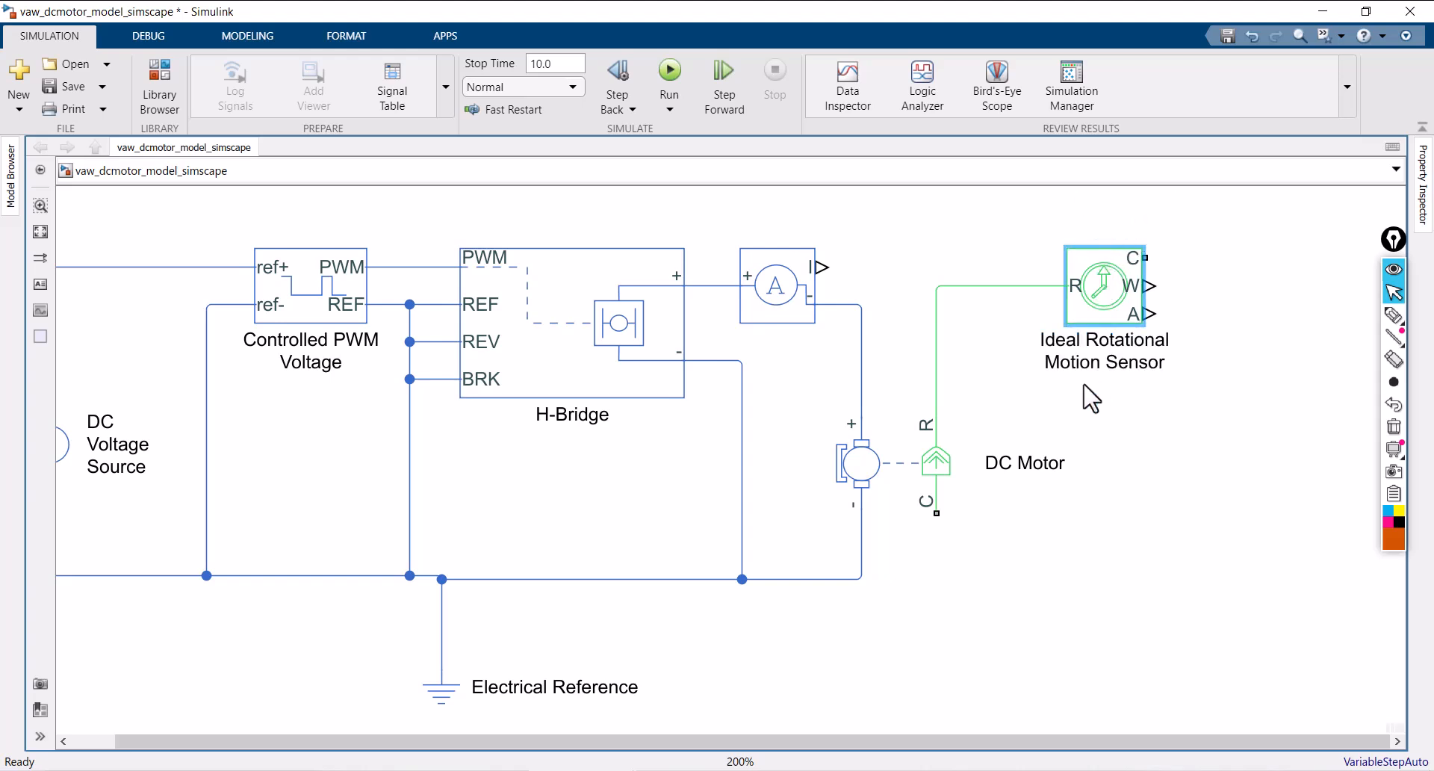
{"action": "left_click", "coordinate": [1136, 285]}
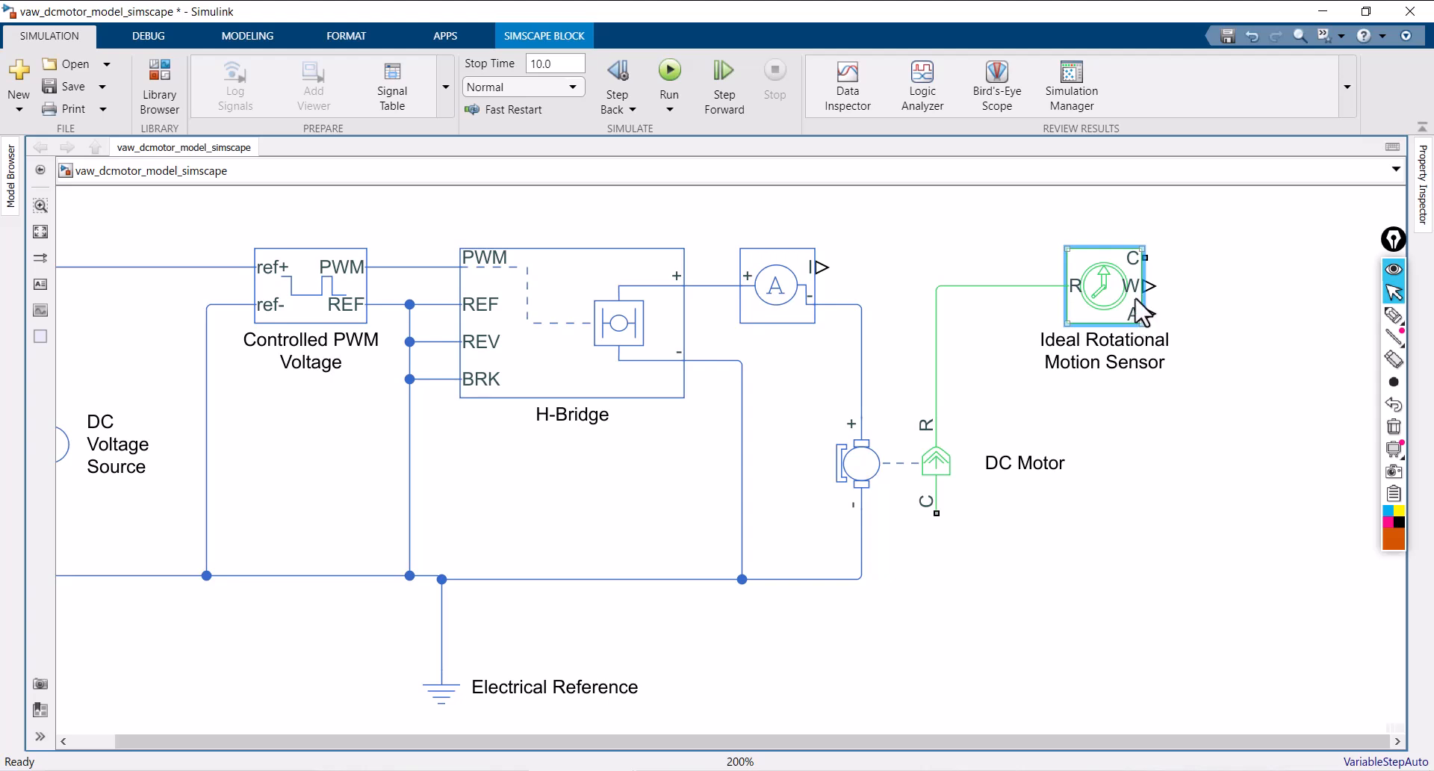
{"action": "left_click_drag", "start_coordinate": [1146, 258], "coordinate": [936, 514]}
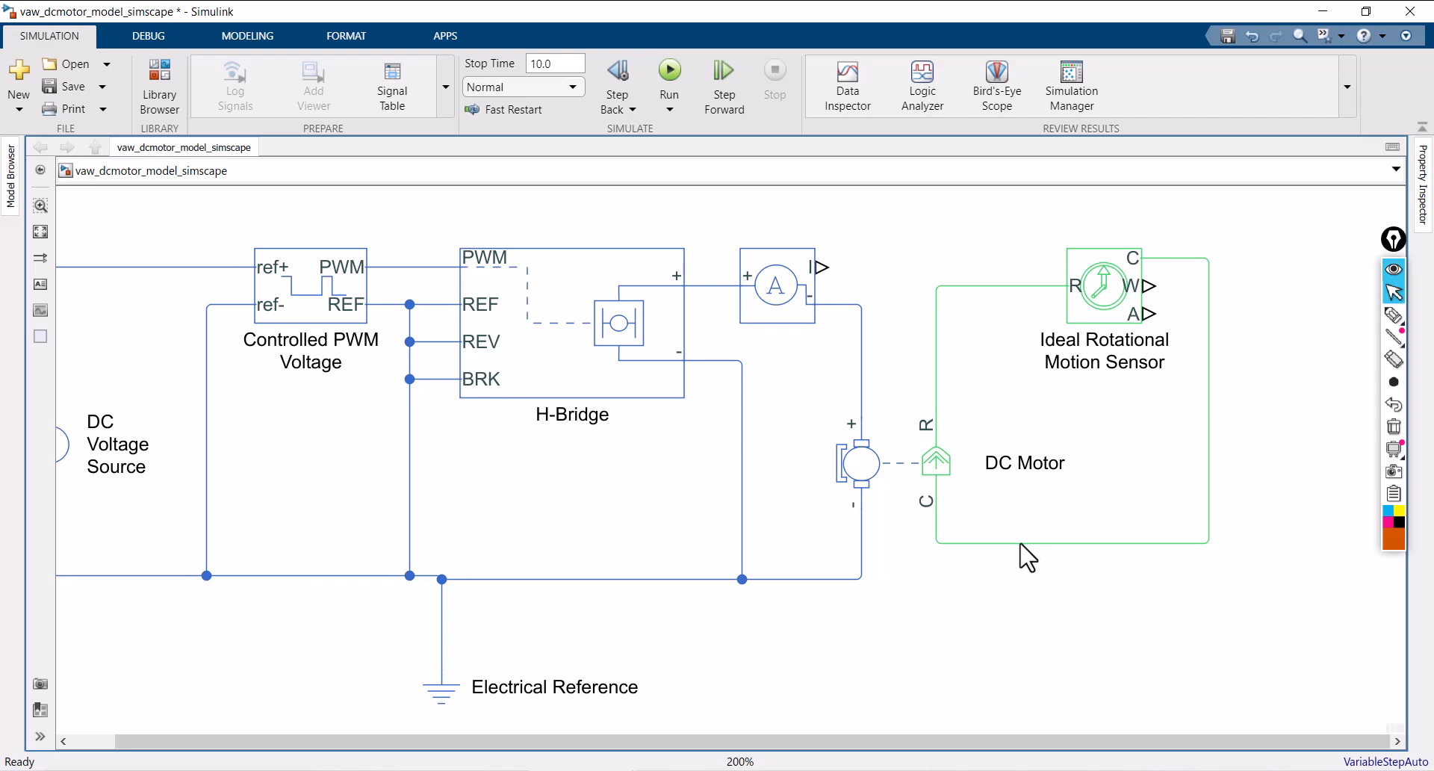
{"action": "left_click_drag", "start_coordinate": [1020, 544], "coordinate": [1019, 587]}
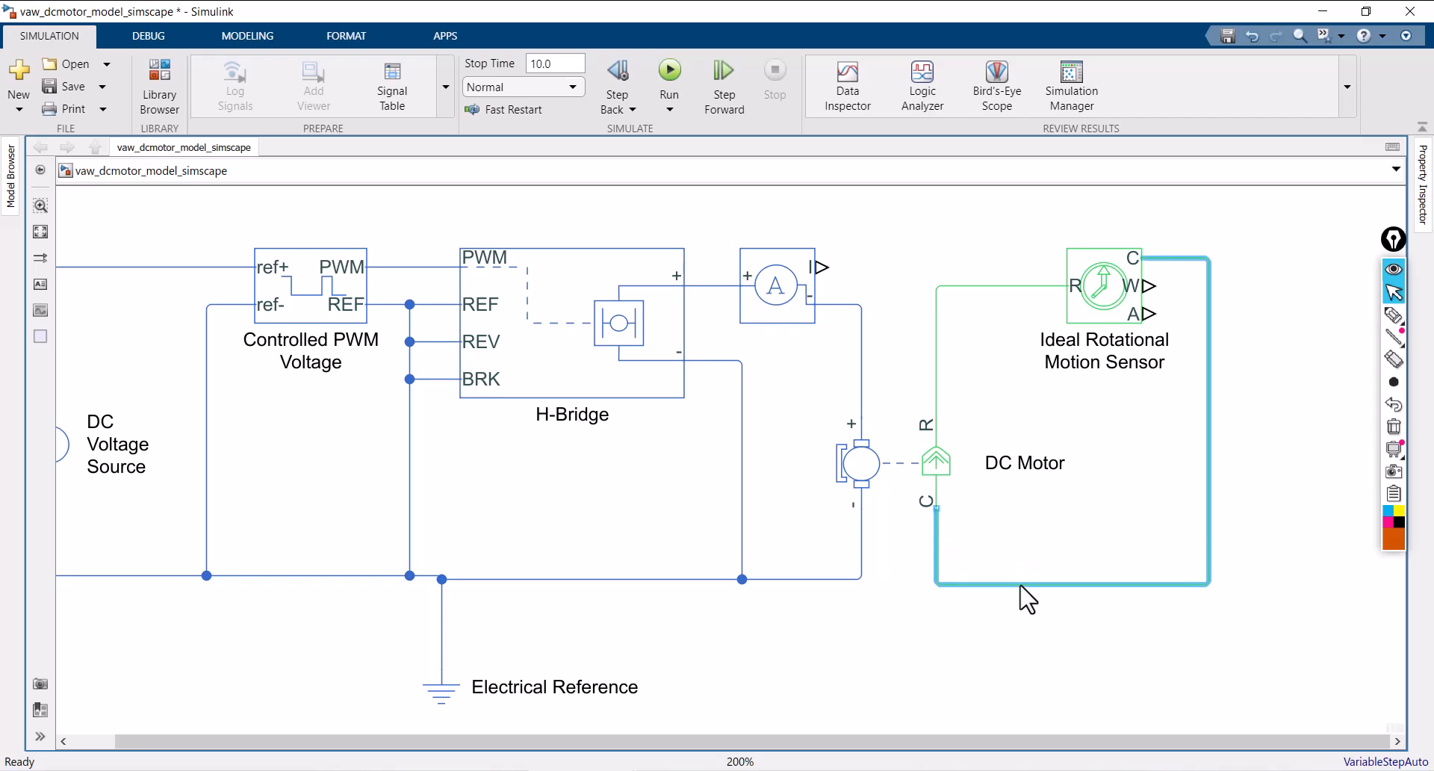
{"action": "double_click", "coordinate": [1104, 295]}
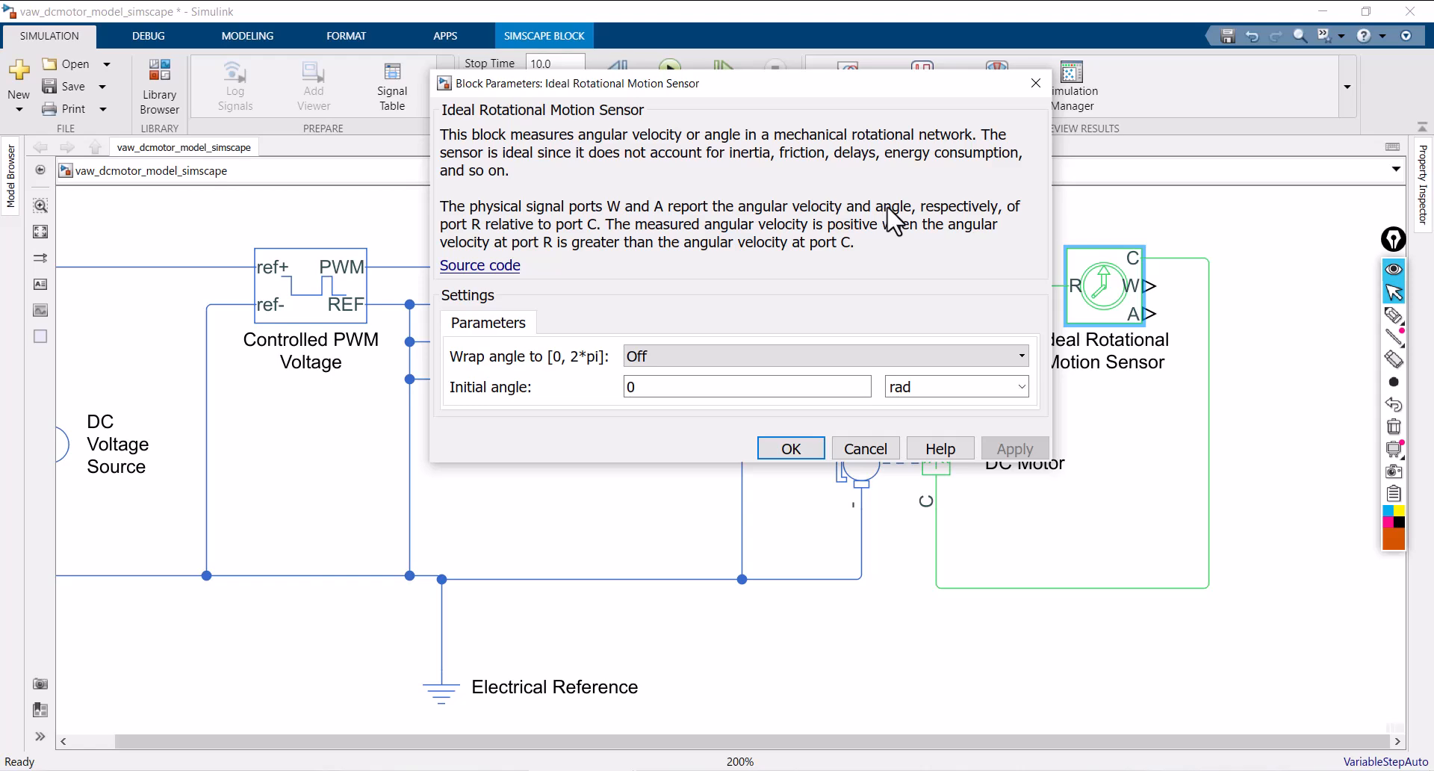
{"action": "left_click", "coordinate": [1036, 83]}
- Add a Scope from Simulink/Sinks and duplicate it, placing one near the Current Sensor output and one beside the motion sensor
{"action": "double_click", "coordinate": [1261, 262]}
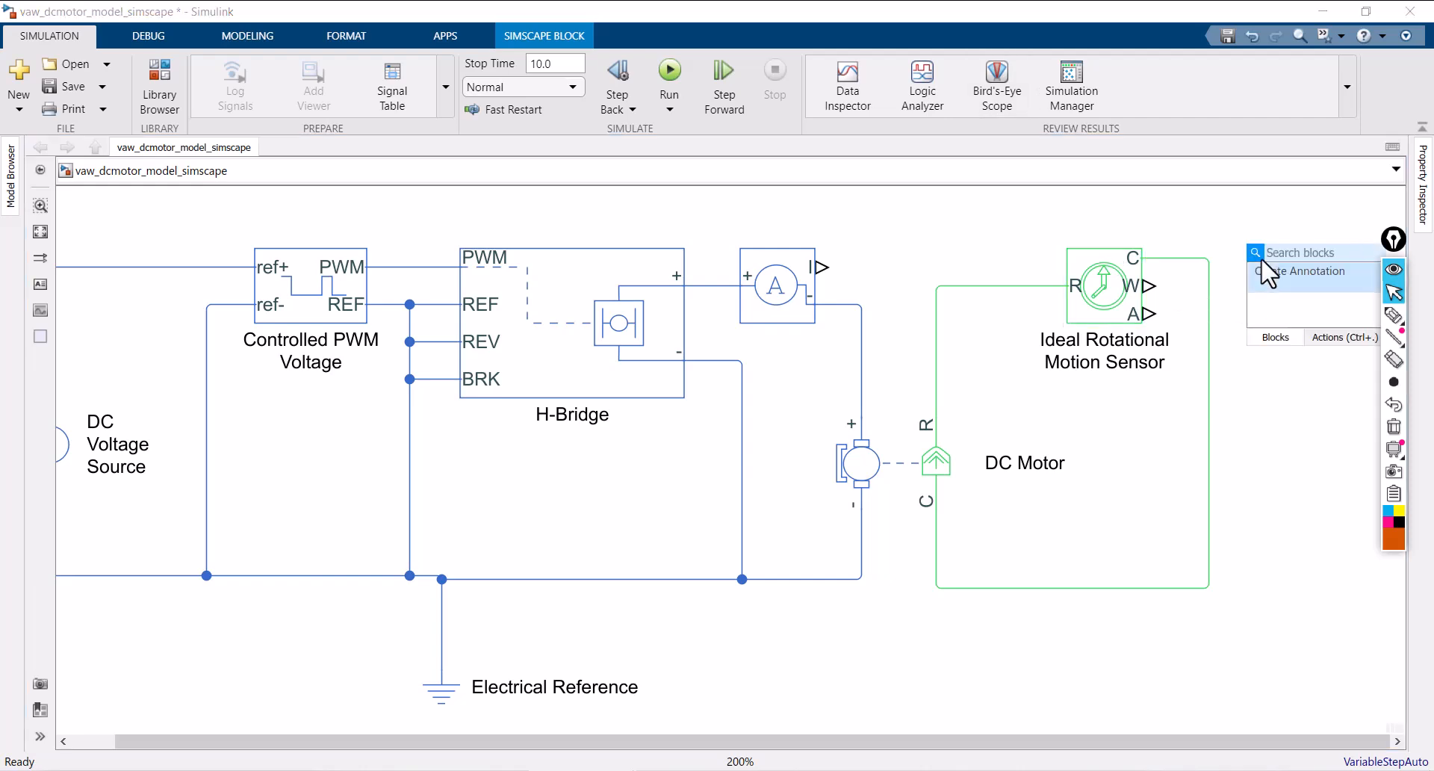
{"action": "type", "text": "scope"}
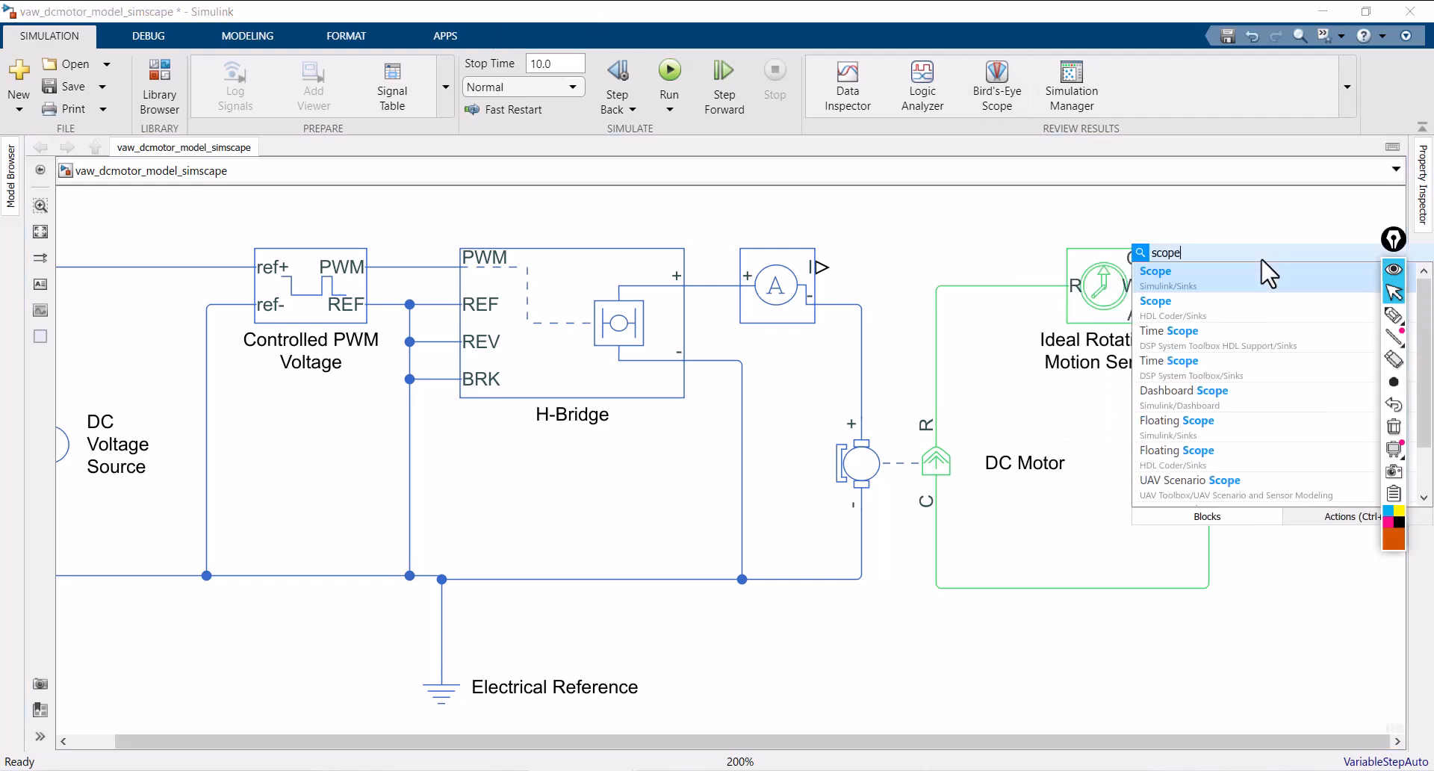
{"action": "left_click", "coordinate": [1198, 282]}
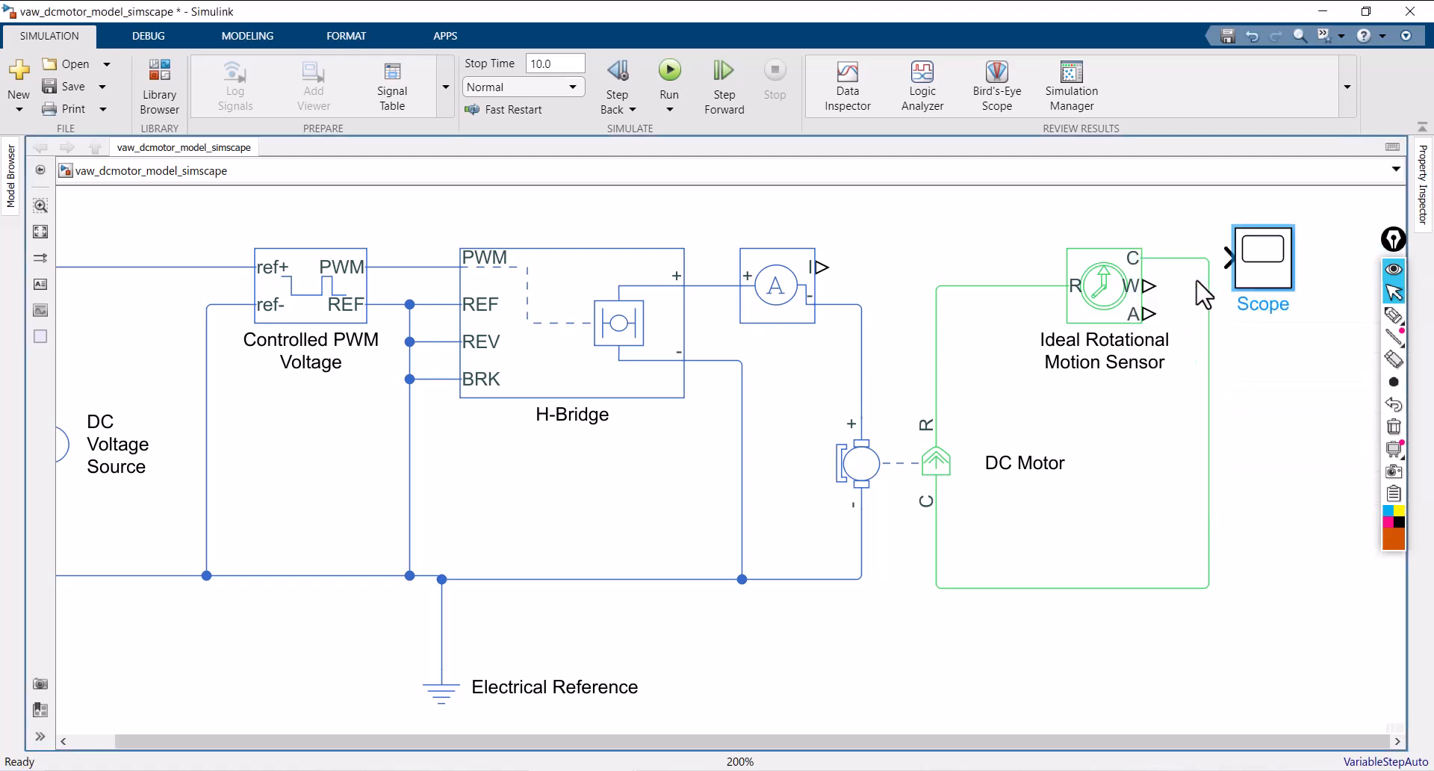
{"action": "left_click_drag", "start_coordinate": [1256, 267], "coordinate": [1314, 342]}
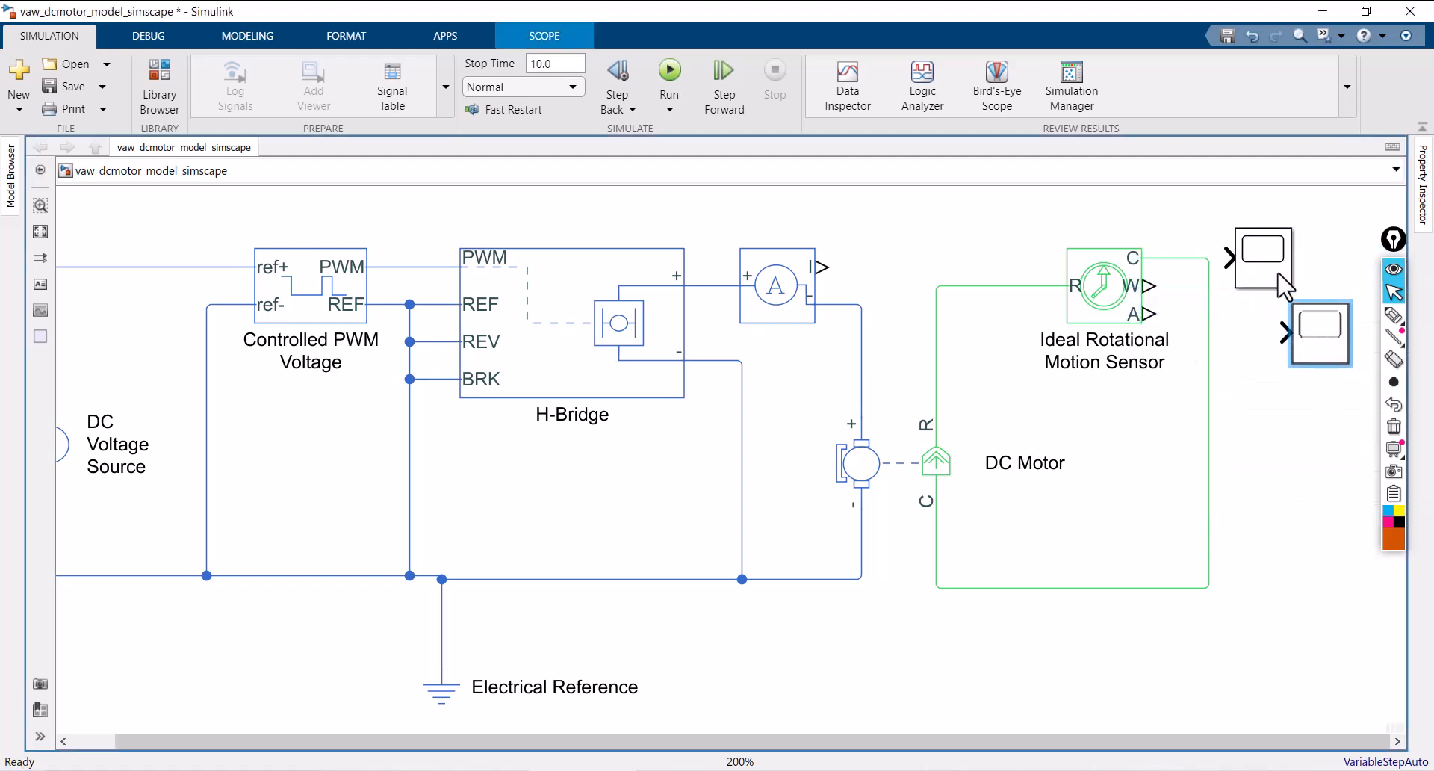
{"action": "left_click_drag", "start_coordinate": [1237, 260], "coordinate": [1015, 230]}
{"action": "left_click_drag", "start_coordinate": [1355, 366], "coordinate": [1339, 329]}
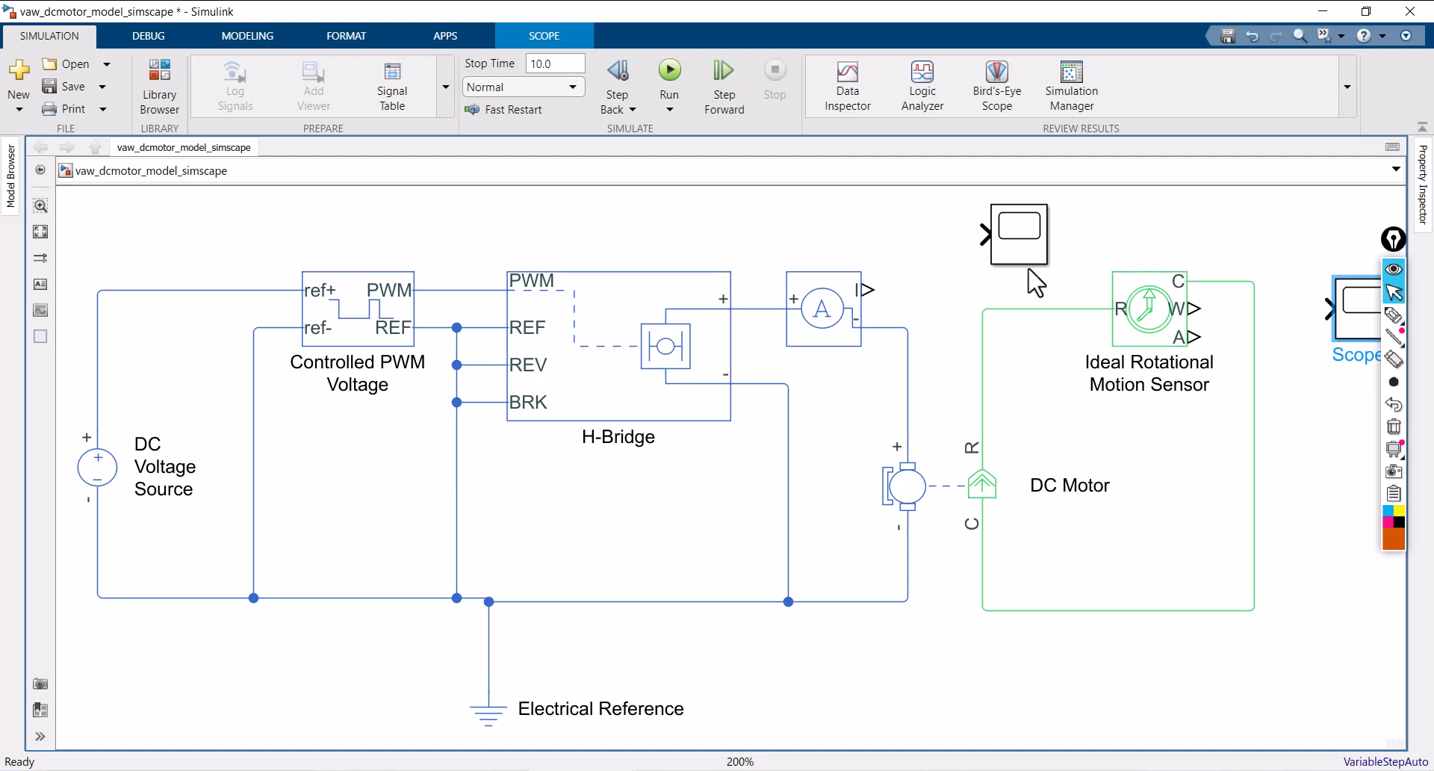
{"action": "left_click", "coordinate": [840, 329]}
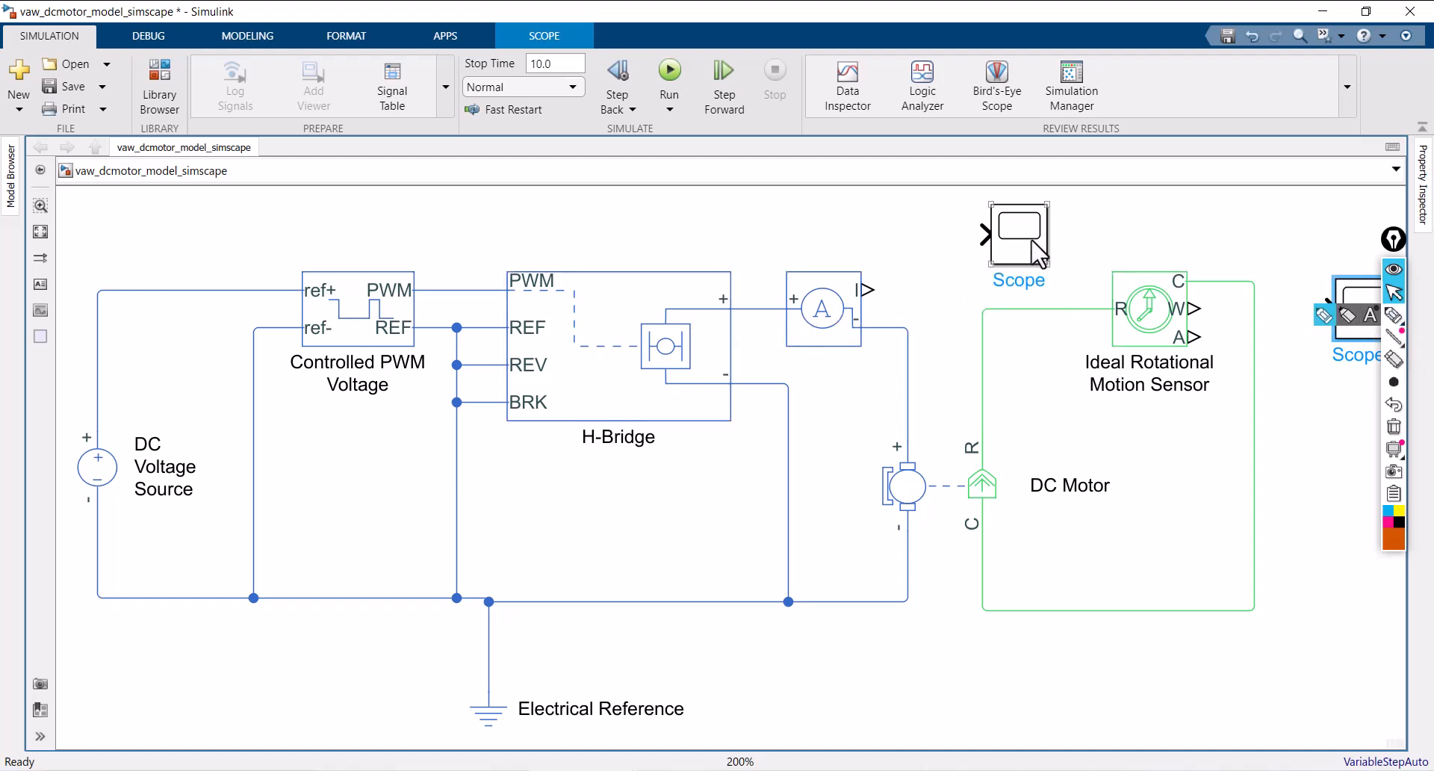
- Add a PS-Simulink Converter from Utilities and wire it between the Current Sensor's I output and the upper Scope
{"action": "double_click", "coordinate": [1102, 218]}
{"action": "type", "text": "p"}
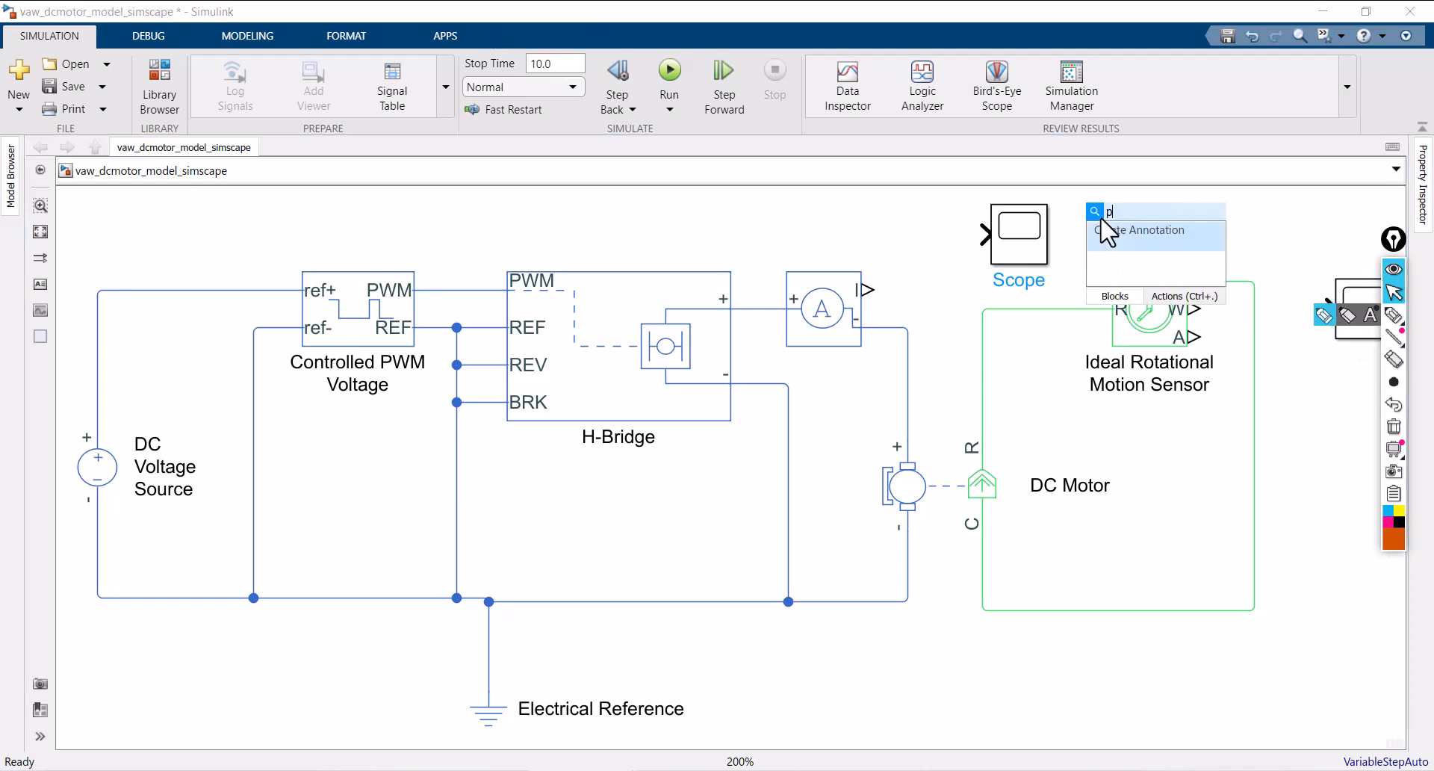
{"action": "type", "text": "s"}
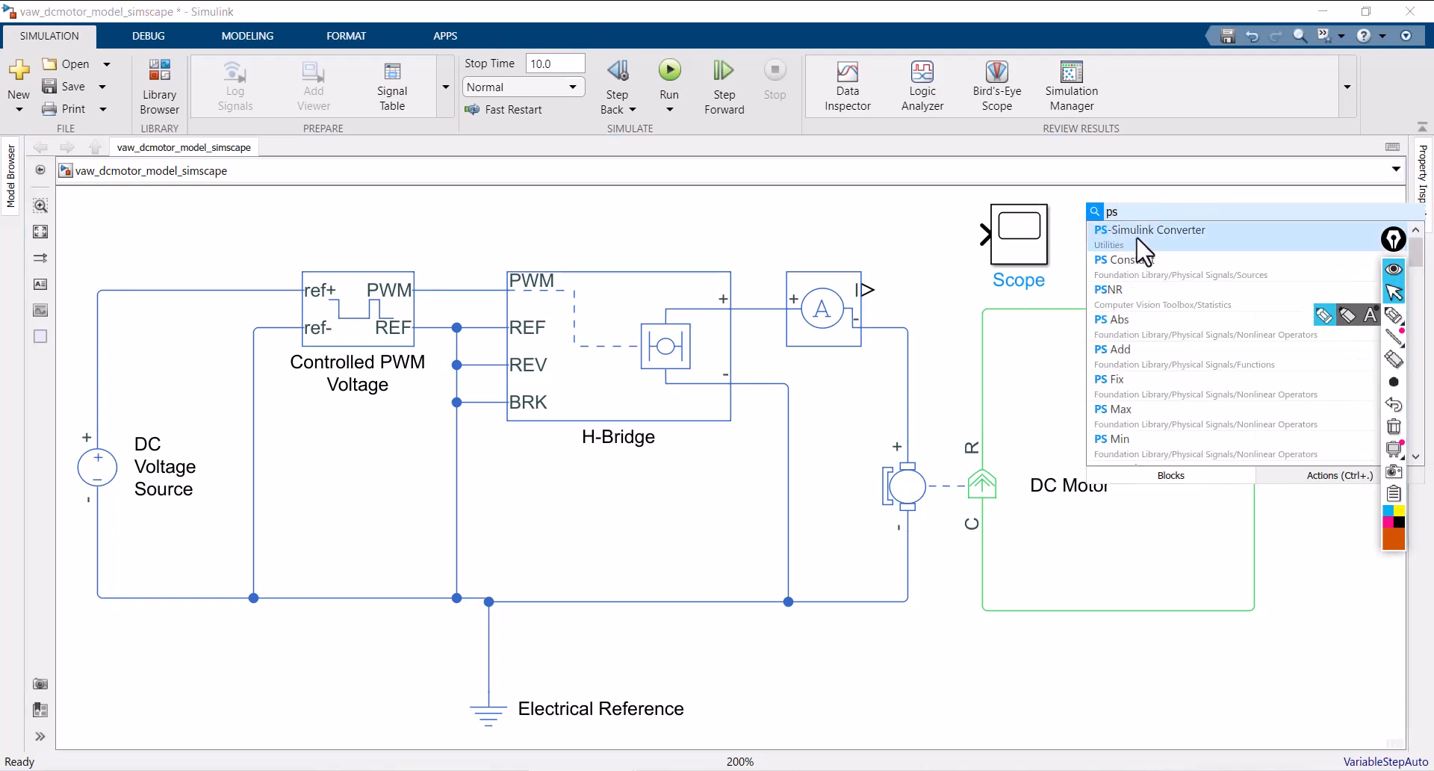
{"action": "left_click", "coordinate": [1137, 238]}
{"action": "left_click_drag", "start_coordinate": [1104, 250], "coordinate": [982, 233]}
{"action": "left_click", "coordinate": [895, 290]}
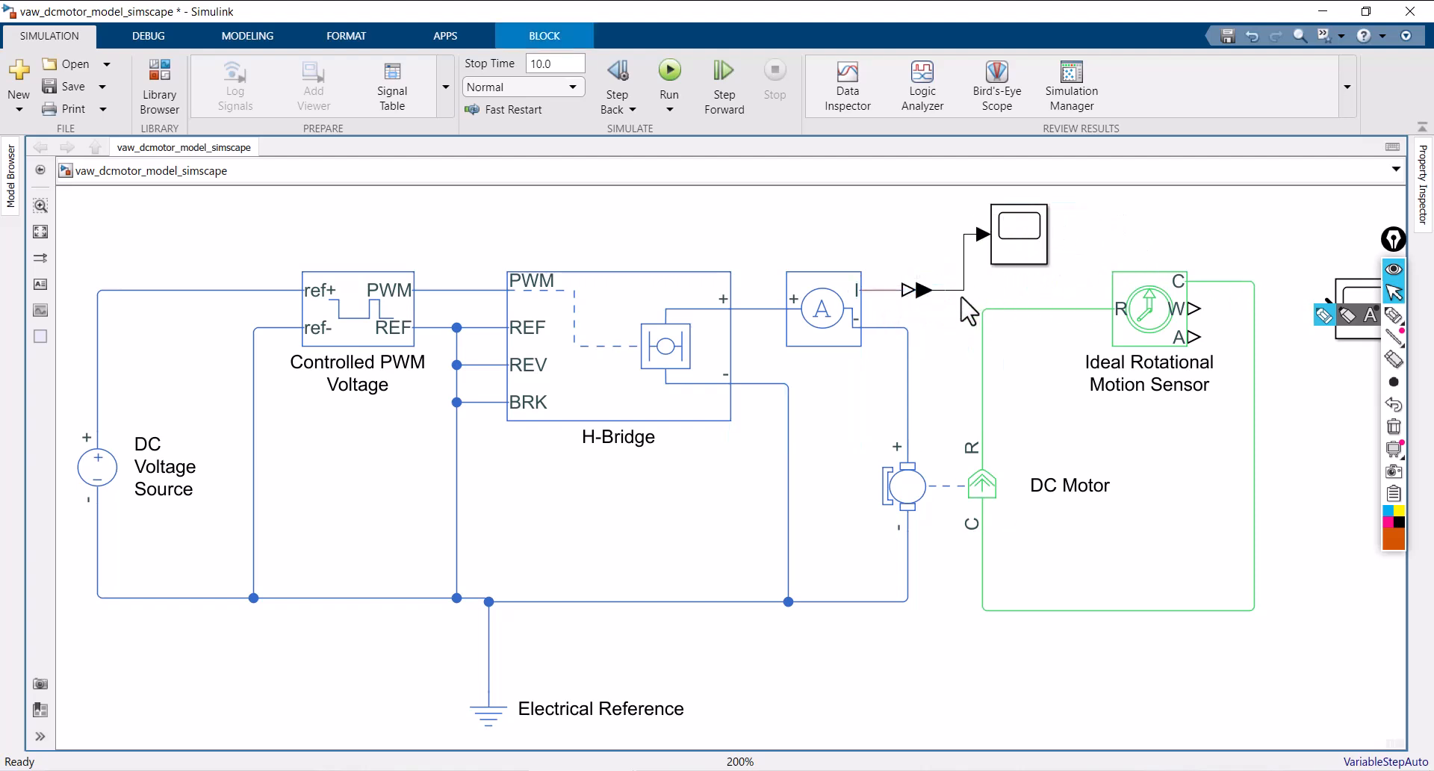
- Duplicate the PS-Simulink Converter and wire the copy between the Ideal Rotational Motion Sensor's W output and the second Scope
{"action": "left_click", "coordinate": [923, 295]}
{"action": "left_click_drag", "start_coordinate": [926, 295], "coordinate": [1308, 299]}
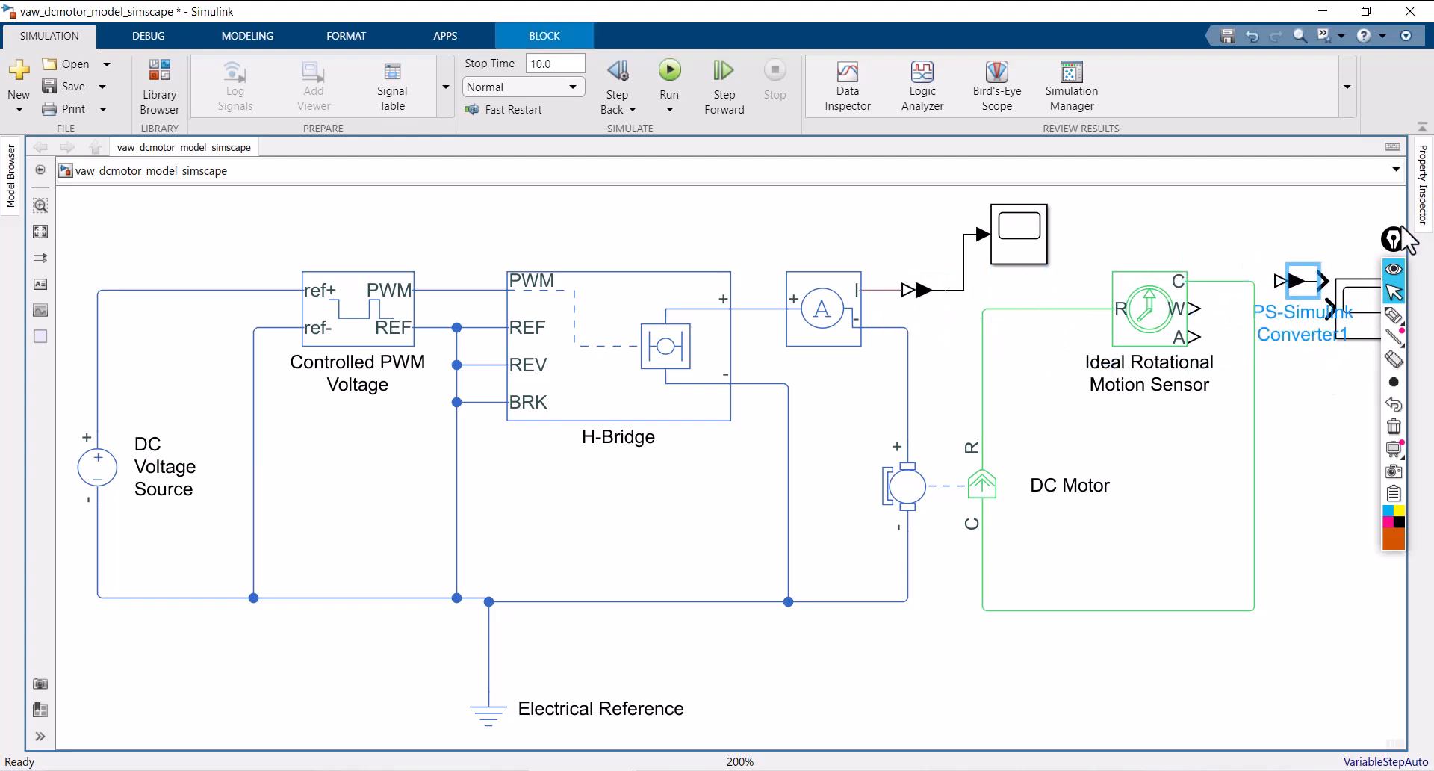
{"action": "left_click_drag", "start_coordinate": [1408, 243], "coordinate": [1427, 255]}
{"action": "left_click_drag", "start_coordinate": [1351, 314], "coordinate": [1395, 283]}
{"action": "mouse_move", "coordinate": [1176, 308]}
{"action": "left_mouse_down"}
{"action": "mouse_move", "coordinate": [1202, 314]}
{"action": "mouse_move", "coordinate": [1262, 282]}
{"action": "left_mouse_up"}
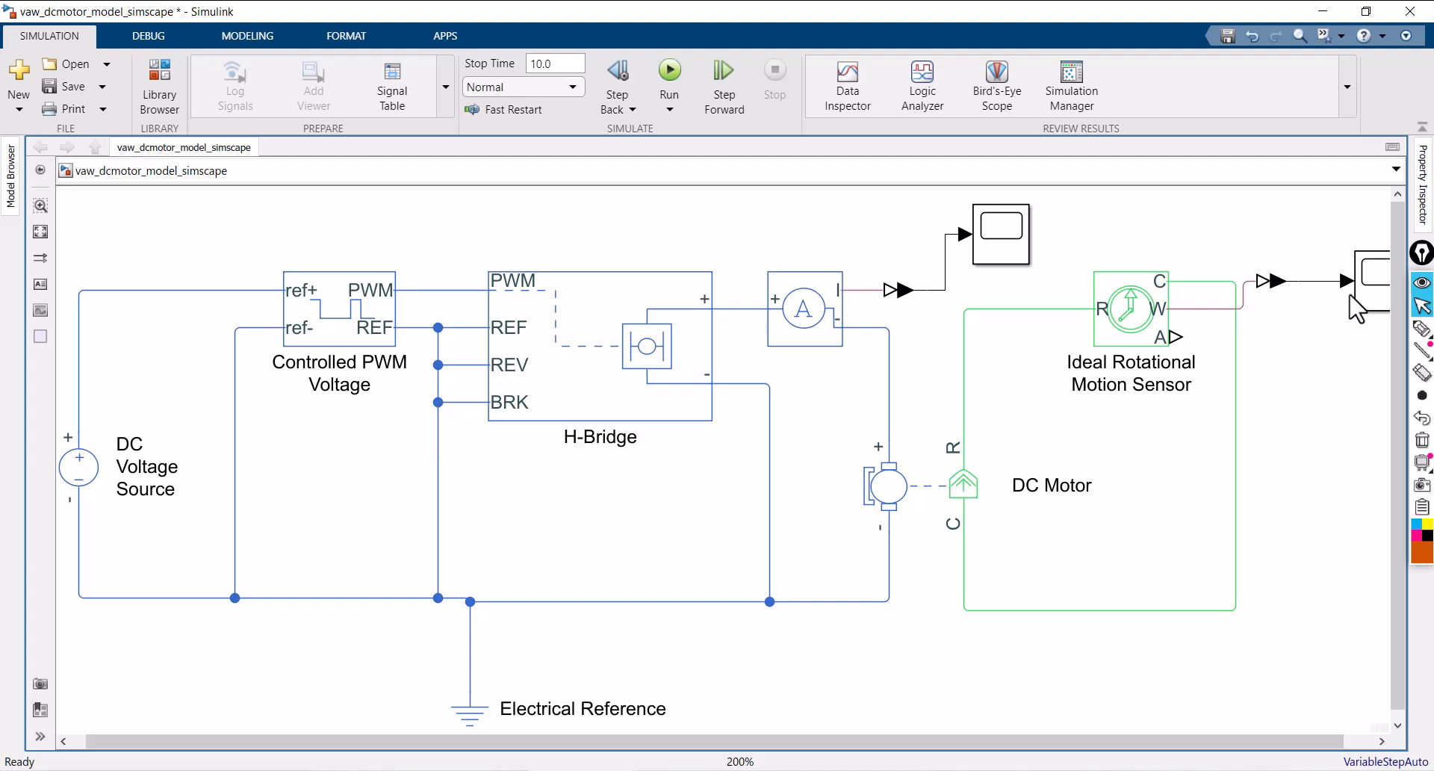
- Align the second converter and its Scope with the motion sensor's W port and move that Scope closer to the converter
{"action": "left_click_drag", "start_coordinate": [1265, 244], "coordinate": [1369, 336]}
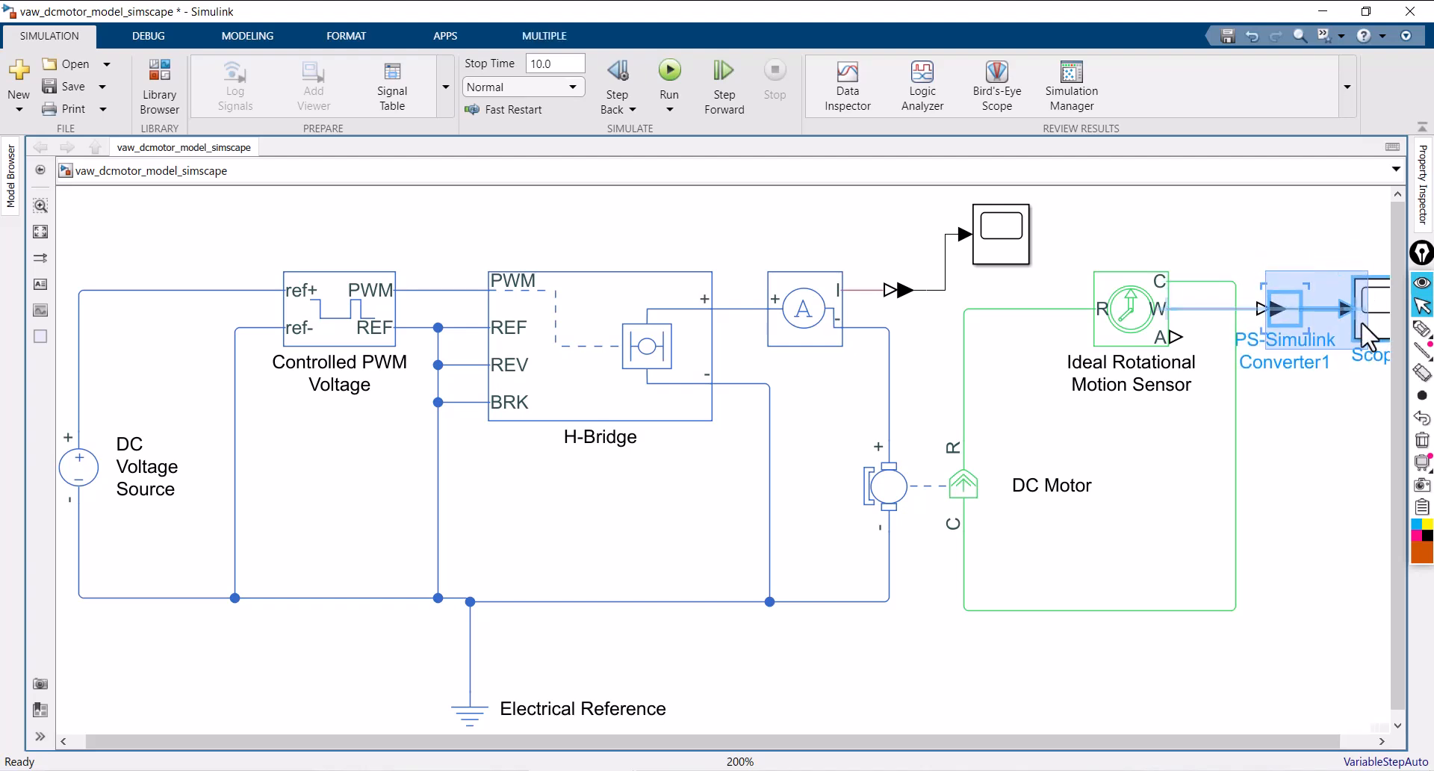
{"action": "left_click", "coordinate": [1297, 230]}
{"action": "key", "text": "space"}
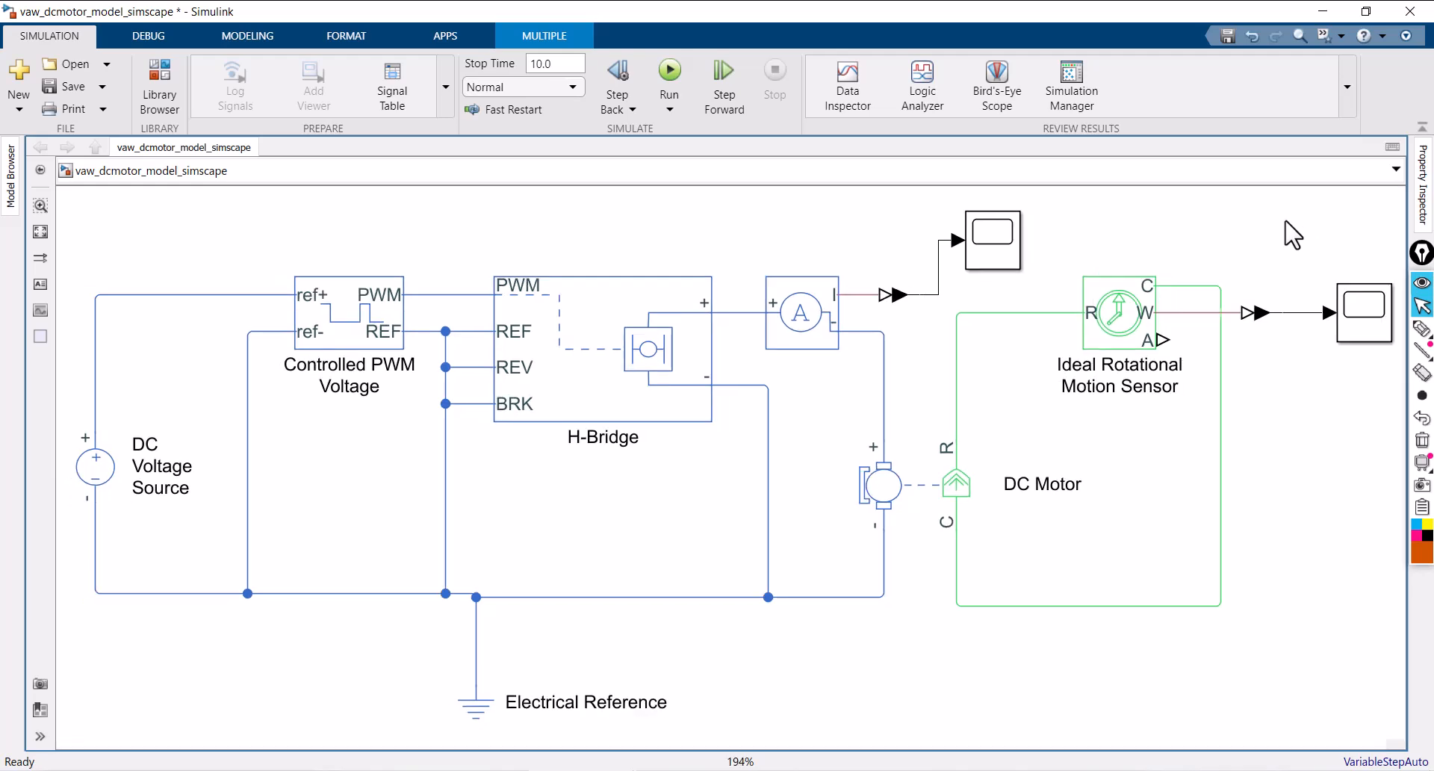
{"action": "left_click_drag", "start_coordinate": [1364, 310], "coordinate": [1337, 312]}
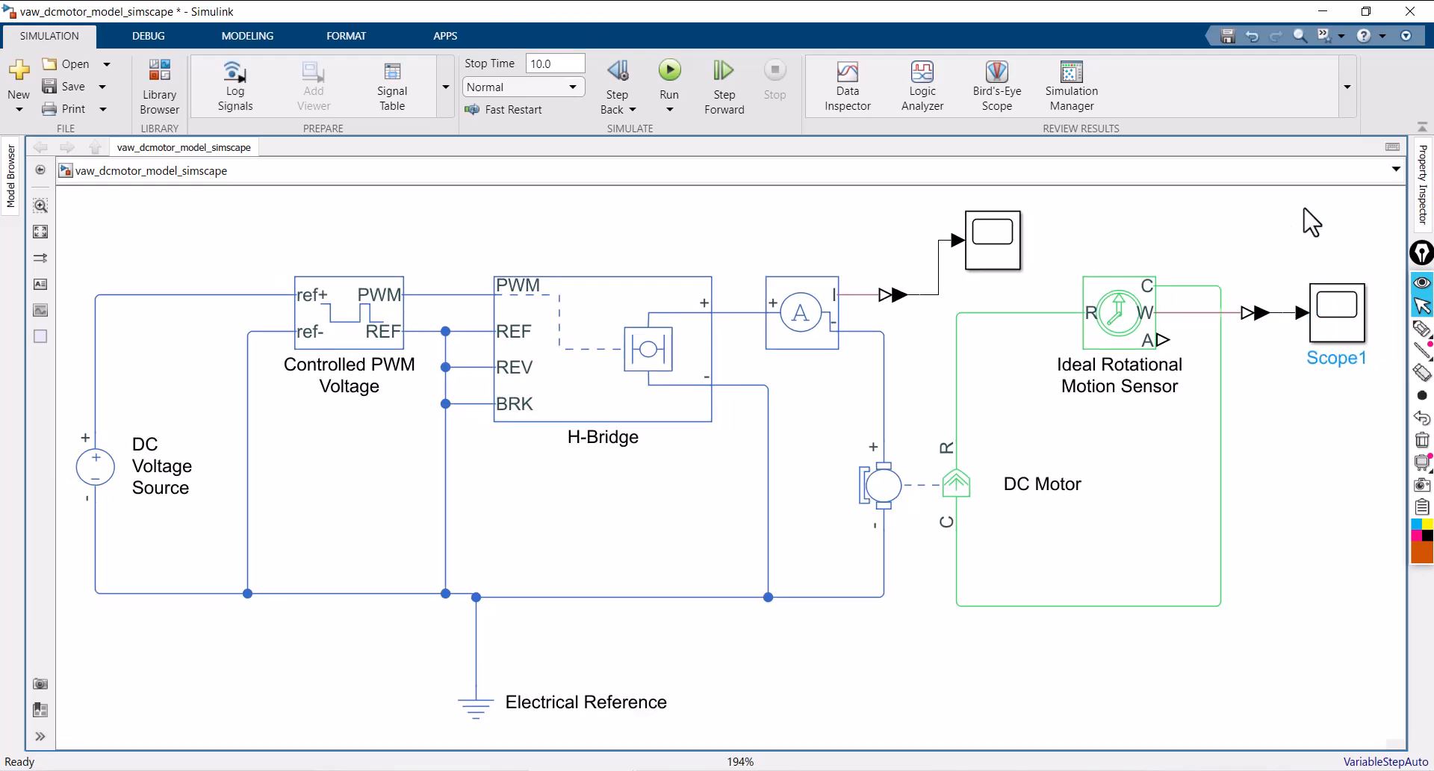
{"action": "key", "text": "space"}
- Add a Solver Configuration block from Utilities below the circuit, to the left of the Electrical Reference
{"action": "double_click", "coordinate": [381, 636]}
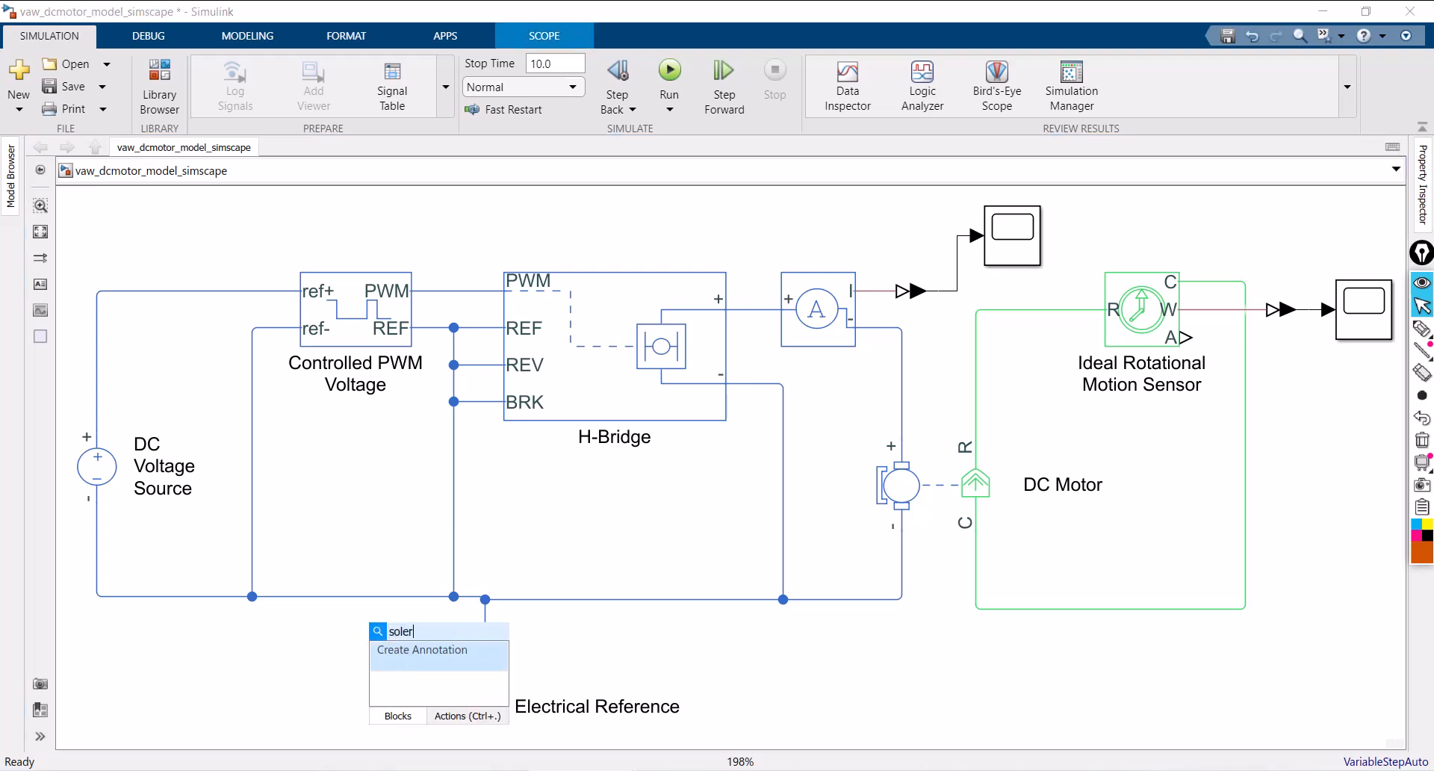
{"action": "type", "text": "soler"}
{"action": "key", "text": "BackSpace"}
{"action": "key", "text": "BackSpace"}
{"action": "key", "text": "BackSpace"}
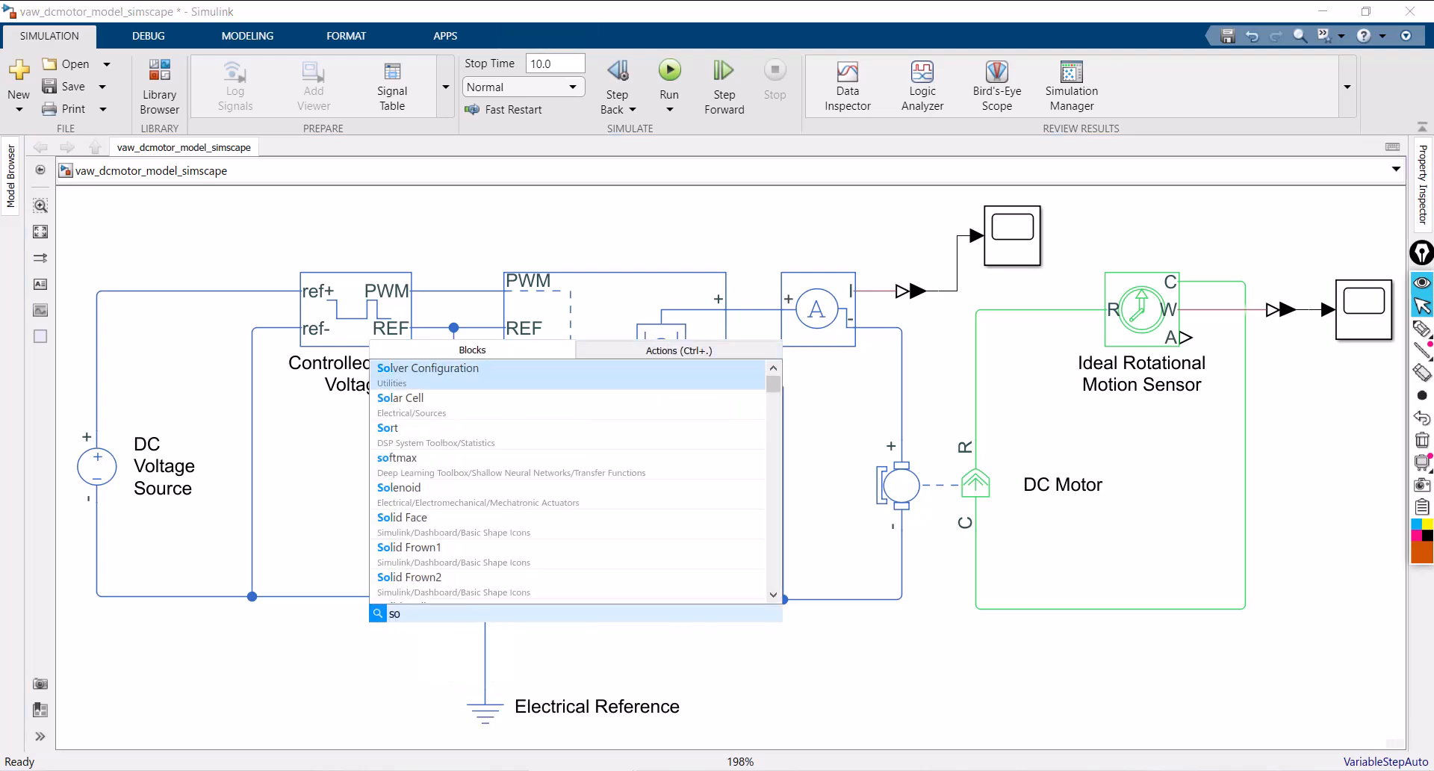
{"action": "type", "text": "lver"}
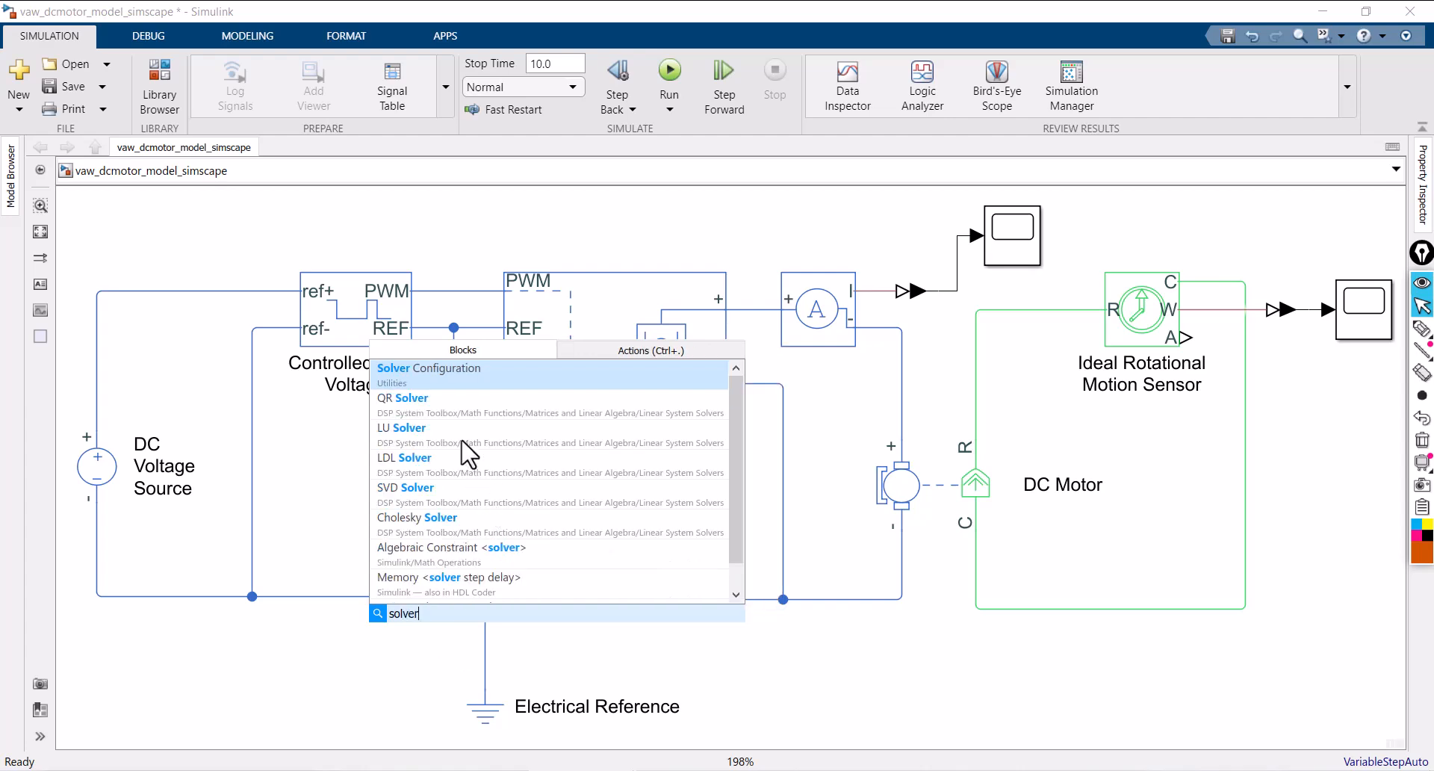
{"action": "left_click", "coordinate": [452, 371]}
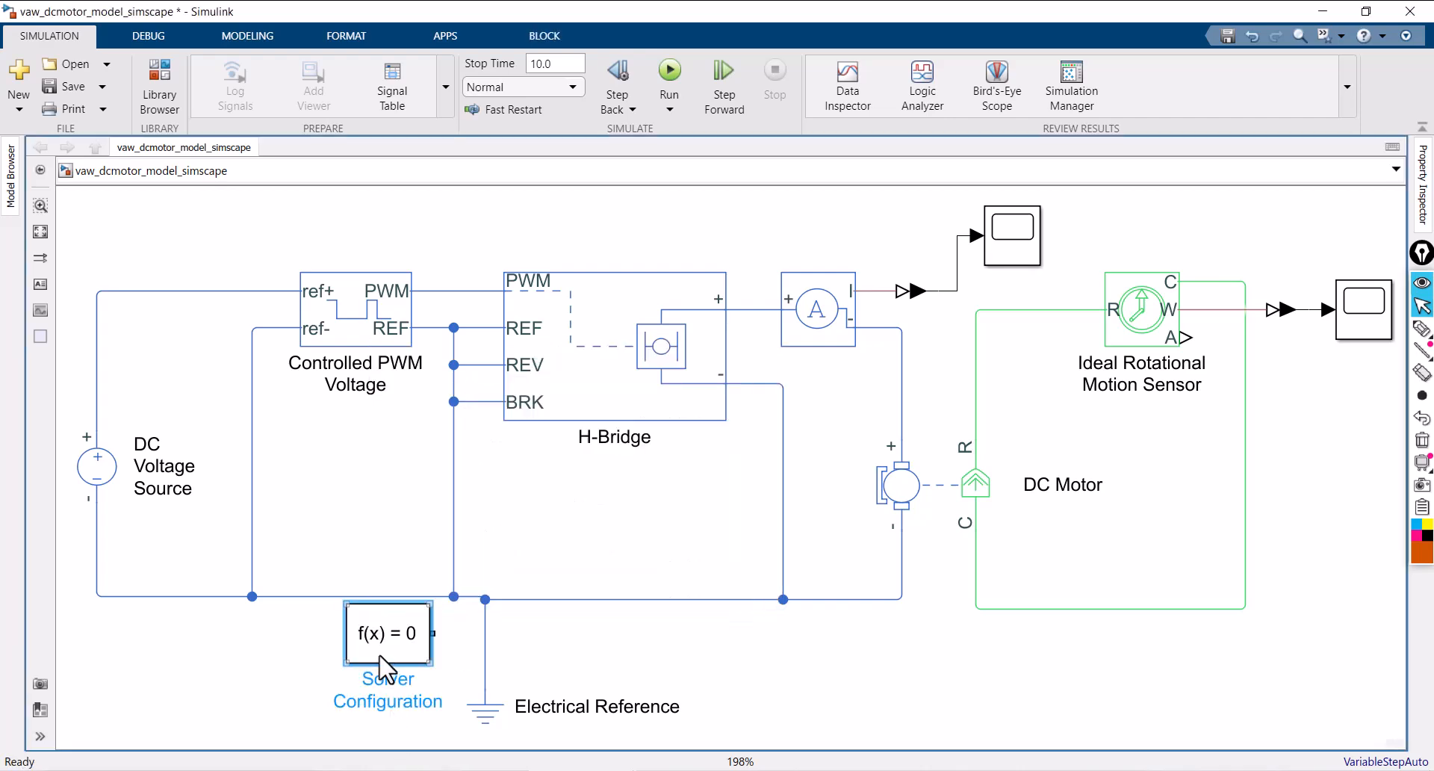
{"action": "left_click_drag", "start_coordinate": [383, 632], "coordinate": [337, 659]}
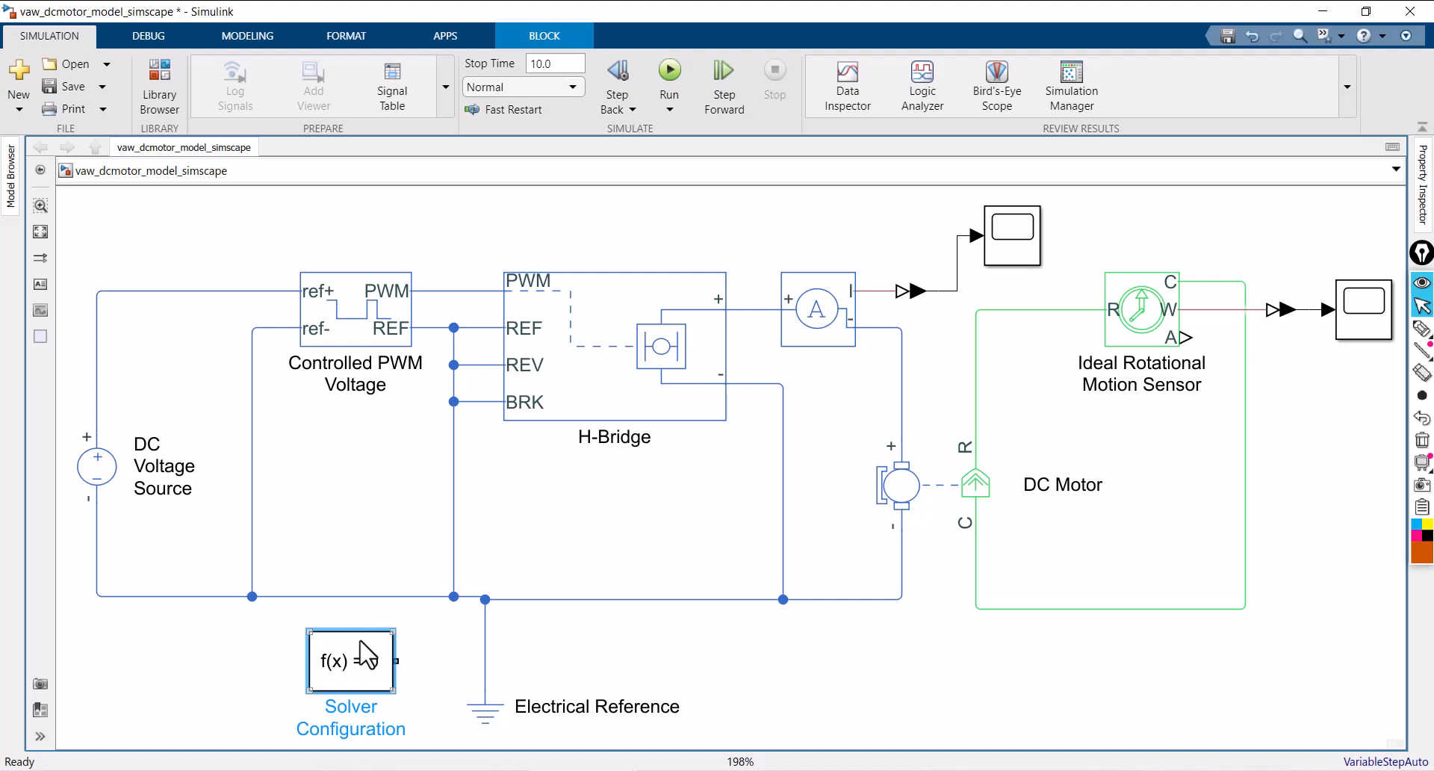
- Connect the Solver Configuration port to the Electrical Reference line and save the model
{"action": "left_click", "coordinate": [375, 612]}
{"action": "left_click_drag", "start_coordinate": [405, 662], "coordinate": [485, 660]}
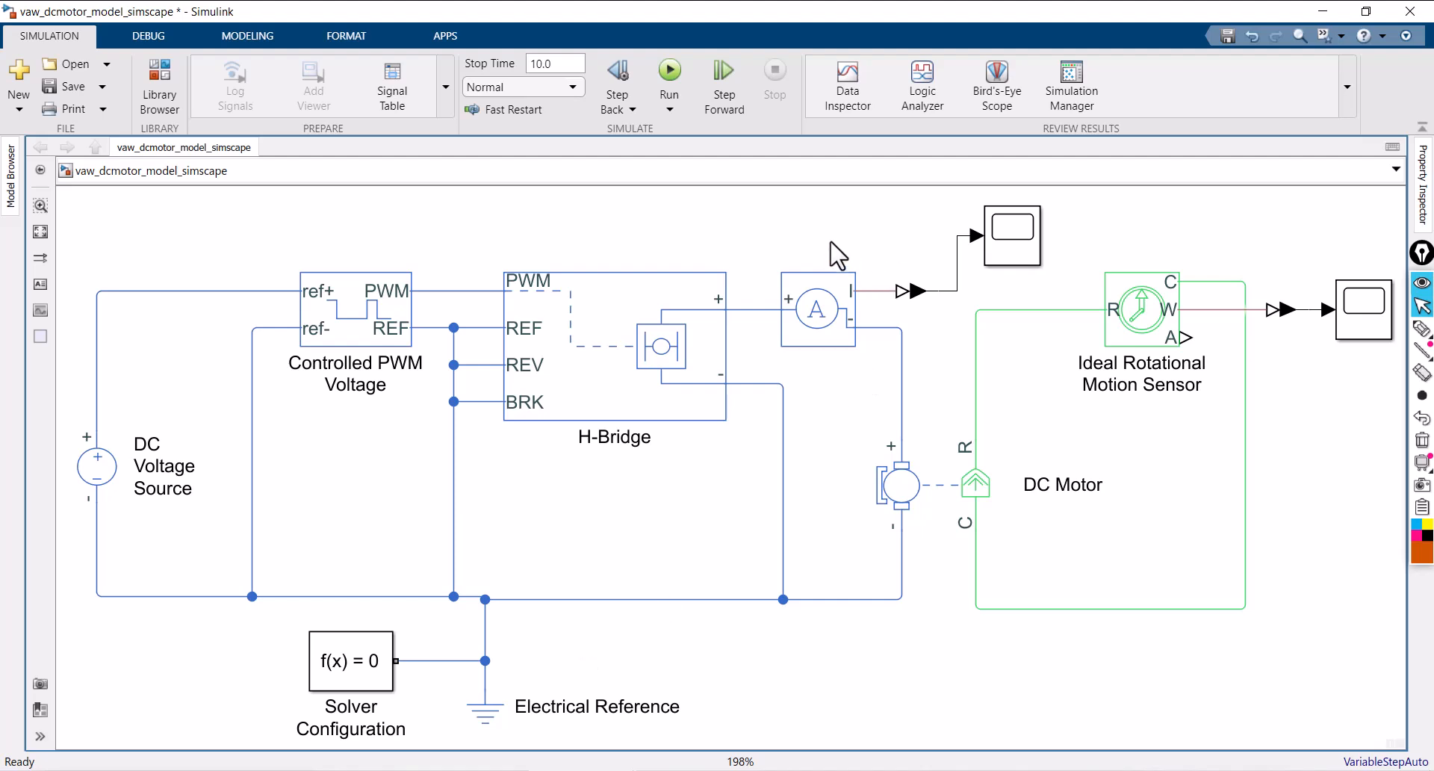
{"action": "scroll", "coordinate": [835, 230], "scroll_direction": "down", "scroll_amount": 1}
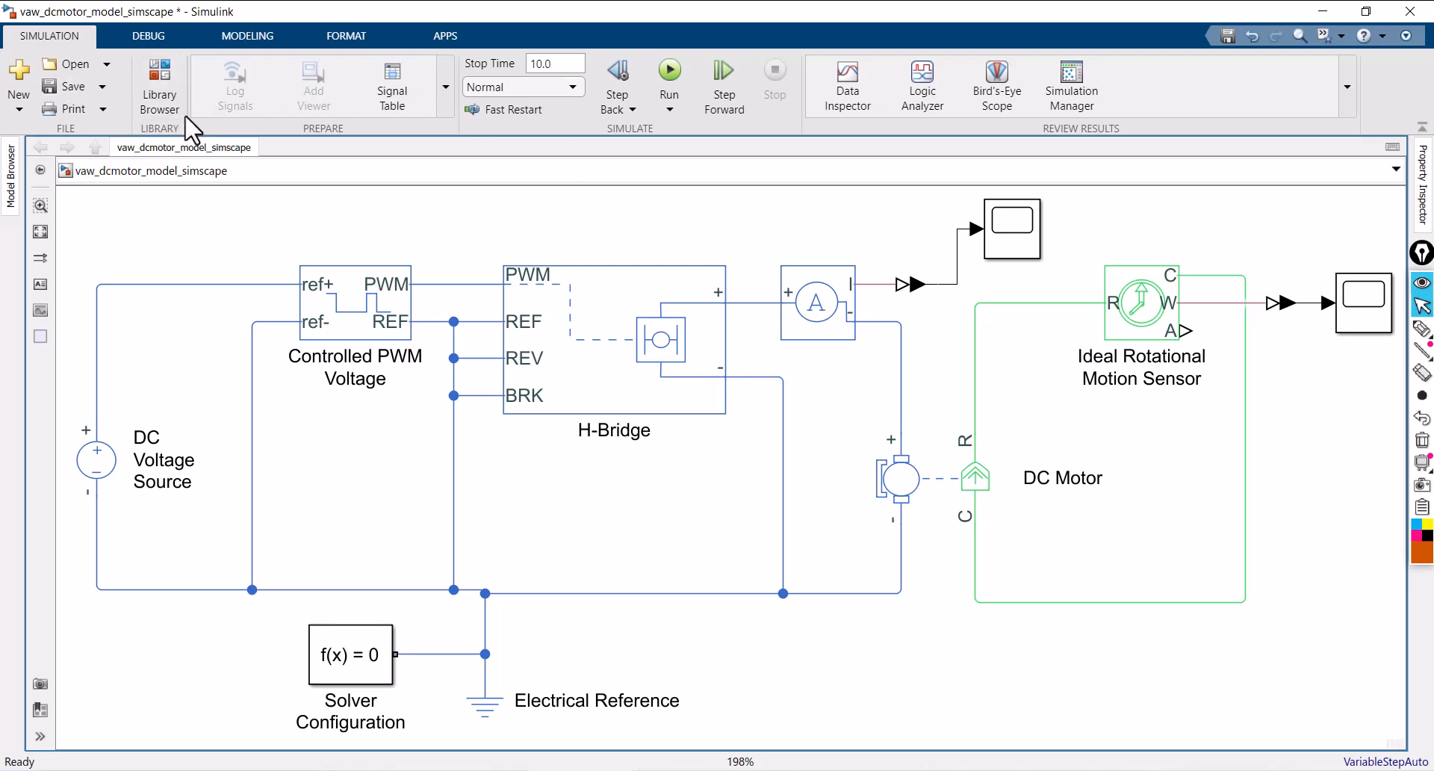
{"action": "left_click", "coordinate": [71, 88]}
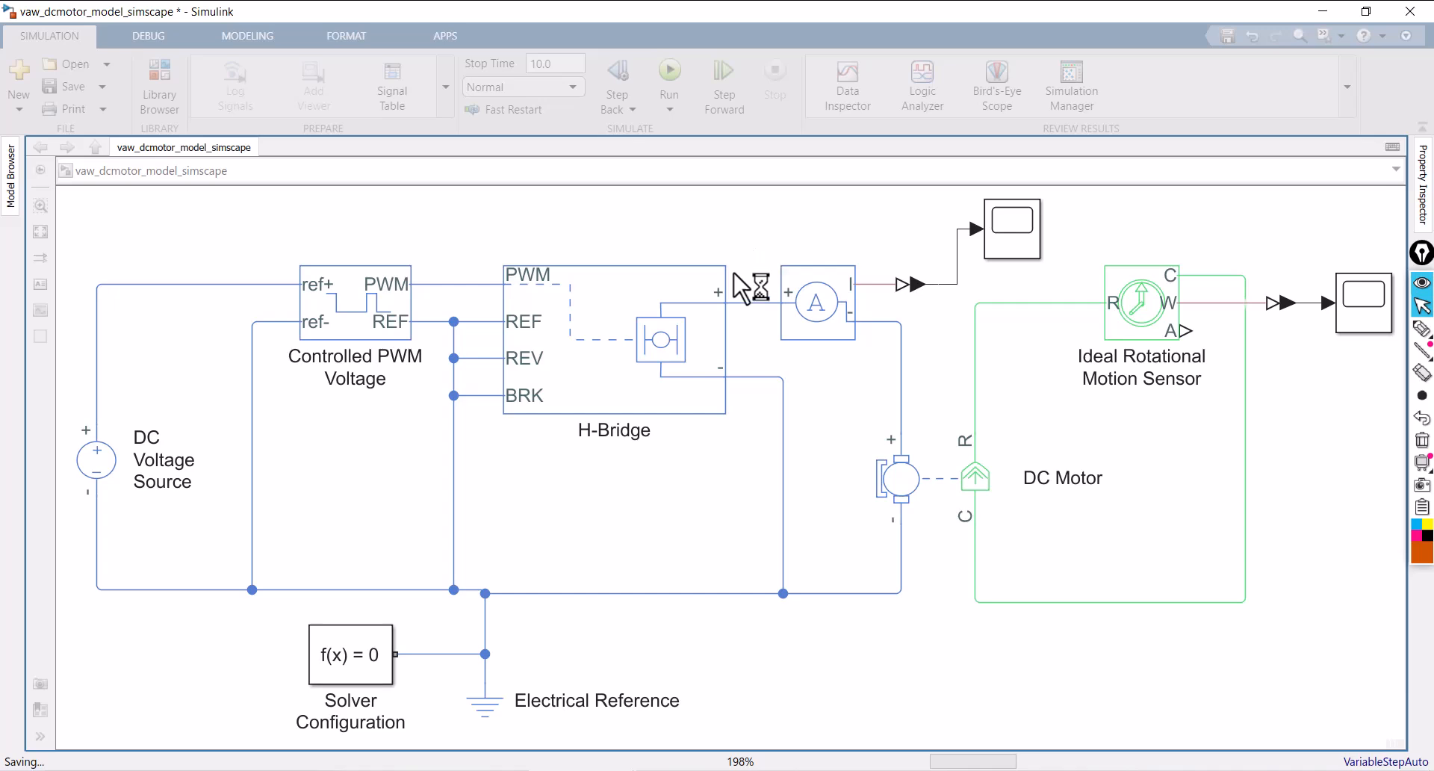
{"action": "left_click", "coordinate": [1422, 328]}
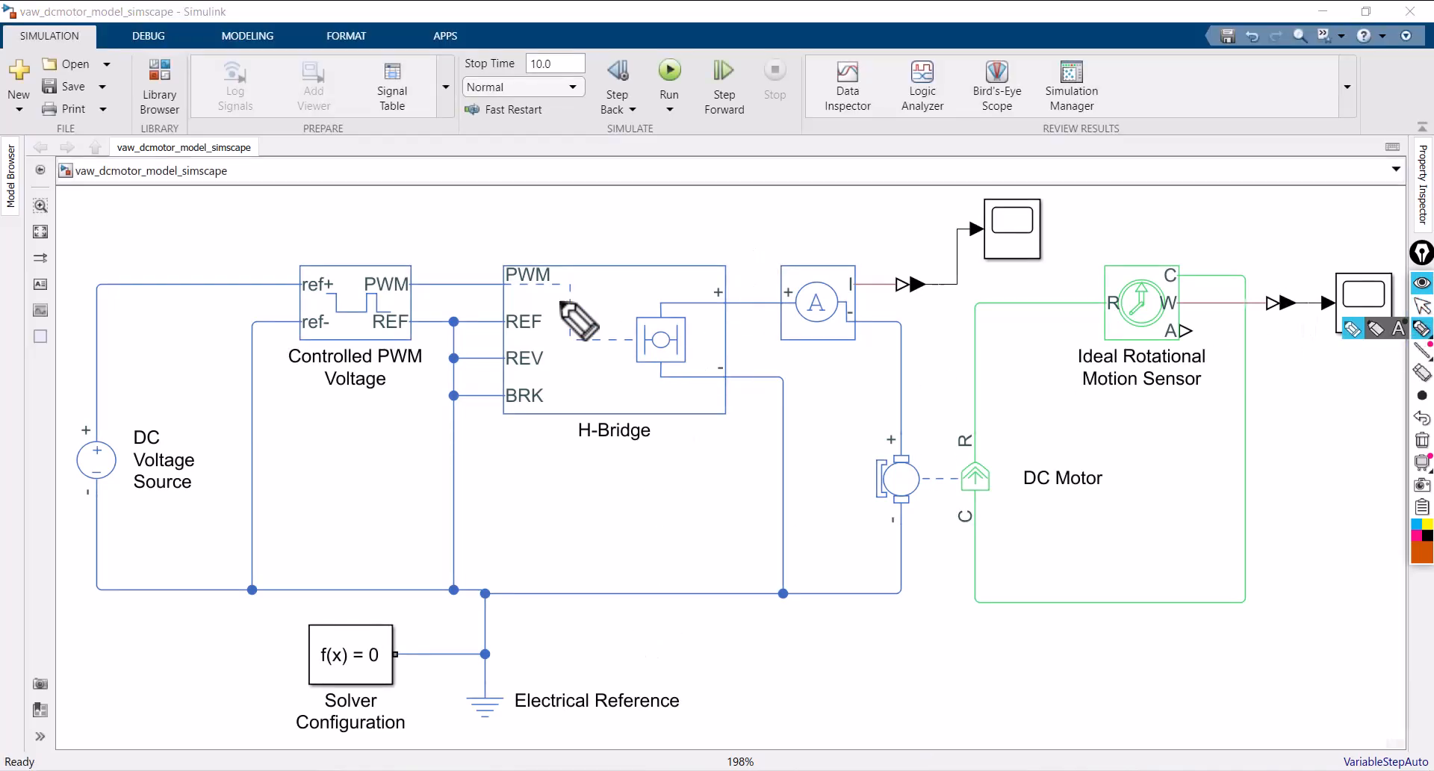
{"action": "mouse_move", "coordinate": [457, 250]}
{"action": "left_mouse_down"}
{"action": "mouse_move", "coordinate": [900, 344]}
{"action": "mouse_move", "coordinate": [785, 613]}
{"action": "left_mouse_up"}
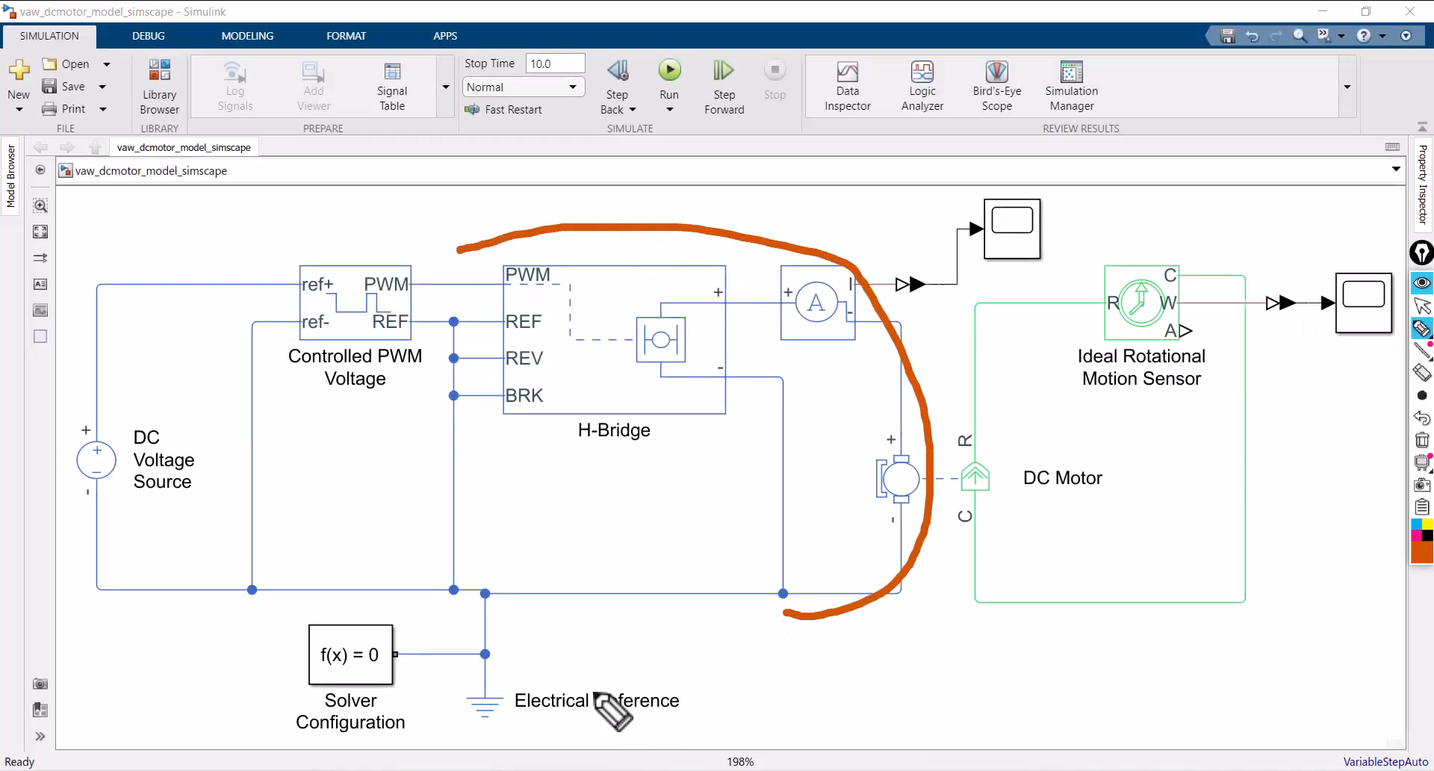
{"action": "left_click_drag", "start_coordinate": [597, 696], "coordinate": [583, 721]}
{"action": "mouse_move", "coordinate": [876, 457]}
{"action": "left_mouse_down"}
{"action": "mouse_move", "coordinate": [956, 415]}
{"action": "mouse_move", "coordinate": [890, 528]}
{"action": "mouse_move", "coordinate": [877, 448]}
{"action": "left_mouse_up"}
{"action": "left_click", "coordinate": [1422, 439]}
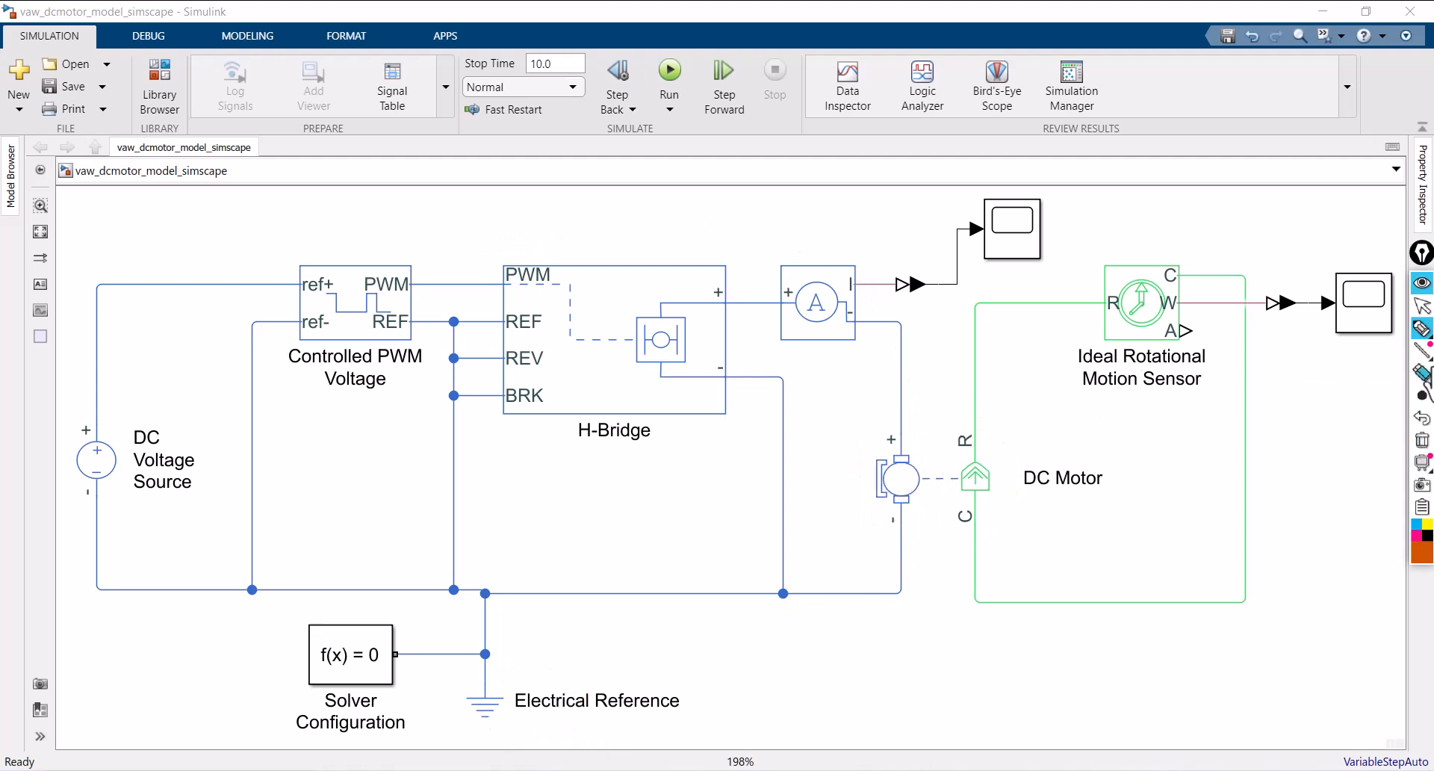
{"action": "left_click", "coordinate": [1422, 305]}
- Add a Mechanical Rotational Reference from Foundation Library/Mechanical/Rotational Elements and attach it to the DC Motor's lower C line
{"action": "double_click", "coordinate": [1295, 523]}
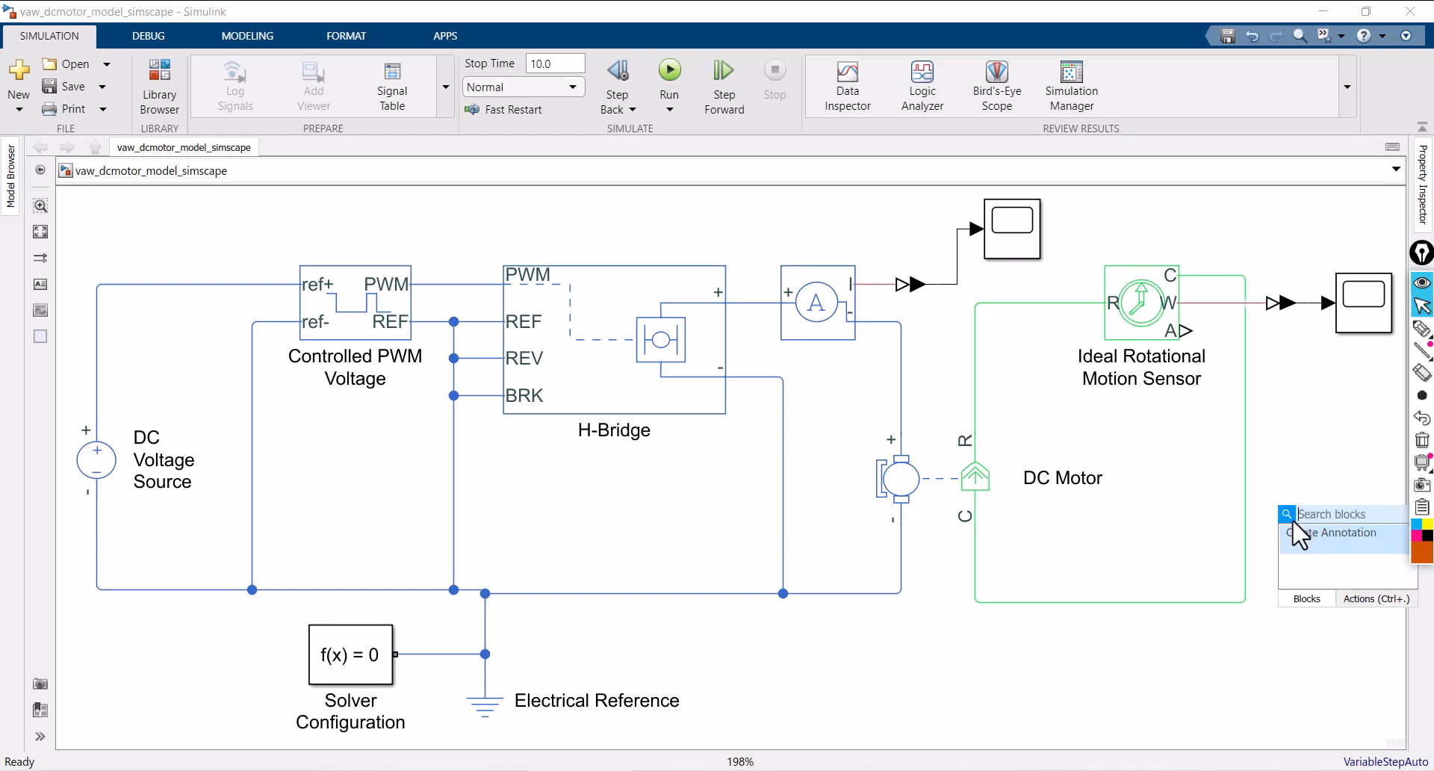
{"action": "type", "text": "mec"}
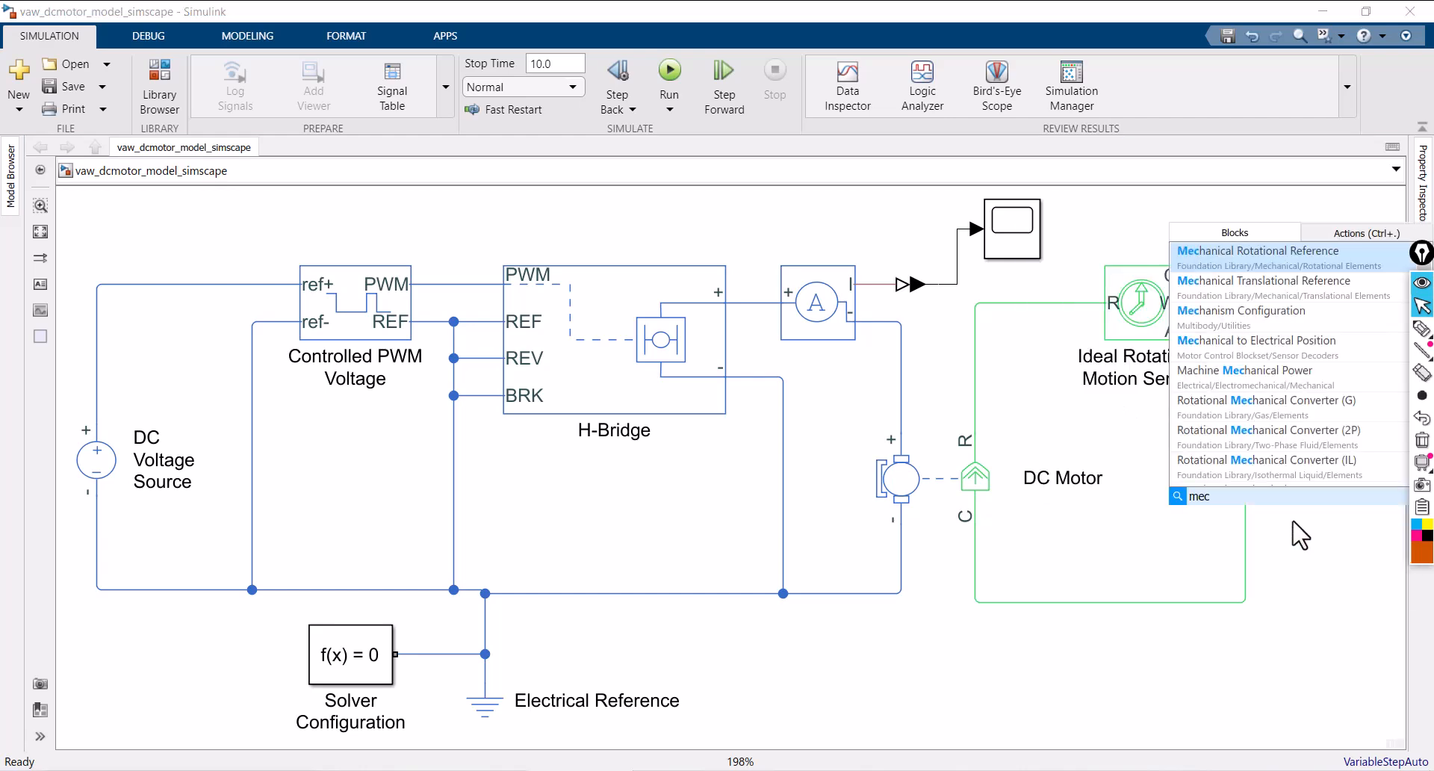
{"action": "left_click", "coordinate": [1225, 254]}
{"action": "mouse_move", "coordinate": [1290, 519]}
{"action": "left_mouse_down"}
{"action": "mouse_move", "coordinate": [1127, 653]}
{"action": "mouse_move", "coordinate": [1122, 602]}
{"action": "left_mouse_up"}
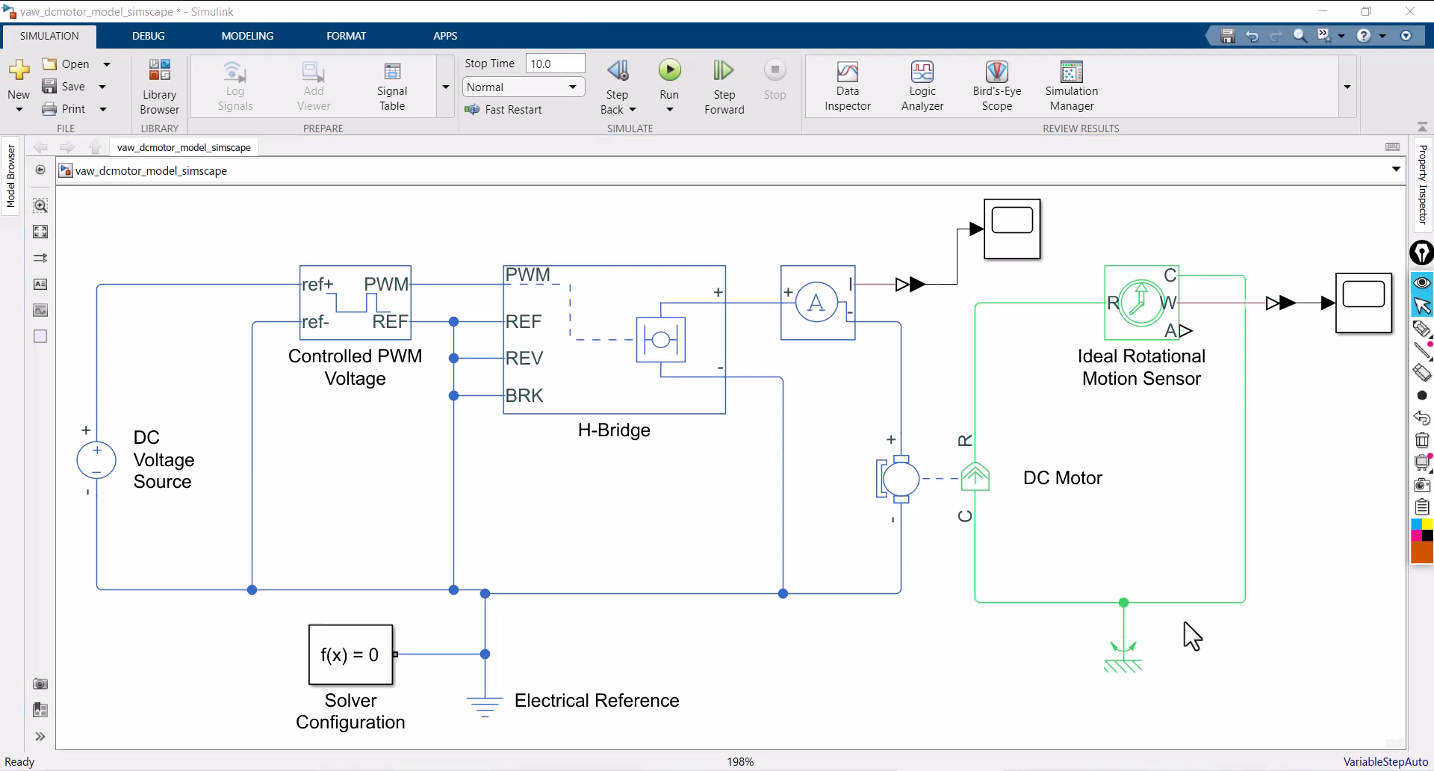
- Show the block name of the Mechanical Rotational Reference
{"action": "left_click", "coordinate": [1126, 655]}
{"action": "left_click", "coordinate": [1126, 655]}
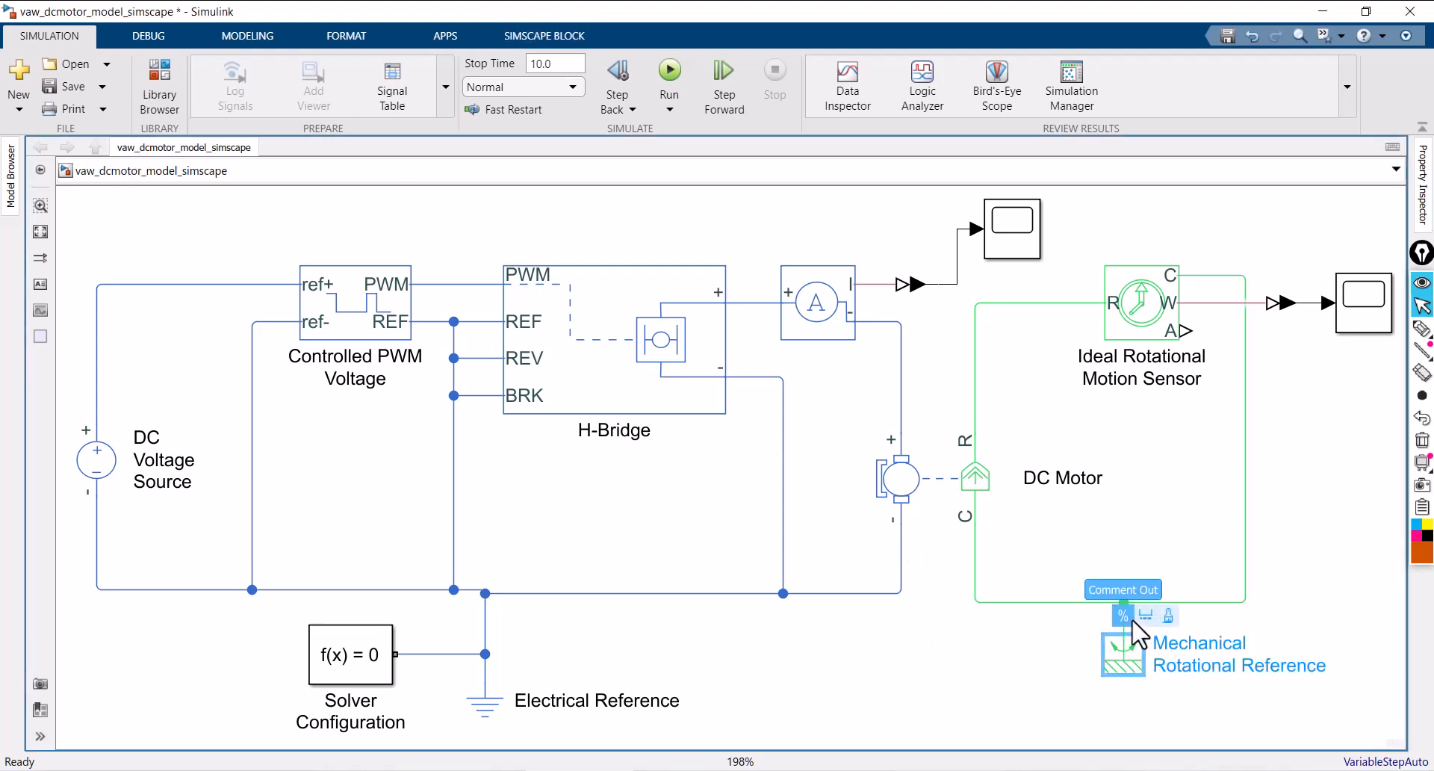
{"action": "left_click", "coordinate": [1147, 616]}
{"action": "left_click", "coordinate": [1281, 559]}
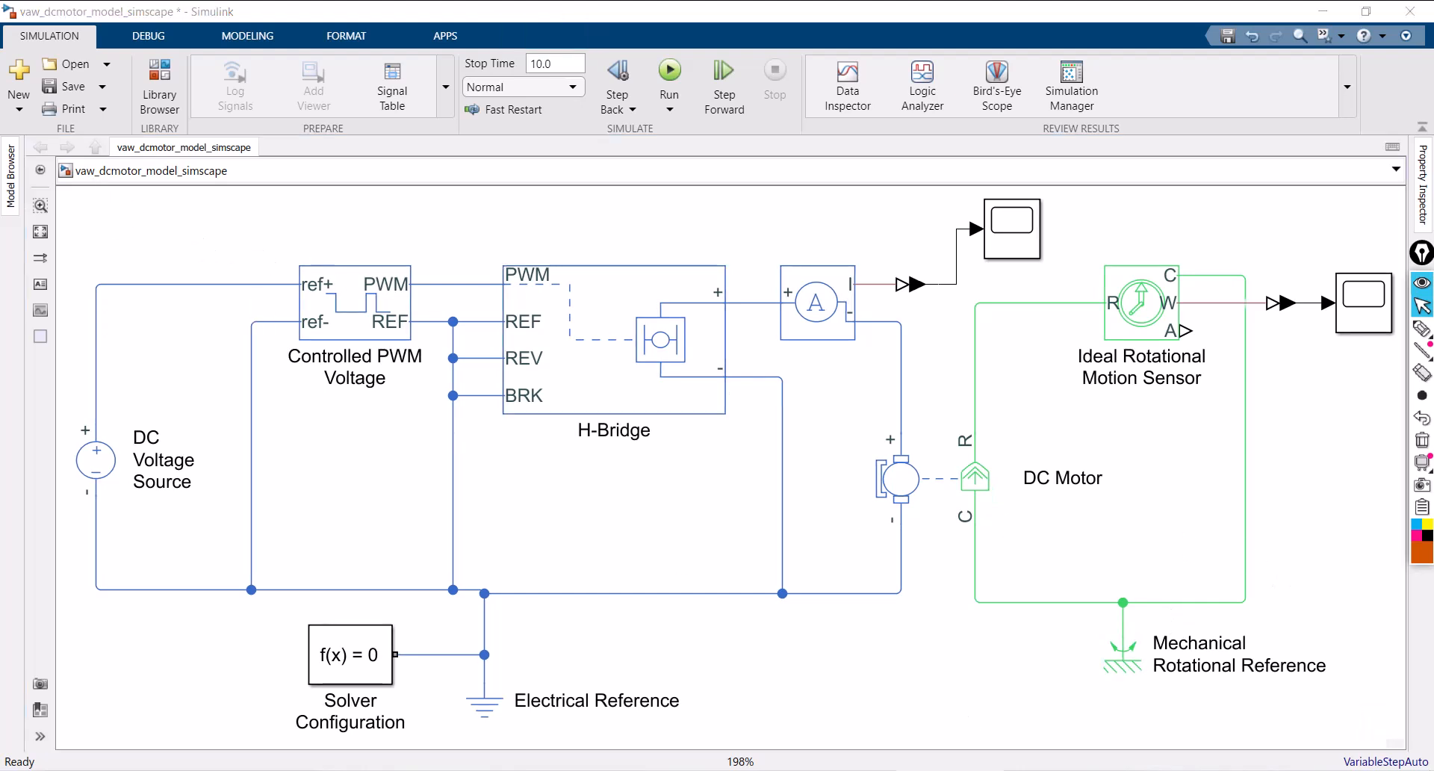
{"action": "left_click", "coordinate": [1352, 532]}
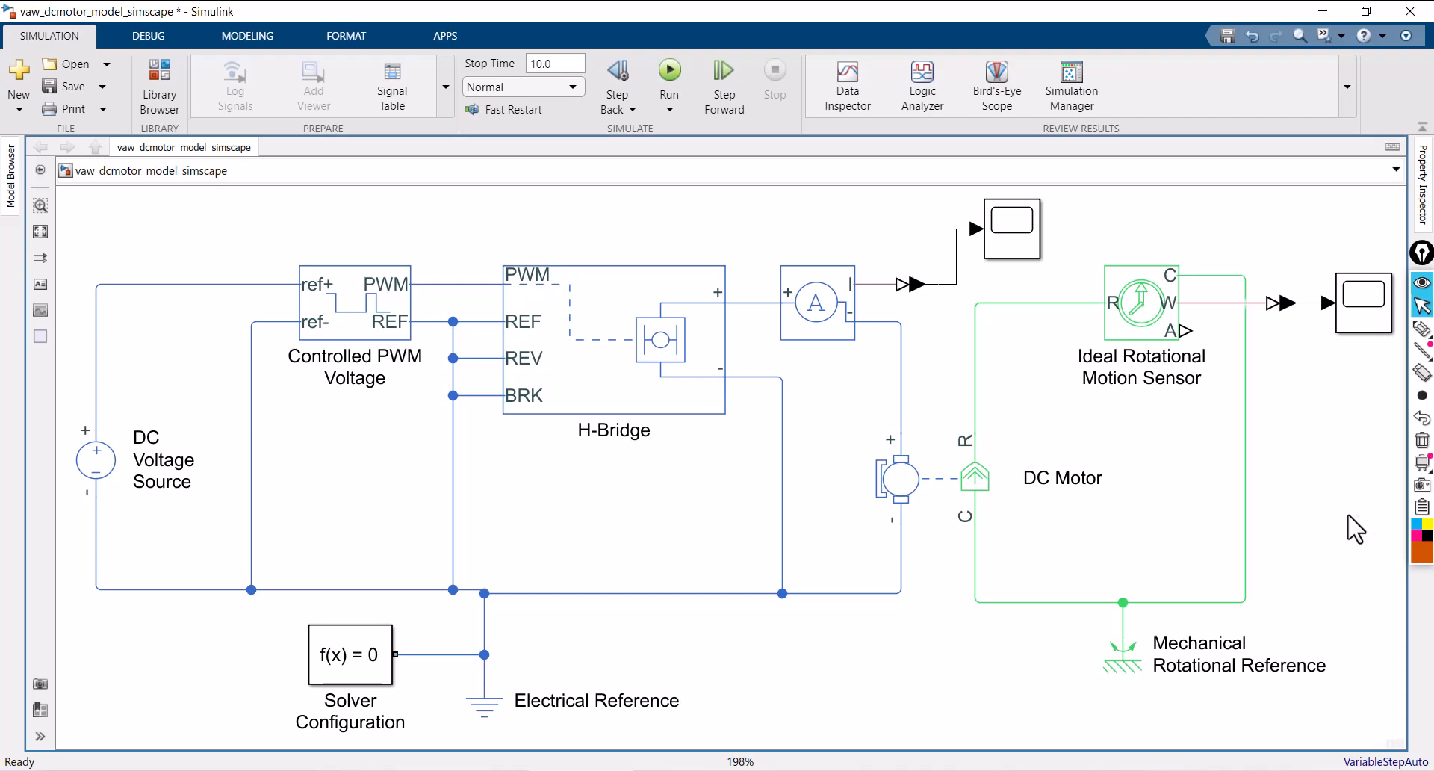
- Set the DC Voltage Source's constant value to 10 V and apply it
{"action": "double_click", "coordinate": [105, 463]}
{"action": "double_click", "coordinate": [372, 505]}
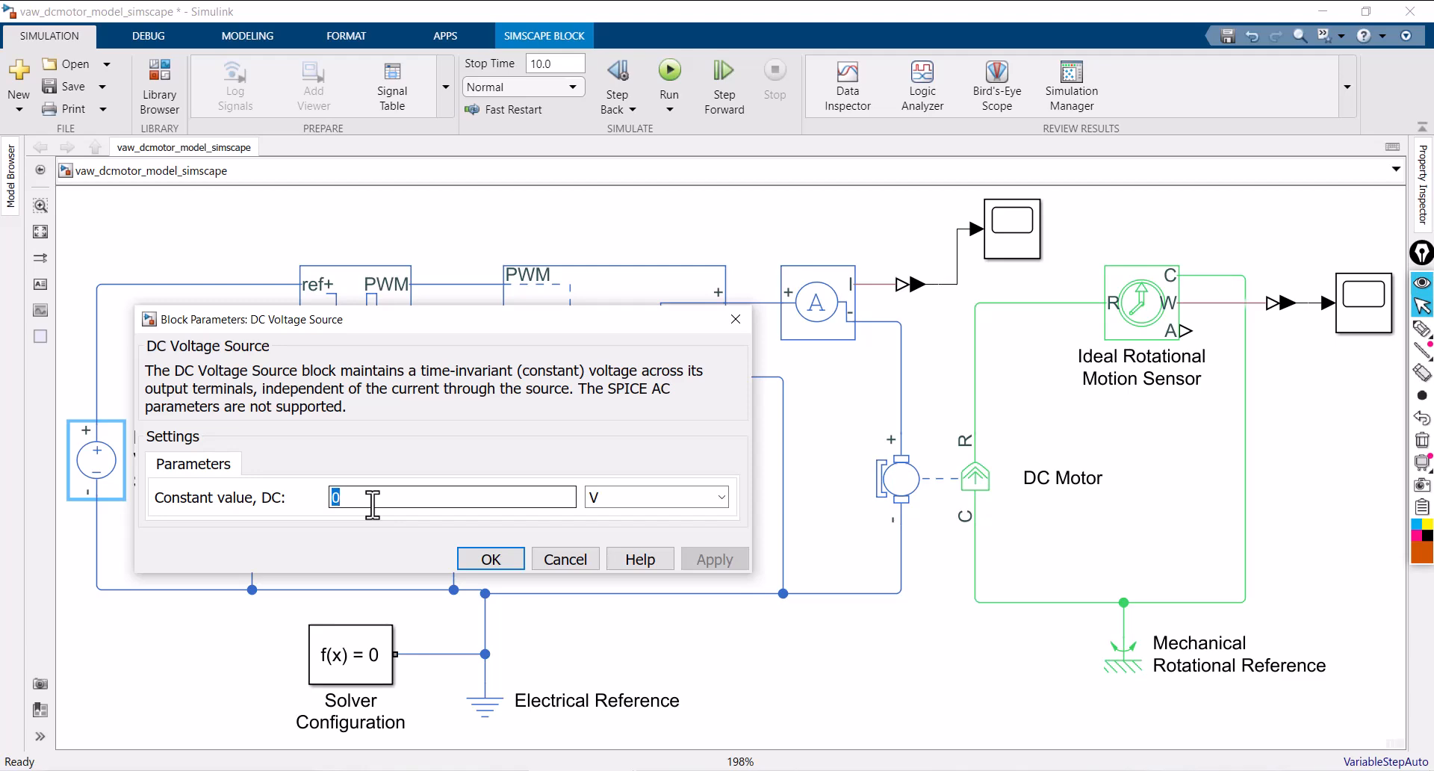
{"action": "type", "text": "10"}
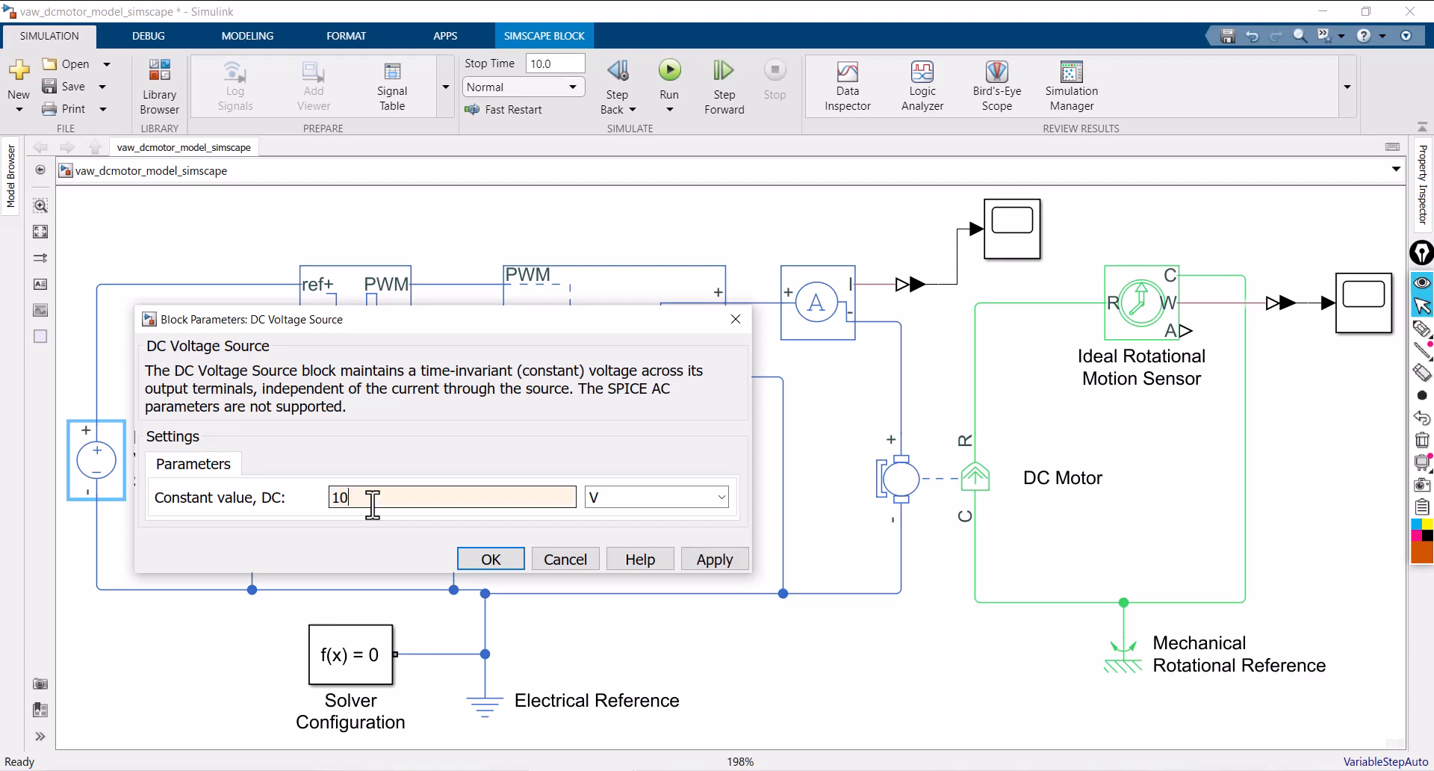
{"action": "left_click", "coordinate": [715, 560]}
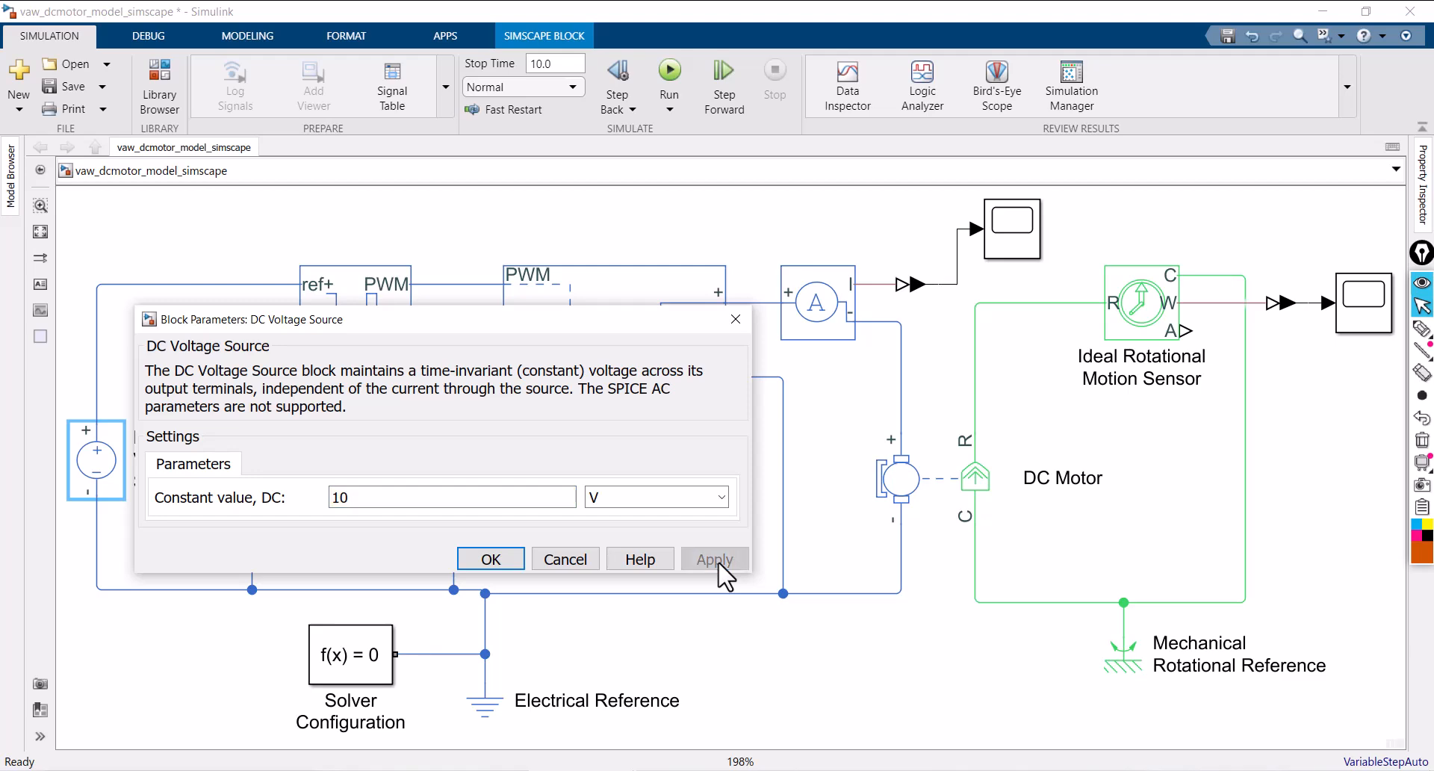
{"action": "left_click", "coordinate": [493, 561]}
- Set the Controlled PWM Voltage's PWM frequency to 4000 Hz and its simulation mode to Averaged, and apply the changes
{"action": "left_click", "coordinate": [359, 329]}
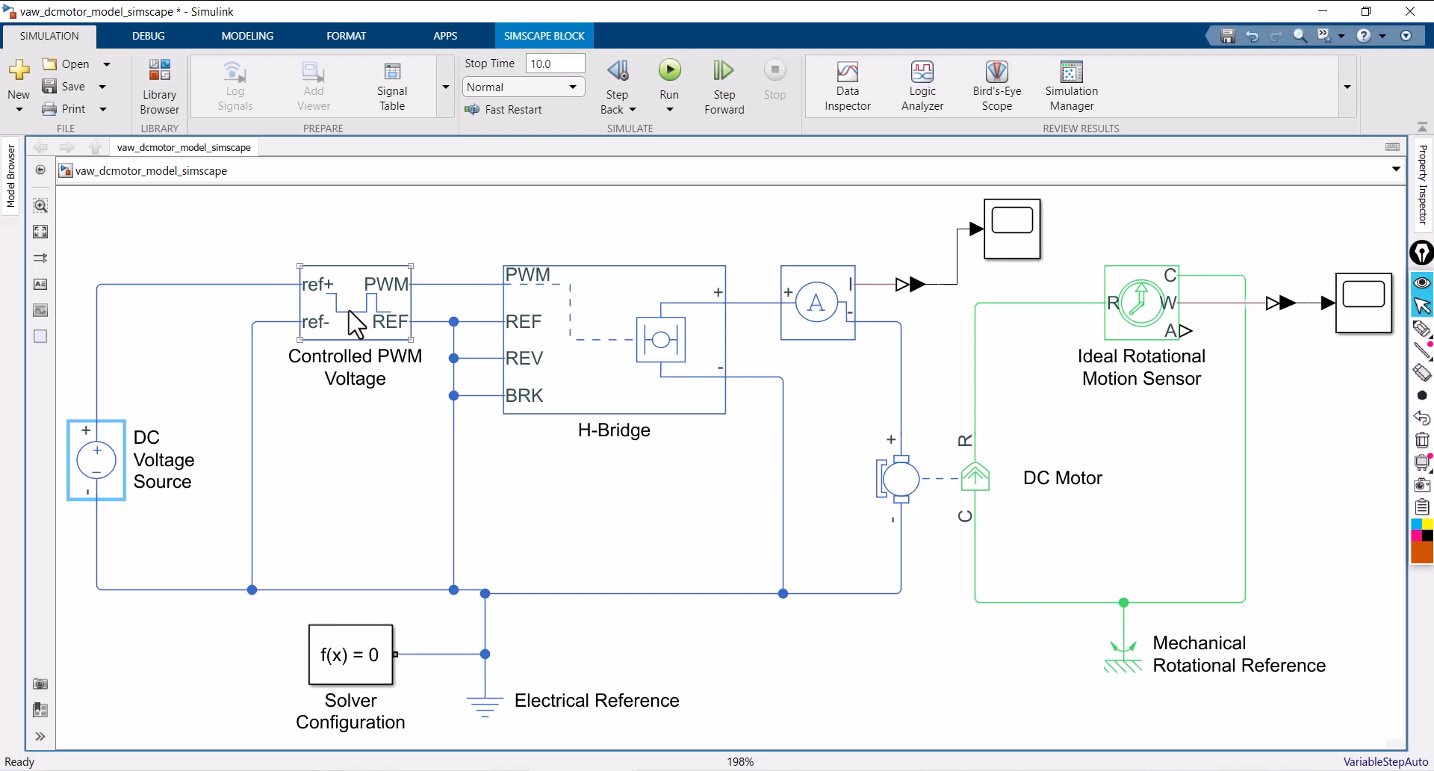
{"action": "double_click", "coordinate": [355, 324]}
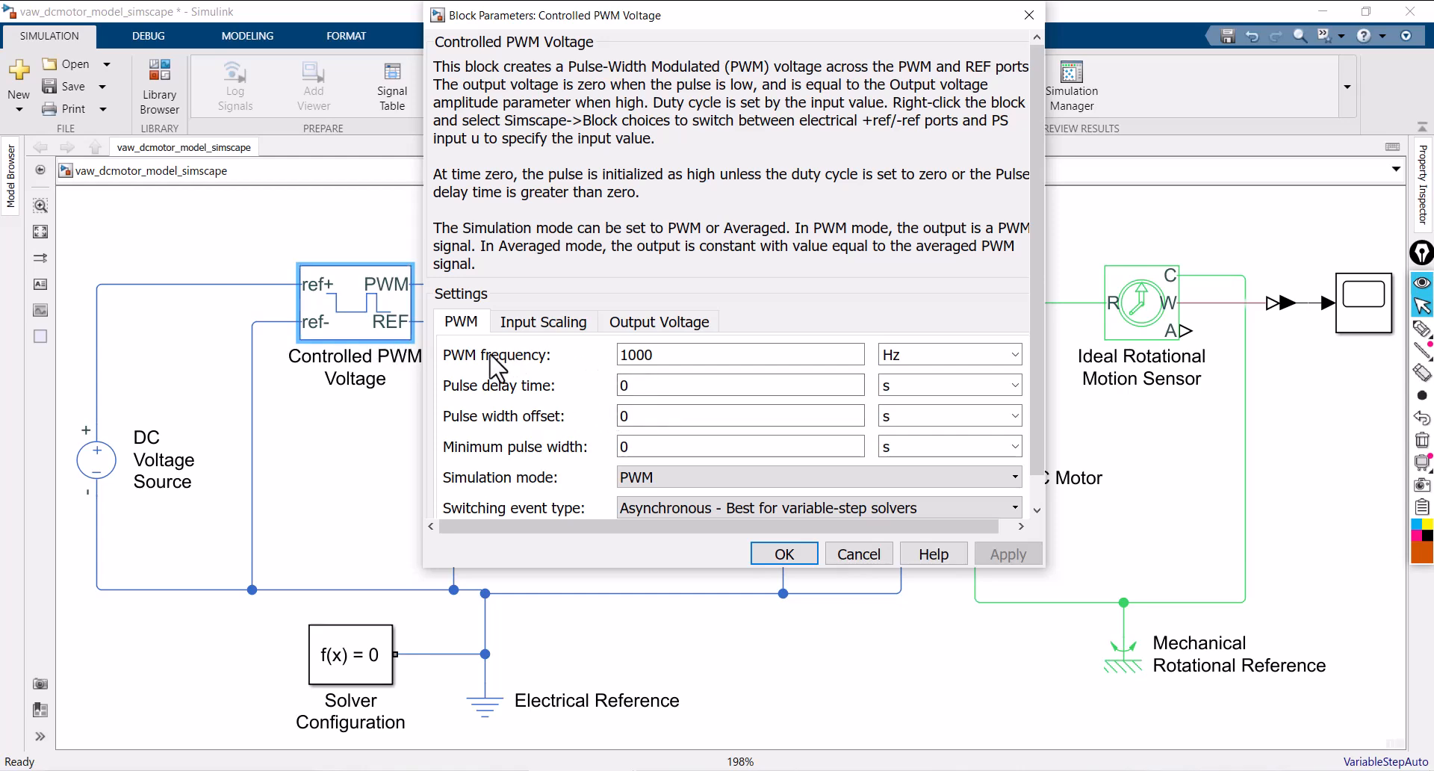
{"action": "double_click", "coordinate": [668, 355]}
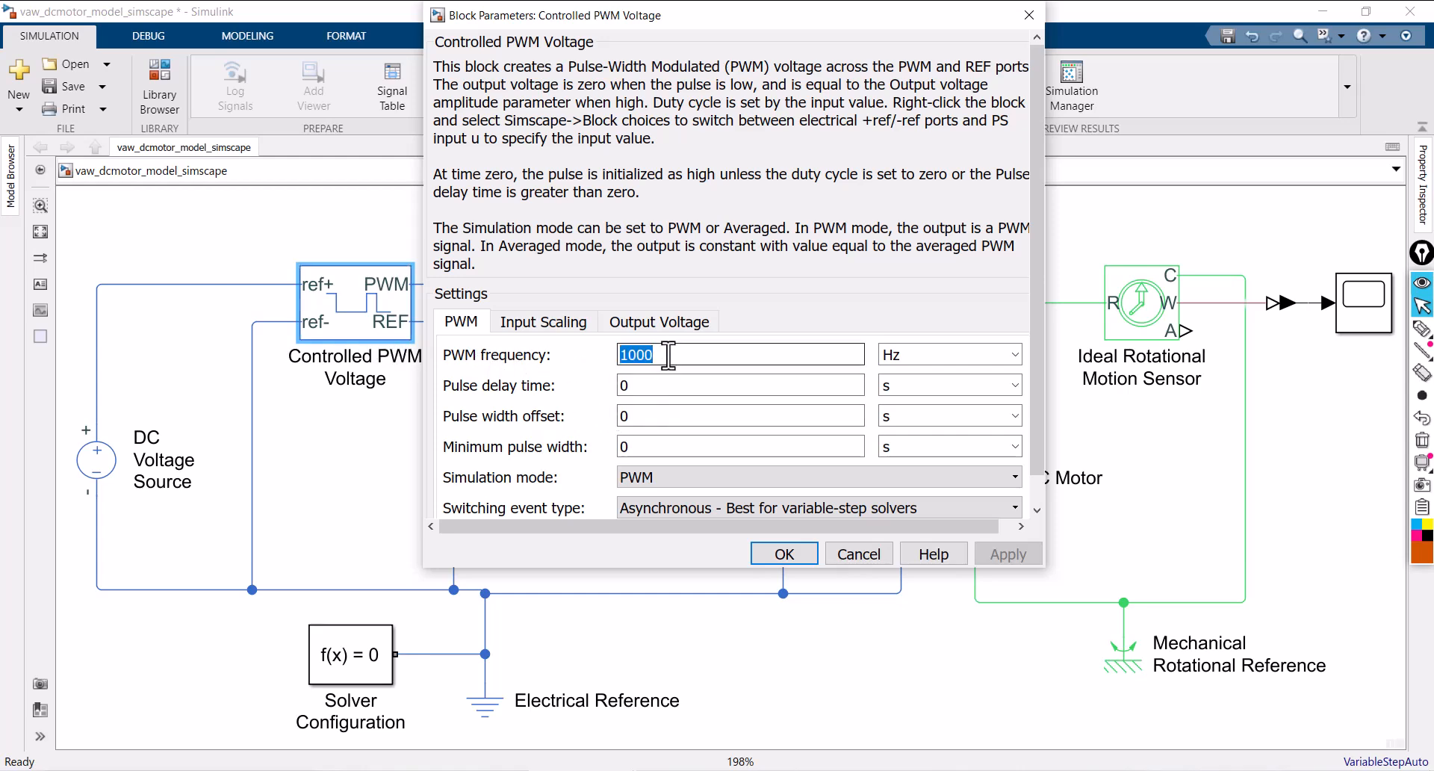
{"action": "type", "text": "4"}
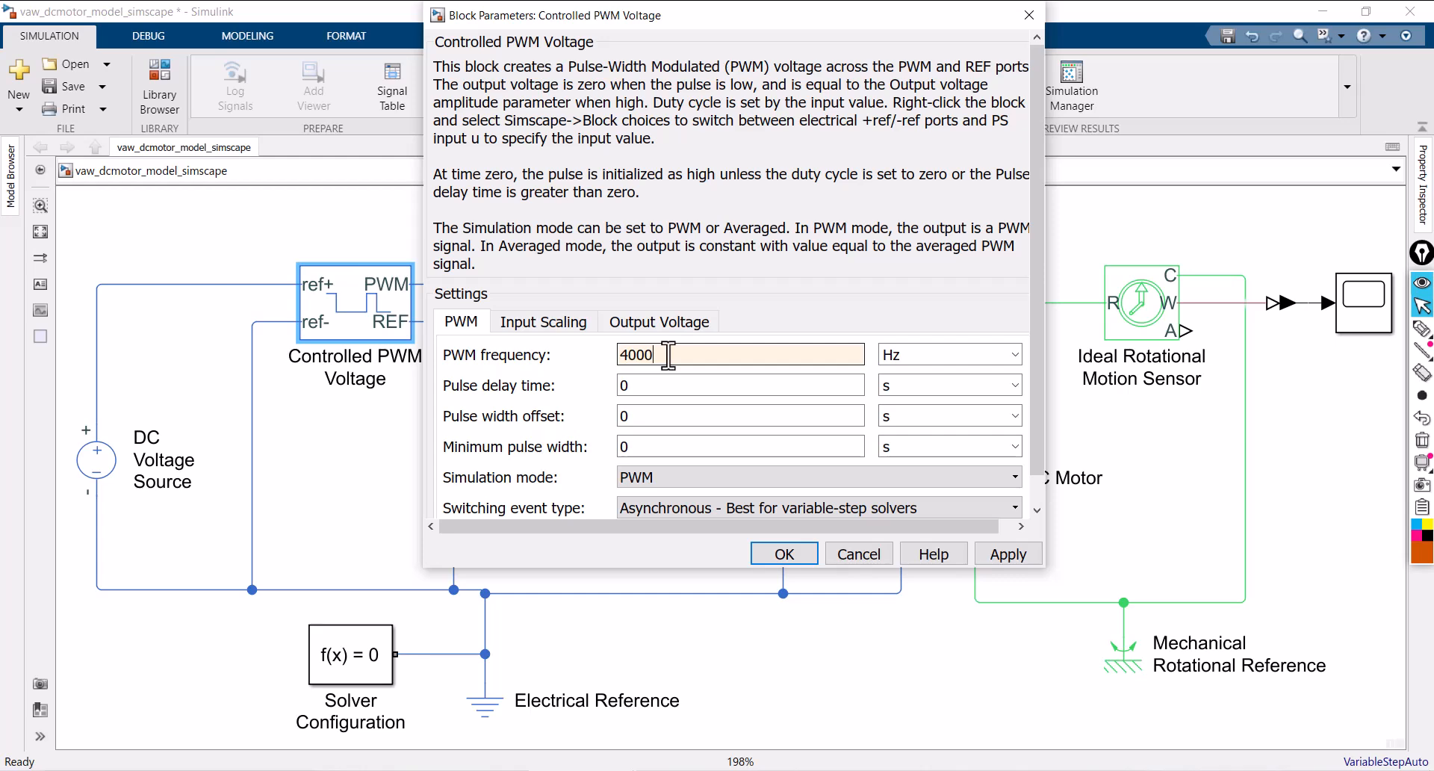
{"action": "left_click", "coordinate": [674, 478]}
{"action": "left_click", "coordinate": [656, 514]}
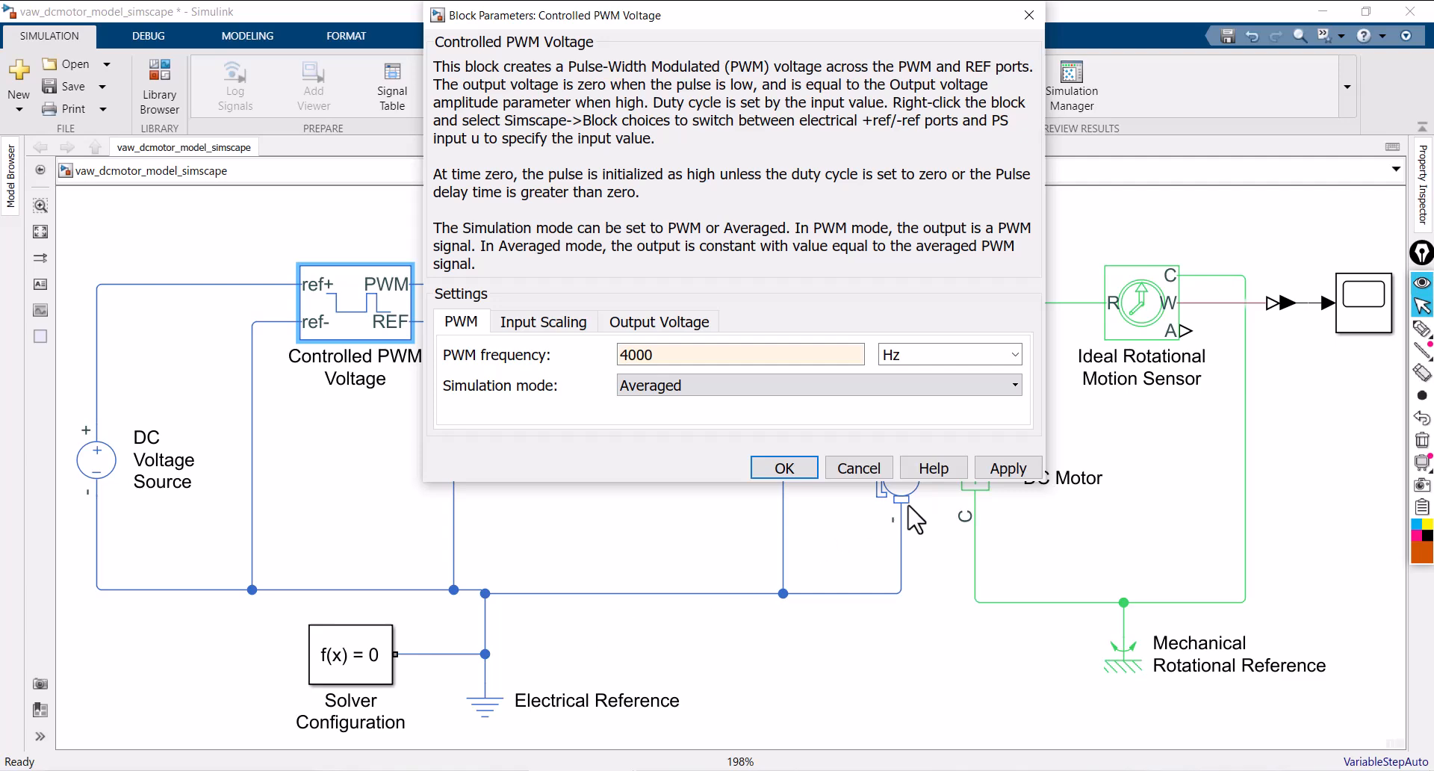
{"action": "left_click", "coordinate": [1006, 468]}
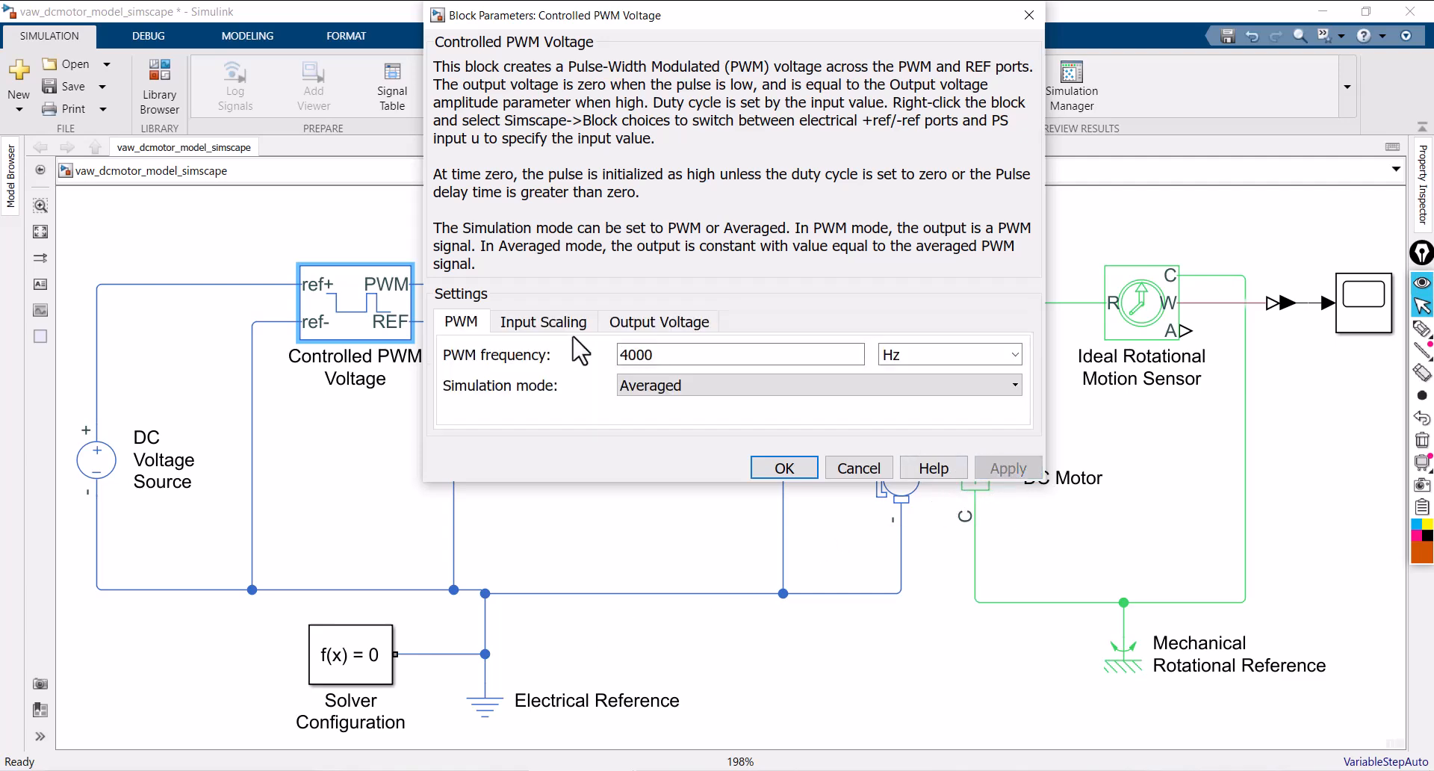
- Check the Controlled PWM Voltage's output voltage and input scaling settings, and accept the block's parameters
{"action": "left_click", "coordinate": [545, 326]}
{"action": "left_click", "coordinate": [667, 329]}
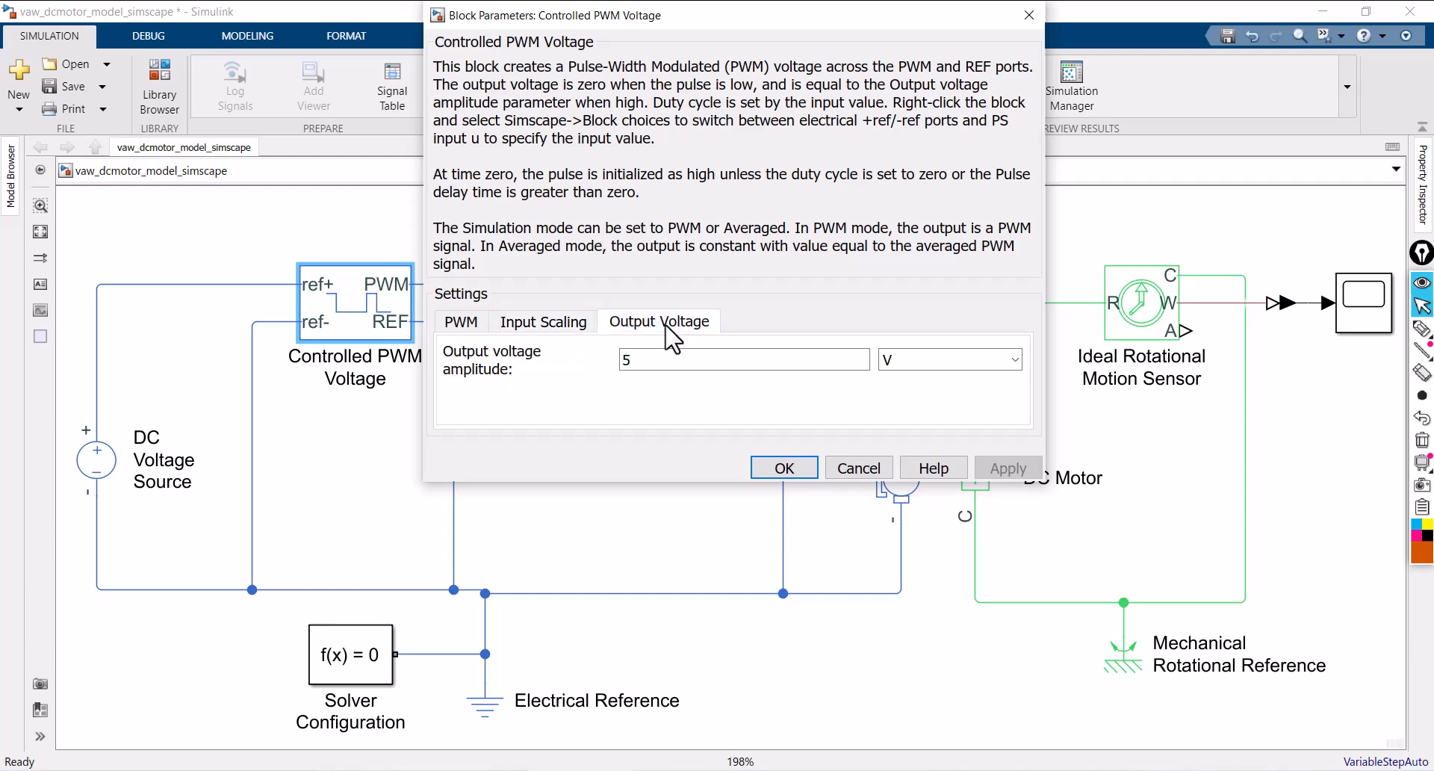
{"action": "left_click", "coordinate": [558, 322]}
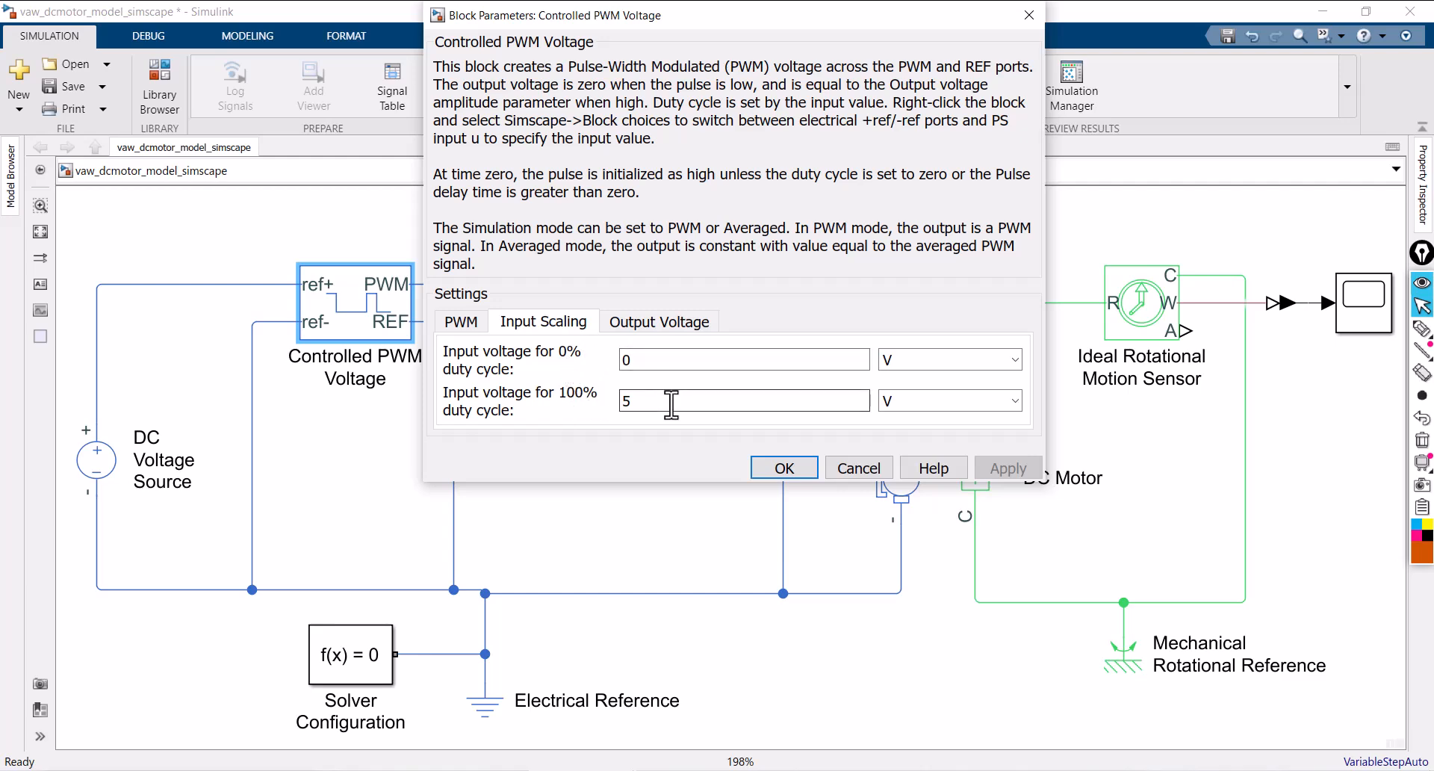
{"action": "left_click", "coordinate": [784, 470]}
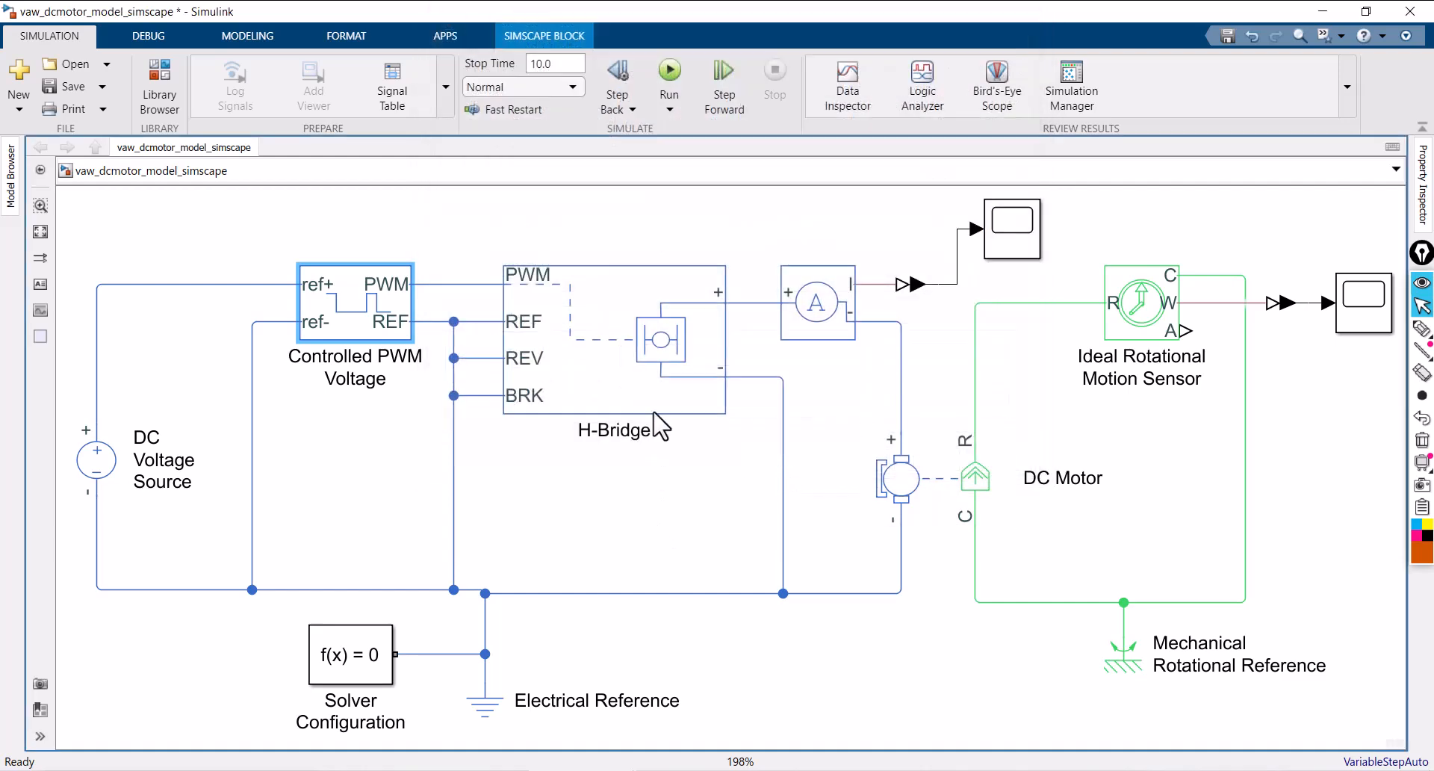
- Set the H-Bridge's simulation mode to Averaged, check its input thresholds and bridge parameters, and apply the change
{"action": "left_click", "coordinate": [636, 378]}
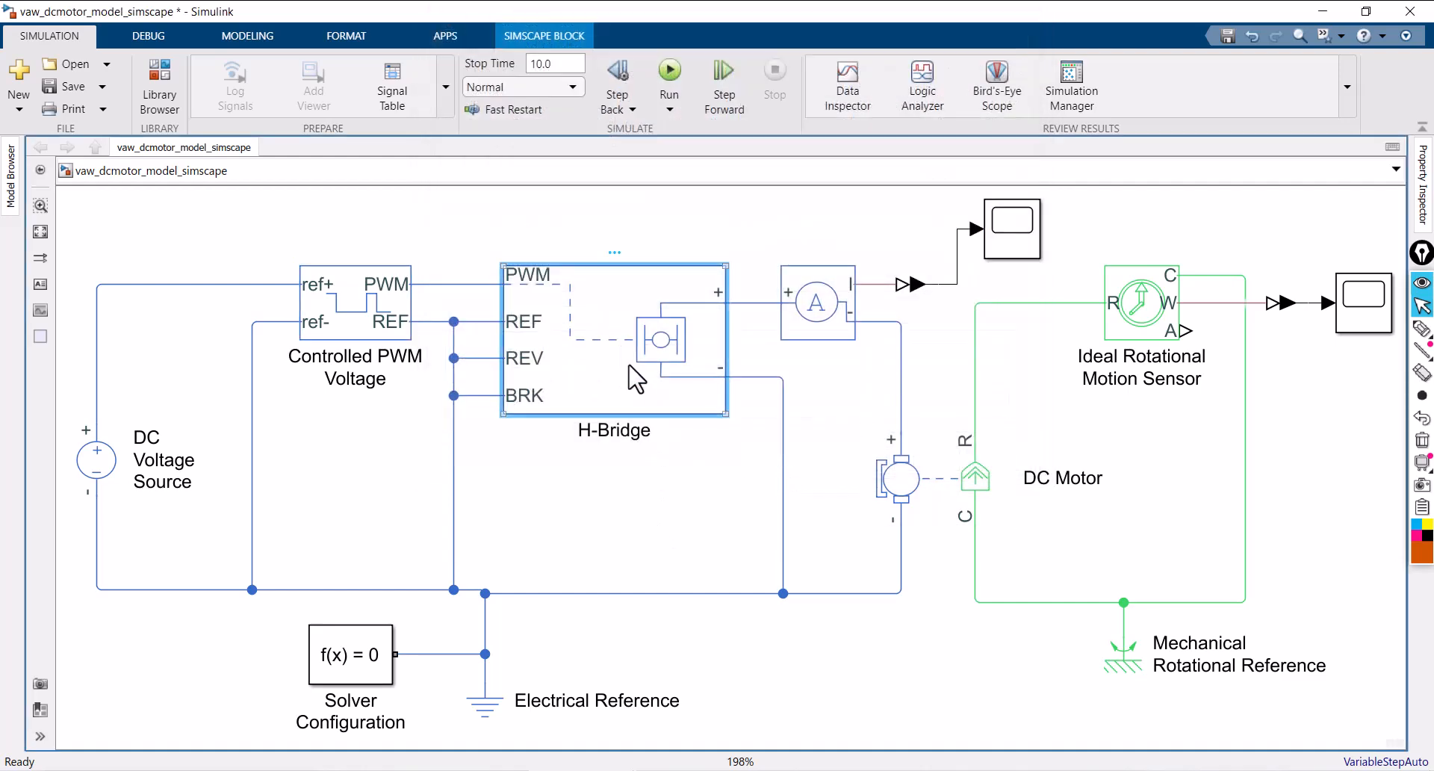
{"action": "double_click", "coordinate": [635, 378]}
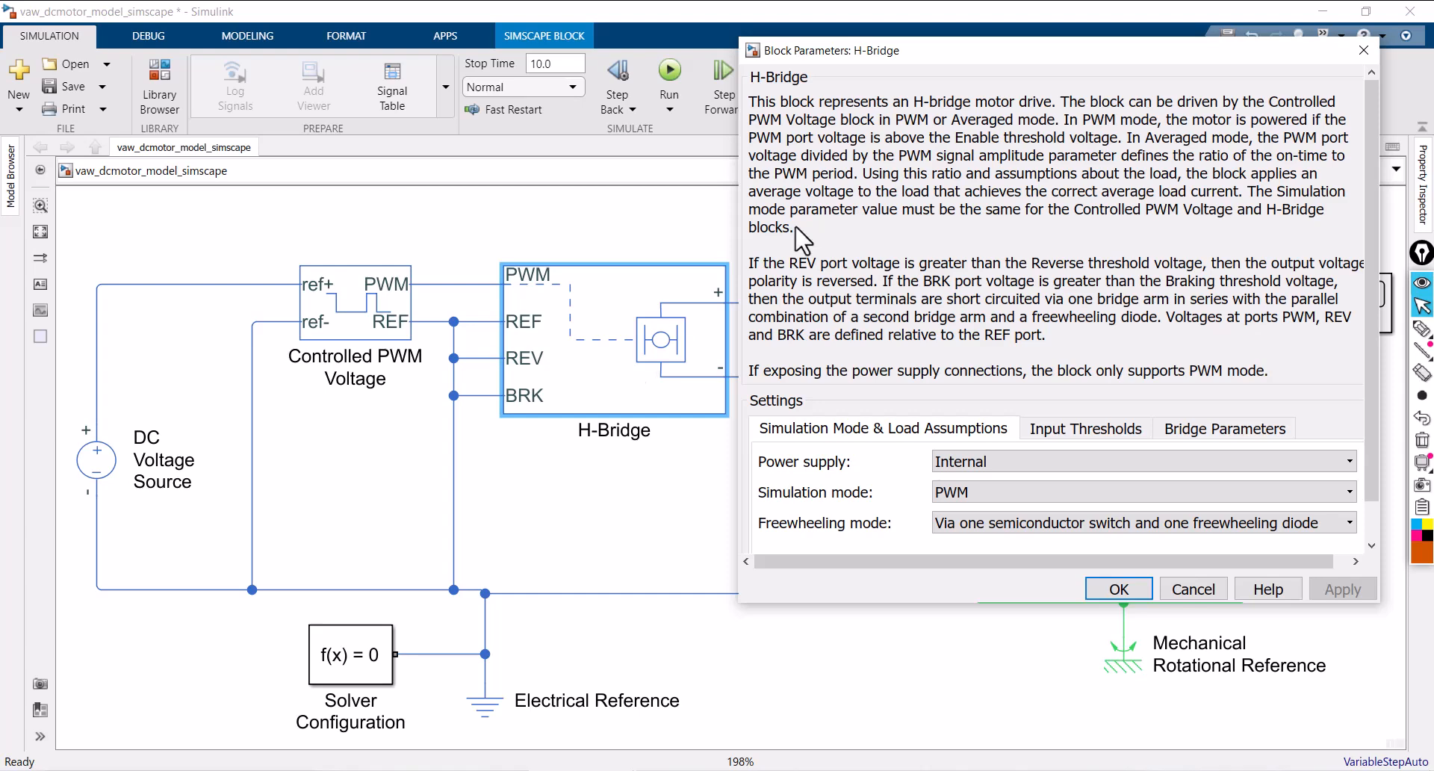
{"action": "left_click_drag", "start_coordinate": [959, 34], "coordinate": [847, 52]}
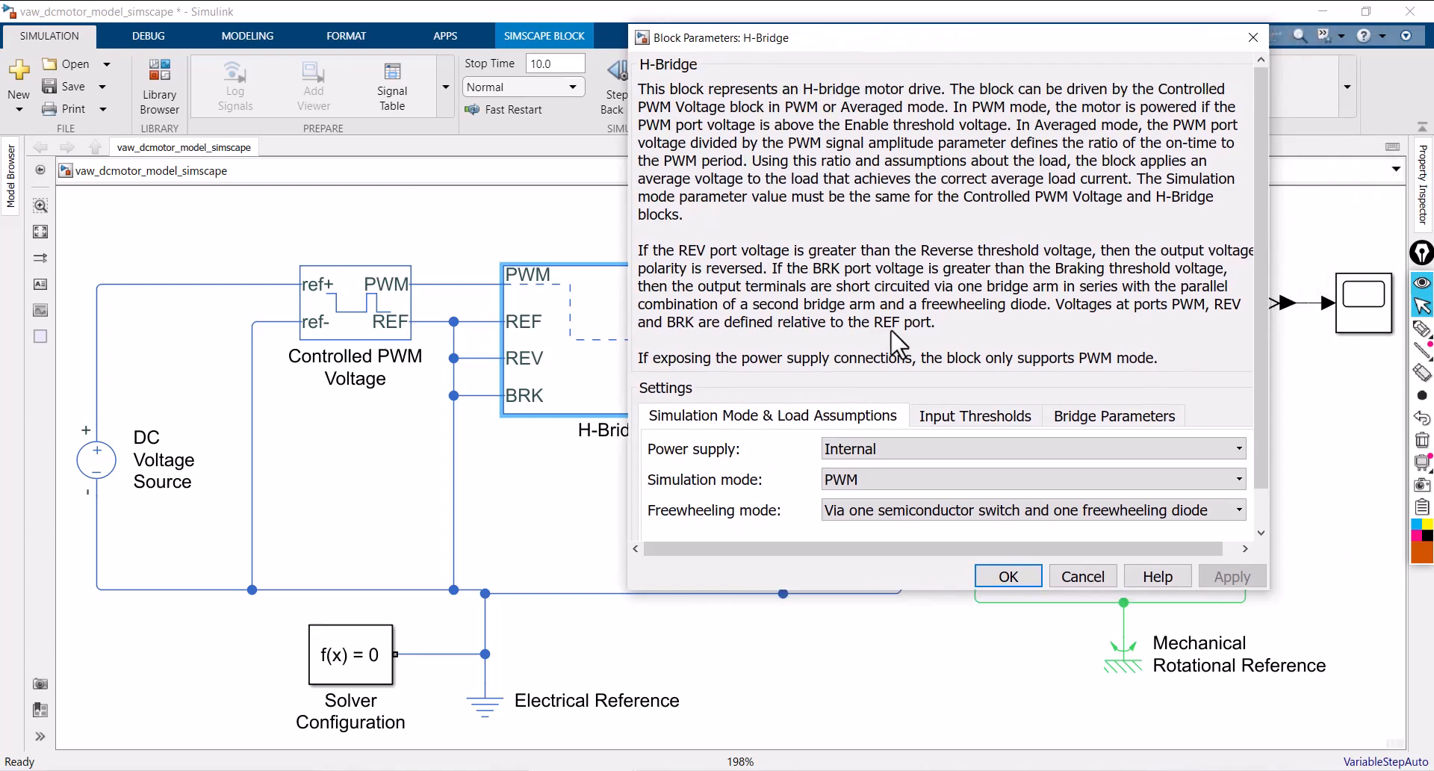
{"action": "left_click", "coordinate": [836, 483]}
{"action": "left_click", "coordinate": [842, 519]}
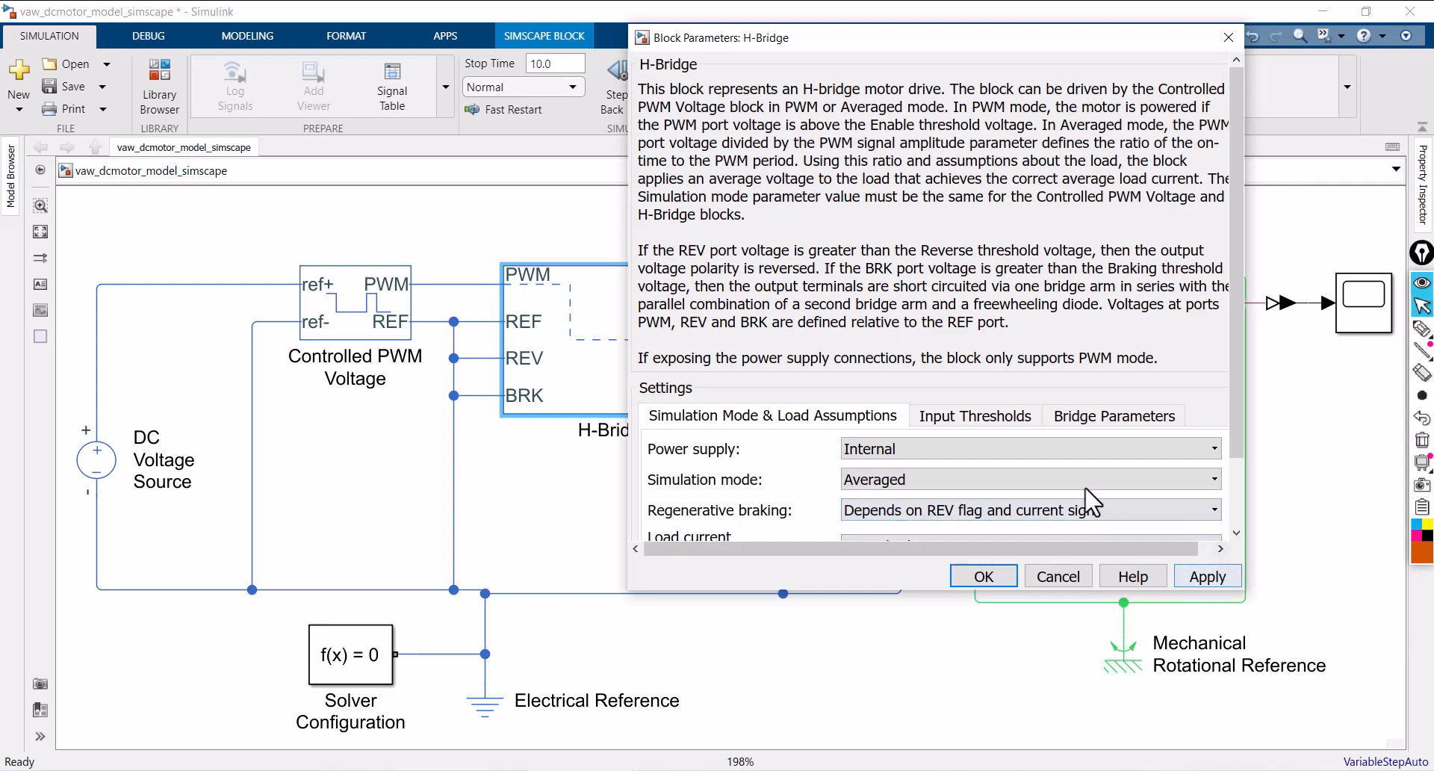
{"action": "left_click", "coordinate": [964, 420]}
{"action": "left_click", "coordinate": [1117, 418]}
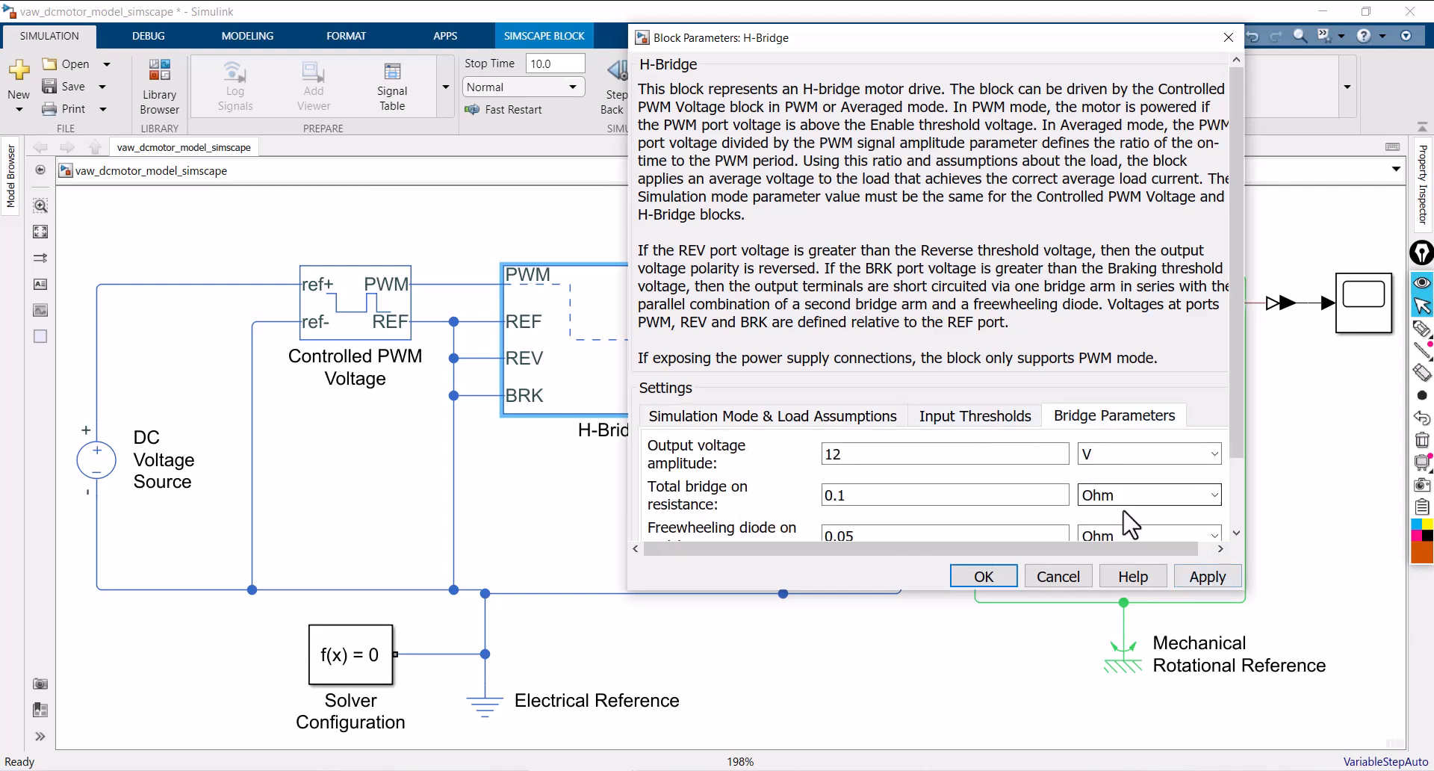
{"action": "left_click", "coordinate": [1204, 588]}
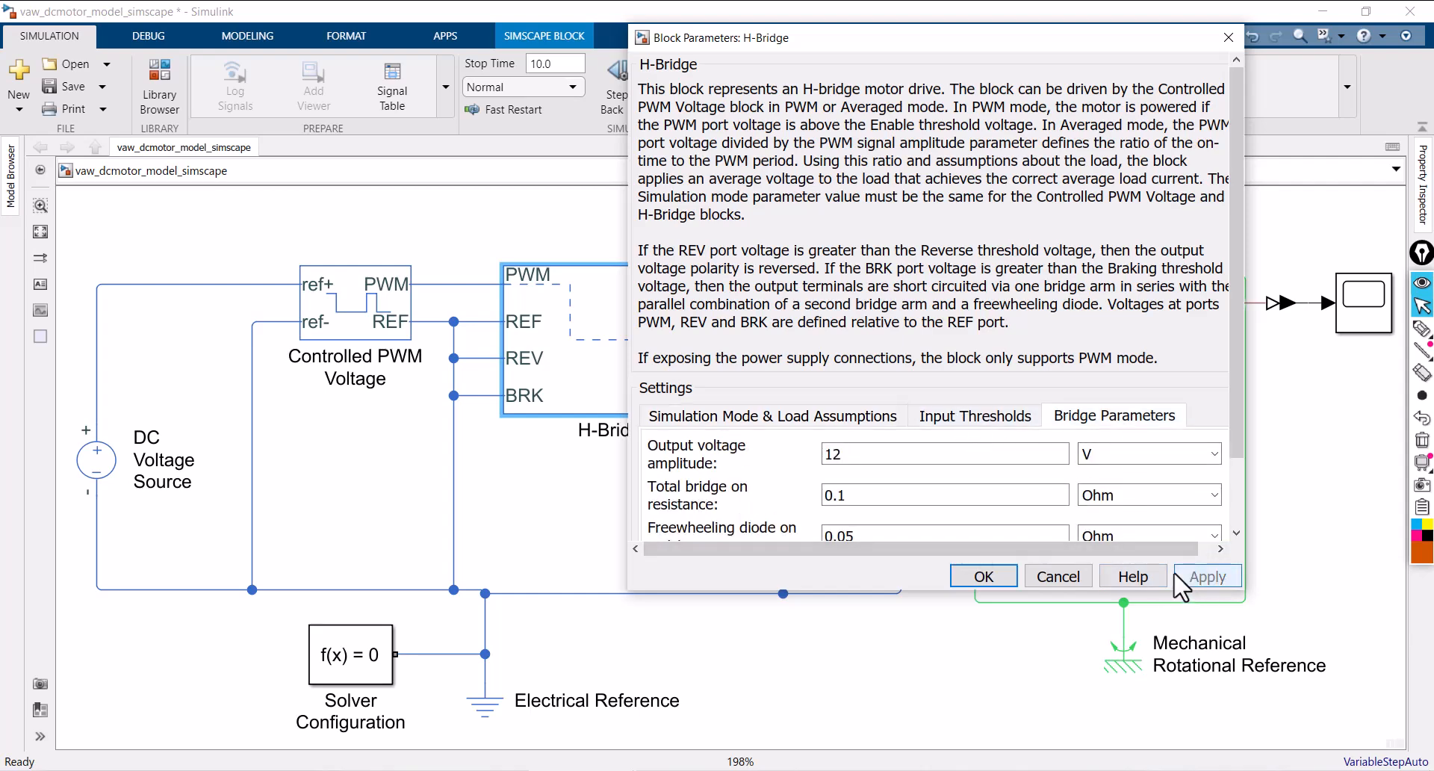
{"action": "left_click", "coordinate": [983, 578]}
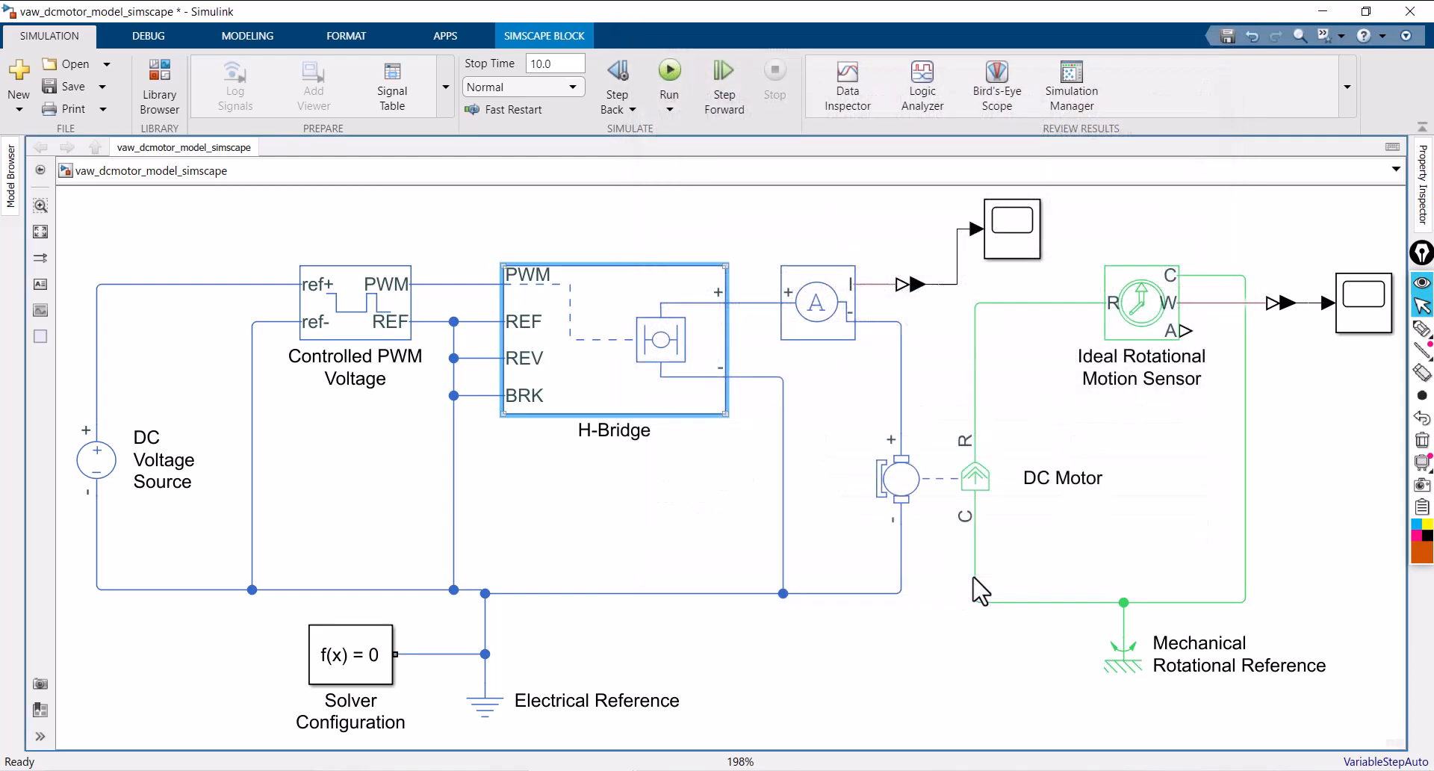
- Show the Current Sensor's block name and move the DC Motor slightly up into line with the DC Voltage Source
{"action": "left_click", "coordinate": [835, 322]}
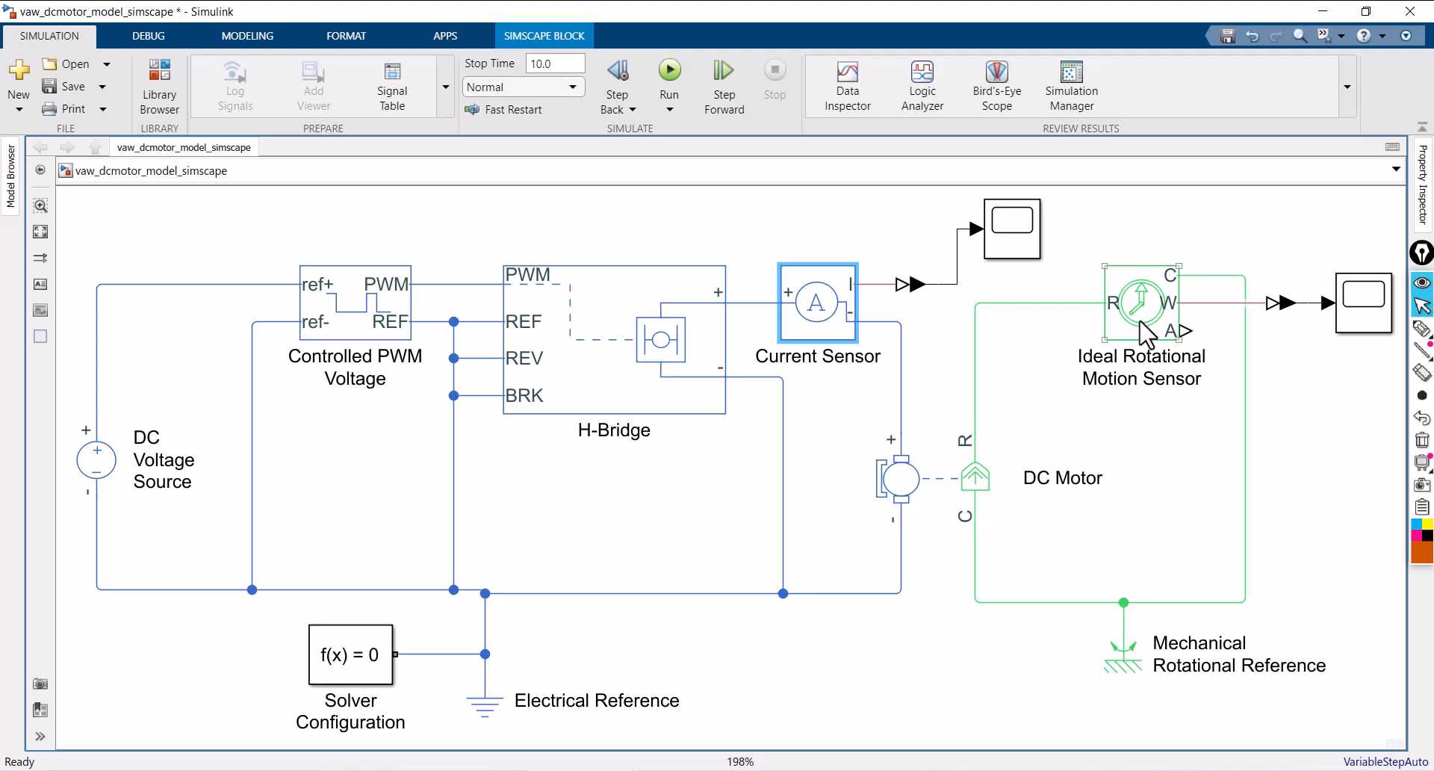
{"action": "left_click", "coordinate": [964, 494]}
{"action": "left_click_drag", "start_coordinate": [964, 495], "coordinate": [951, 475]}
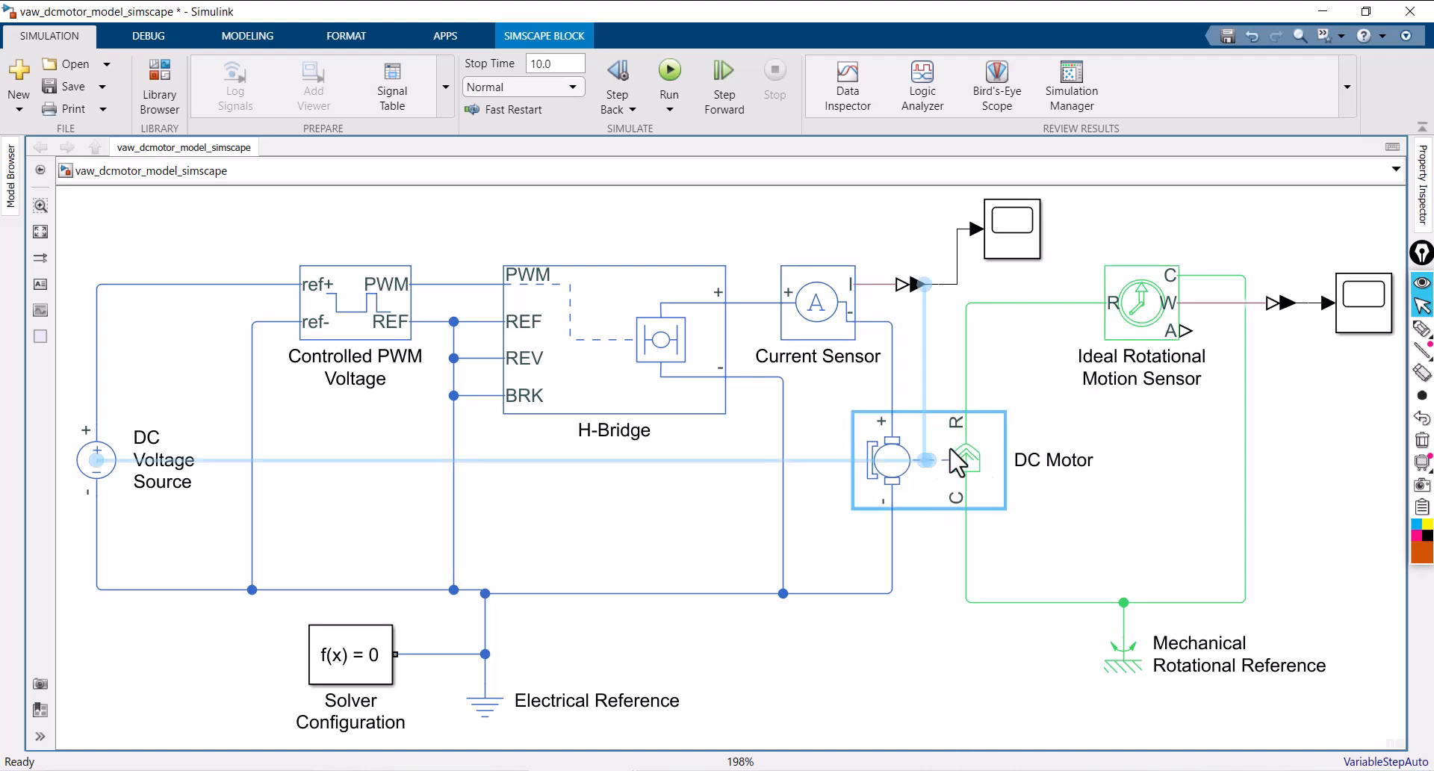
{"action": "left_click", "coordinate": [1154, 502]}
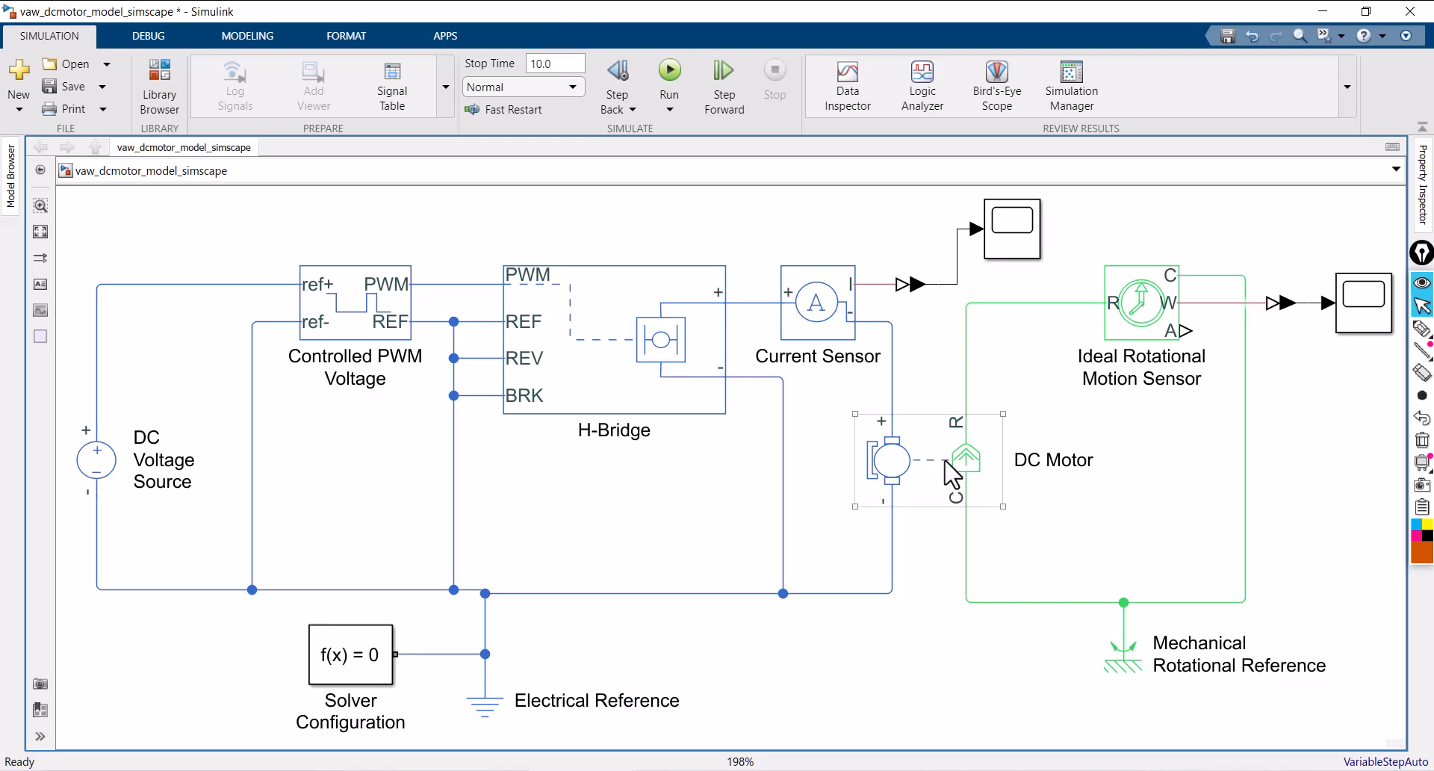
- Set the DC Motor's model parameterization to By stall torque and no-load speed
{"action": "left_click", "coordinate": [945, 461]}
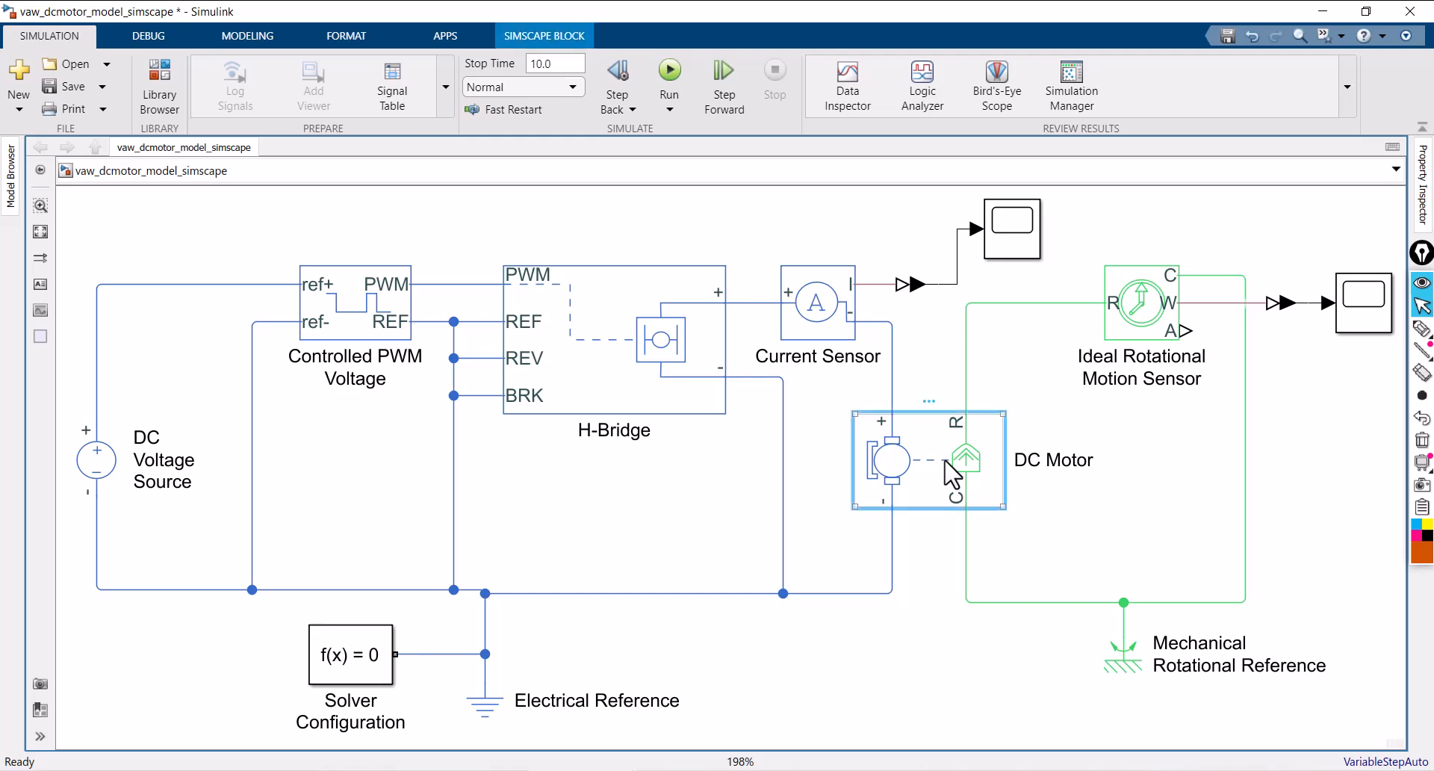
{"action": "double_click", "coordinate": [950, 473]}
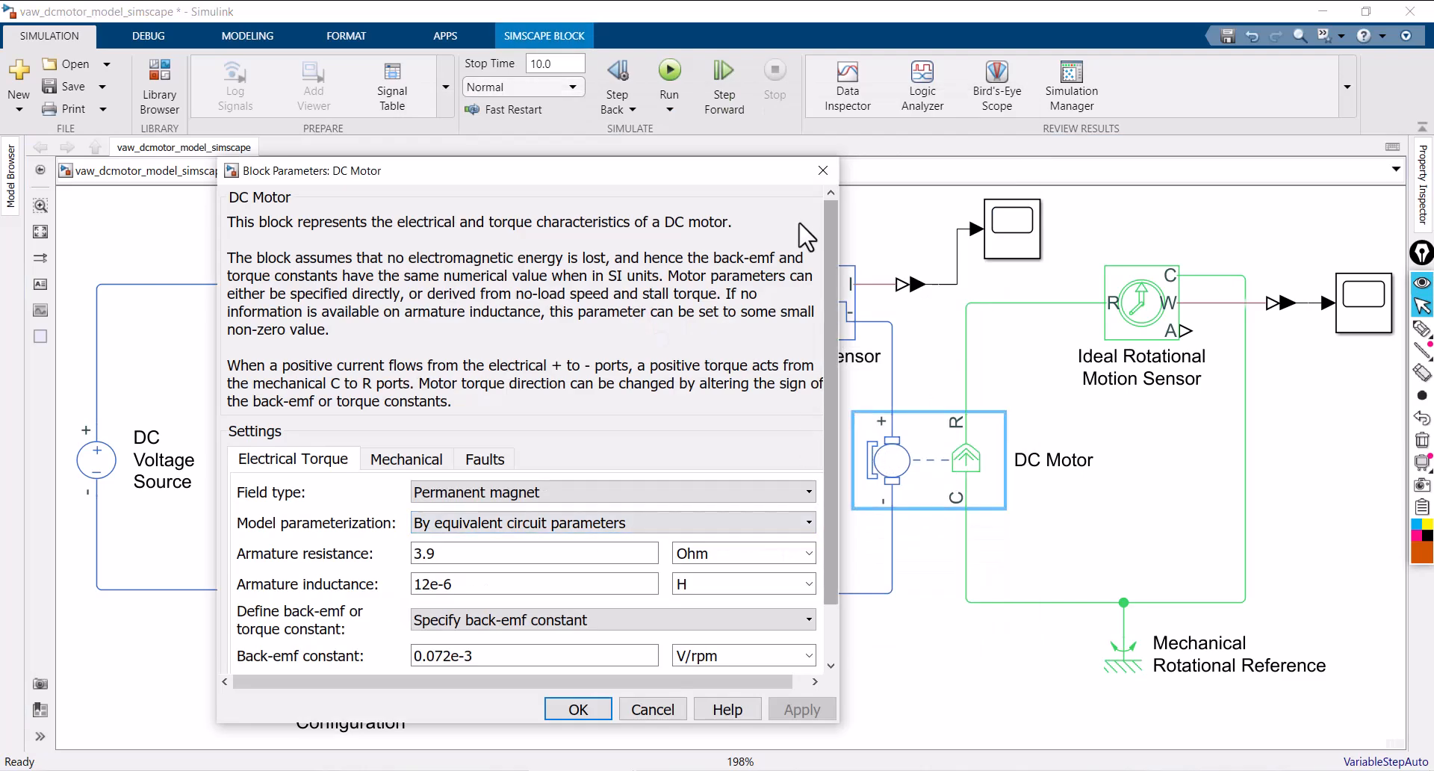
{"action": "left_click_drag", "start_coordinate": [778, 172], "coordinate": [920, 101]}
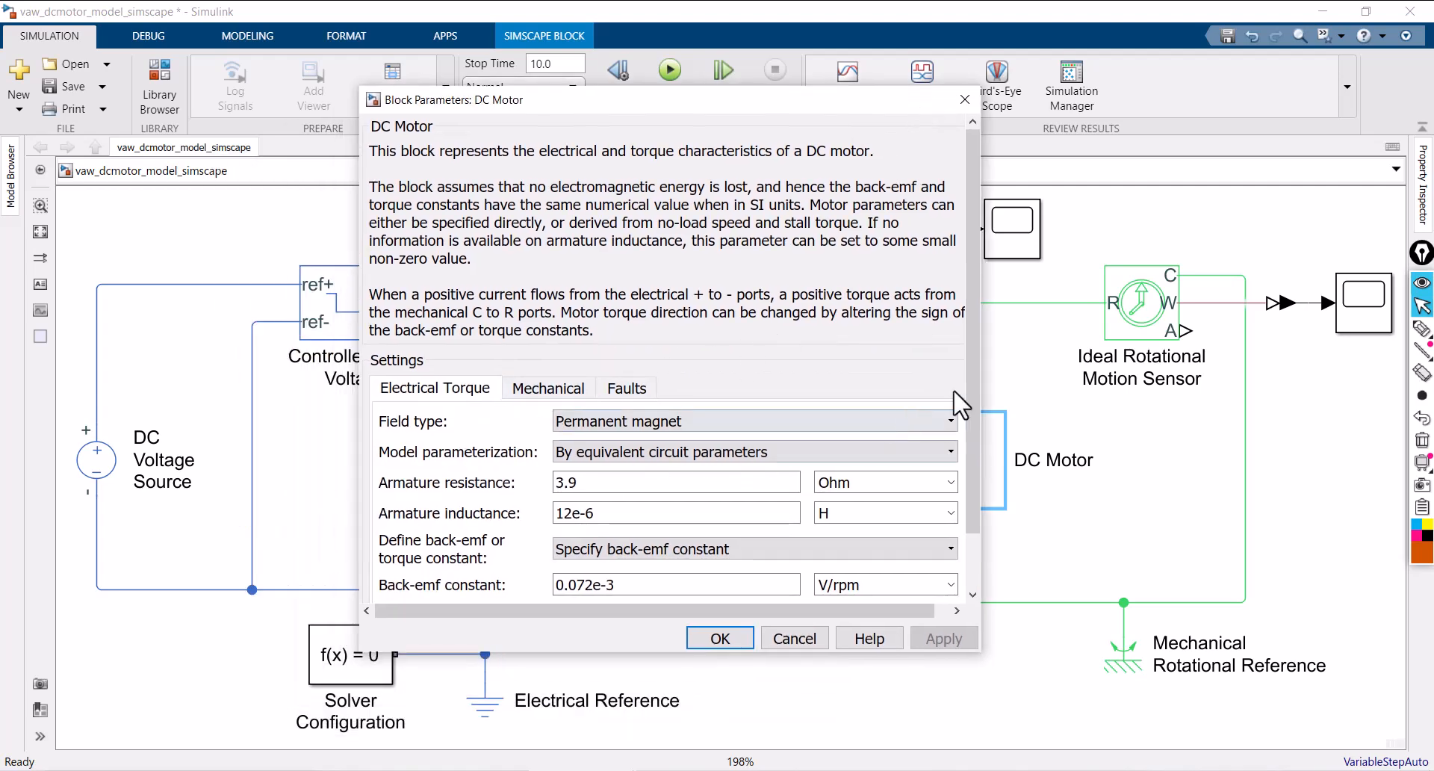
{"action": "left_click_drag", "start_coordinate": [973, 373], "coordinate": [973, 457]}
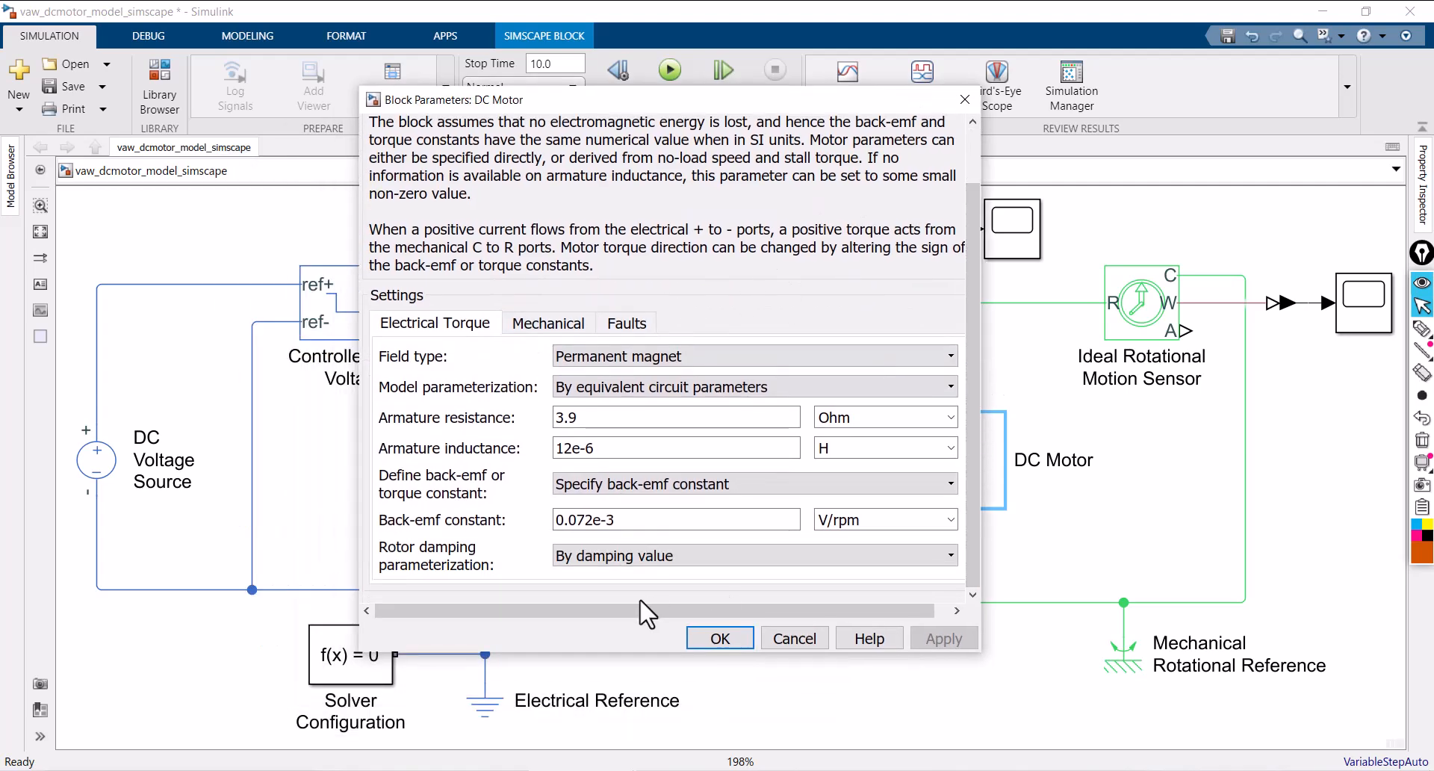
{"action": "left_click", "coordinate": [612, 386]}
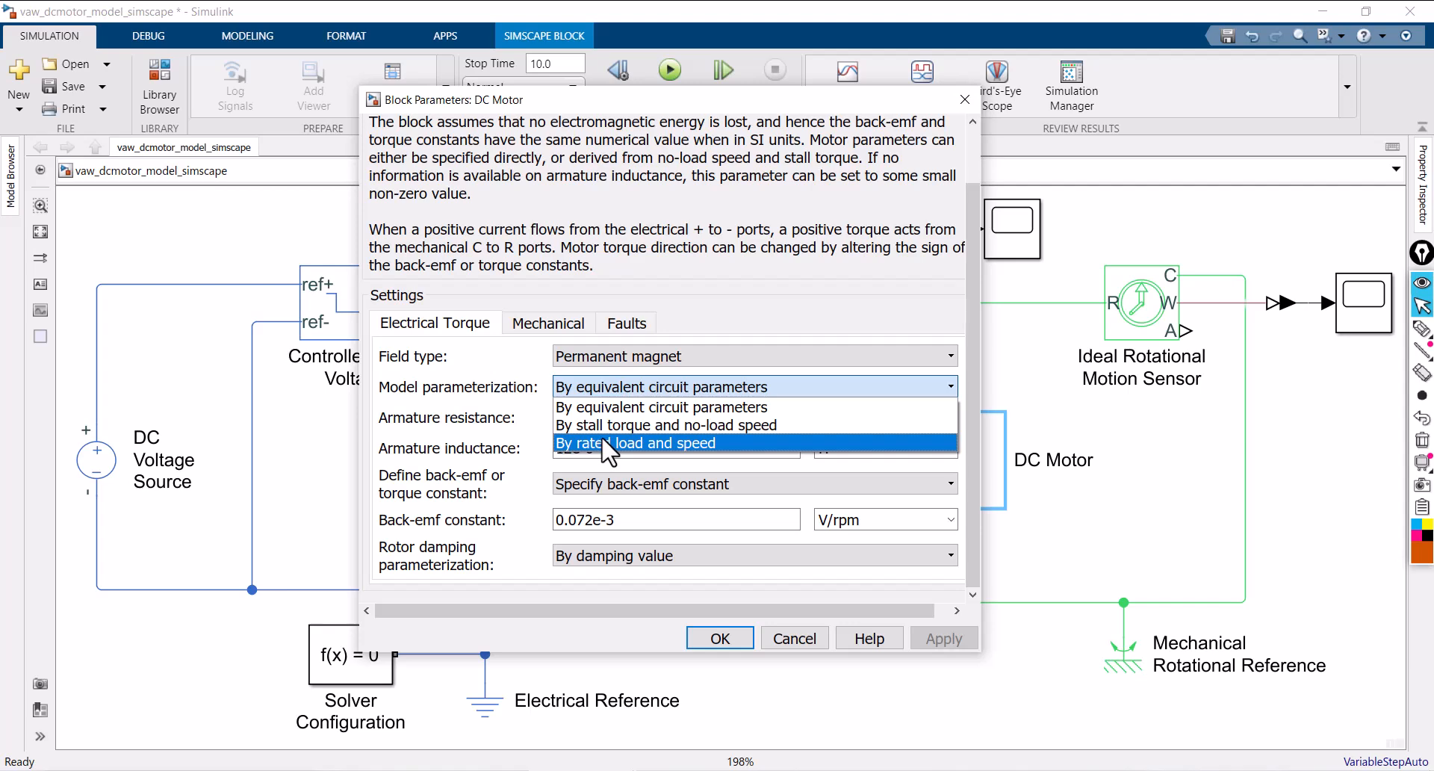
{"action": "left_click", "coordinate": [626, 425]}
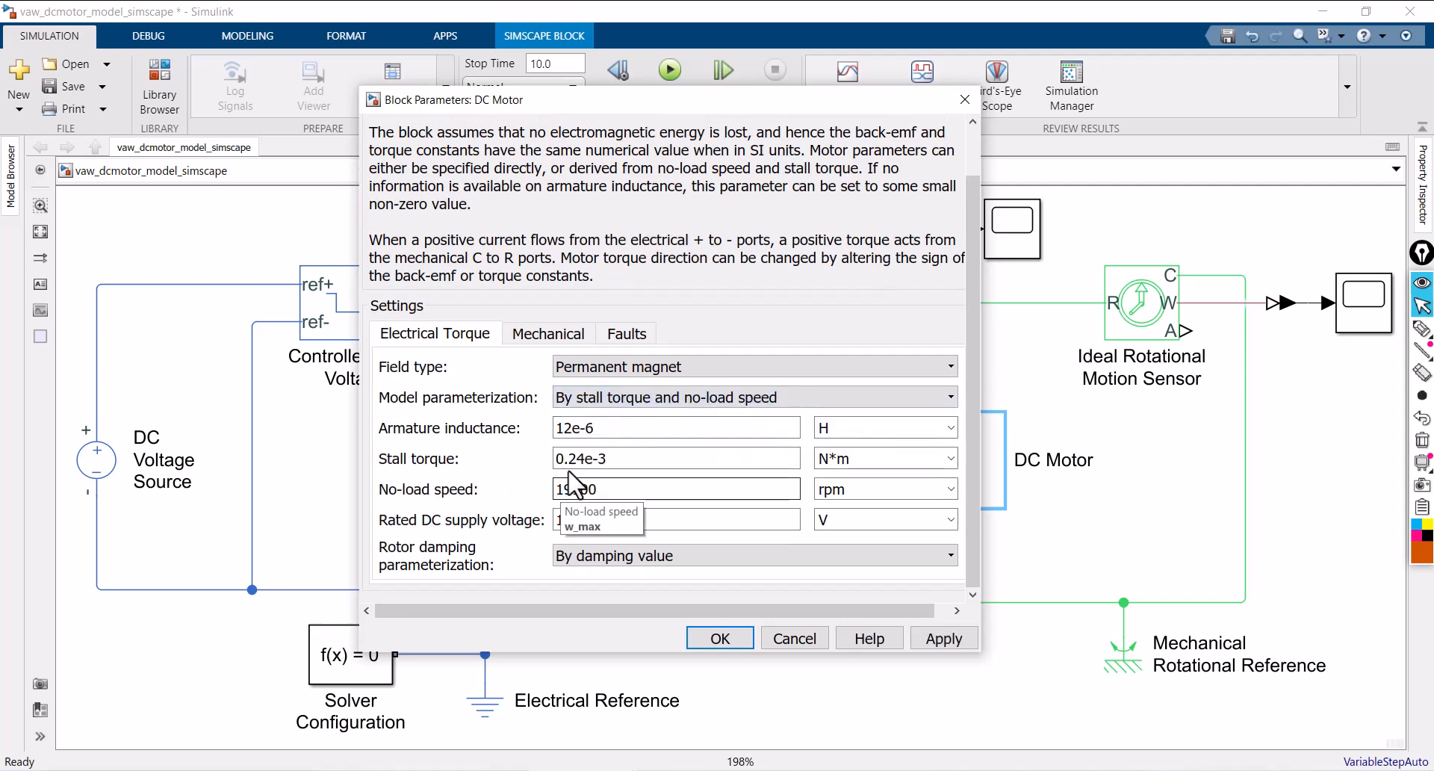
- Set the DC Motor's armature inductance to 0.01 H, no-load speed to 4000 rpm and rated supply voltage to 15 V, and accept them
{"action": "double_click", "coordinate": [604, 426]}
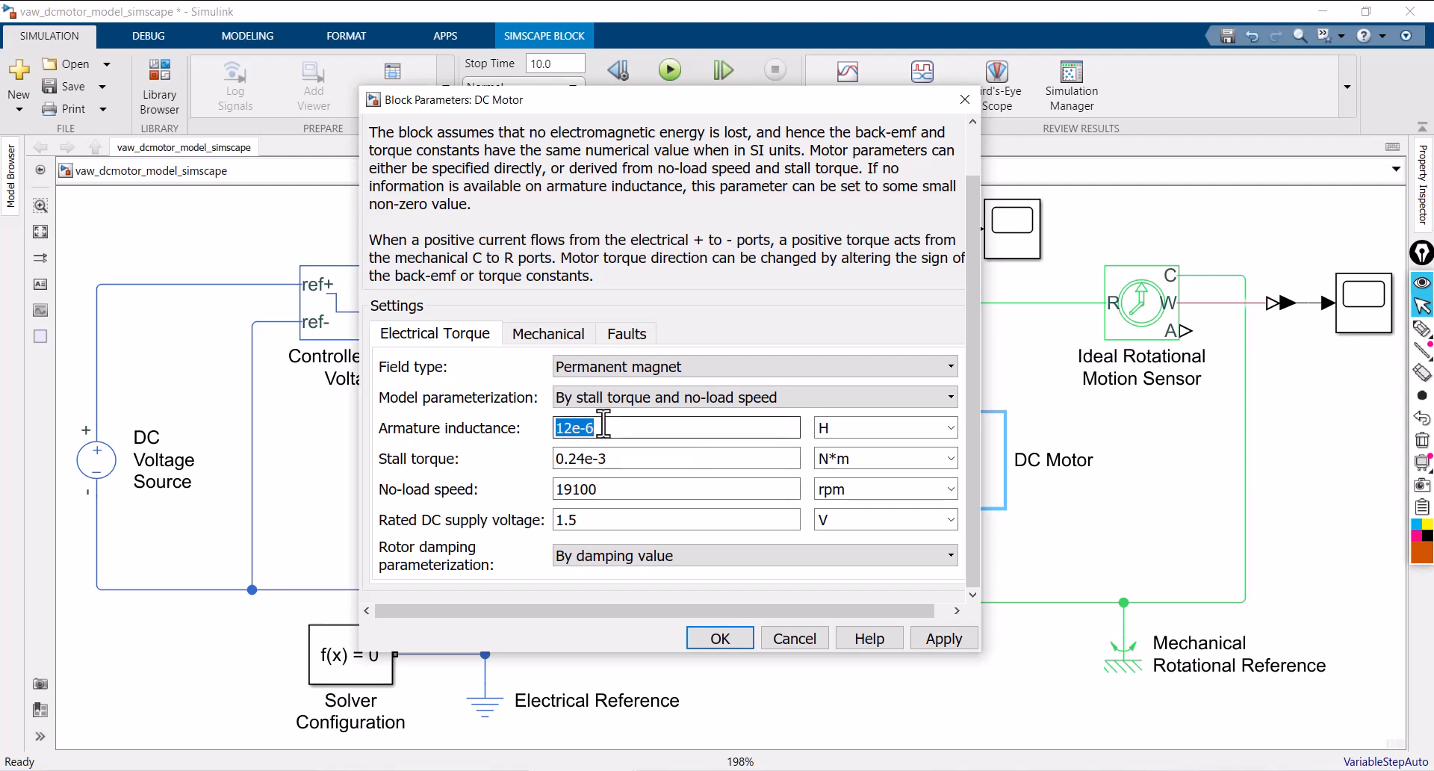
{"action": "type", "text": "0.01"}
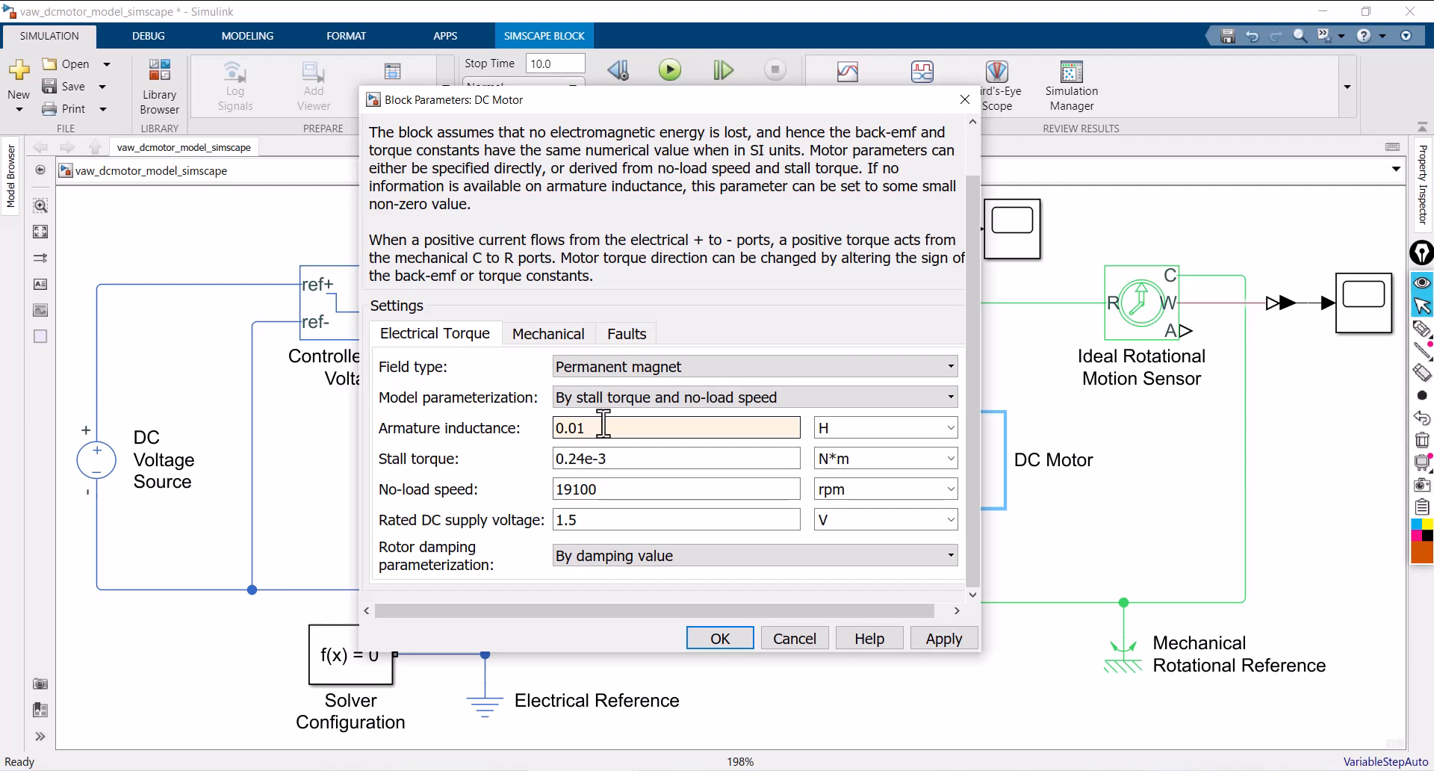
{"action": "double_click", "coordinate": [595, 489]}
{"action": "type", "text": "400"}
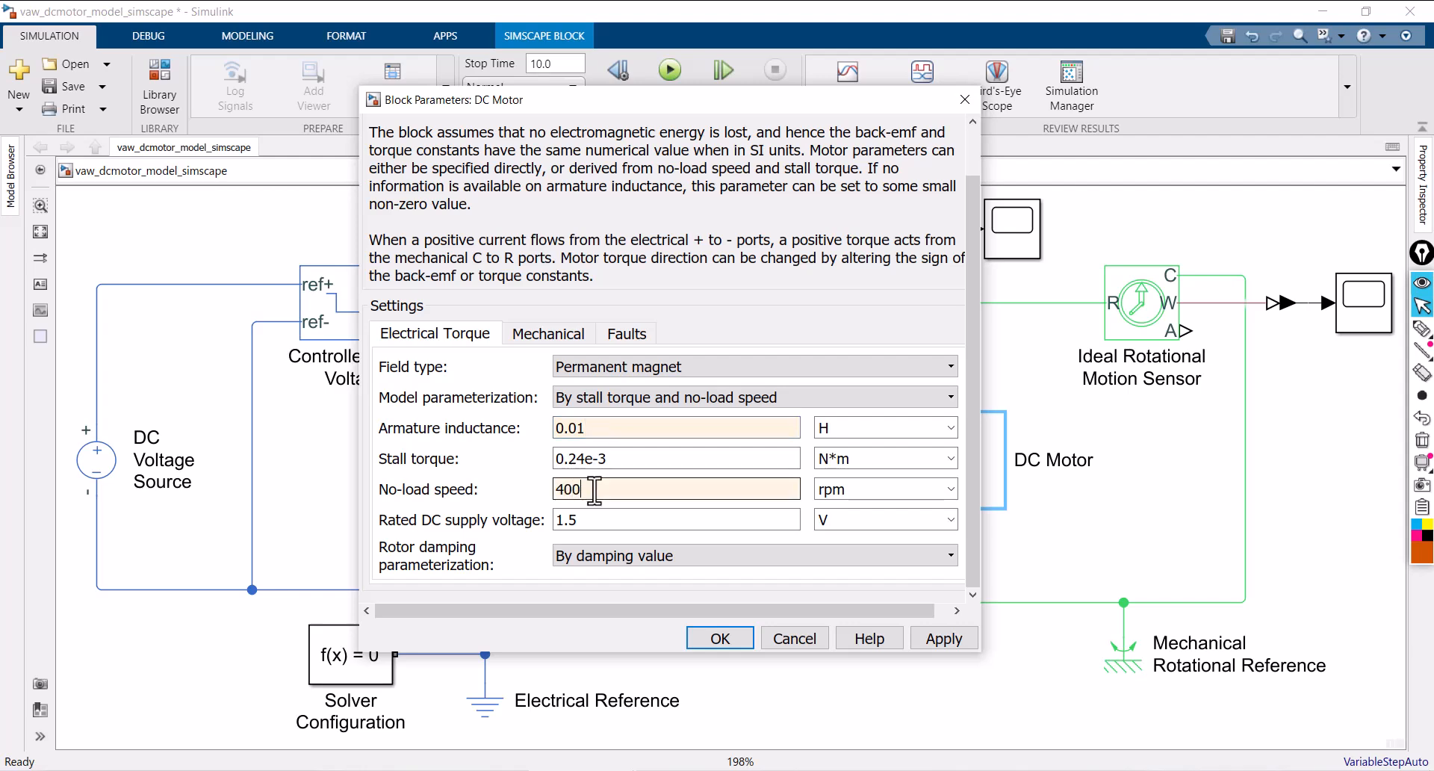
{"action": "type", "text": "0"}
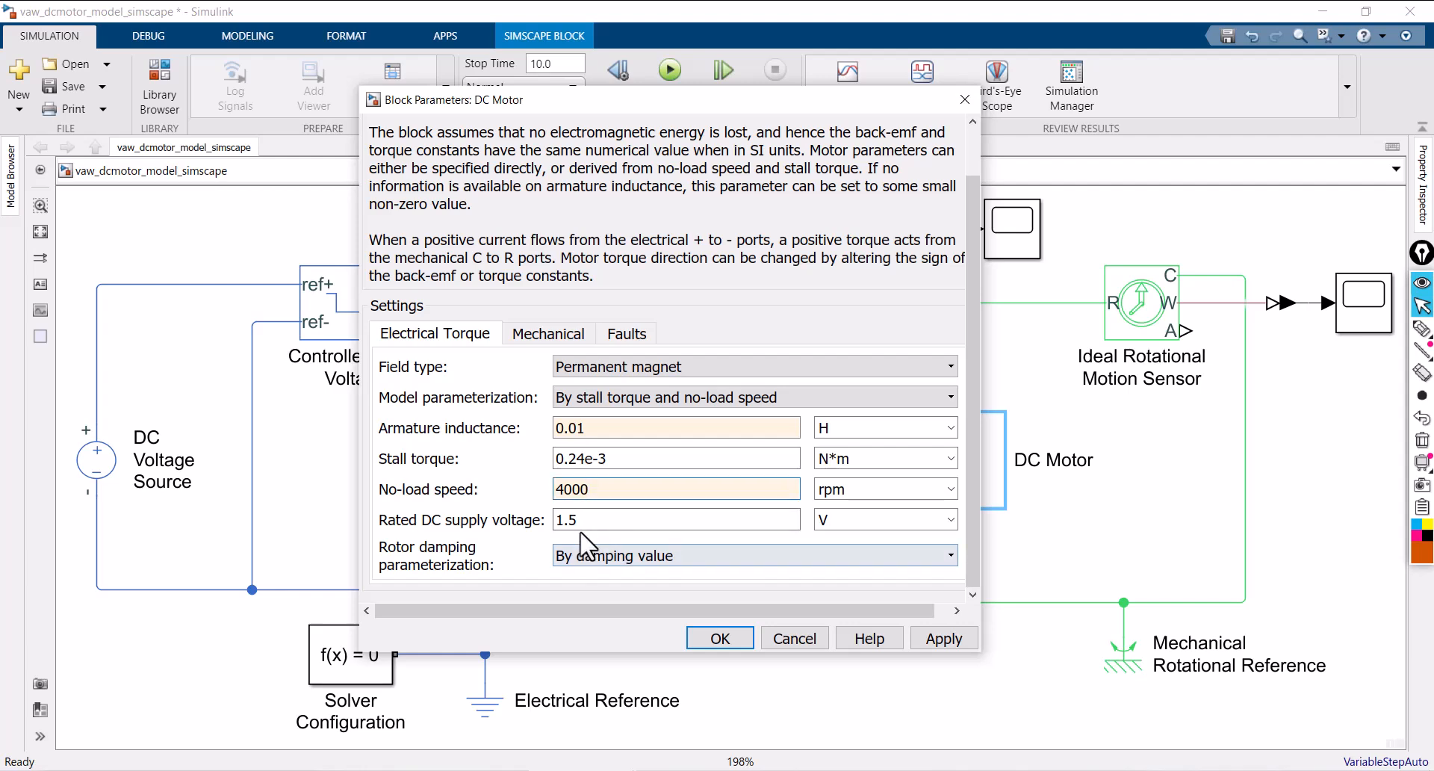
{"action": "double_click", "coordinate": [587, 522]}
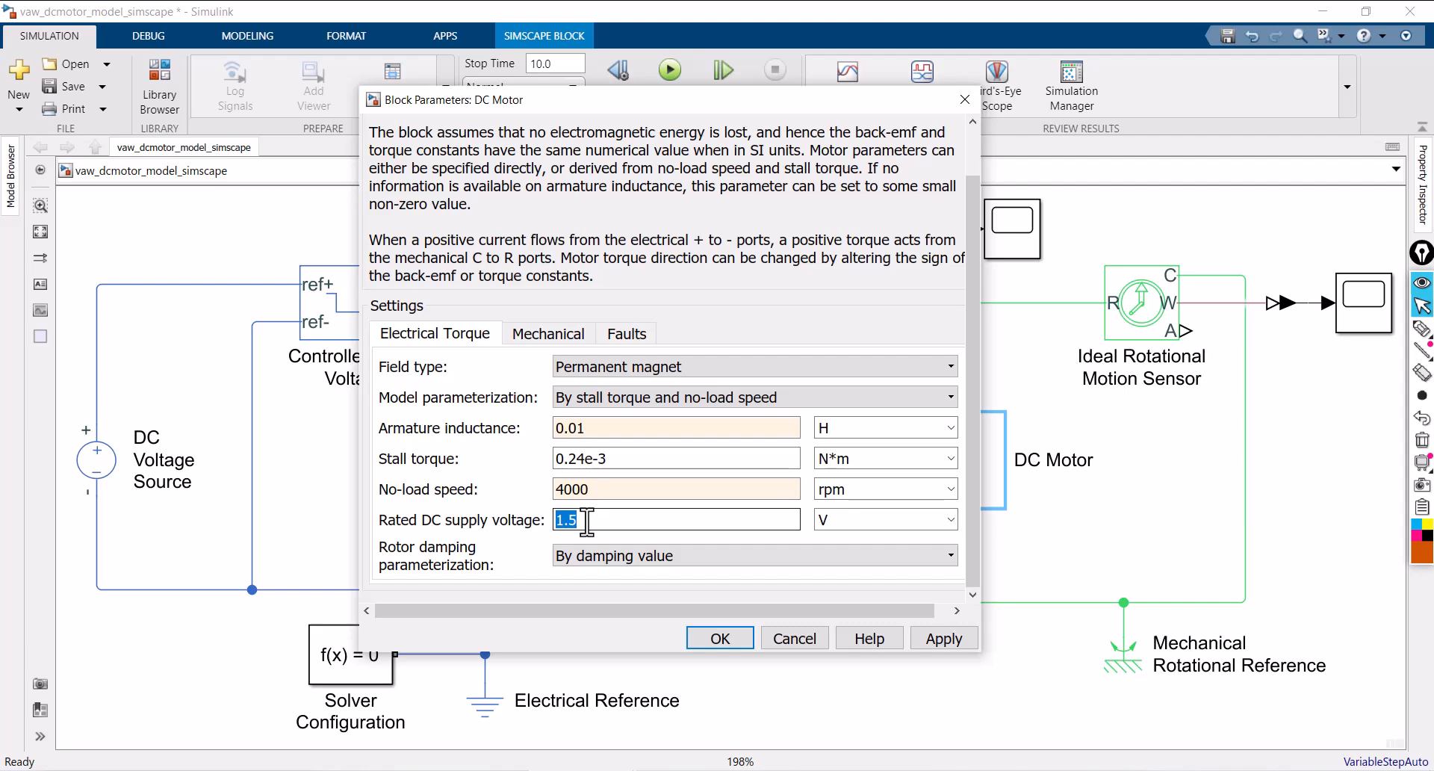
{"action": "type", "text": "15"}
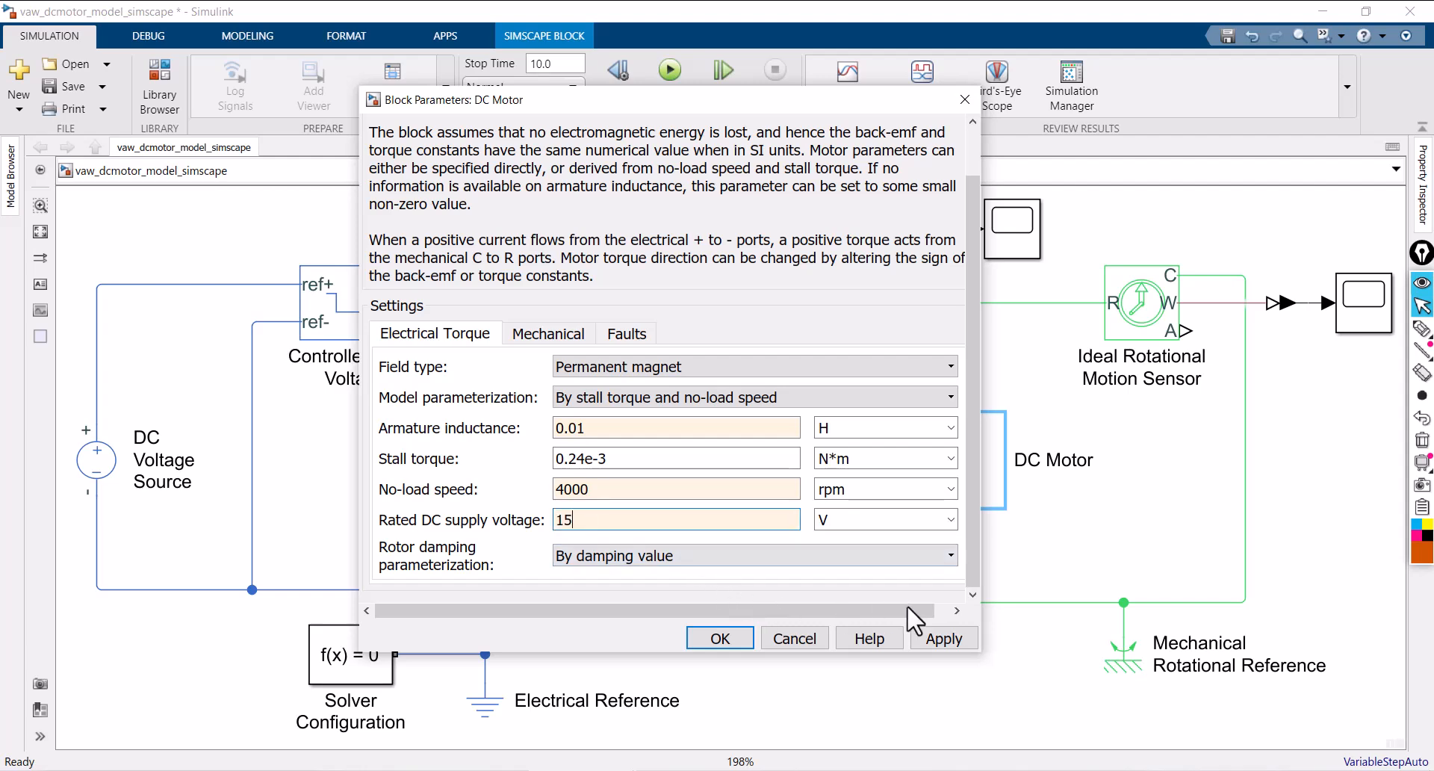
{"action": "left_click", "coordinate": [946, 631]}
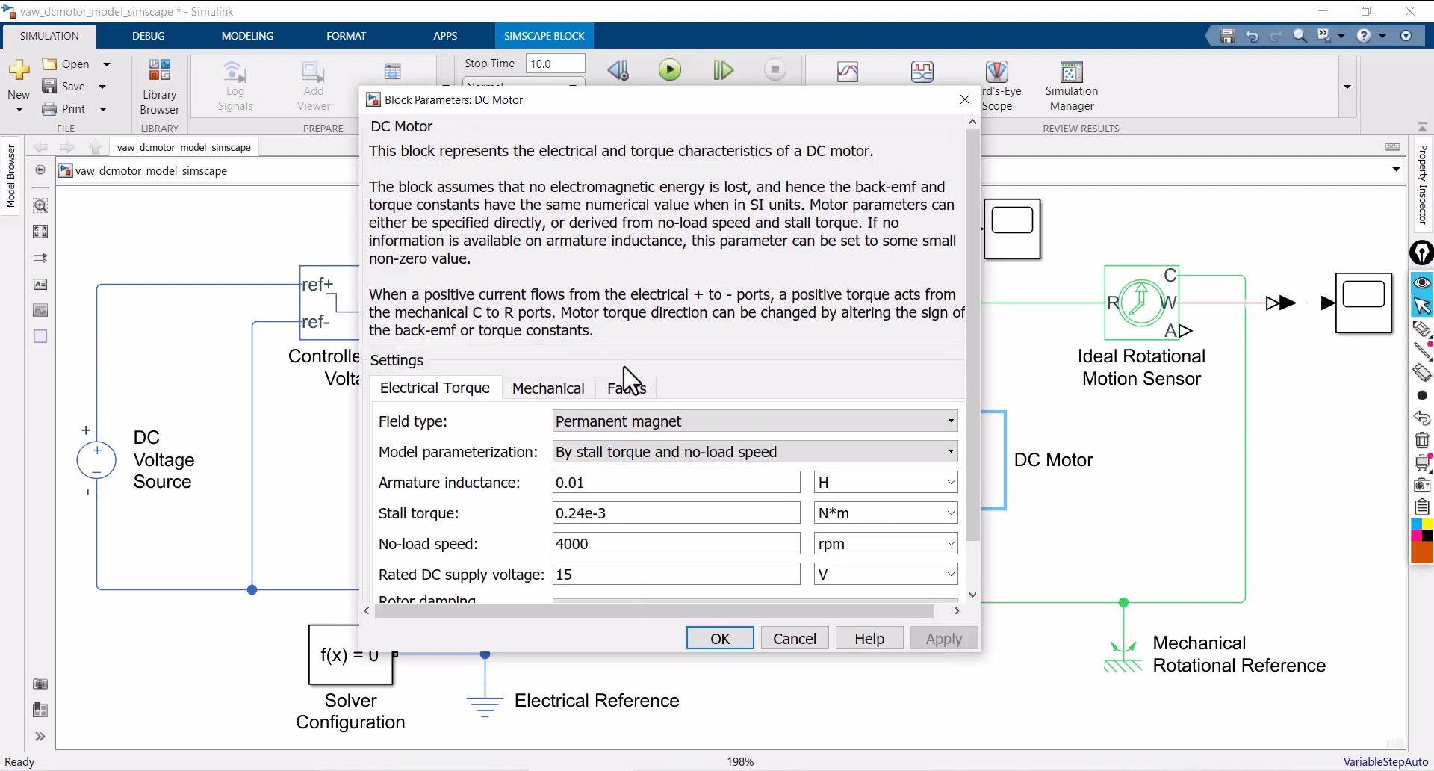
{"action": "left_click", "coordinate": [576, 396]}
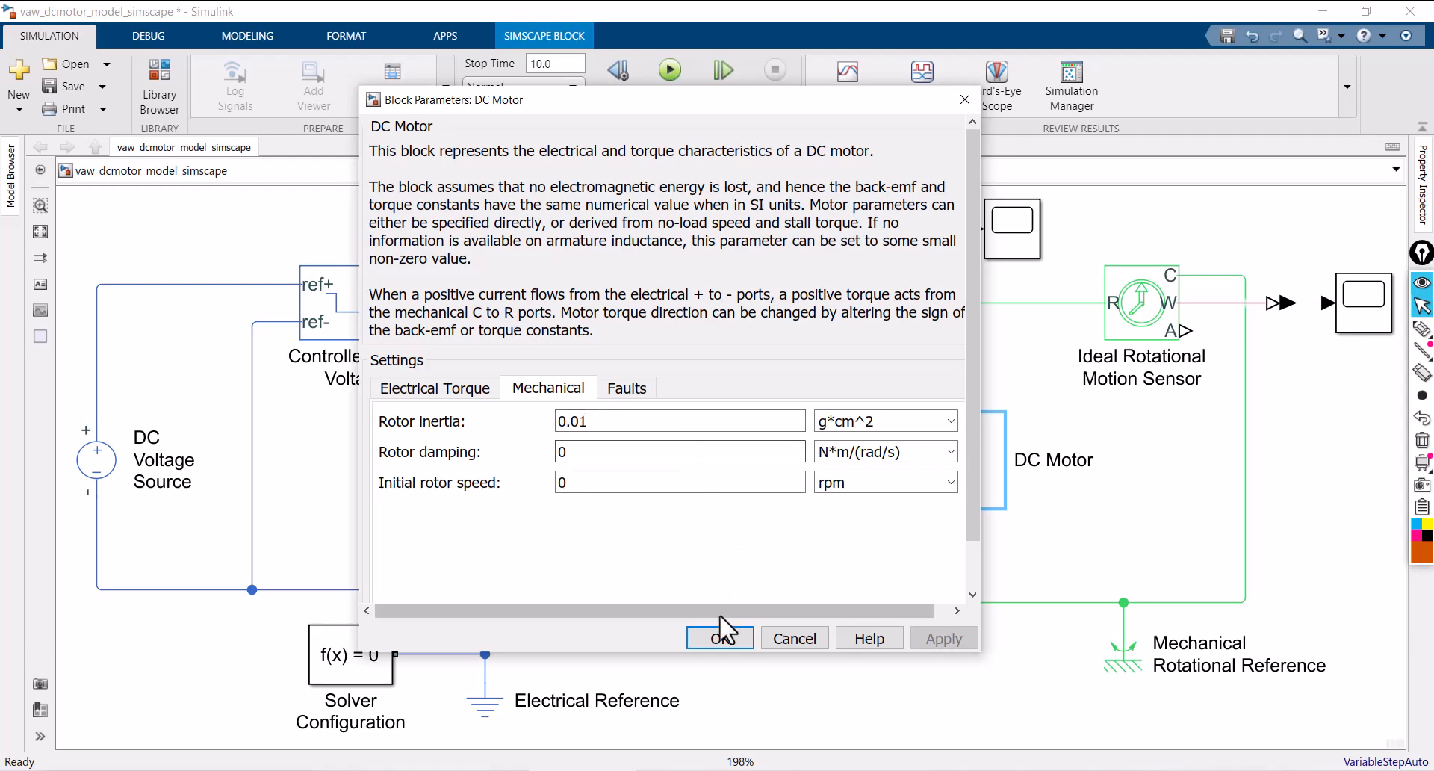
{"action": "left_click", "coordinate": [720, 641]}
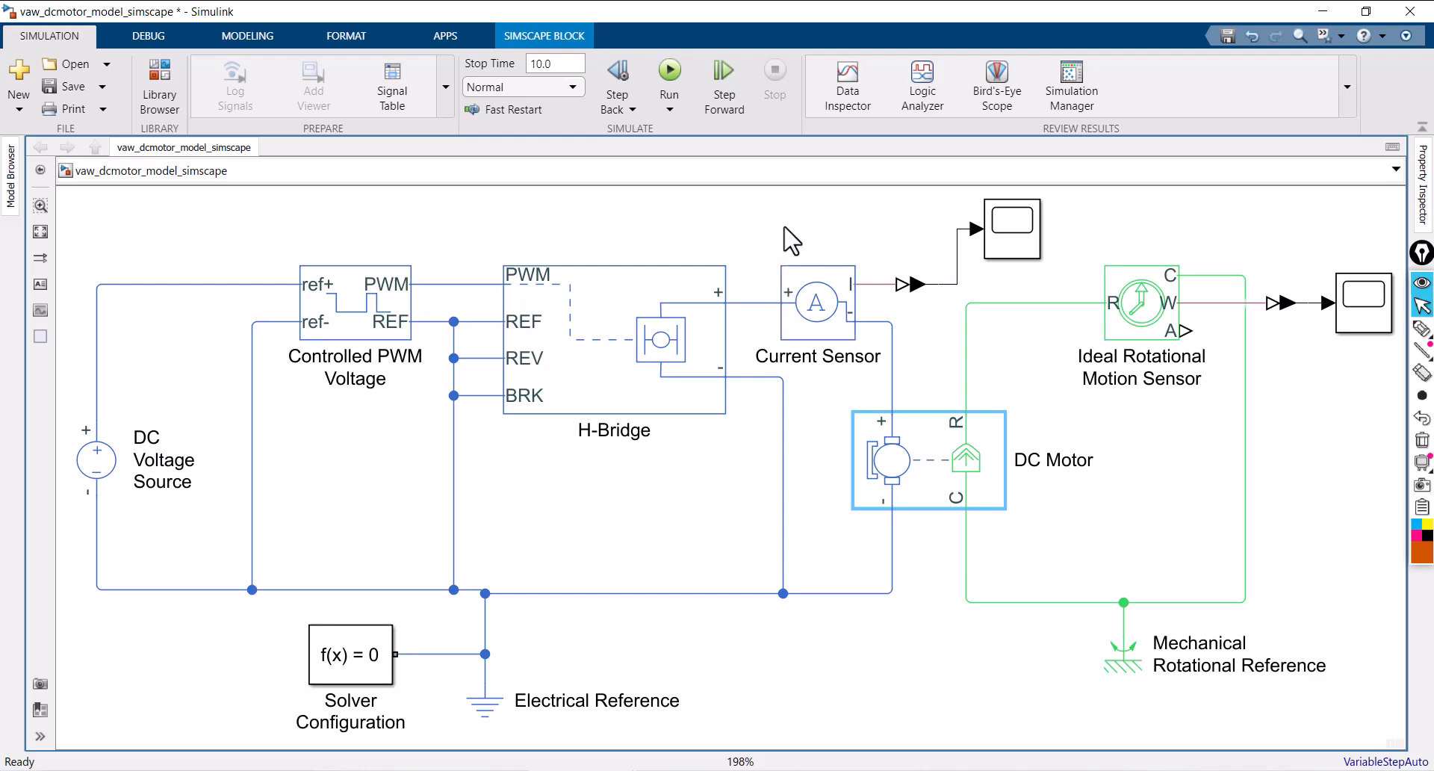
- In the style of the scope fed by the Current Sensor, set a white figure, white axes background and black axes lines
{"action": "left_click", "coordinate": [1005, 235]}
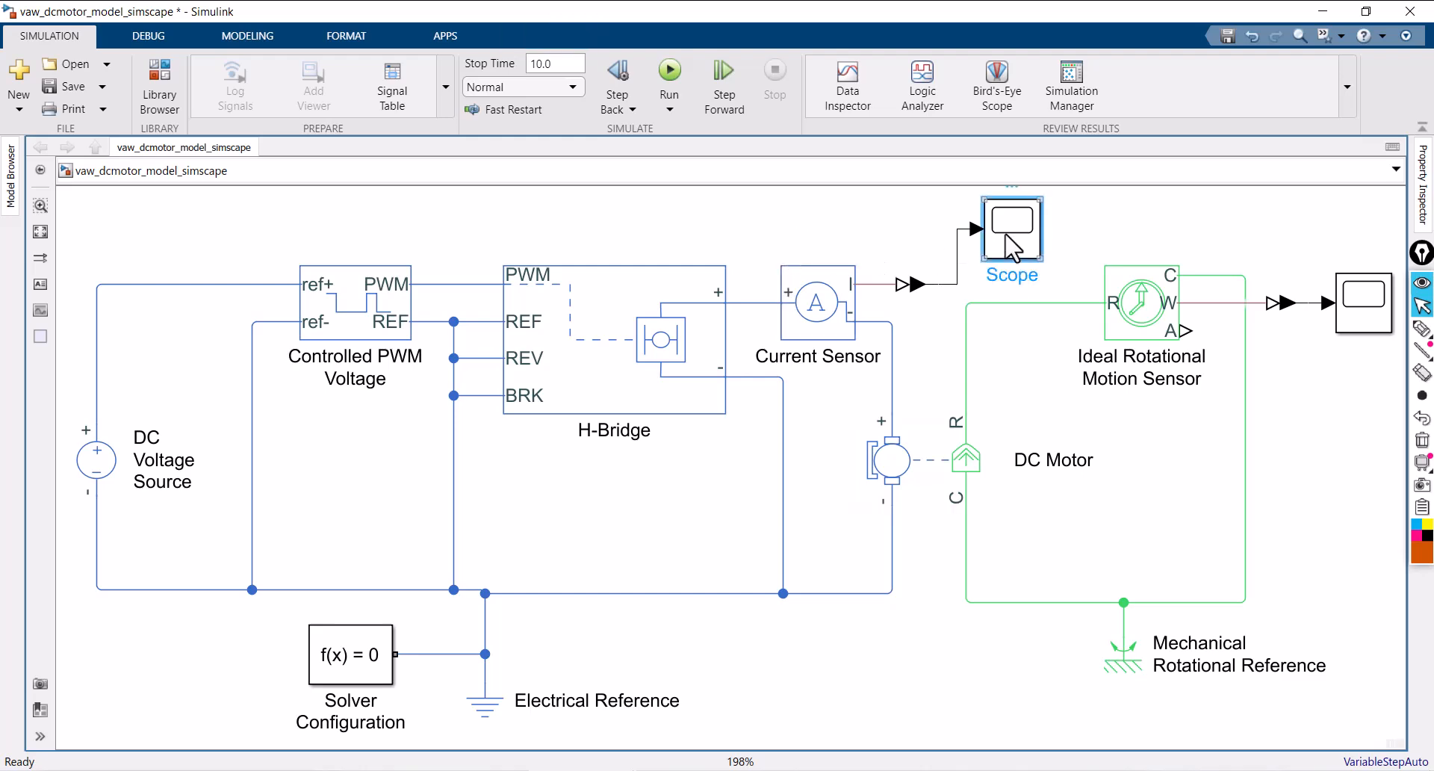
{"action": "double_click", "coordinate": [1012, 246]}
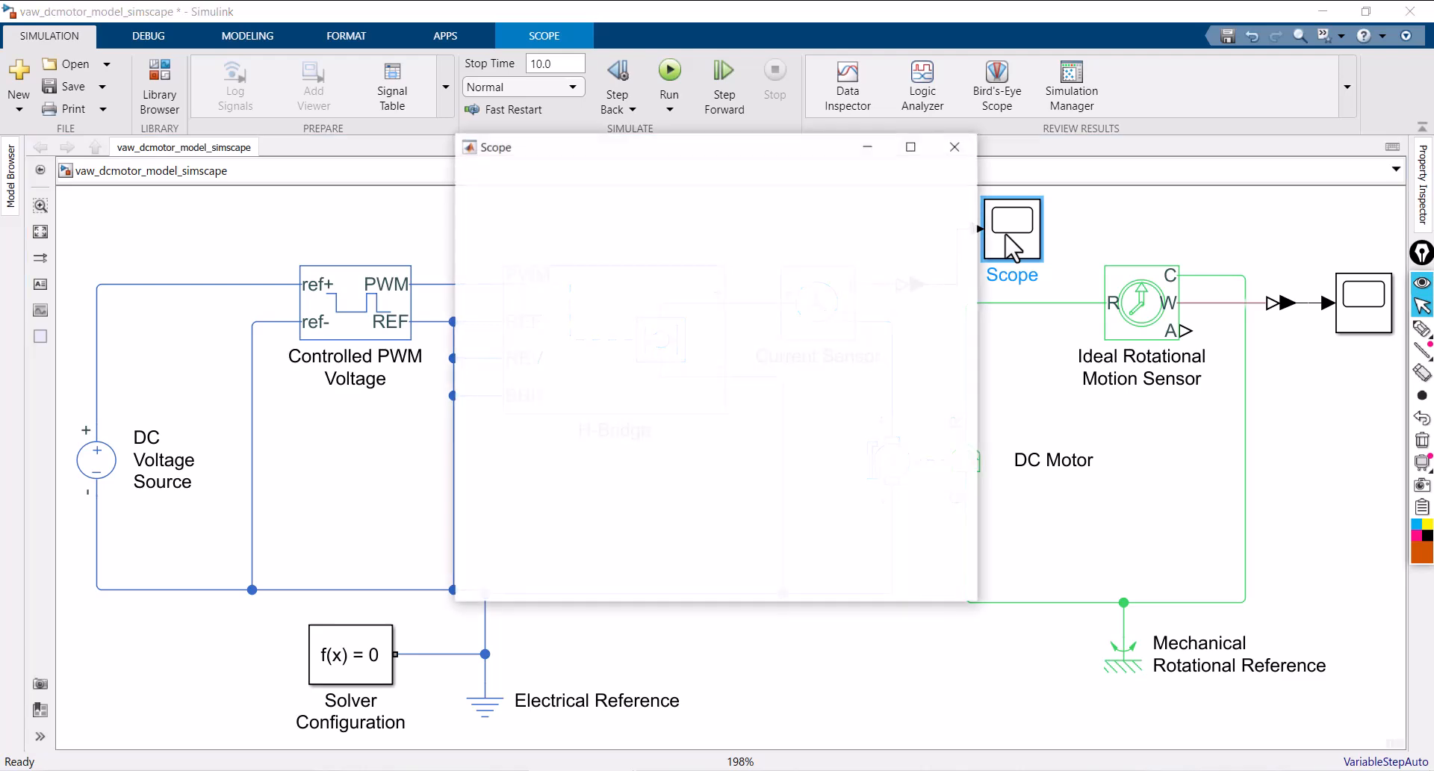
{"action": "left_click", "coordinate": [542, 175]}
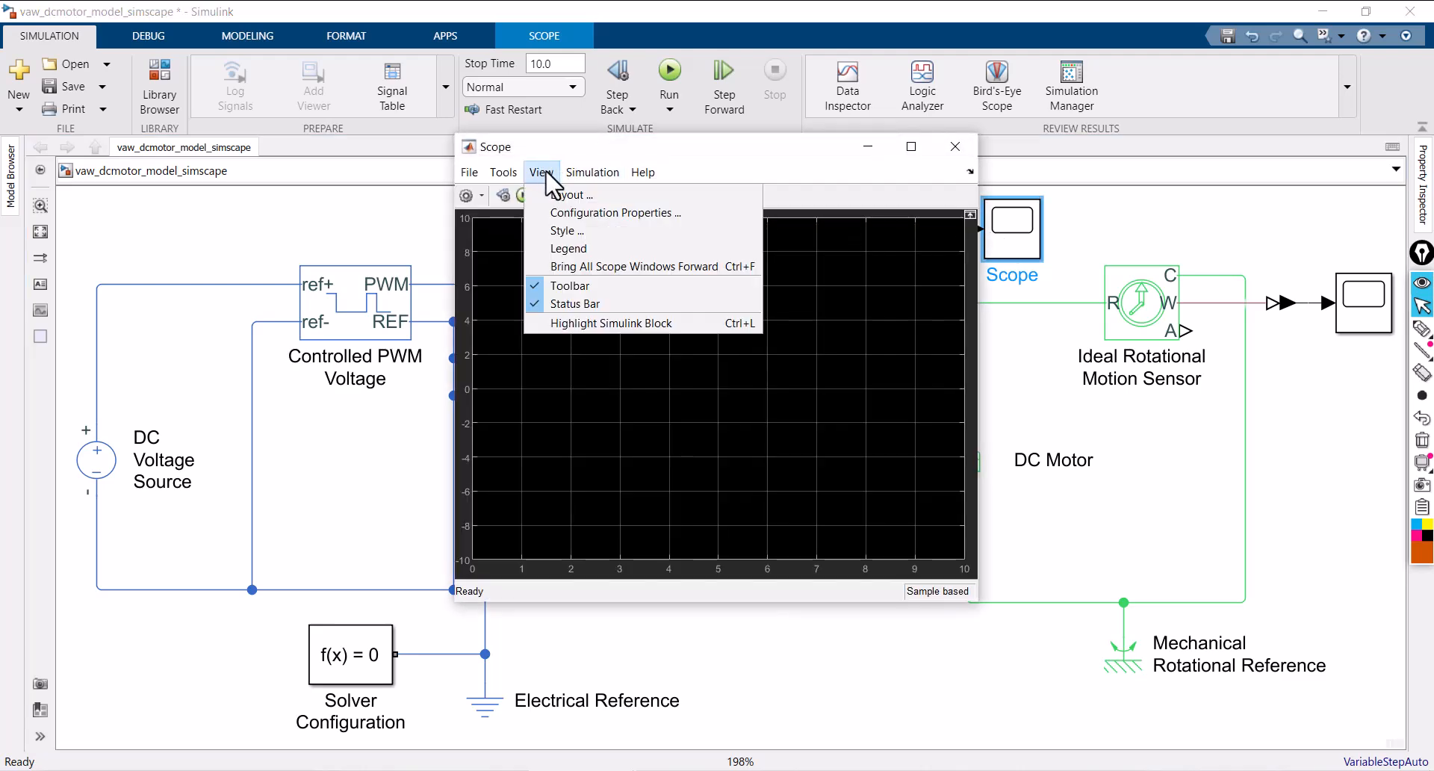
{"action": "left_click", "coordinate": [563, 229]}
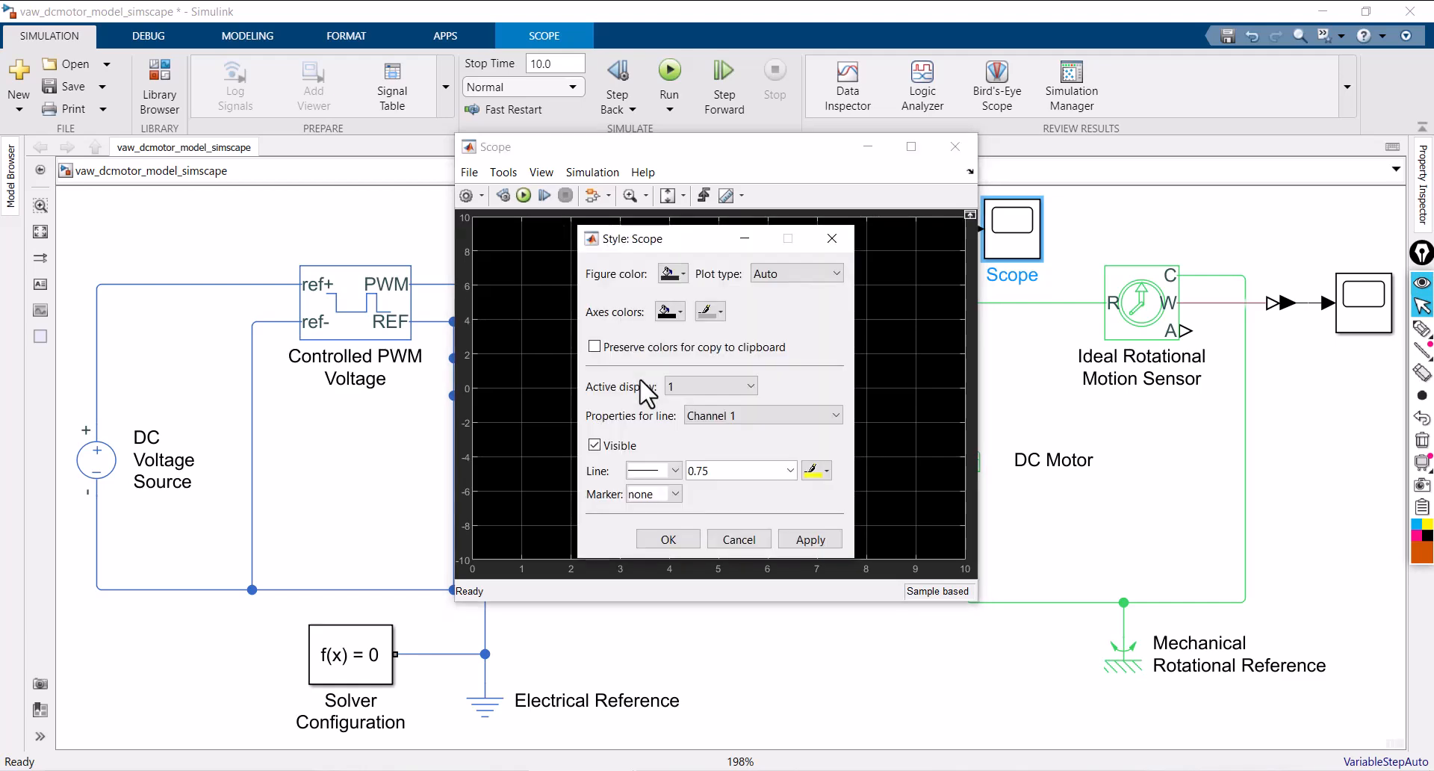
{"action": "left_click", "coordinate": [675, 274]}
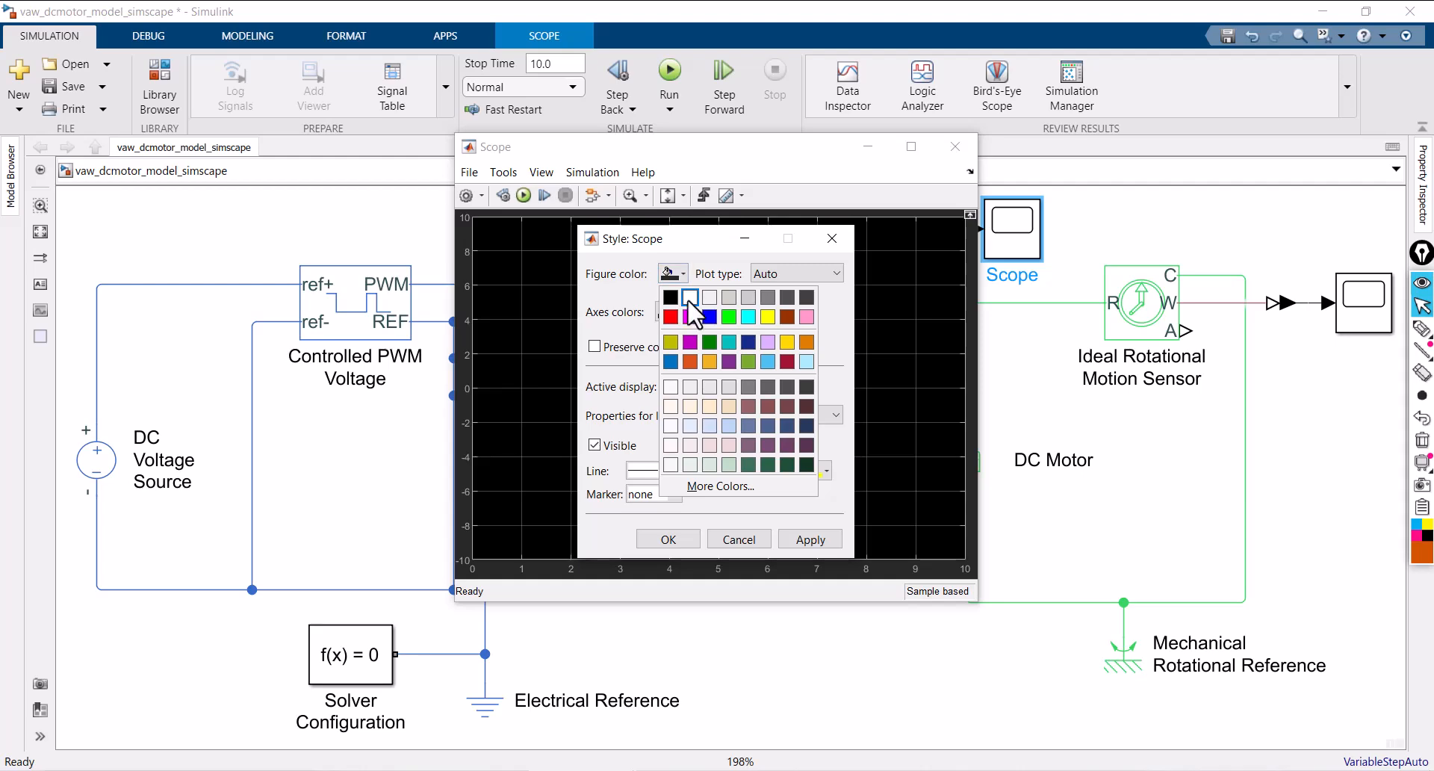
{"action": "left_click", "coordinate": [688, 297]}
{"action": "left_click", "coordinate": [672, 314]}
{"action": "left_click", "coordinate": [689, 330]}
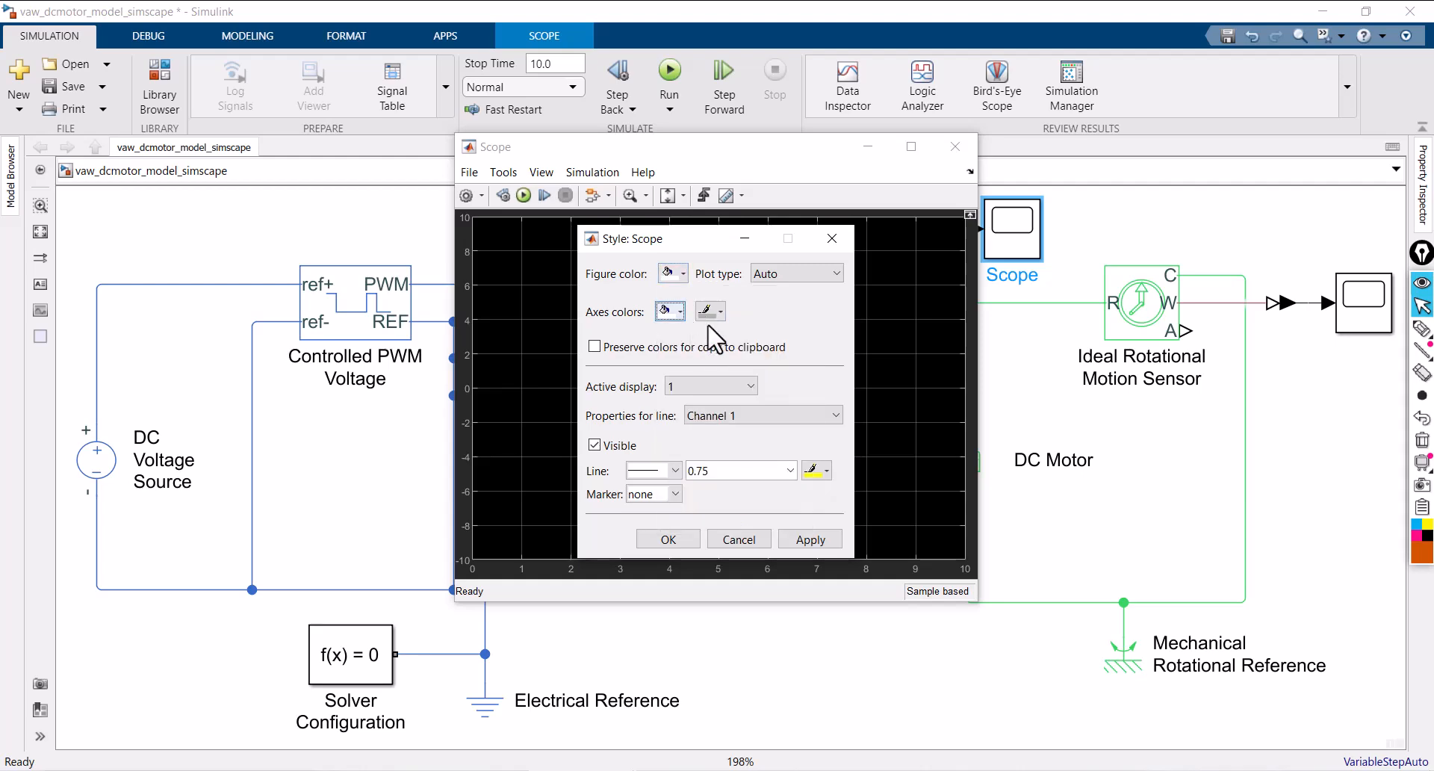
{"action": "left_click", "coordinate": [719, 313]}
{"action": "left_click", "coordinate": [707, 335]}
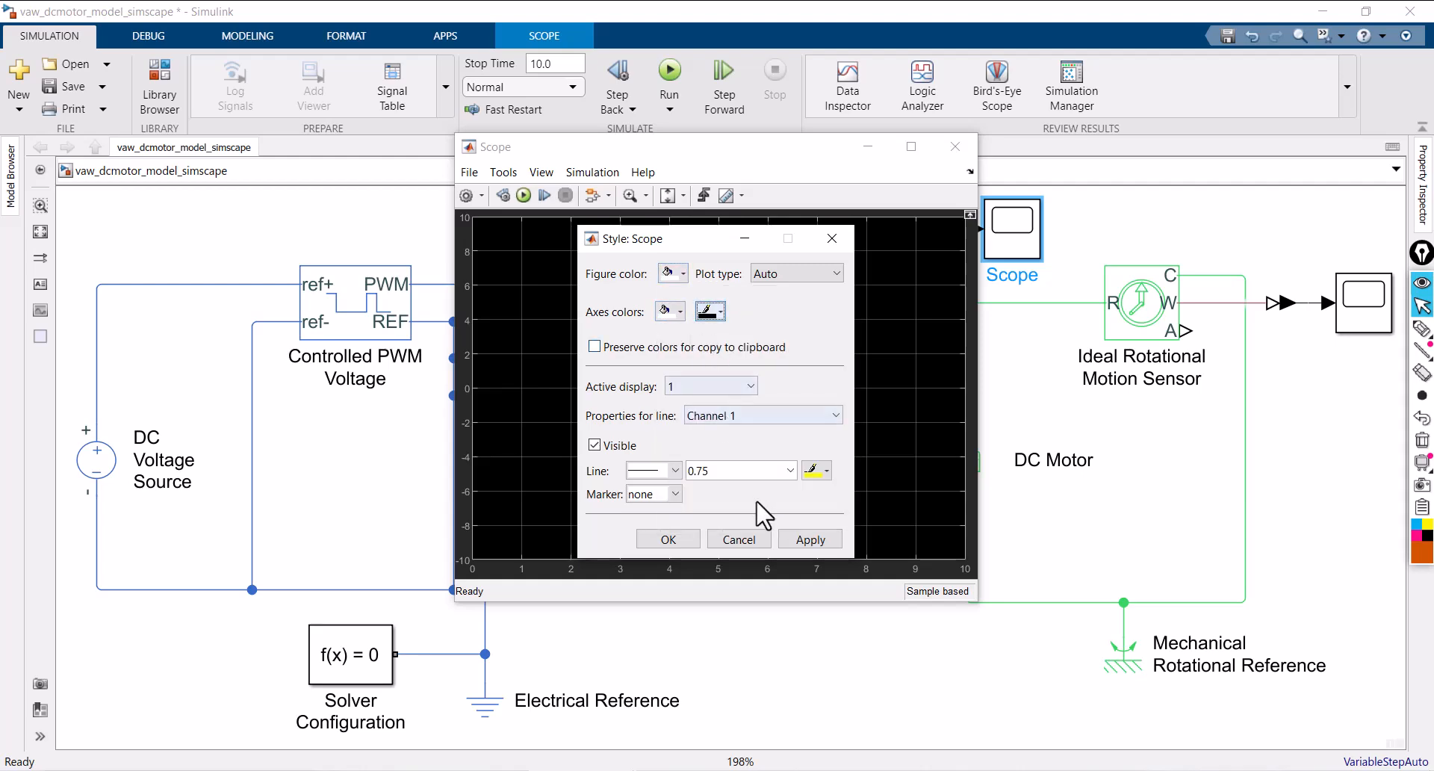
- Set the current scope's Channel 1 line to width 2.0 and black, accept the style and close the scope
{"action": "left_click", "coordinate": [788, 471]}
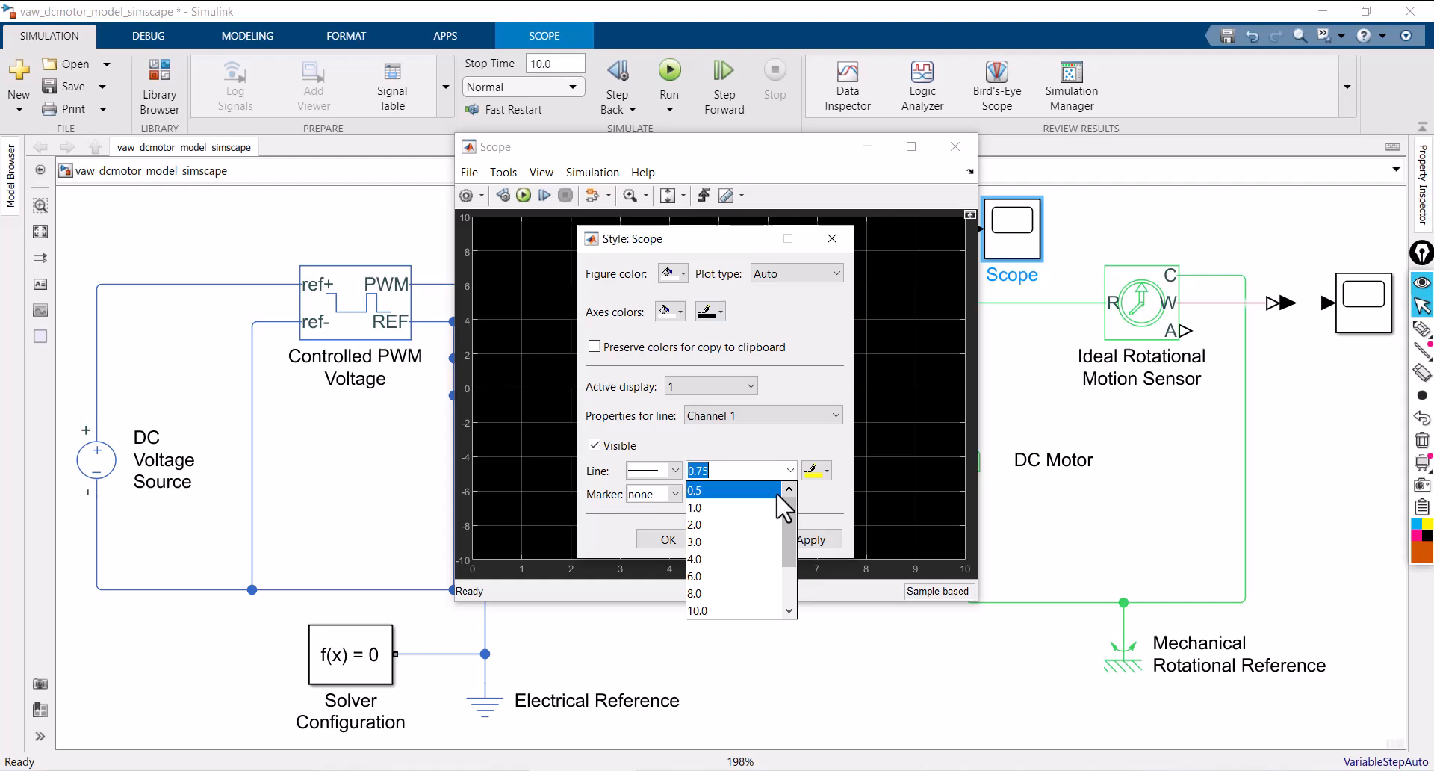
{"action": "left_click", "coordinate": [731, 526]}
{"action": "left_click", "coordinate": [816, 470]}
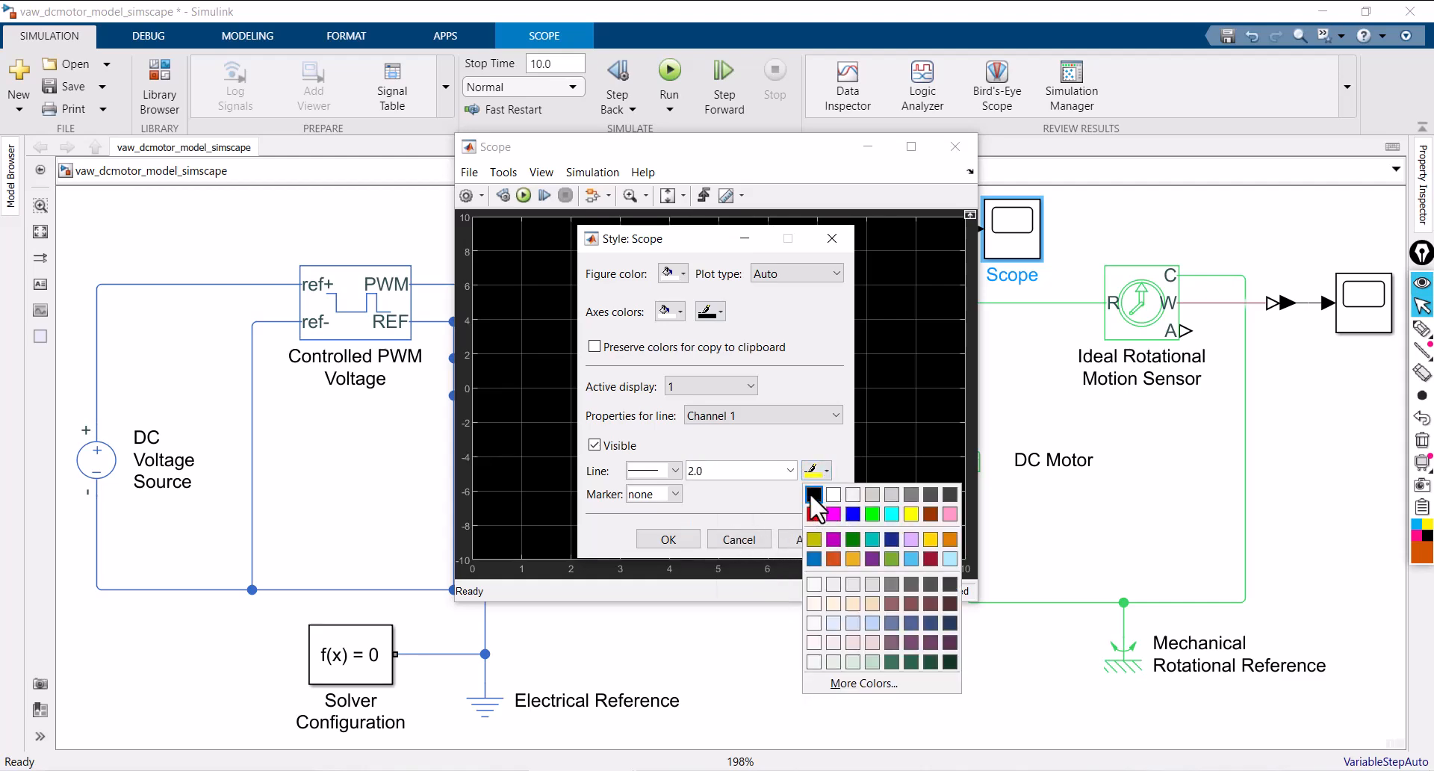
{"action": "left_click", "coordinate": [814, 494]}
{"action": "left_click", "coordinate": [655, 542]}
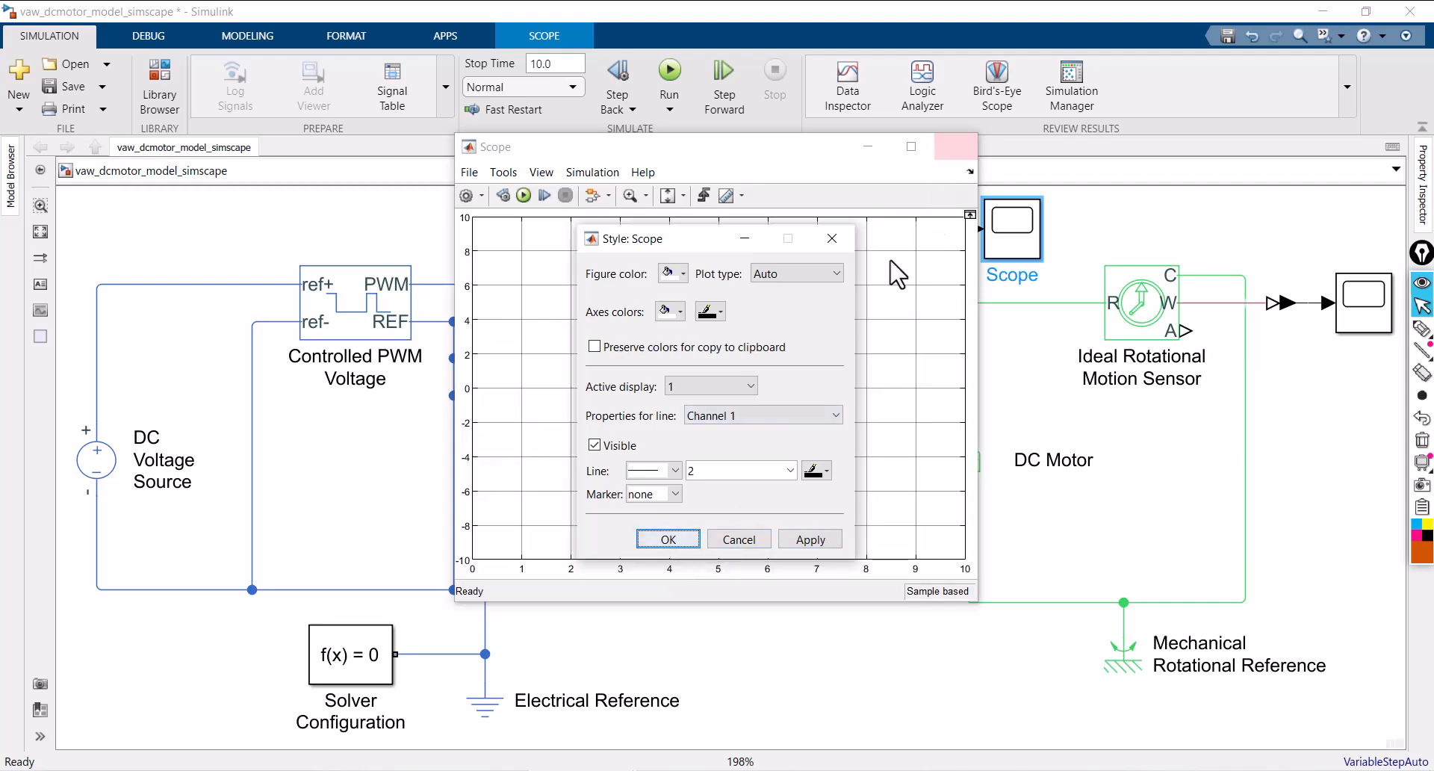
{"action": "left_click", "coordinate": [681, 538]}
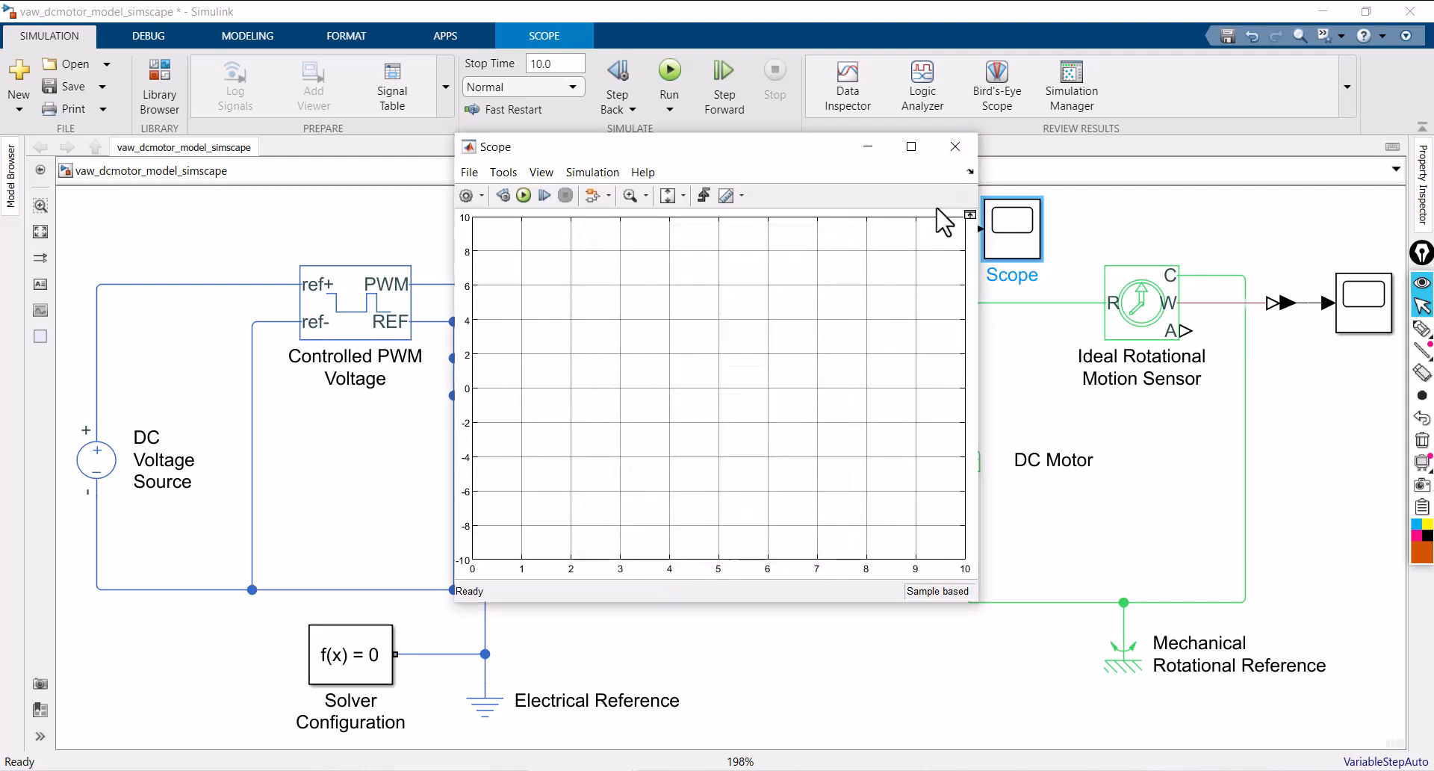
{"action": "left_click", "coordinate": [955, 147]}
- In the style of Scope1, set a white figure color, white axes background and black axes lines
{"action": "left_click", "coordinate": [1360, 313]}
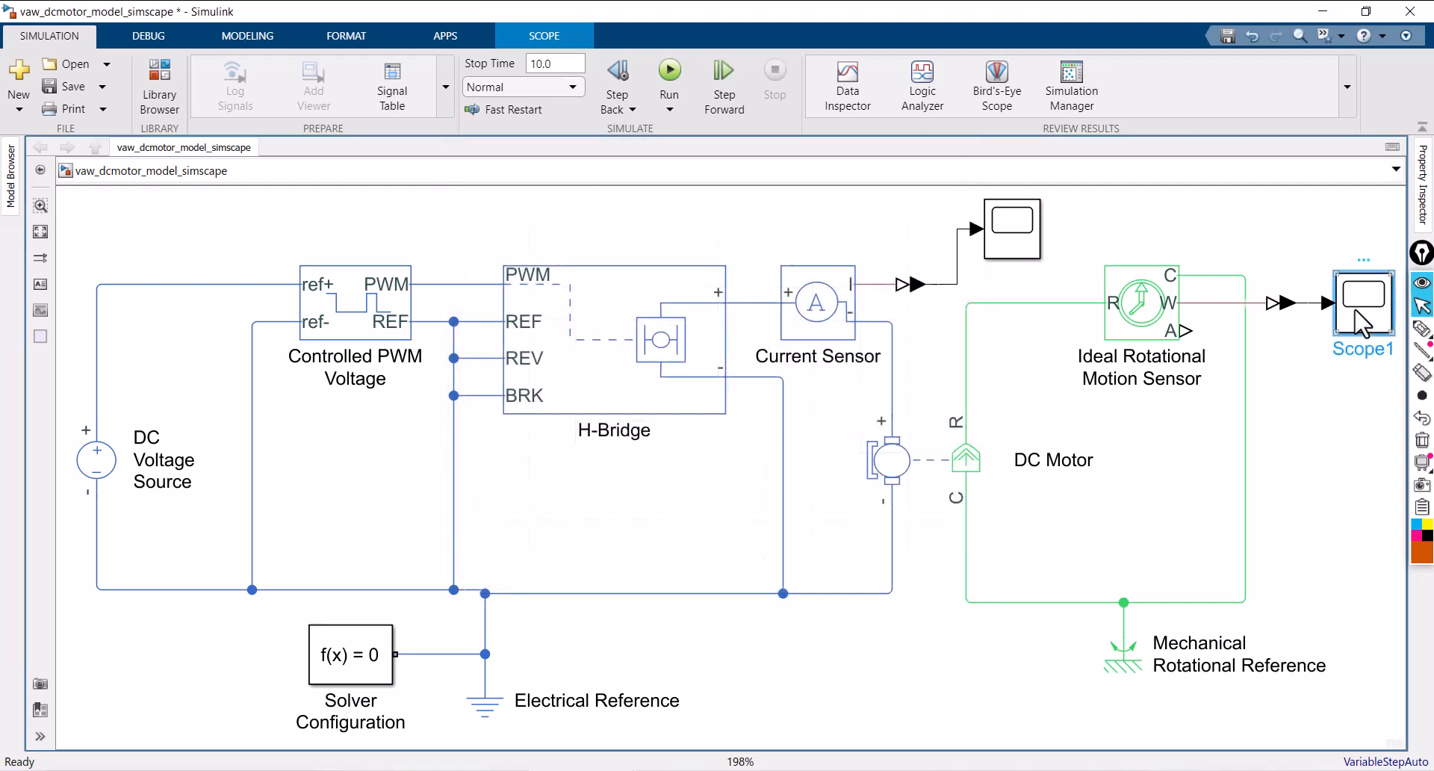
{"action": "double_click", "coordinate": [1356, 314]}
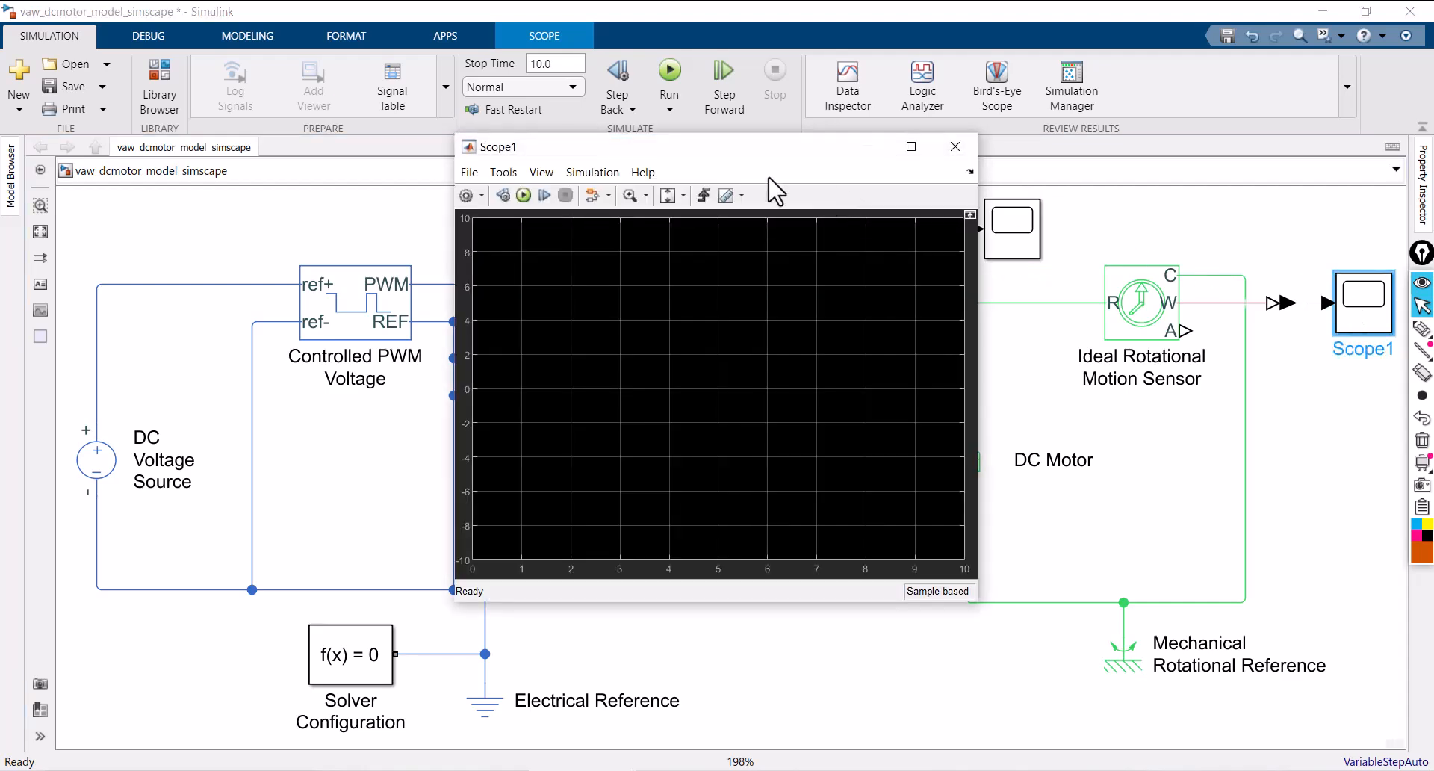
{"action": "left_click", "coordinate": [542, 172]}
{"action": "left_click", "coordinate": [568, 229]}
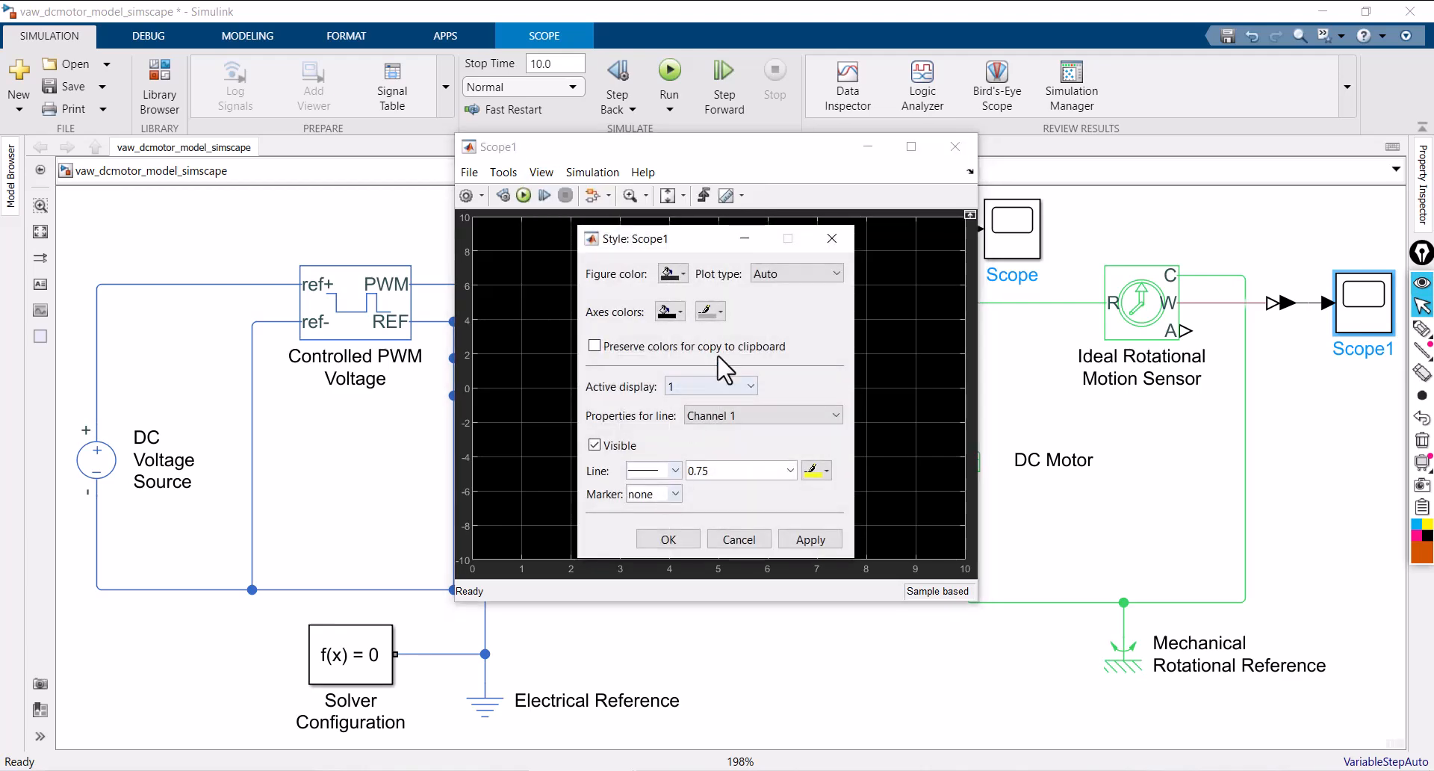
{"action": "left_click", "coordinate": [681, 273]}
{"action": "left_click", "coordinate": [686, 297]}
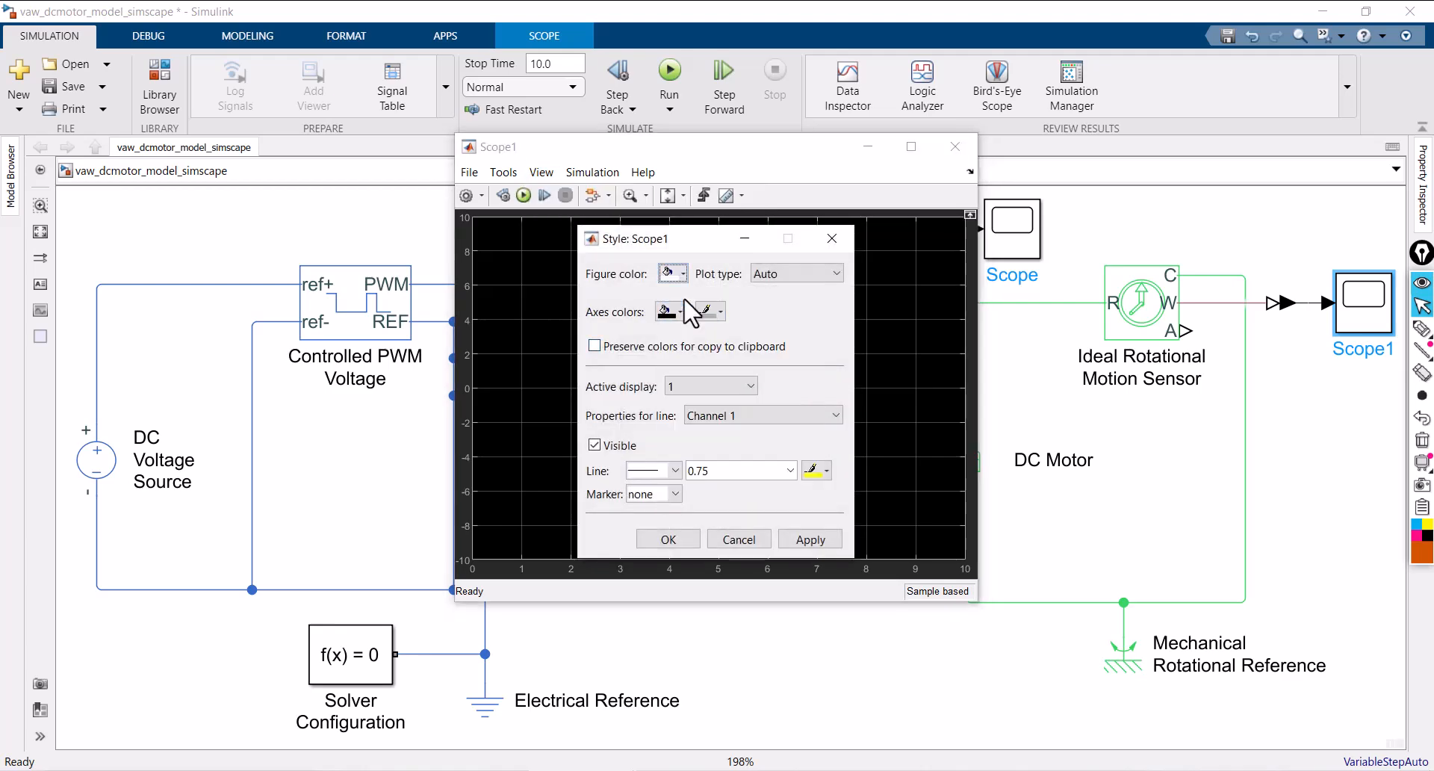
{"action": "left_click", "coordinate": [678, 312]}
{"action": "left_click", "coordinate": [686, 334]}
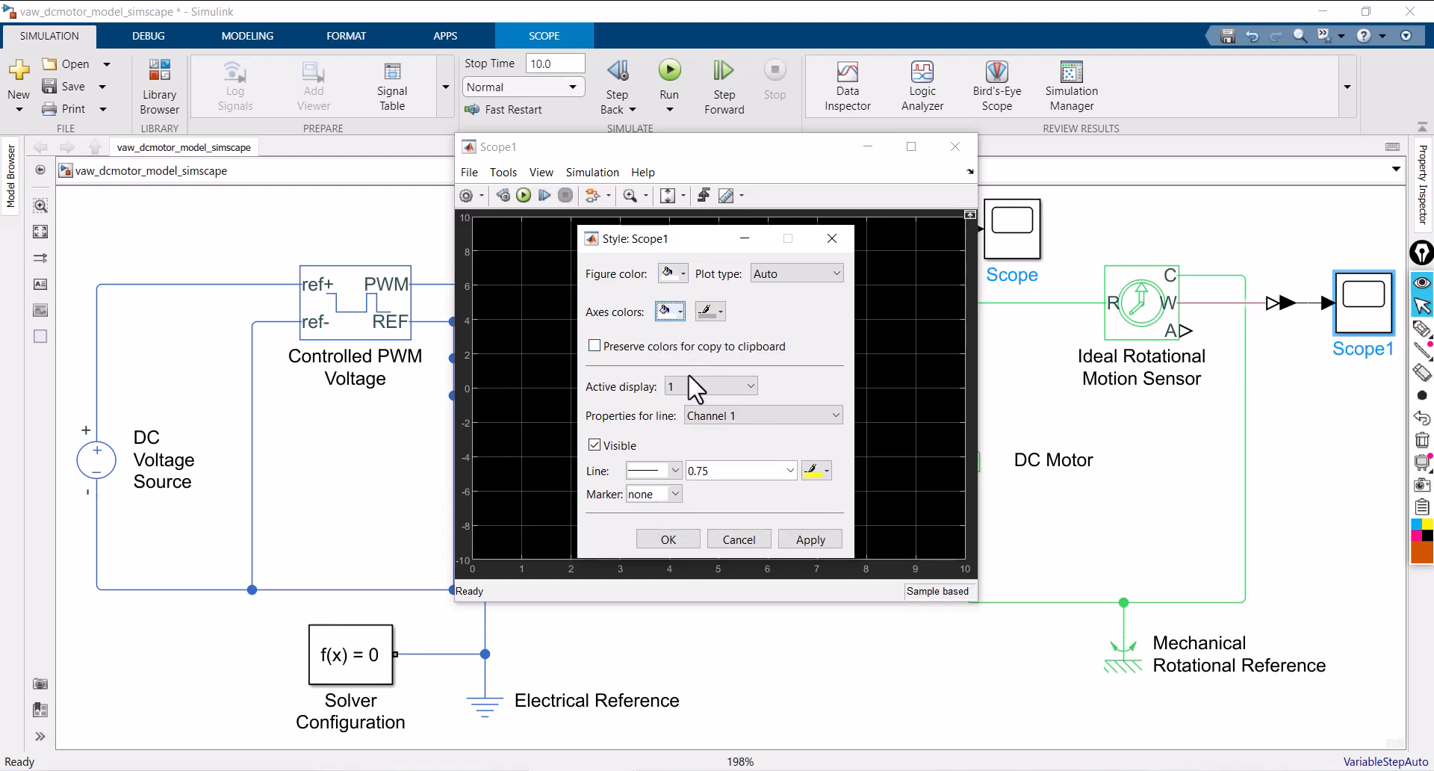
{"action": "left_click", "coordinate": [710, 311]}
{"action": "left_click", "coordinate": [708, 335]}
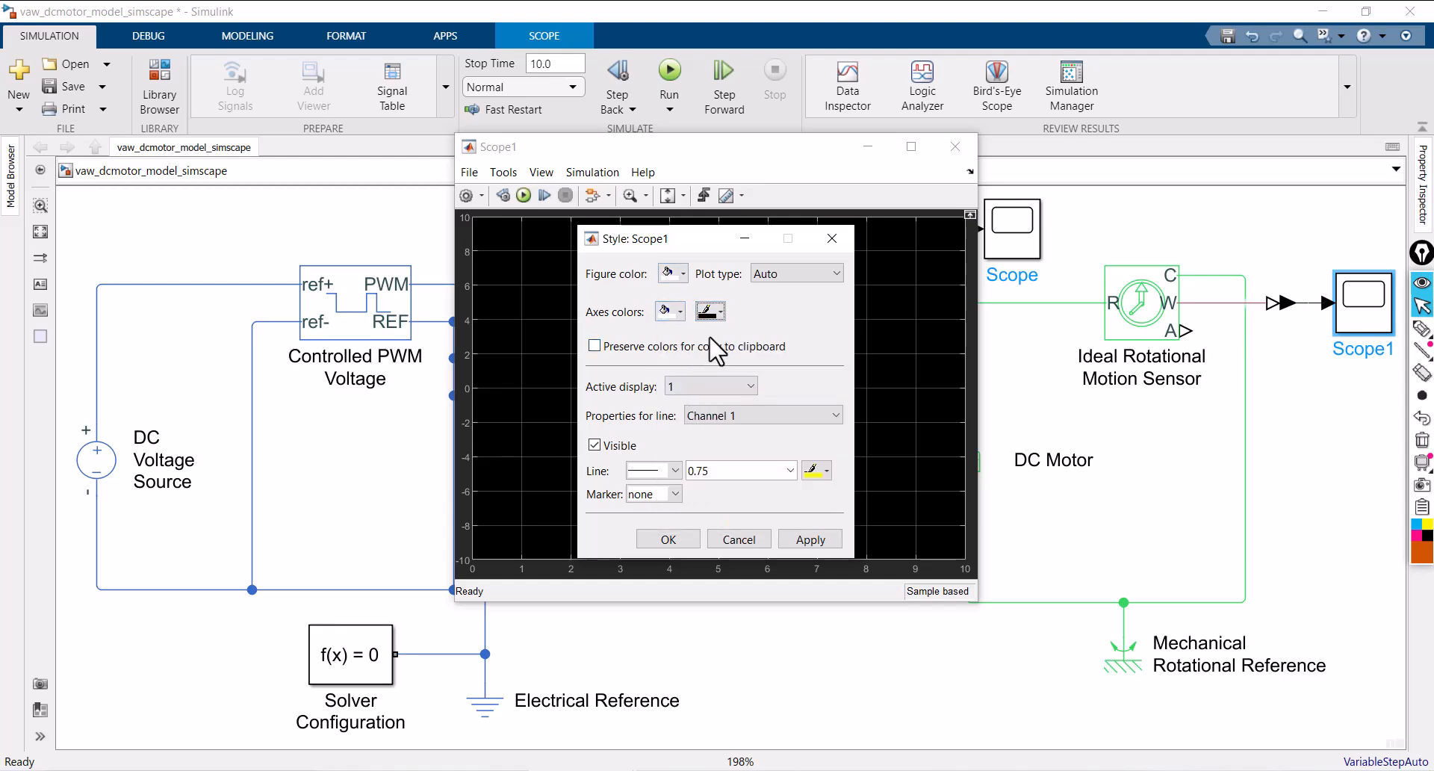
- Set Scope1's Channel 1 line to width 2.0 and red, apply the style and close the scope
{"action": "left_click", "coordinate": [790, 470]}
{"action": "left_click", "coordinate": [730, 523]}
{"action": "left_click", "coordinate": [816, 469]}
{"action": "left_click", "coordinate": [814, 514]}
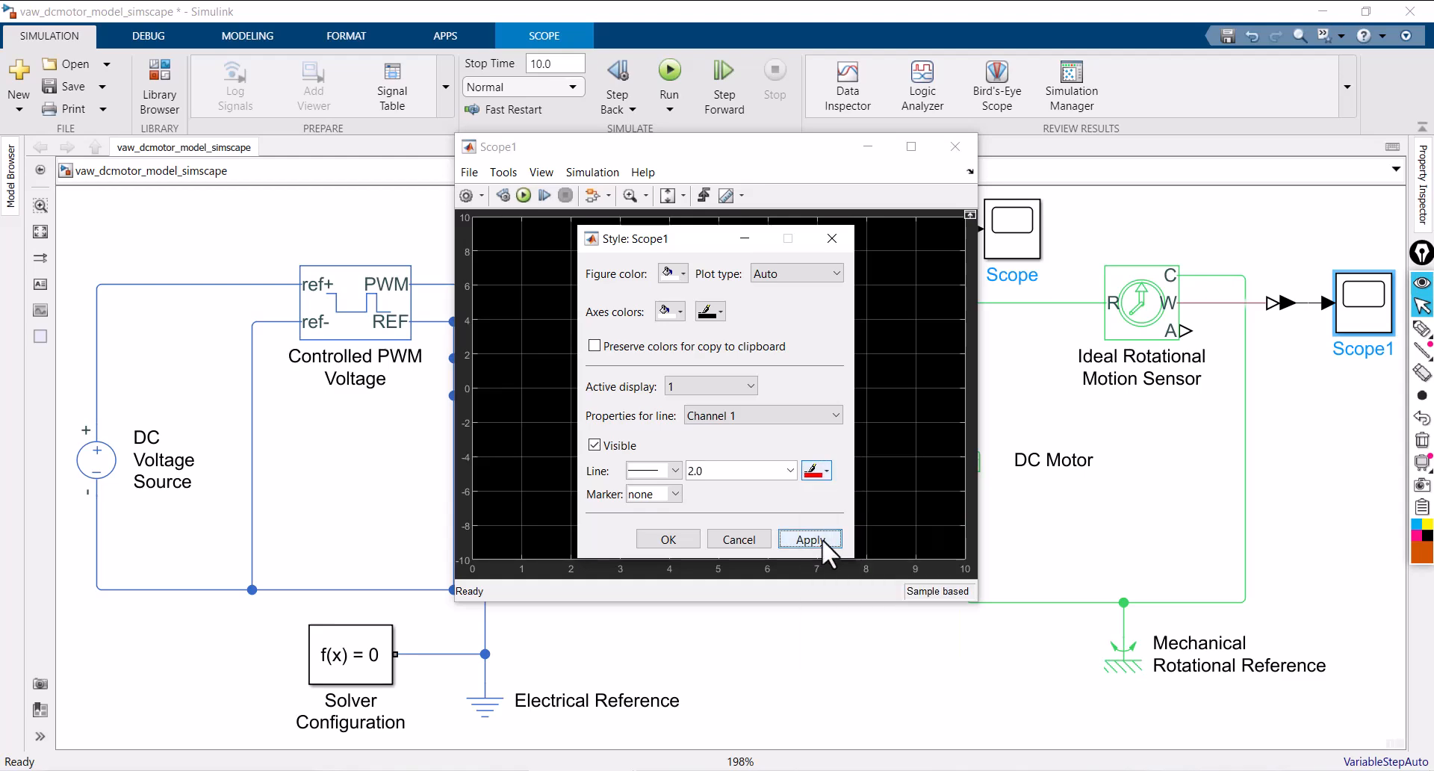
{"action": "left_click", "coordinate": [822, 540]}
{"action": "left_click", "coordinate": [667, 539]}
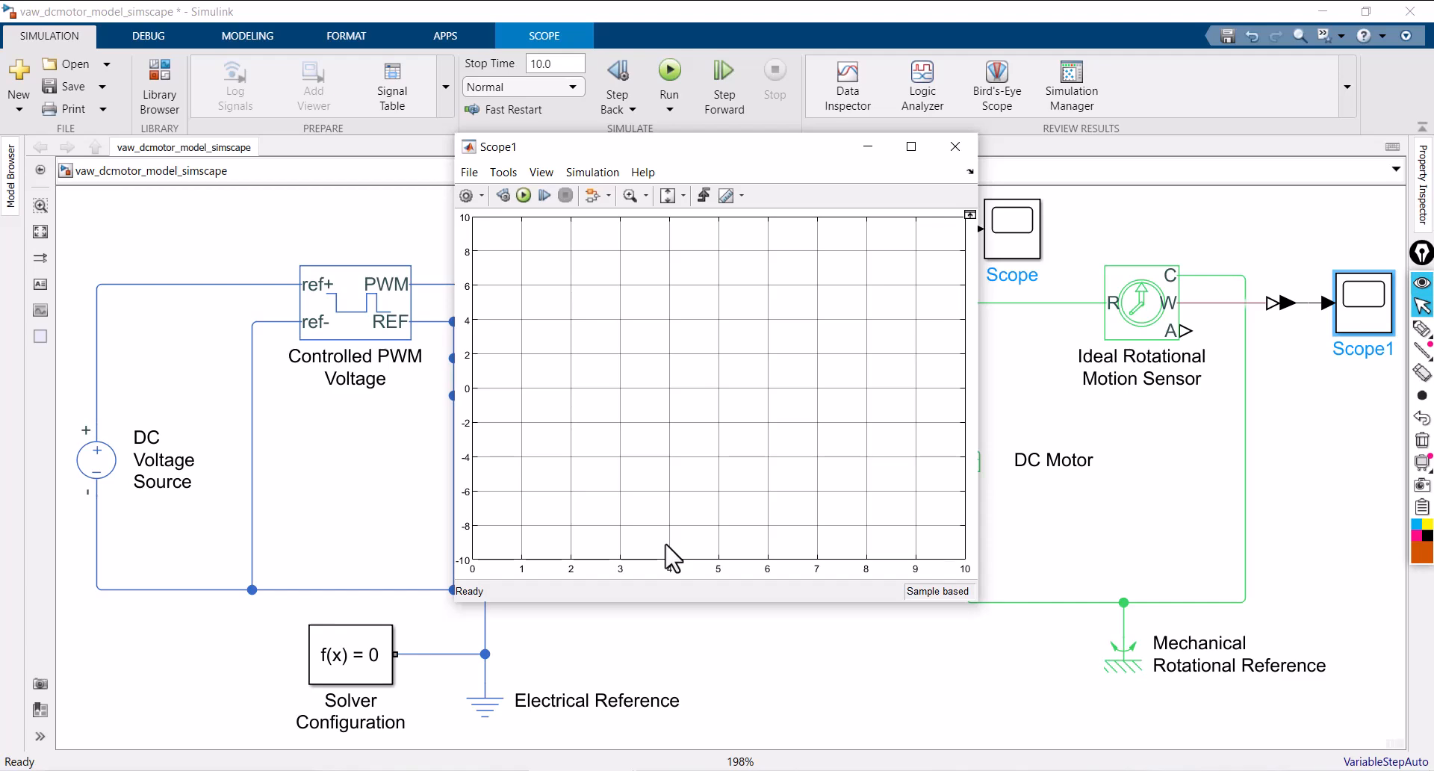
{"action": "left_click", "coordinate": [954, 147]}
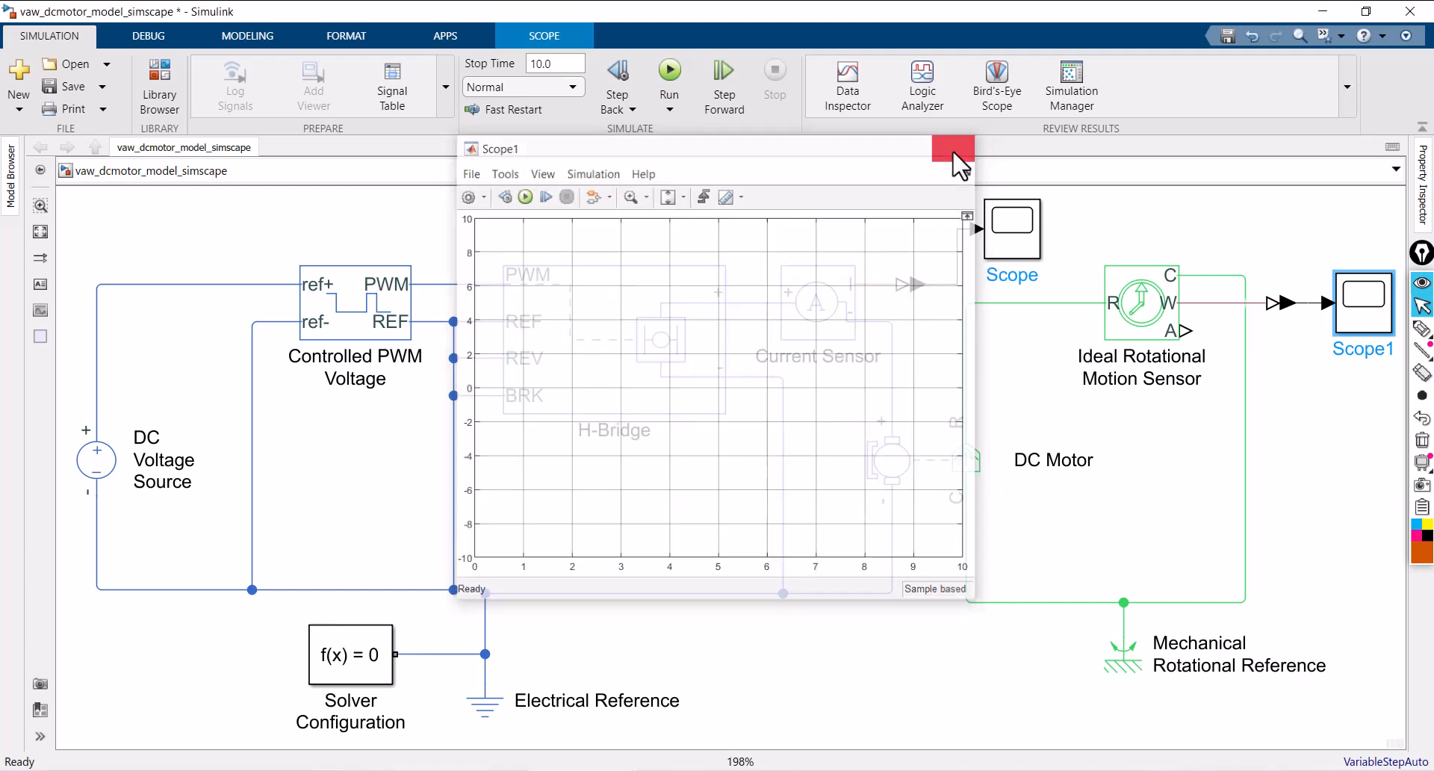
- Save the model and run the simulation
{"action": "left_click", "coordinate": [1296, 395]}
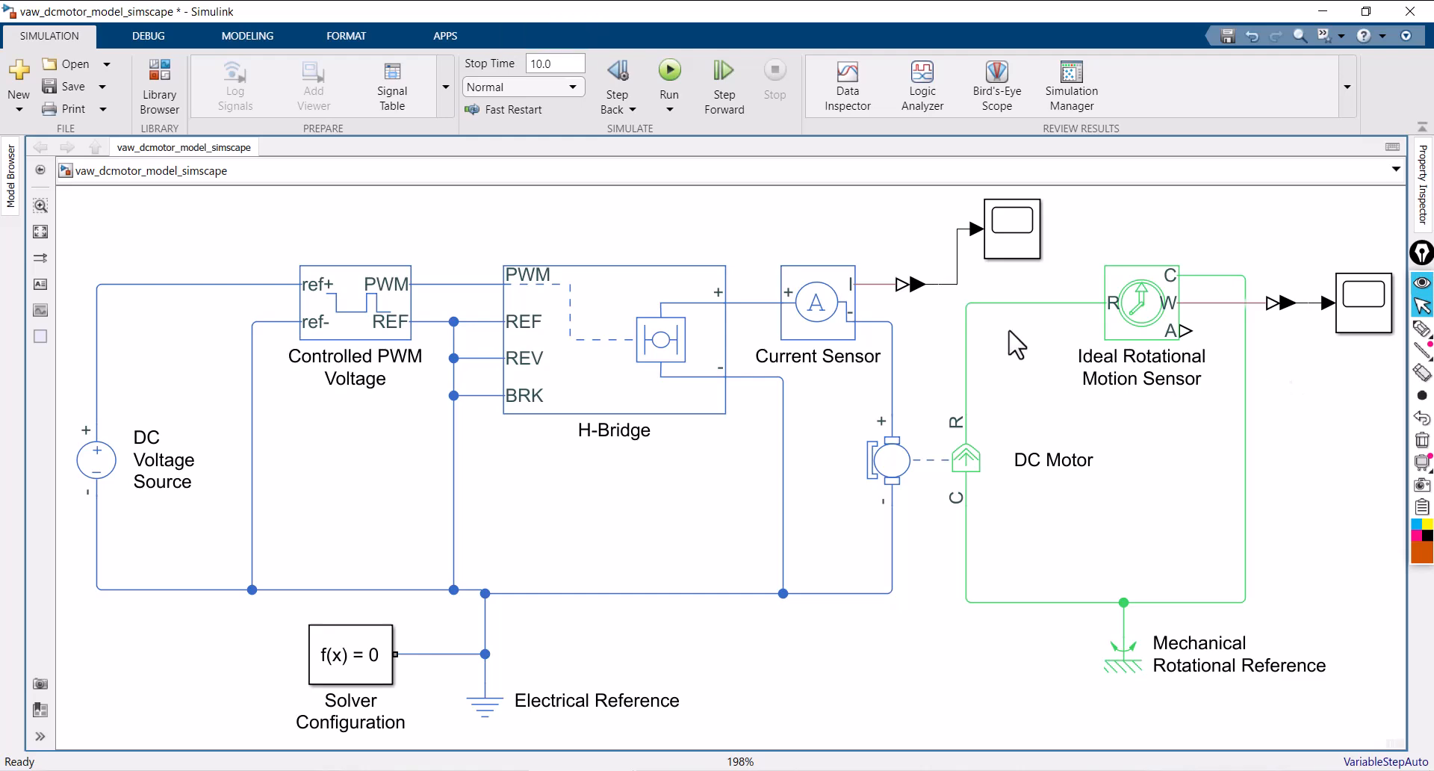
{"action": "left_click", "coordinate": [69, 86]}
{"action": "left_click", "coordinate": [670, 70]}
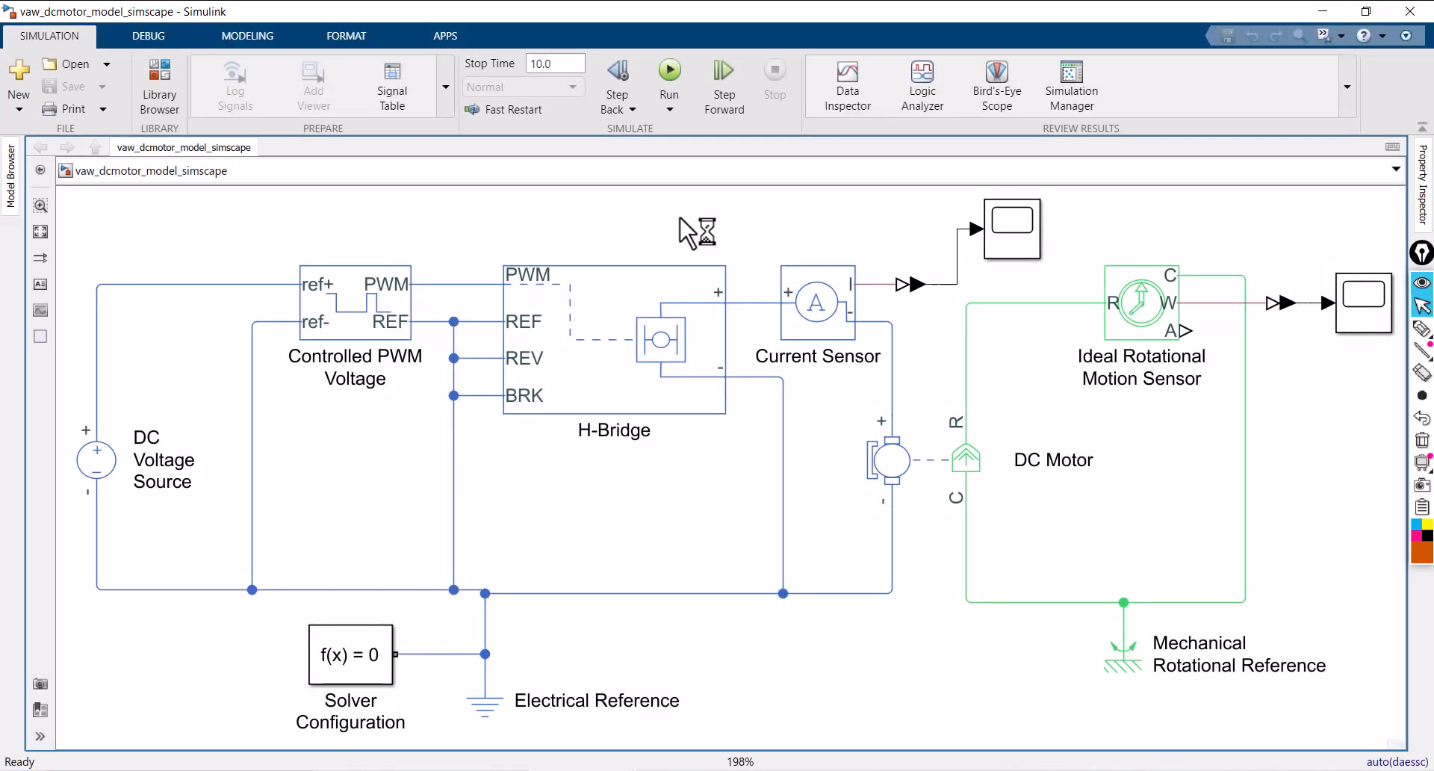
- Examine the motor current in the maximized Scope, scaling the axes to fit and zooming the time axis to about the first 0.1 s
{"action": "double_click", "coordinate": [1014, 237]}
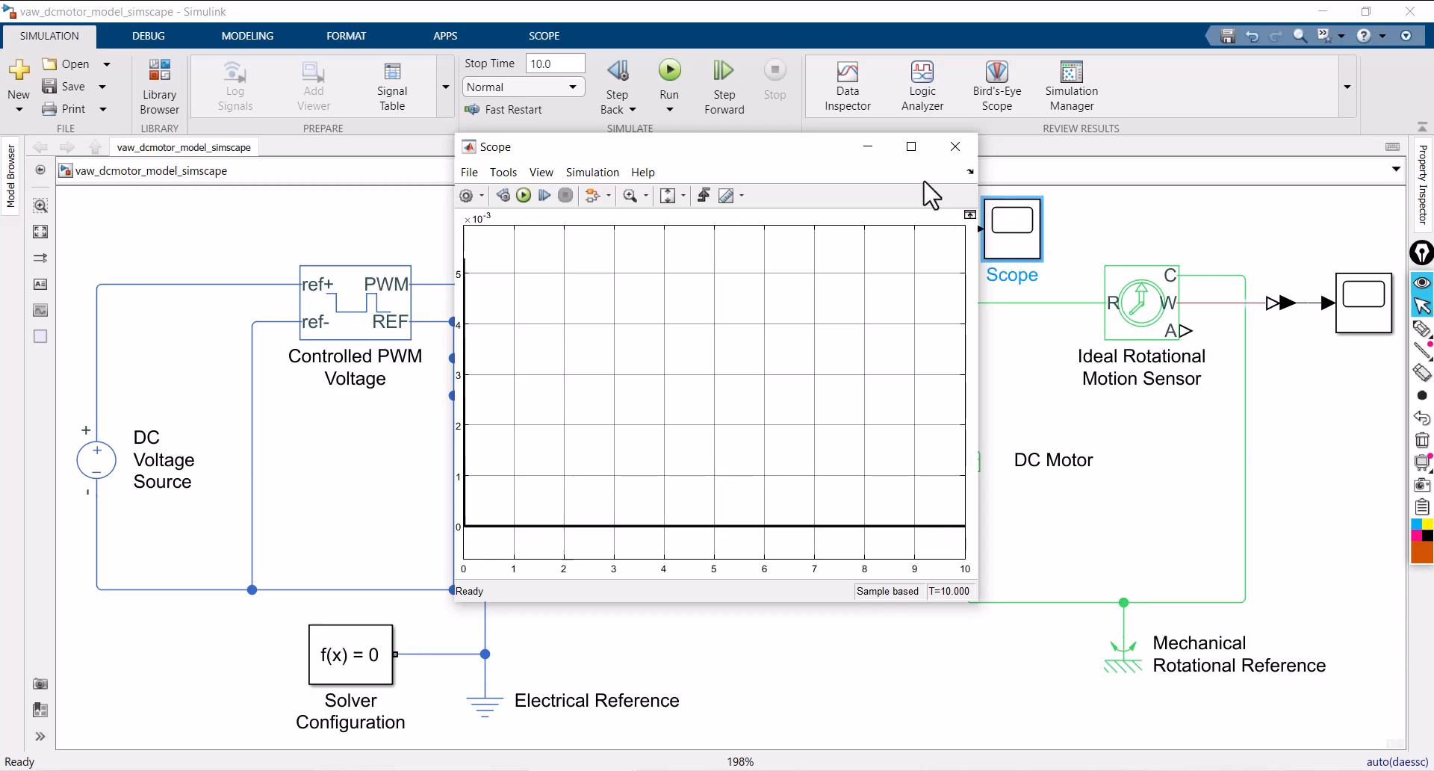
{"action": "left_click", "coordinate": [922, 153]}
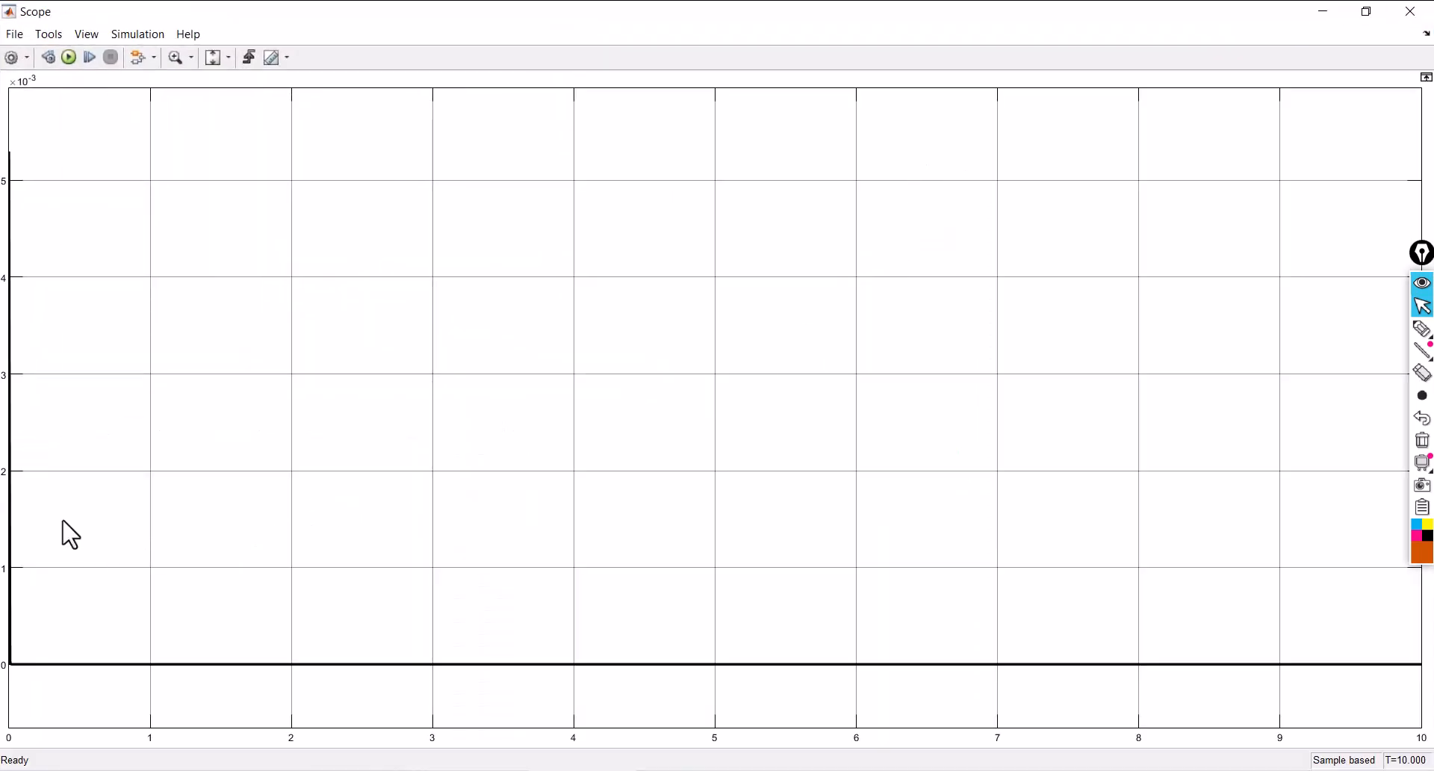
{"action": "left_click", "coordinate": [224, 62]}
{"action": "left_click", "coordinate": [217, 99]}
{"action": "left_click", "coordinate": [192, 59]}
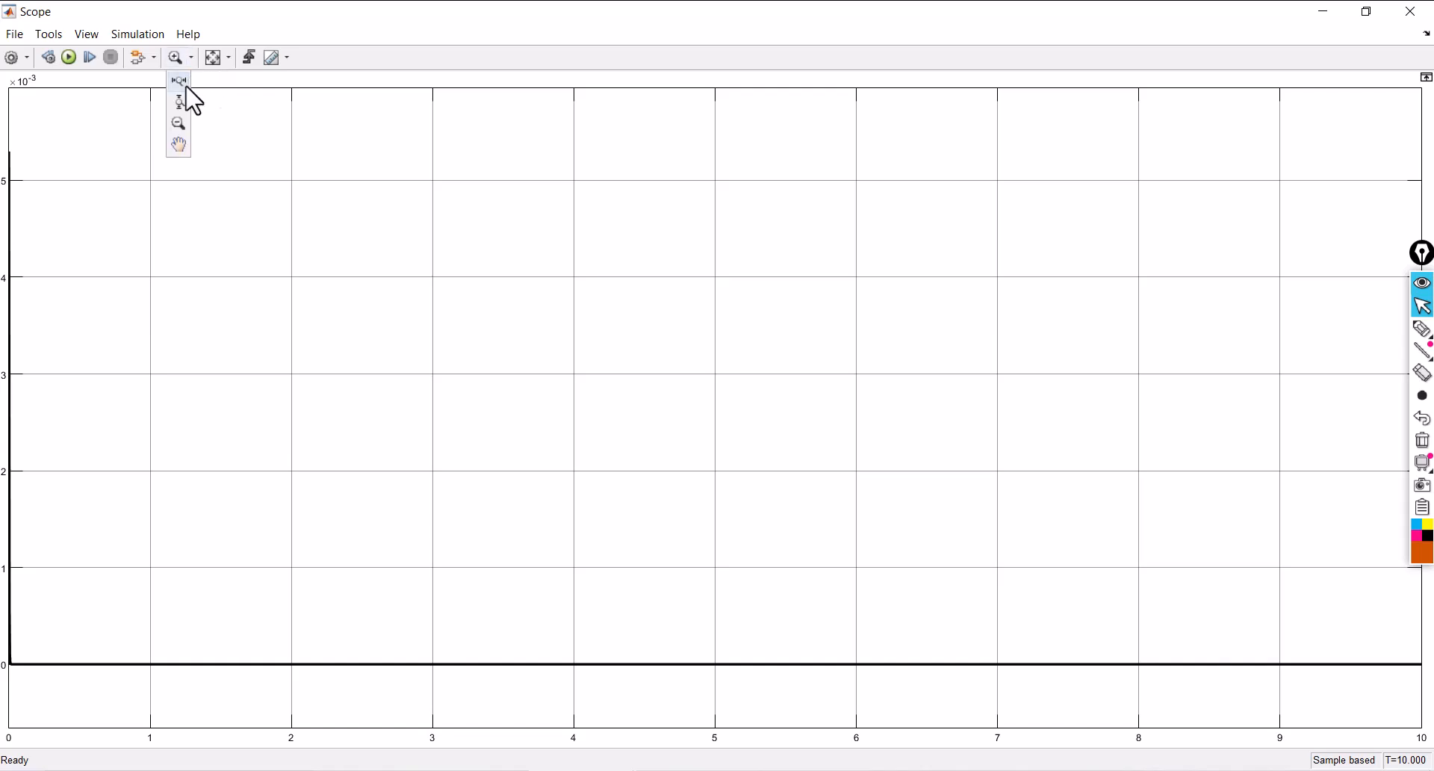
{"action": "left_click", "coordinate": [181, 87]}
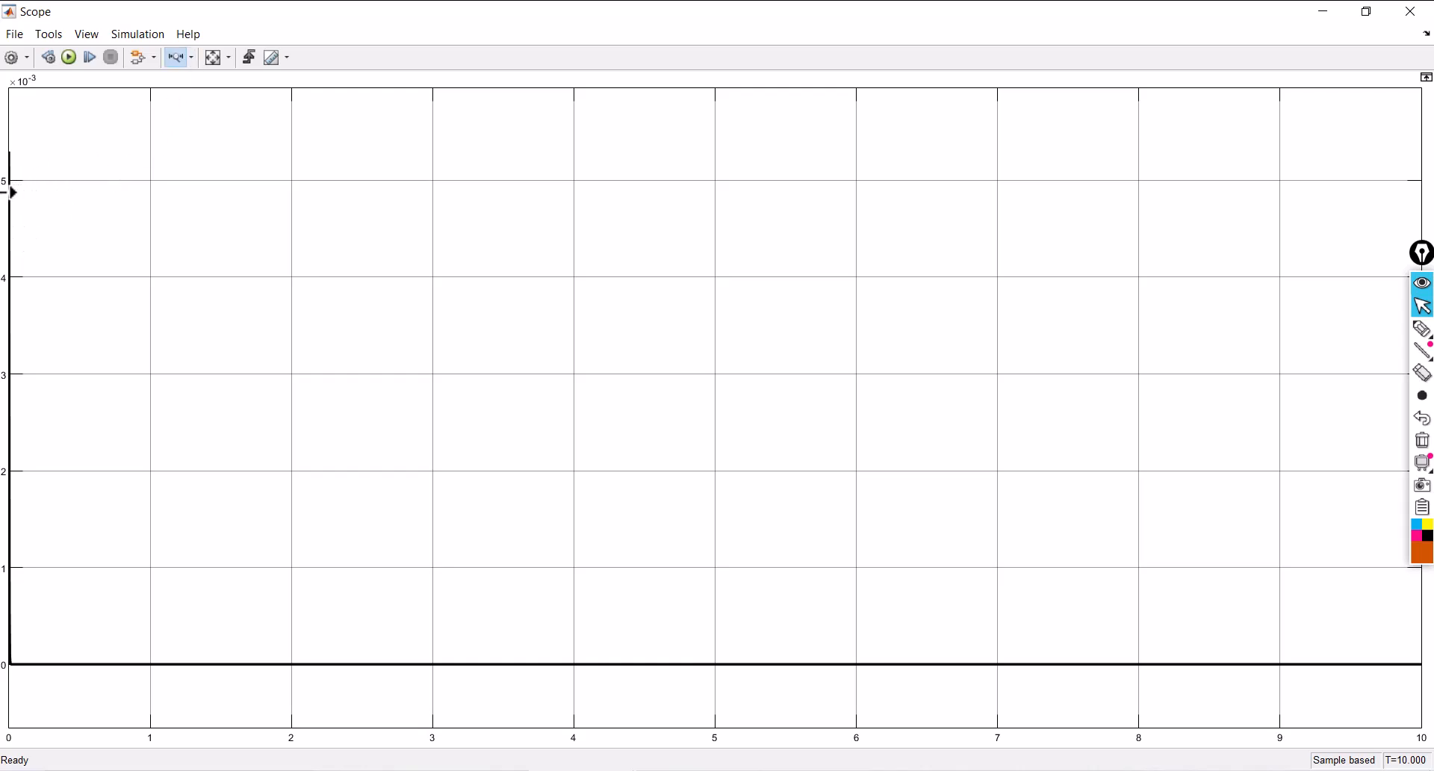
{"action": "left_click_drag", "start_coordinate": [14, 192], "coordinate": [25, 198]}
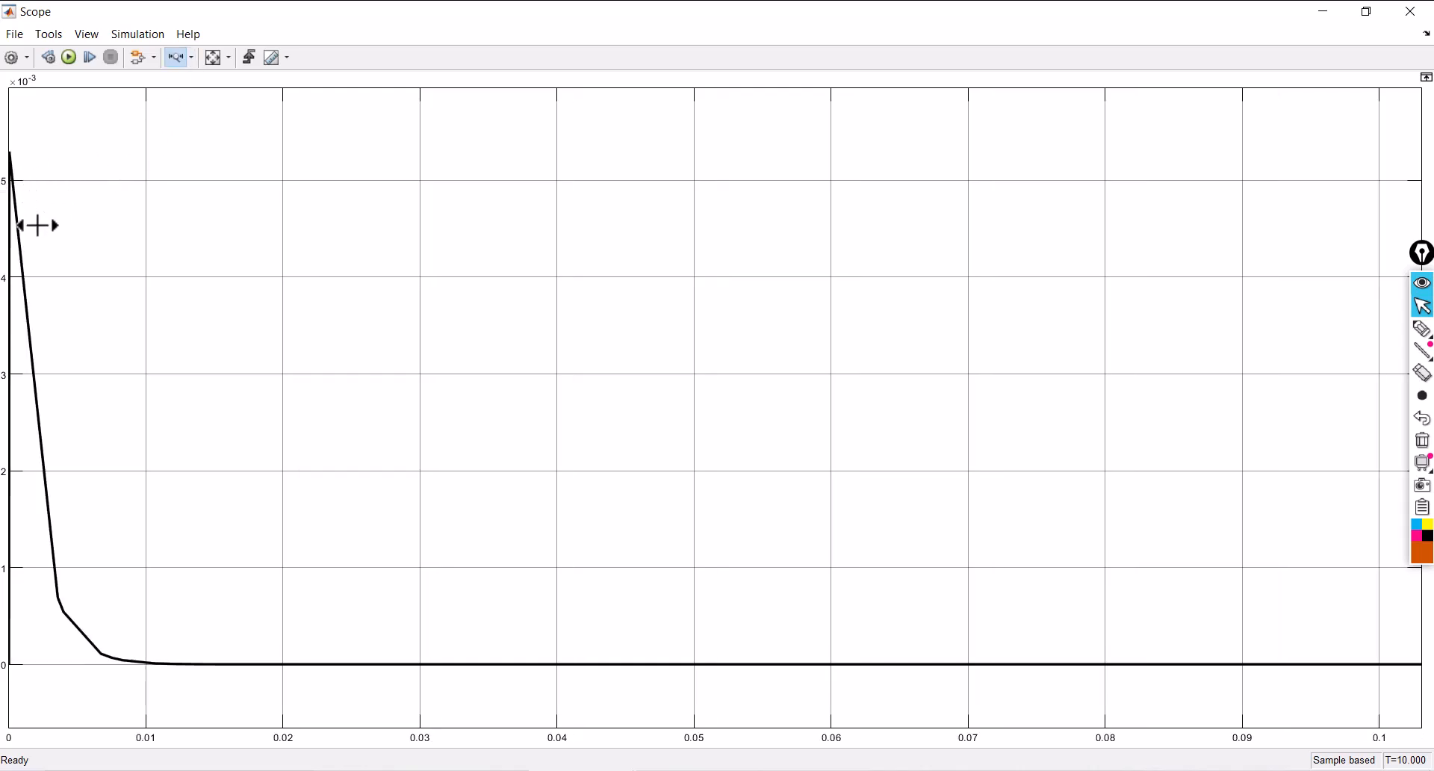
{"action": "left_click", "coordinate": [1410, 12]}
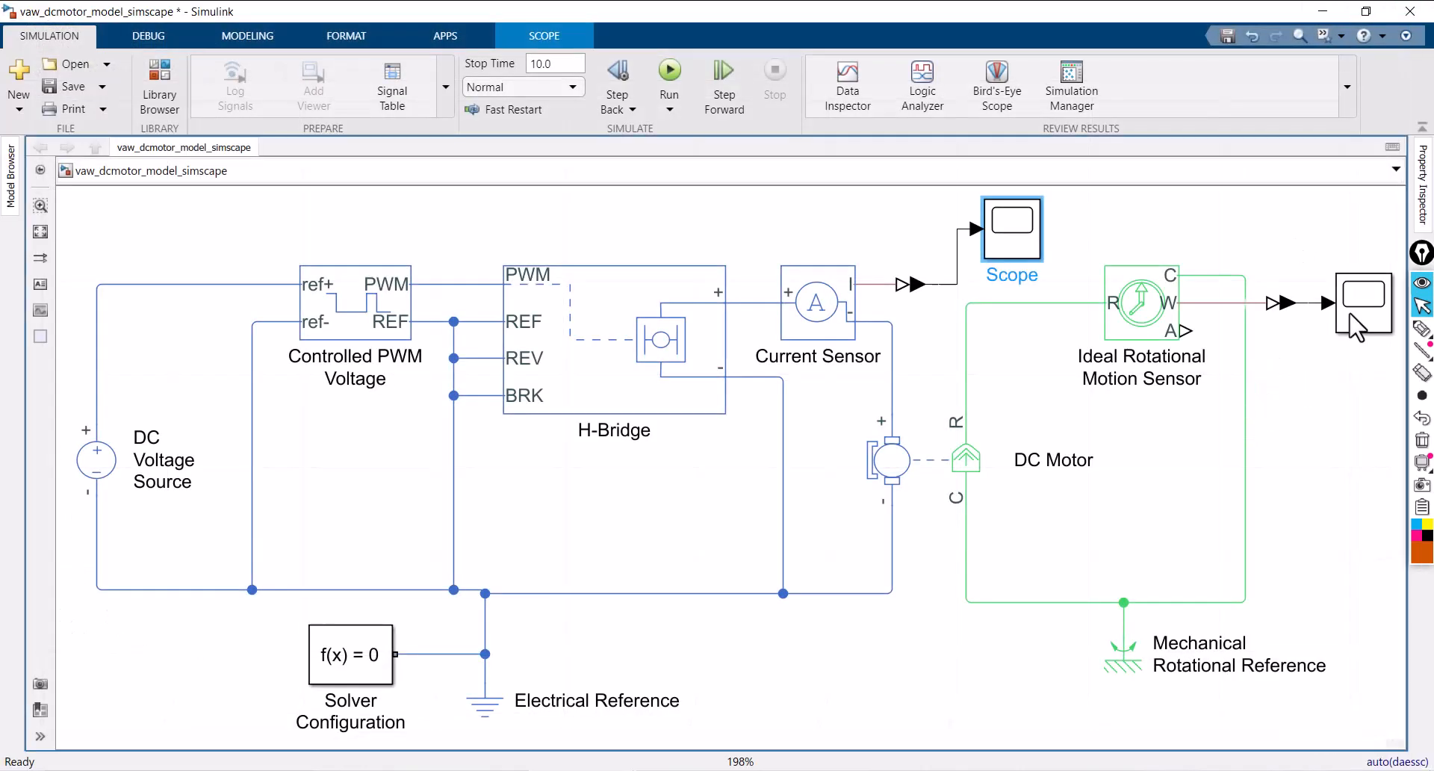
- Examine the motor speed in the maximized Scope1, zooming the time axis to about the first 0.1 s
{"action": "left_click", "coordinate": [1355, 321]}
{"action": "double_click", "coordinate": [1354, 321]}
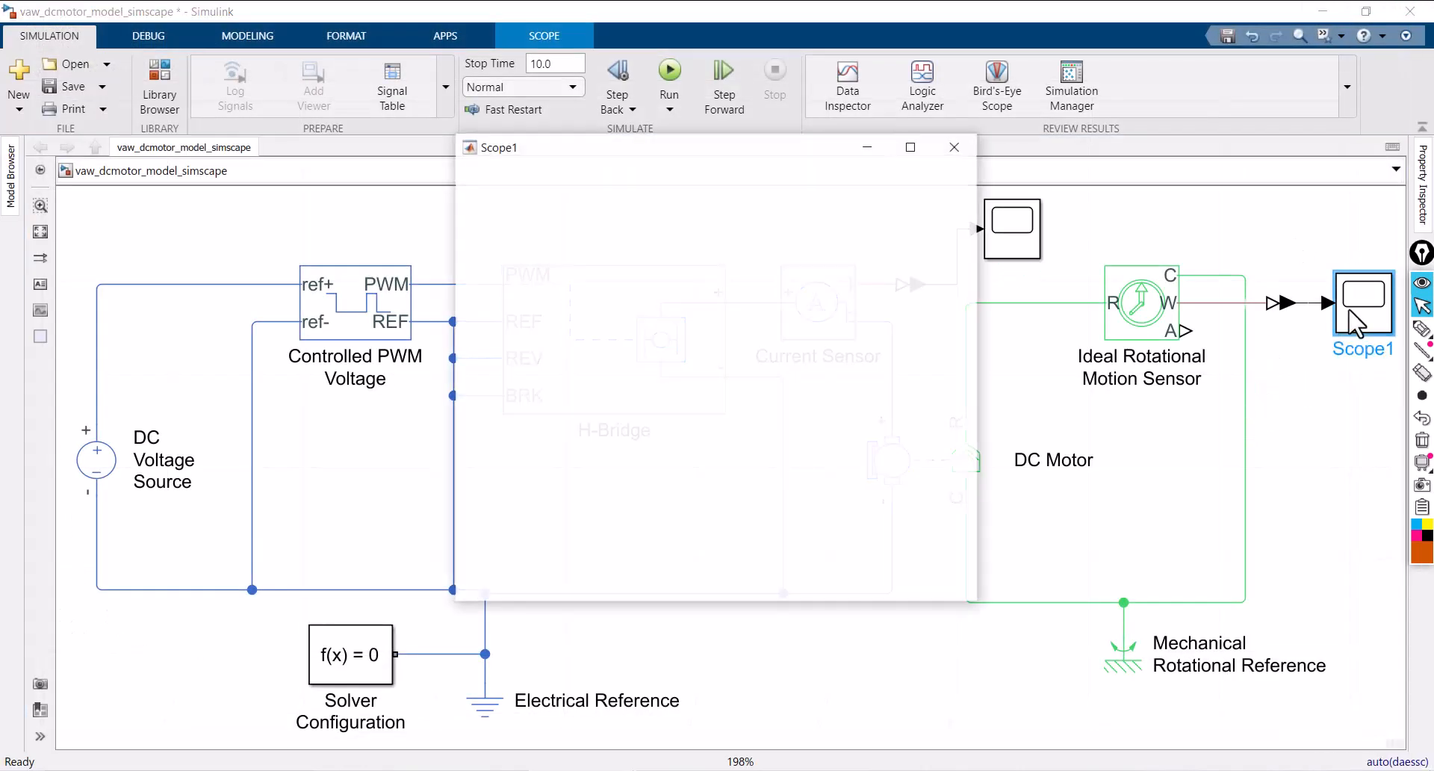
{"action": "left_click", "coordinate": [911, 148]}
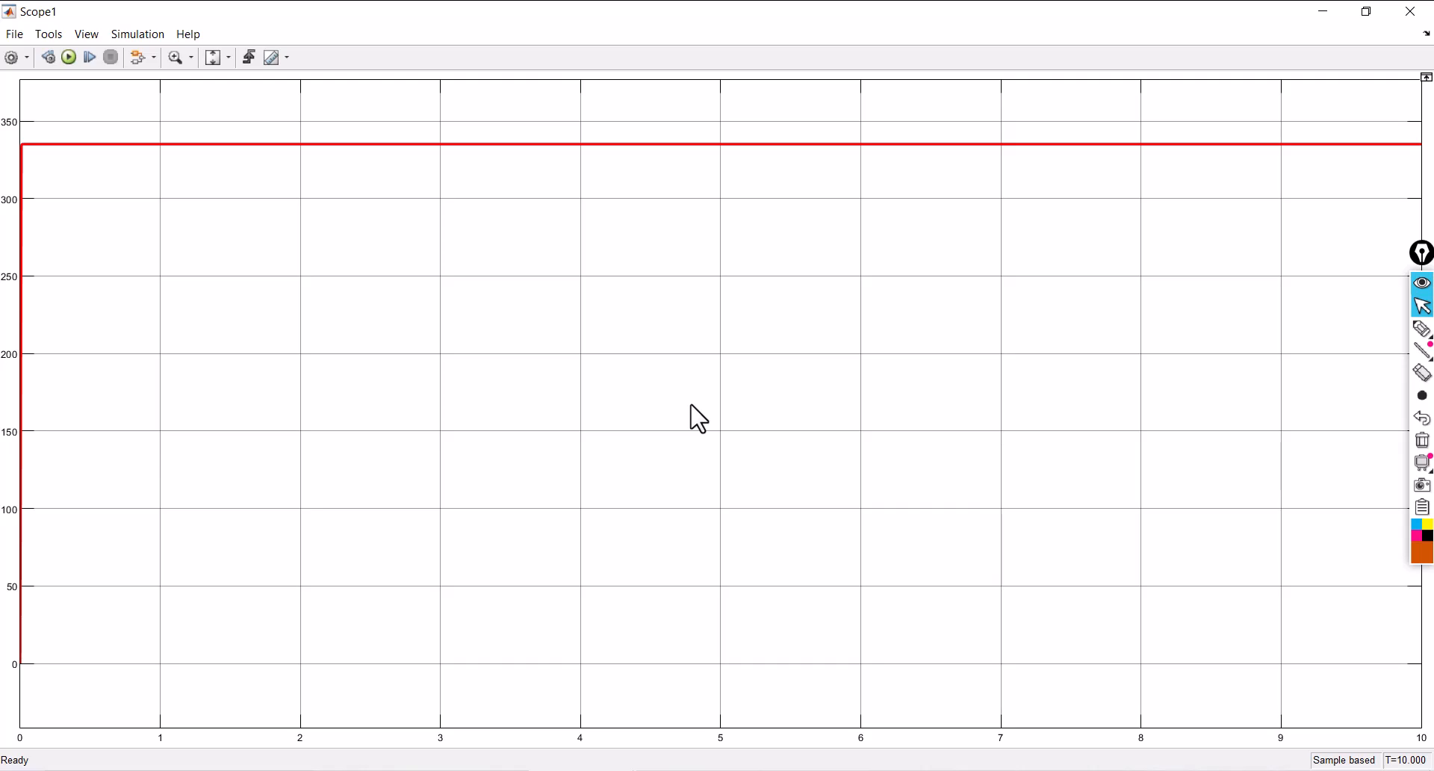
{"action": "left_click", "coordinate": [192, 60]}
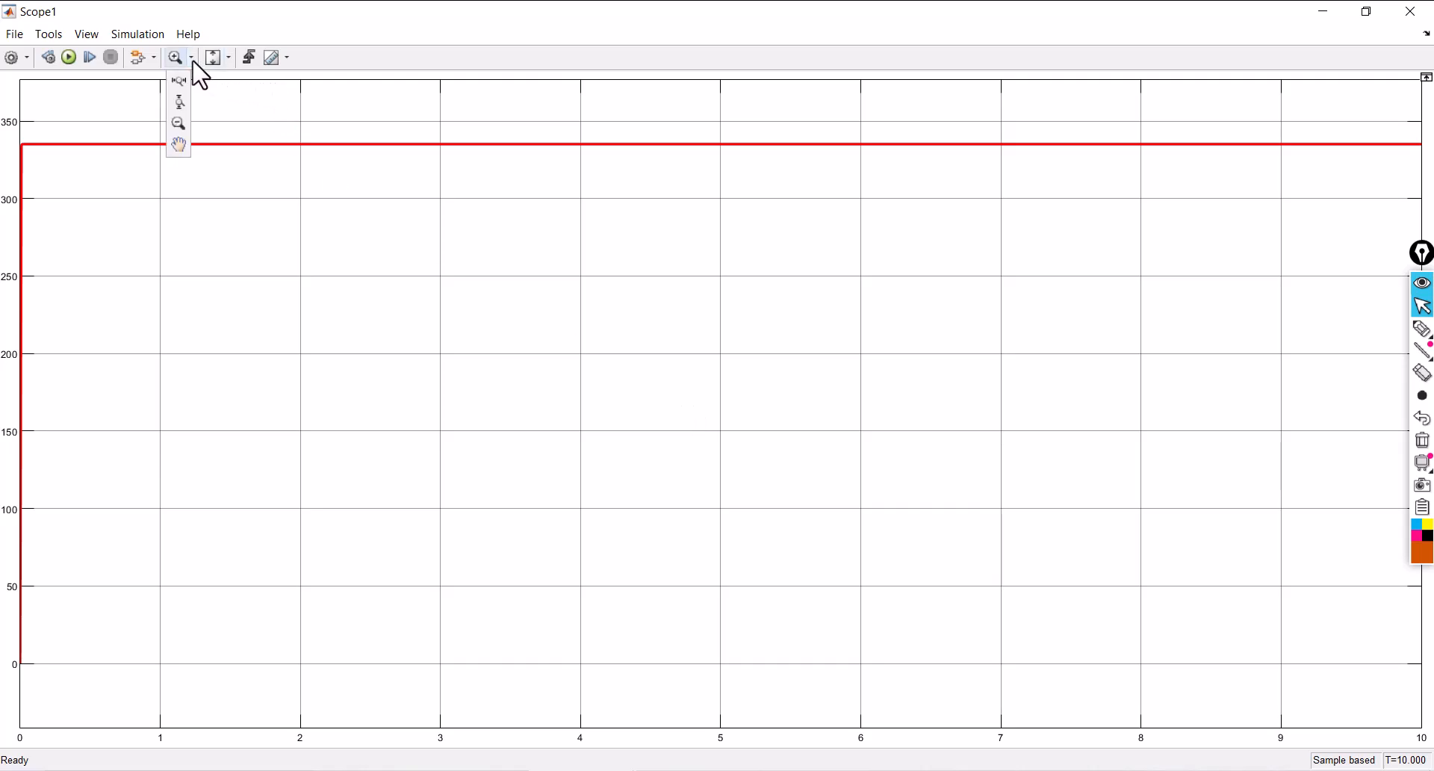
{"action": "left_click", "coordinate": [179, 81]}
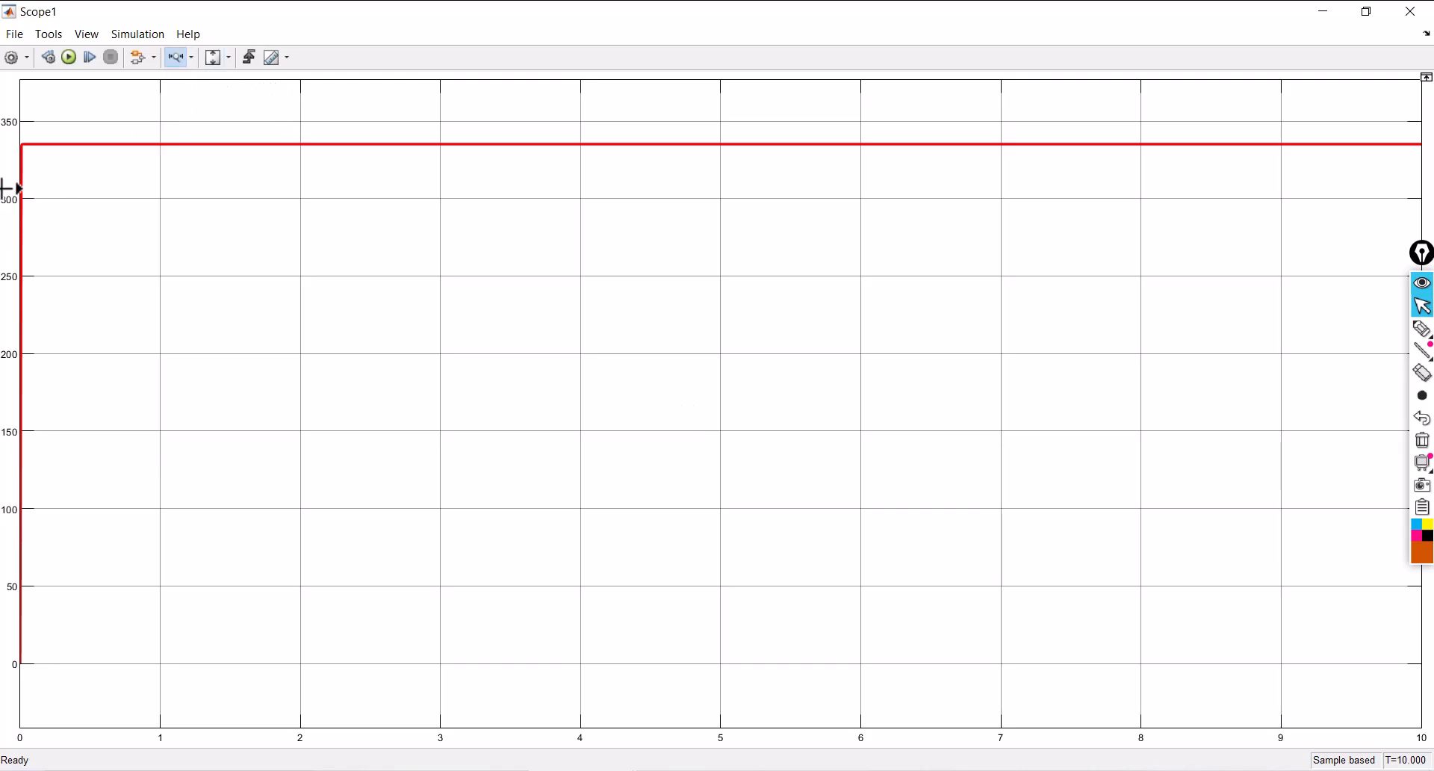
{"action": "left_click_drag", "start_coordinate": [20, 190], "coordinate": [34, 275]}
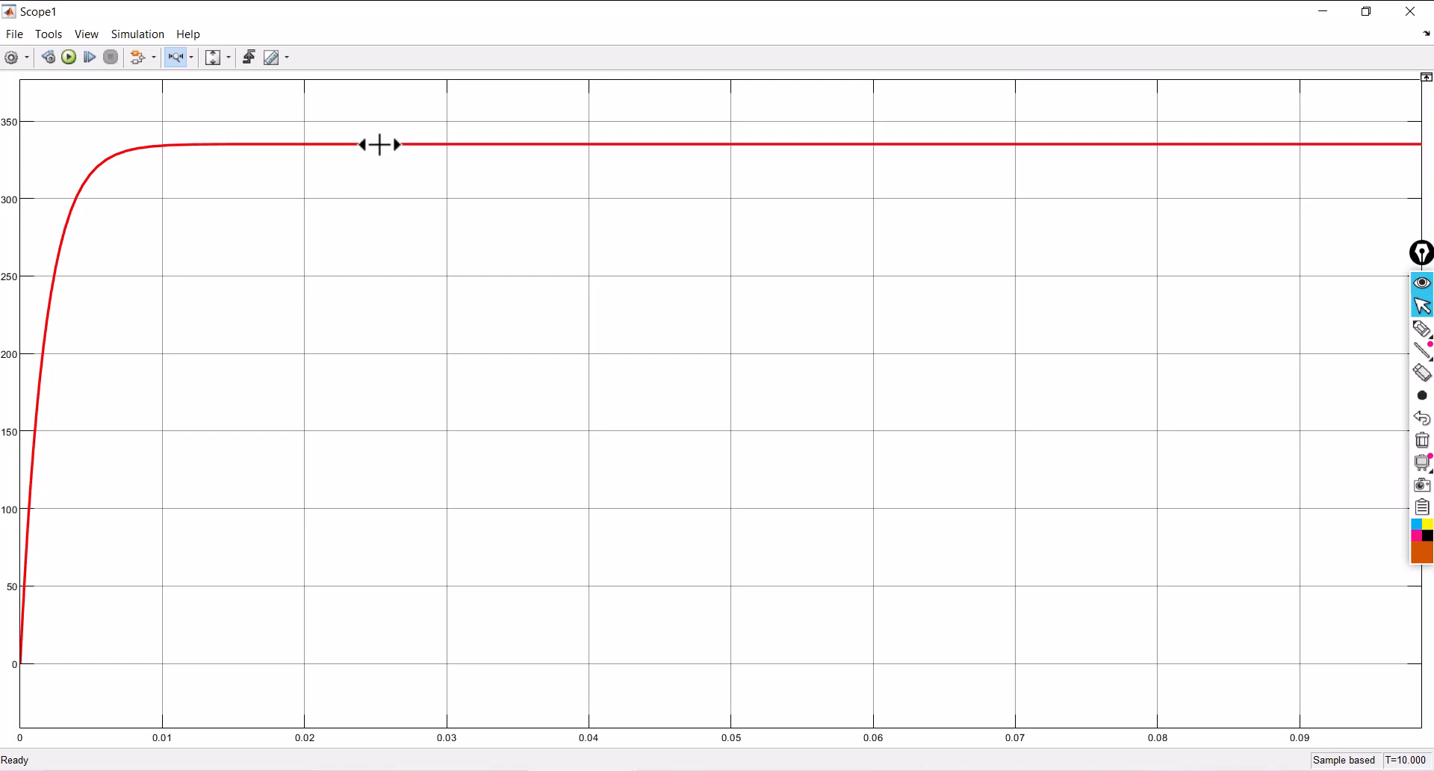
{"action": "left_click", "coordinate": [1412, 11]}
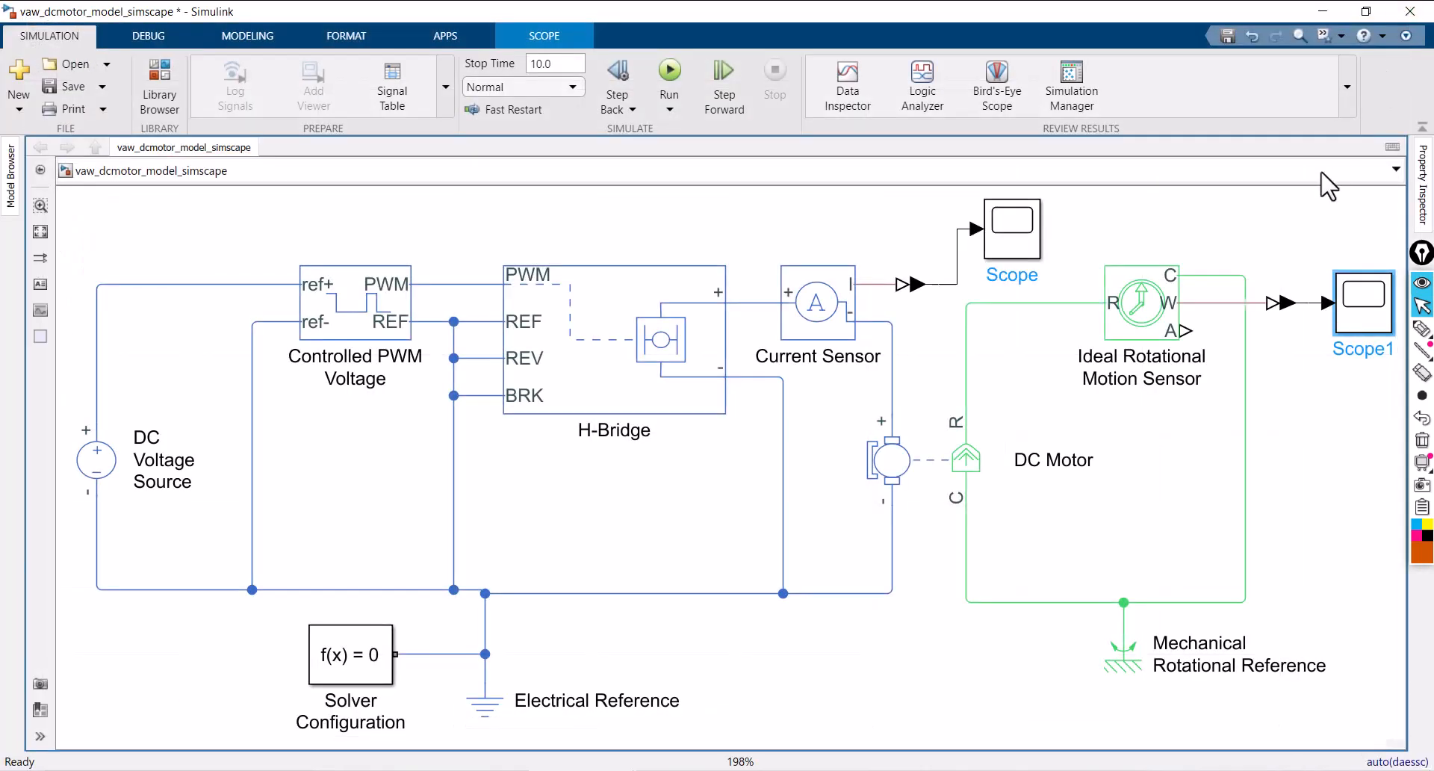
- Switch to the PowerPoint presentation and show its closing Thank You slide
{"action": "left_click", "coordinate": [1275, 218]}
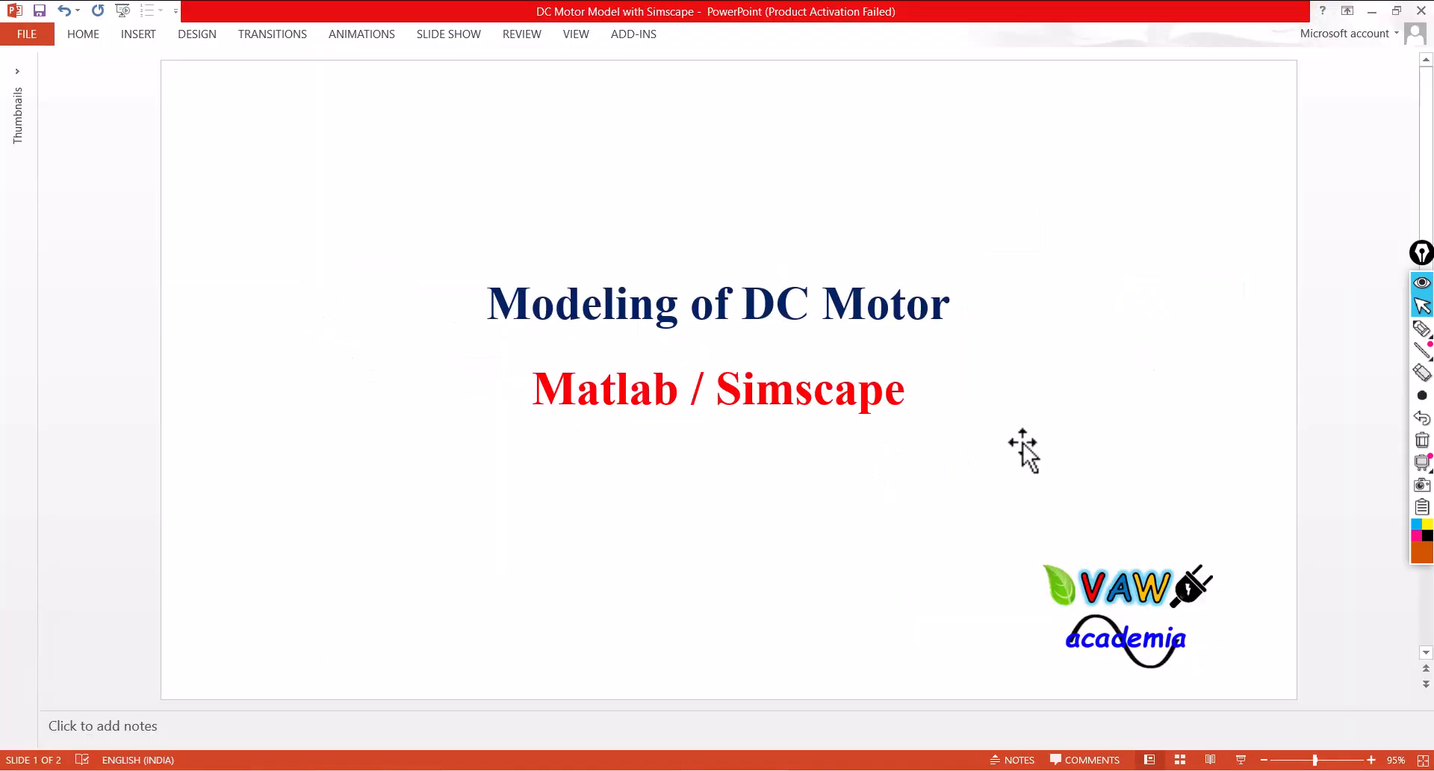
{"action": "scroll", "coordinate": [1023, 442], "scroll_direction": "down", "scroll_amount": 1}
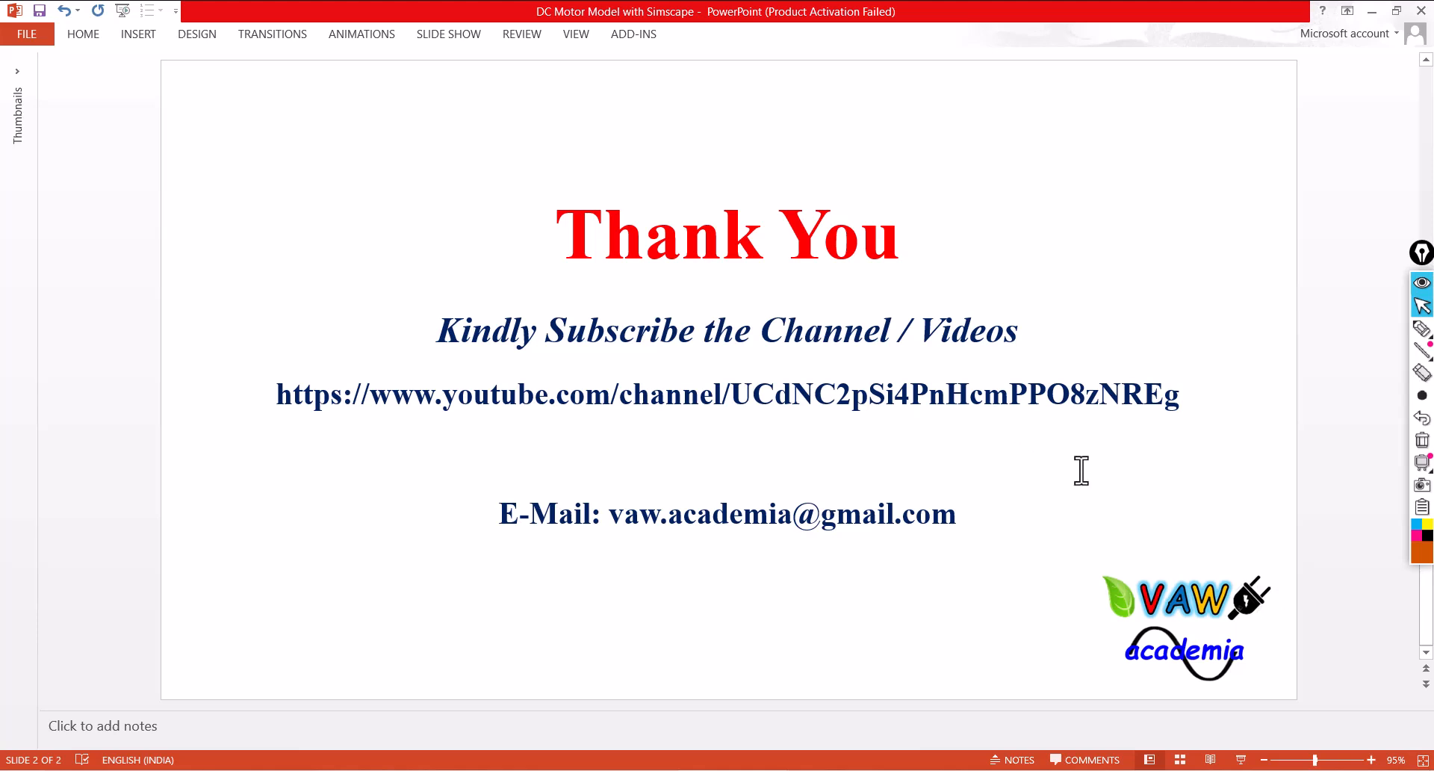